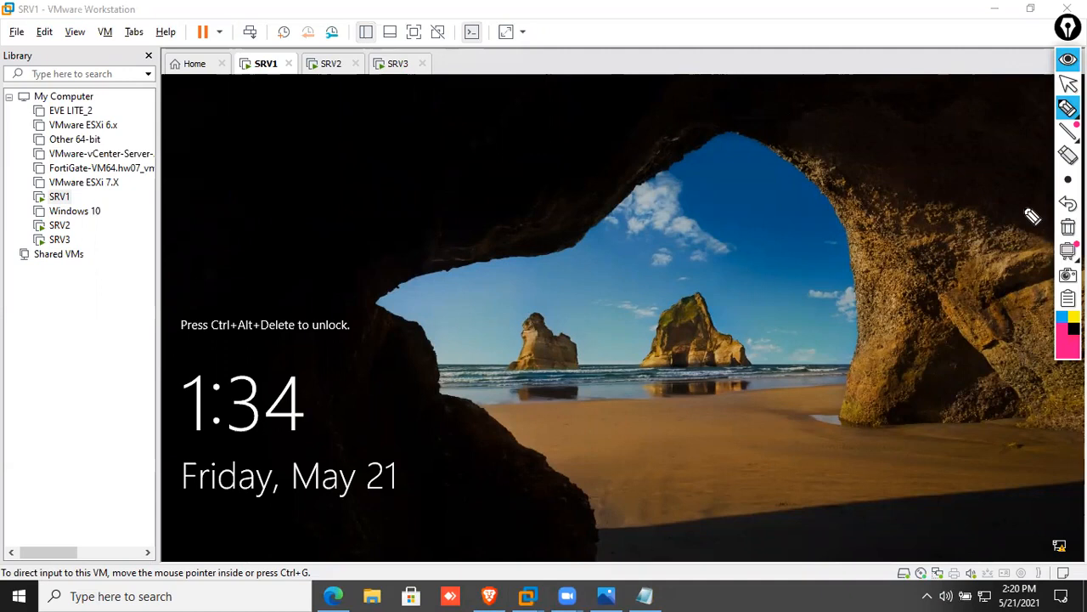
# Send Ctrl+Alt+Del to SRV1 and sign in with the administrator password
pyautogui.rightClick(256, 71)
pyautogui.click(323, 161)
pyautogui.click(584, 383)
pyautogui.write('P@s')
pyautogui.press('BackSpace')
pyautogui.press('BackSpace')
pyautogui.press('BackSpace')
pyautogui.write('P@ssw0rd')
pyautogui.press('Return')
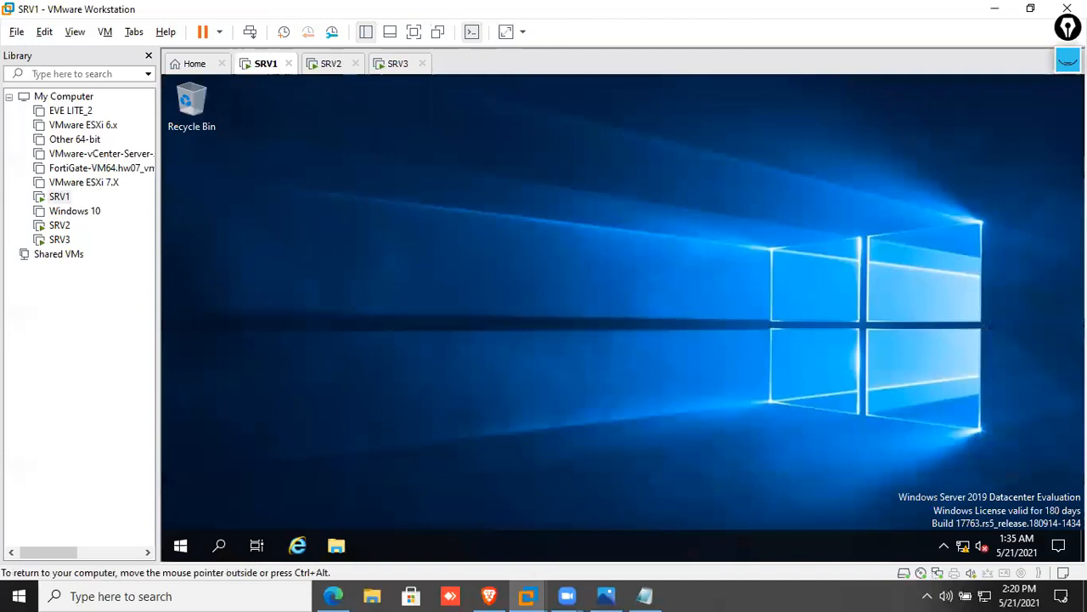
# Launch Server Manager from Start and open Active Directory Users and Computers from Tools
pyautogui.click(181, 547)
pyautogui.click(182, 547)
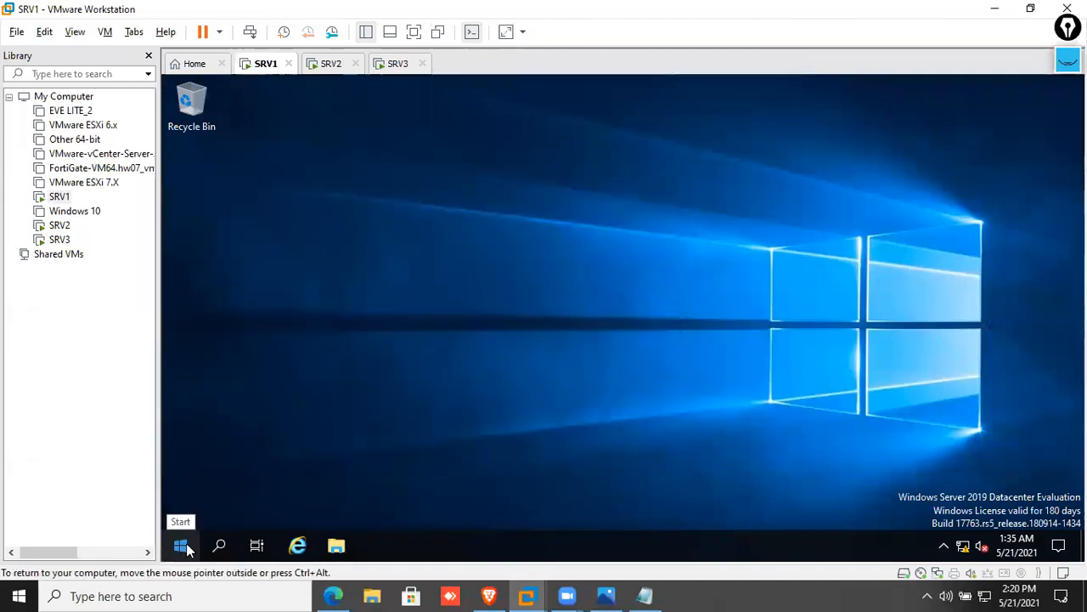
pyautogui.click(187, 548)
pyautogui.click(448, 255)
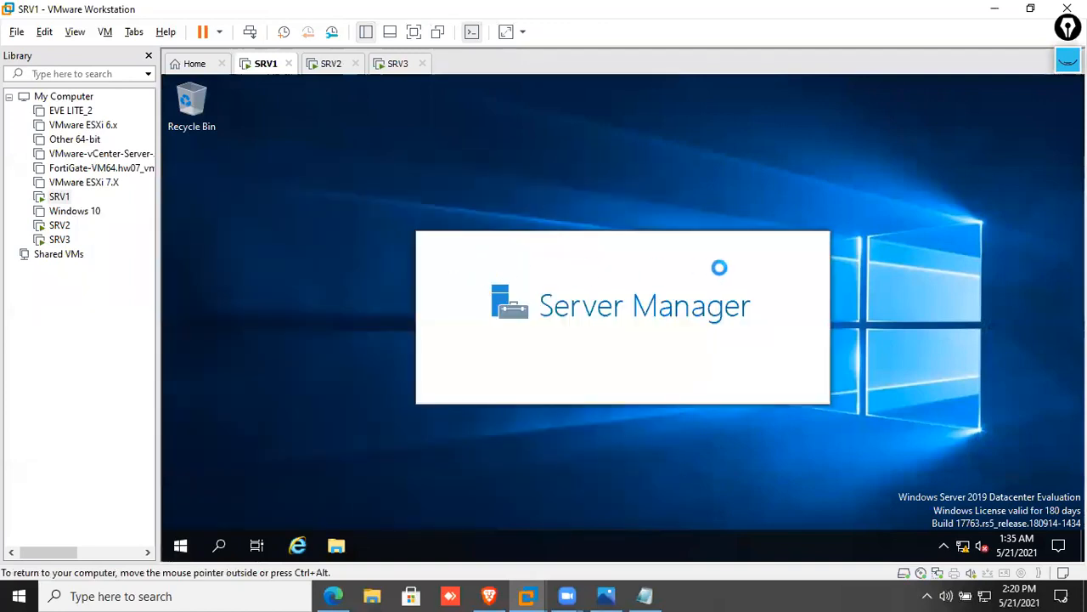
pyautogui.click(968, 117)
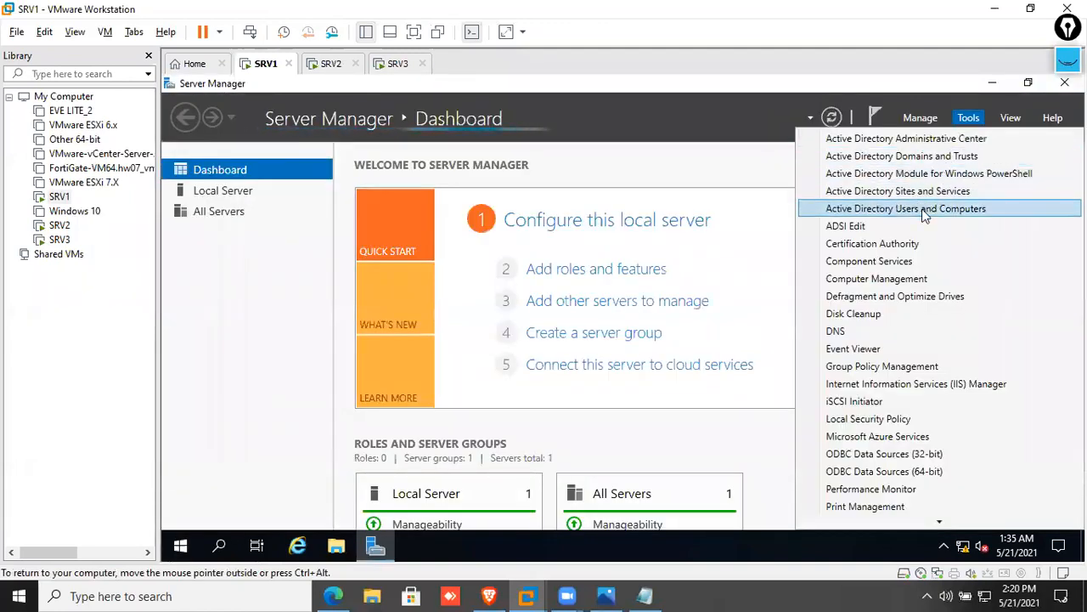
pyautogui.click(924, 213)
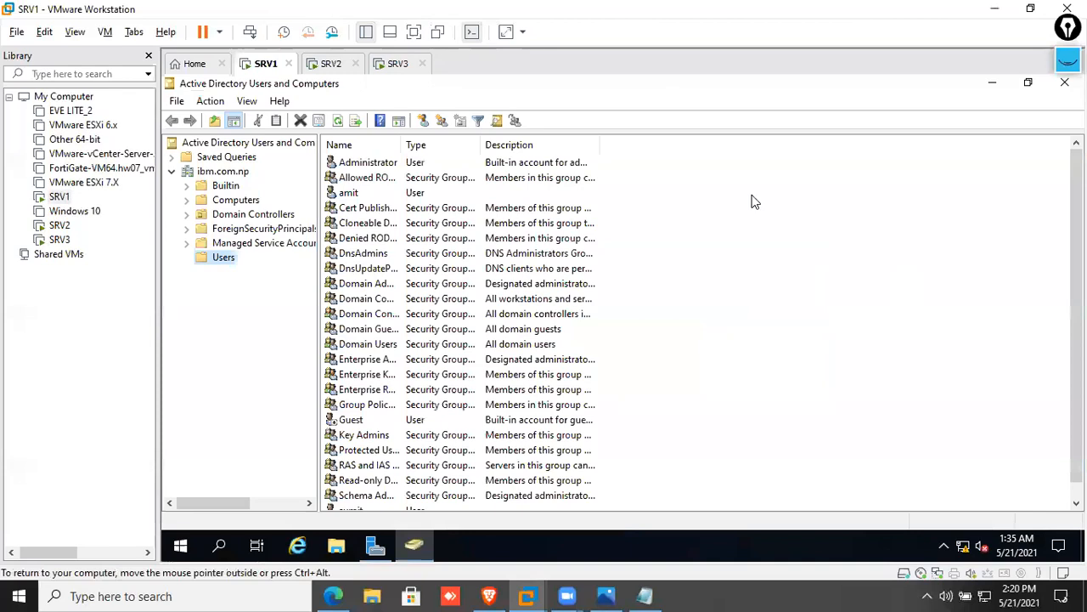
# Browse the user accounts in the ibm.com.np domain in ADUC
pyautogui.click(406, 193)
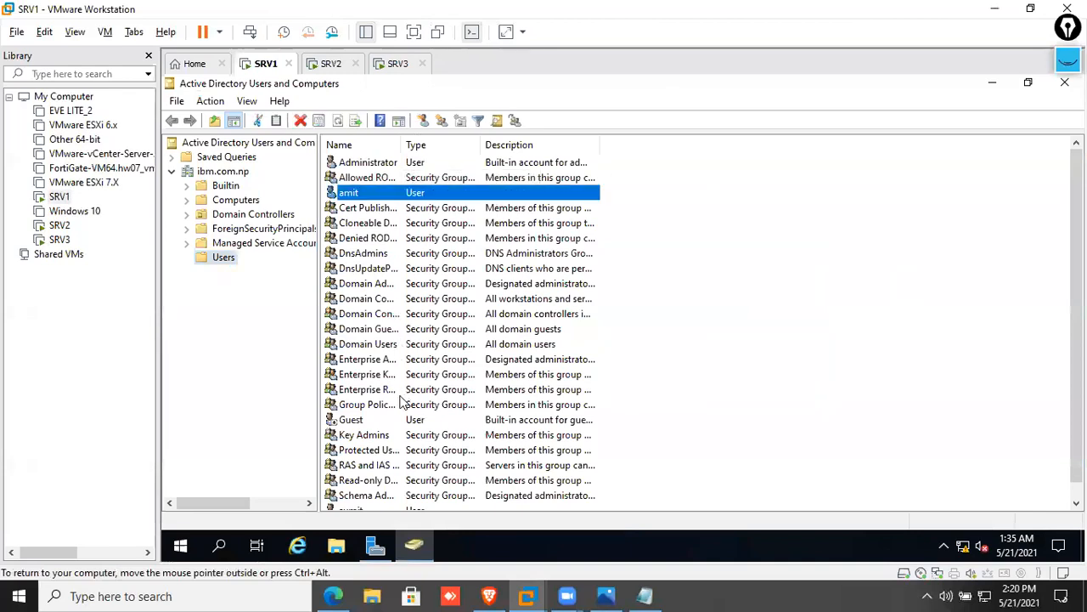
pyautogui.scroll(-1, 395, 429)
pyautogui.click(381, 496)
pyautogui.scroll(1, 397, 442)
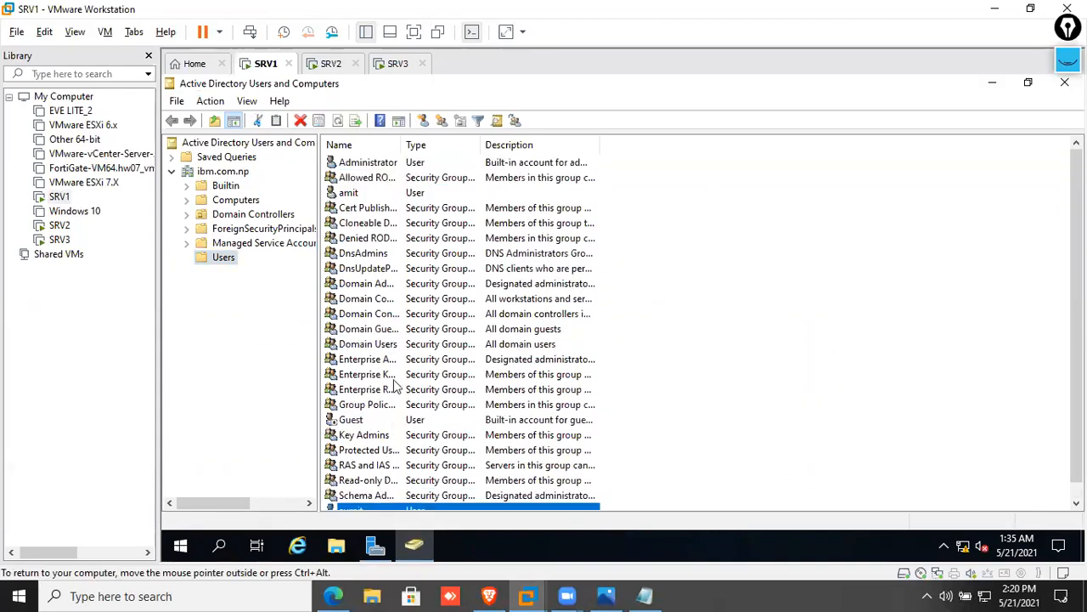
pyautogui.click(222, 173)
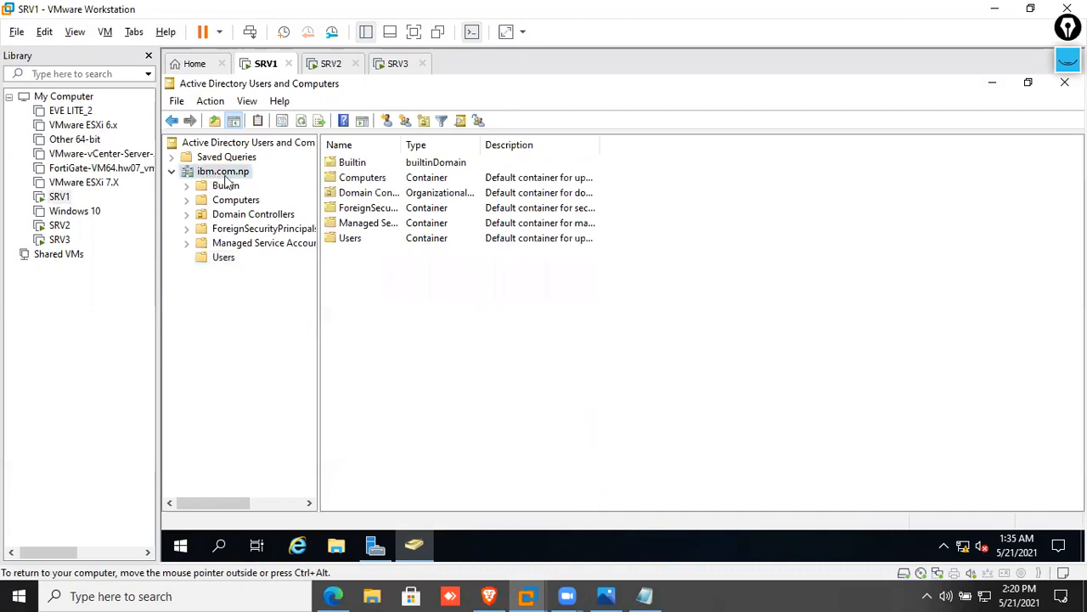
pyautogui.click(225, 257)
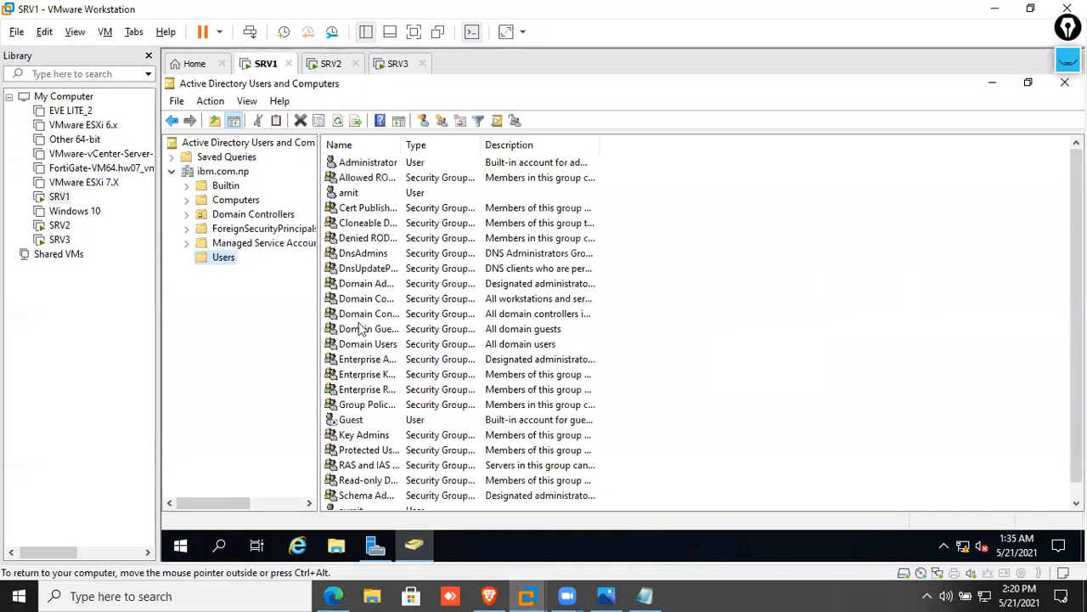
# Review the computer accounts PC1, SRV2 and SRV3, then switch to the SRV2 machine
pyautogui.click(246, 200)
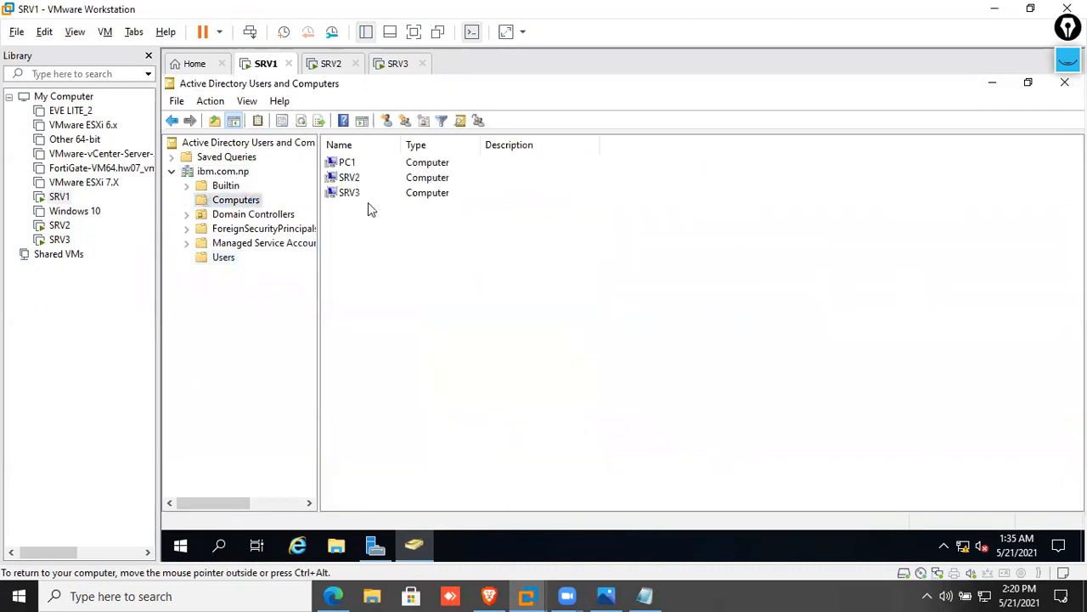
pyautogui.click(365, 180)
pyautogui.click(366, 193)
pyautogui.click(365, 222)
pyautogui.click(367, 179)
pyautogui.click(365, 193)
pyautogui.click(358, 222)
pyautogui.click(332, 68)
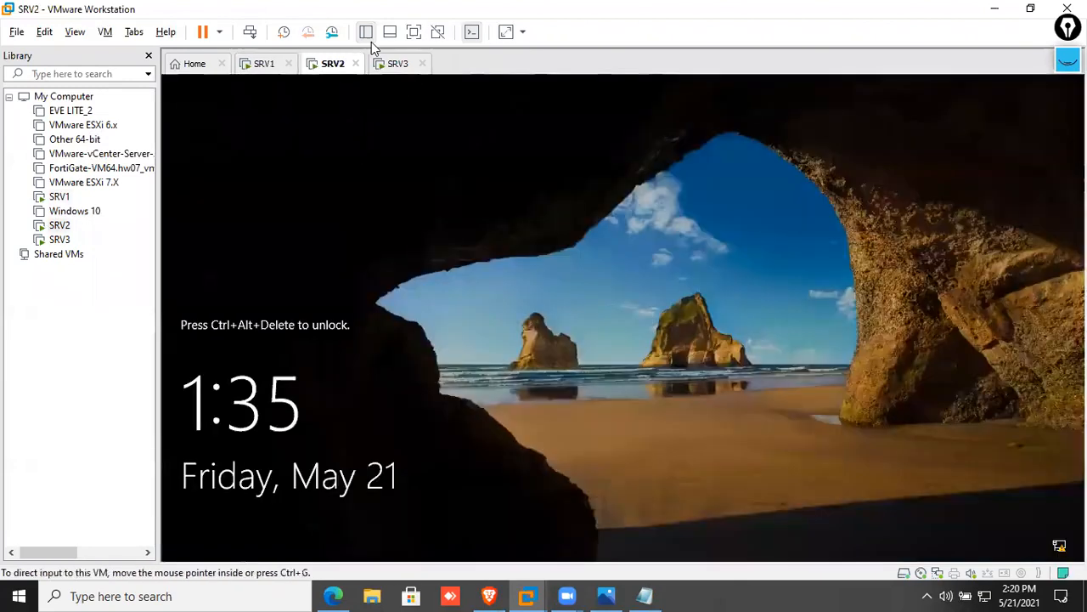
# Send Ctrl+Alt+Del to SRV2 and sign in with the domain administrator password
pyautogui.rightClick(331, 68)
pyautogui.click(366, 156)
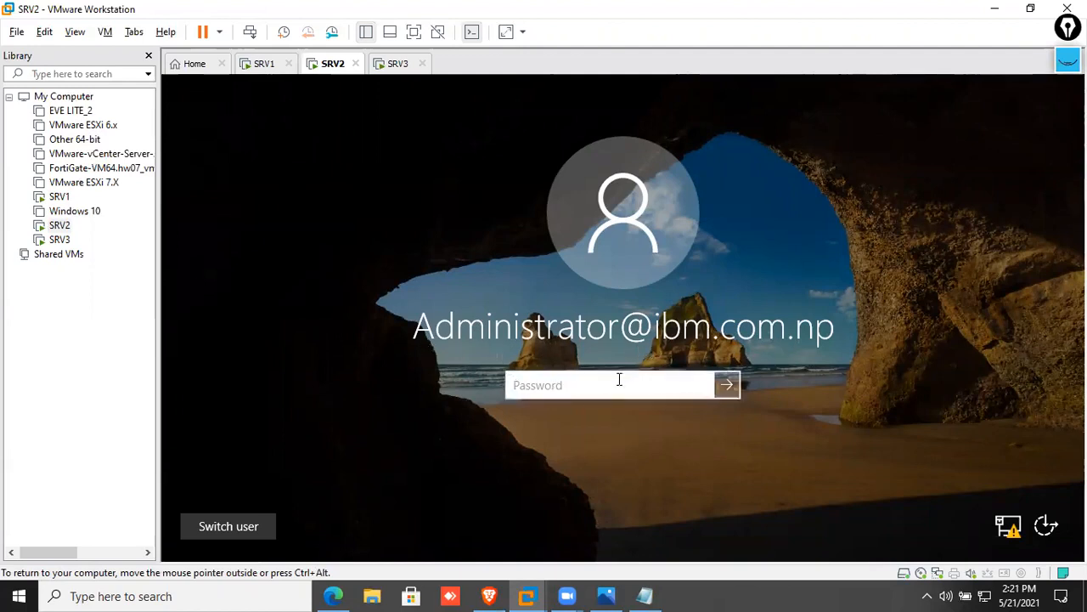
pyautogui.write('••••••••')
pyautogui.press('Return')
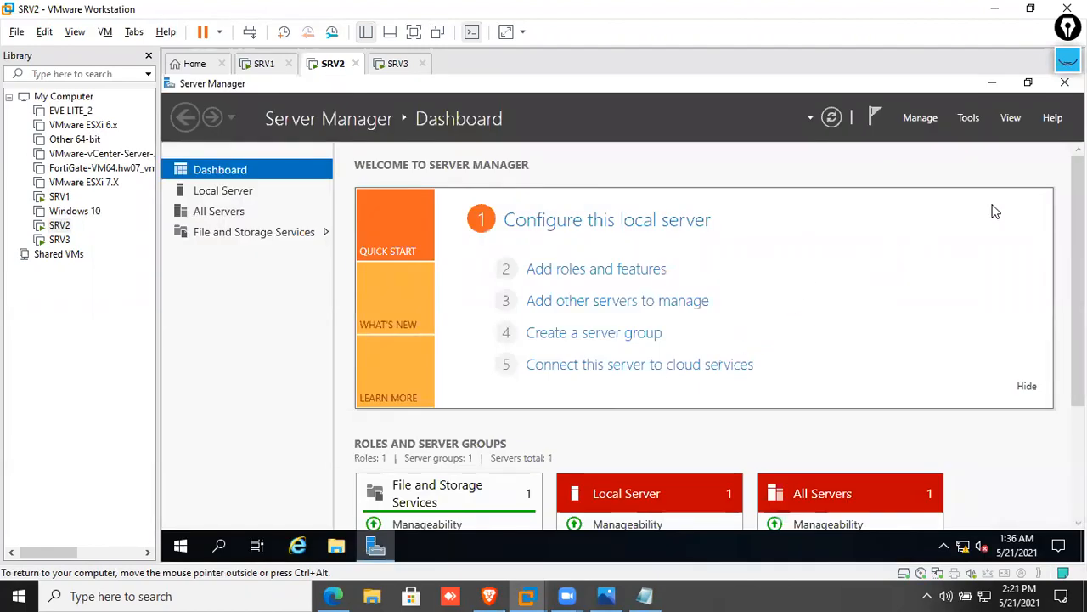
# Reopen Server Manager from Start and launch the Add Roles and Features Wizard
pyautogui.click(1064, 84)
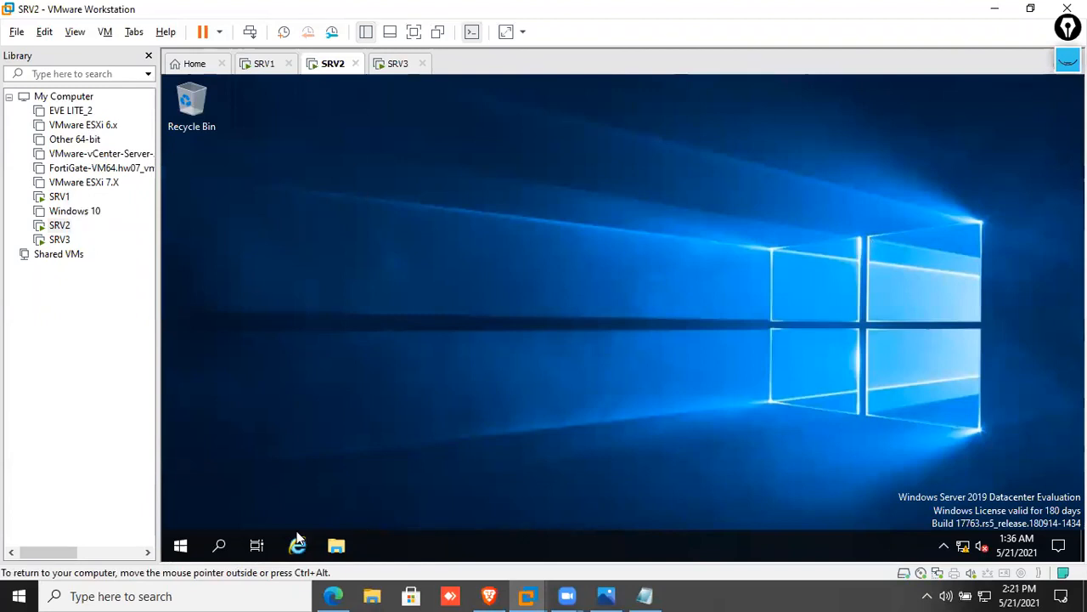
pyautogui.click(180, 545)
pyautogui.click(487, 260)
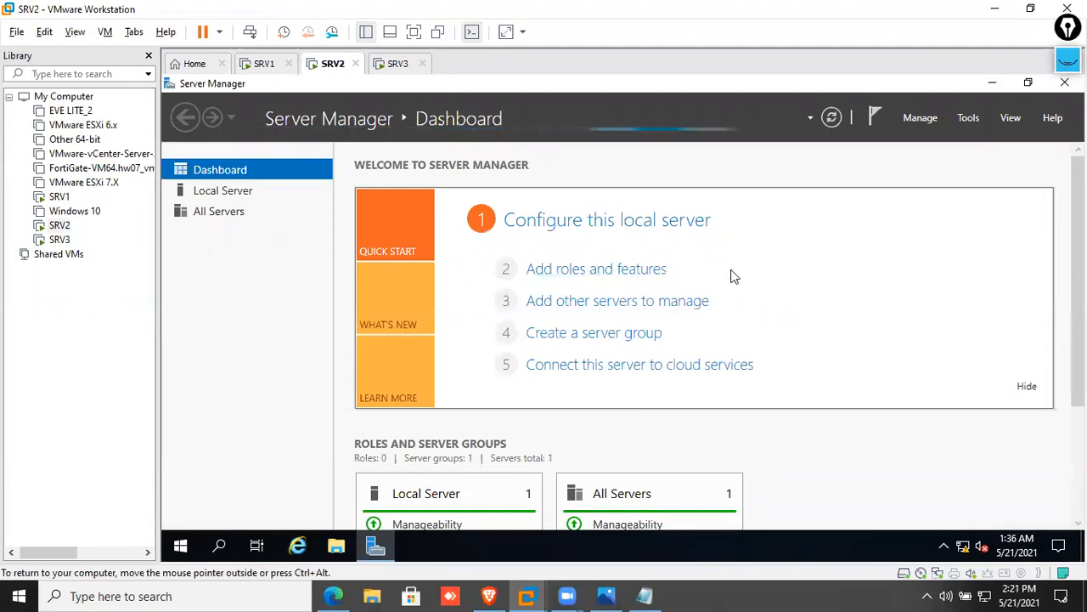
pyautogui.click(610, 277)
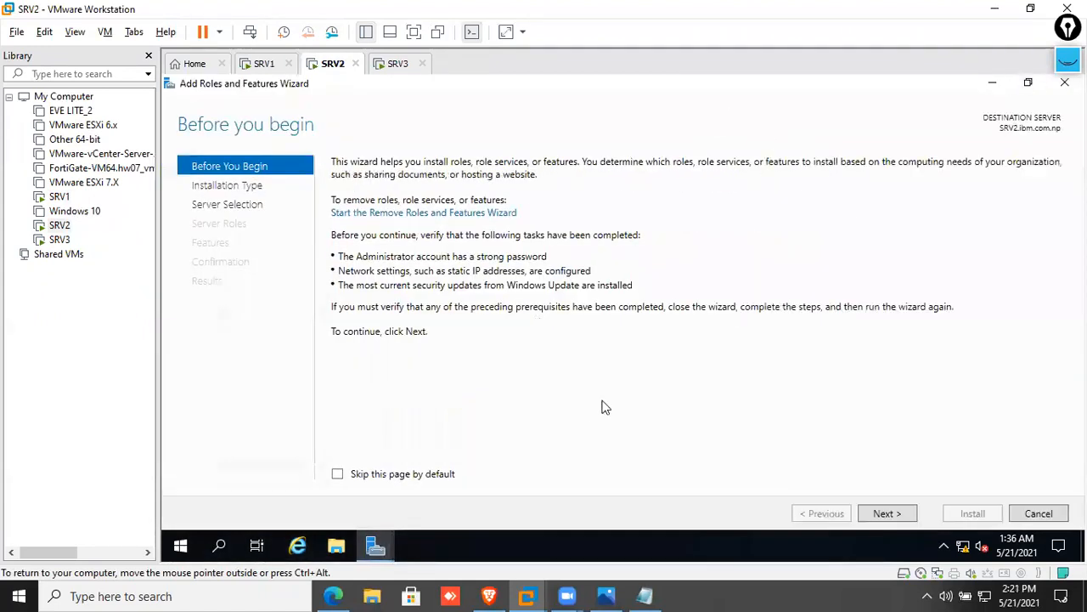
# Choose Remote Desktop Services installation as the installation type and advance to deployment type
pyautogui.click(906, 513)
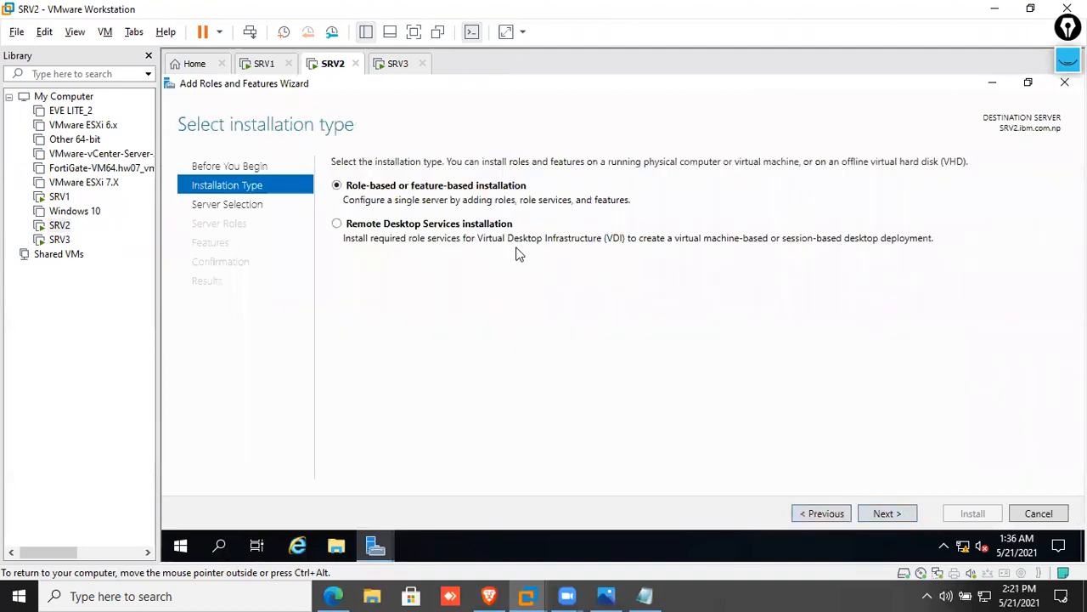
pyautogui.click(338, 226)
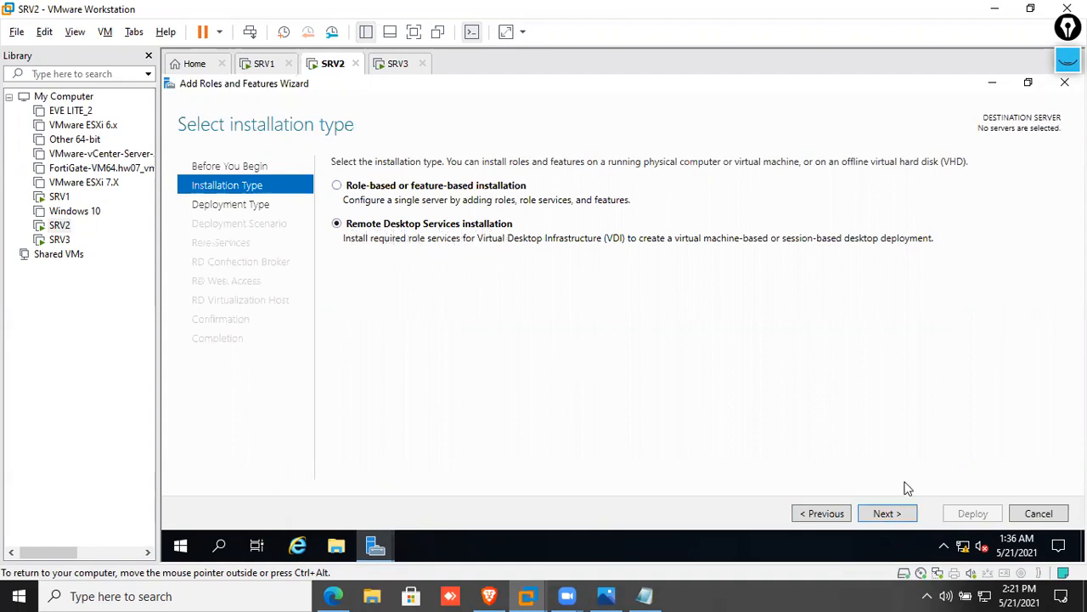
pyautogui.click(892, 513)
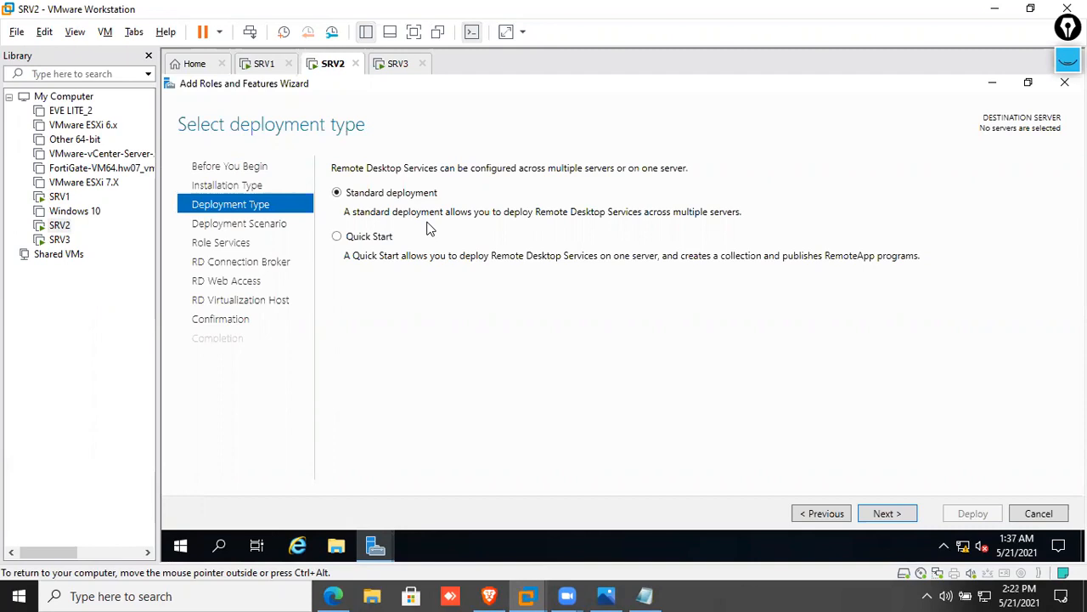
# Pick Quick Start and session-based desktop deployment, moving on to server selection
pyautogui.click(384, 243)
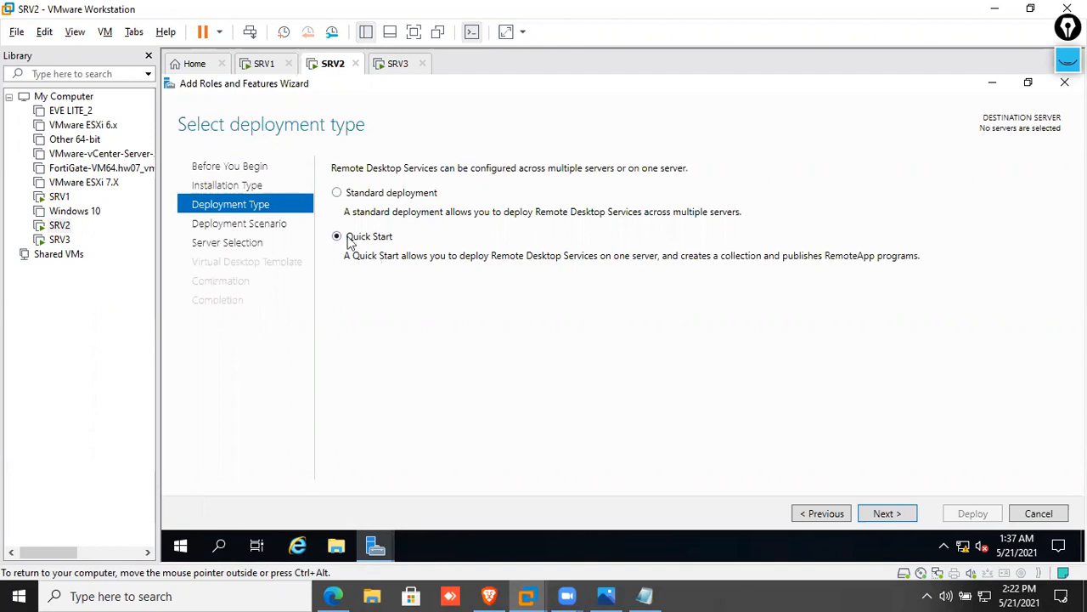
pyautogui.click(886, 513)
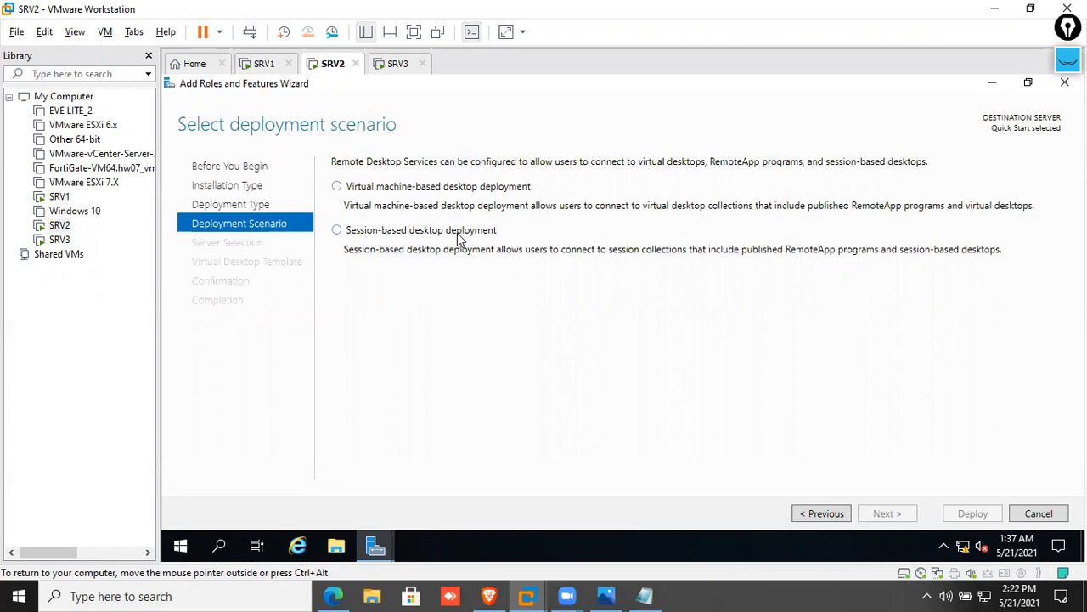
pyautogui.click(382, 241)
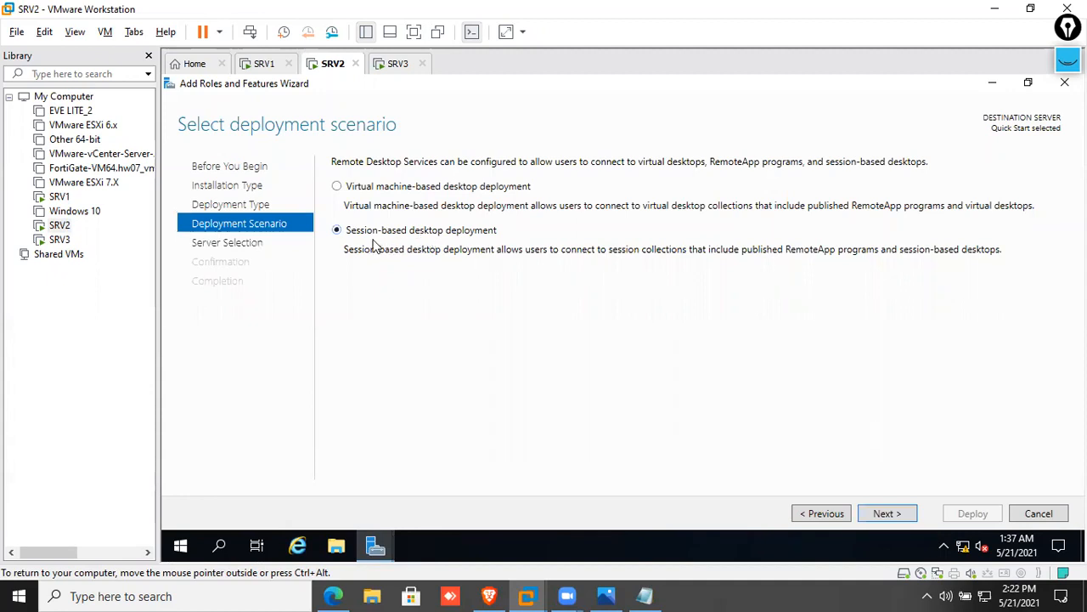
pyautogui.click(885, 513)
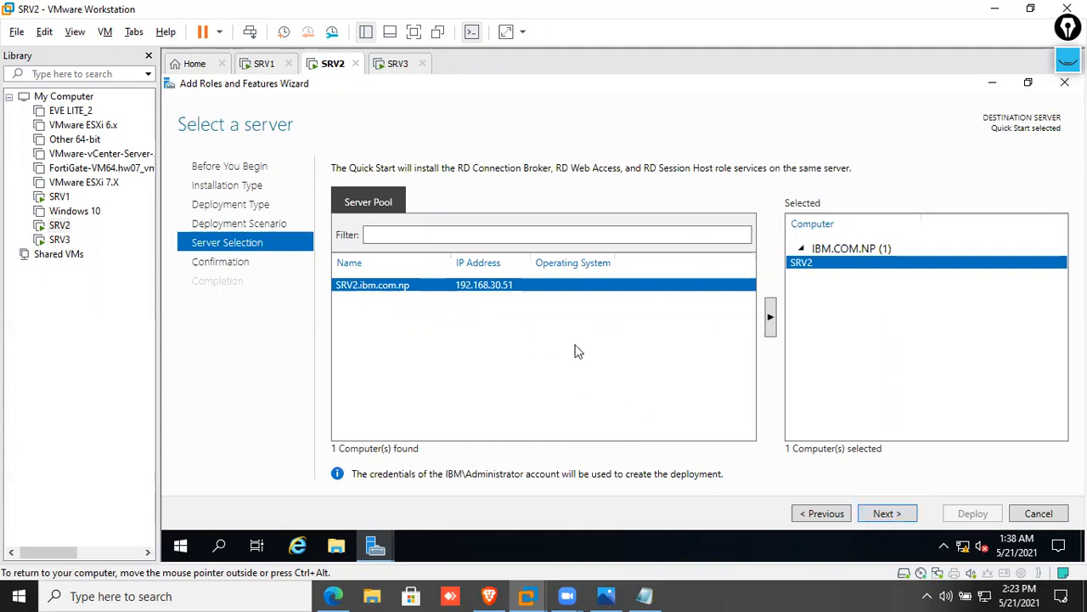
# Advance with SRV2 selected to the Confirm selections summary of RD role services
pyautogui.click(902, 516)
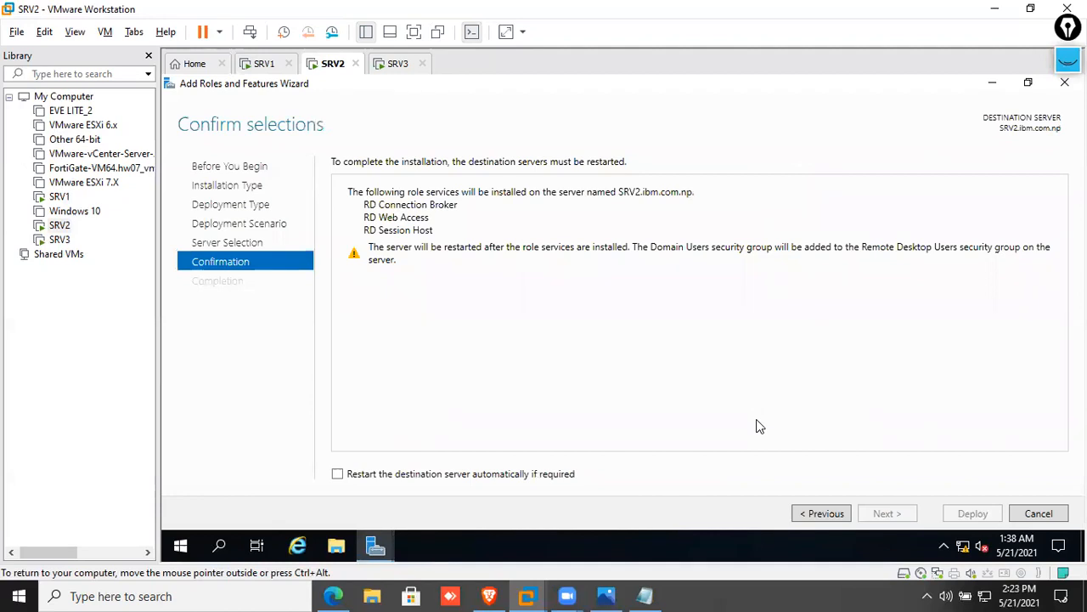
# Mark up the restart message and the three RD role services with Epic Pen, then erase it
pyautogui.click(1068, 60)
pyautogui.click(994, 111)
pyautogui.moveTo(321, 162); pyautogui.dragTo(751, 166)
pyautogui.moveTo(303, 222)
pyautogui.mouseDown()
pyautogui.moveTo(344, 195)
pyautogui.moveTo(476, 216)
pyautogui.mouseUp()
pyautogui.moveTo(366, 223); pyautogui.dragTo(467, 224)
pyautogui.moveTo(347, 236)
pyautogui.mouseDown()
pyautogui.moveTo(465, 234)
pyautogui.moveTo(476, 197)
pyautogui.mouseUp()
pyautogui.moveTo(537, 214)
pyautogui.mouseDown()
pyautogui.moveTo(583, 262)
pyautogui.moveTo(734, 117)
pyautogui.mouseUp()
pyautogui.moveTo(690, 90)
pyautogui.mouseDown()
pyautogui.moveTo(473, 117)
pyautogui.moveTo(440, 146)
pyautogui.mouseUp()
pyautogui.moveTo(505, 113)
pyautogui.mouseDown()
pyautogui.moveTo(505, 145)
pyautogui.moveTo(530, 127)
pyautogui.mouseUp()
pyautogui.moveTo(535, 119); pyautogui.dragTo(600, 132)
pyautogui.moveTo(450, 163)
pyautogui.mouseDown()
pyautogui.moveTo(586, 85)
pyautogui.moveTo(611, 114)
pyautogui.mouseUp()
pyautogui.moveTo(1067, 251)
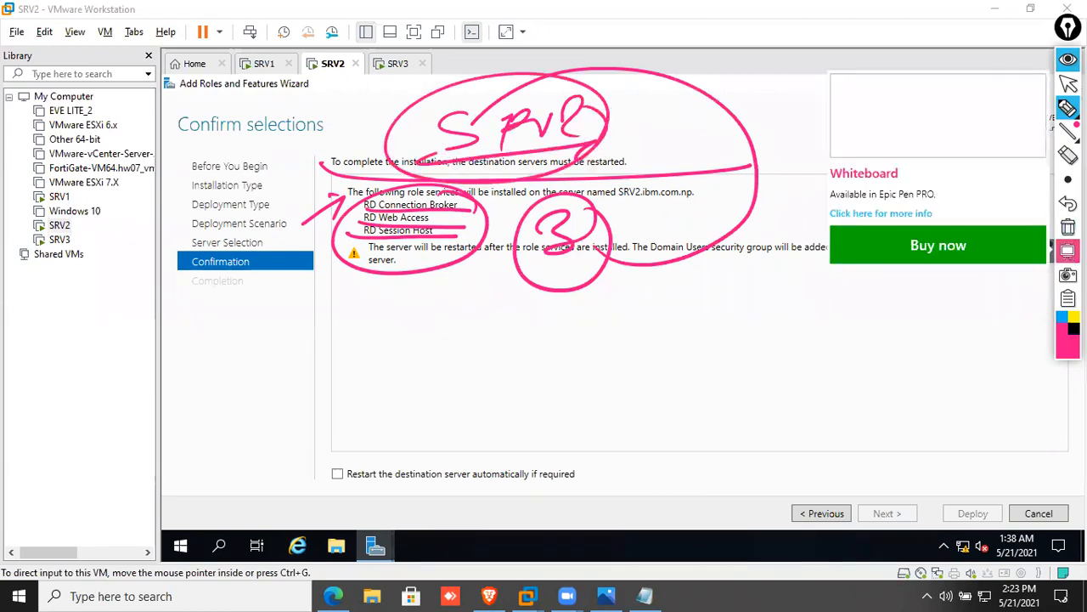
pyautogui.click(1068, 227)
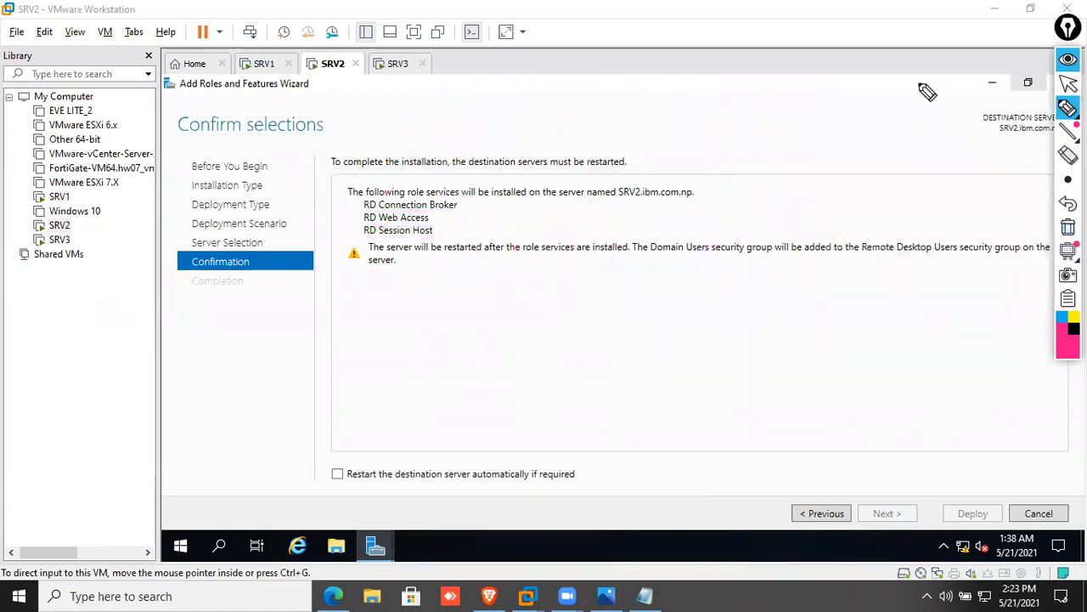
pyautogui.click(1068, 59)
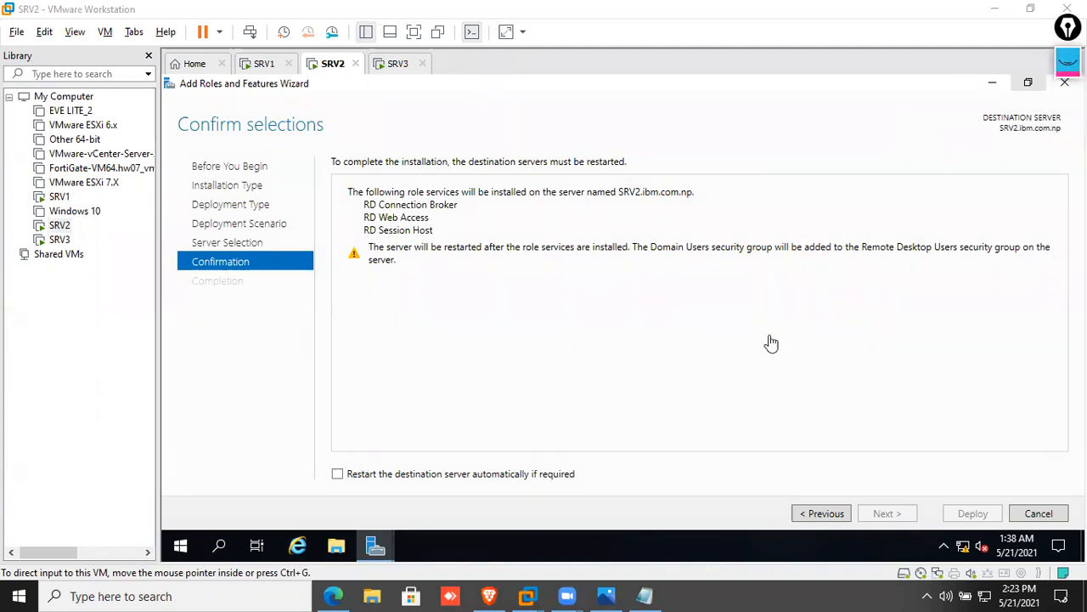
# Enable automatic restart of the destination server and start the deployment
pyautogui.click(565, 475)
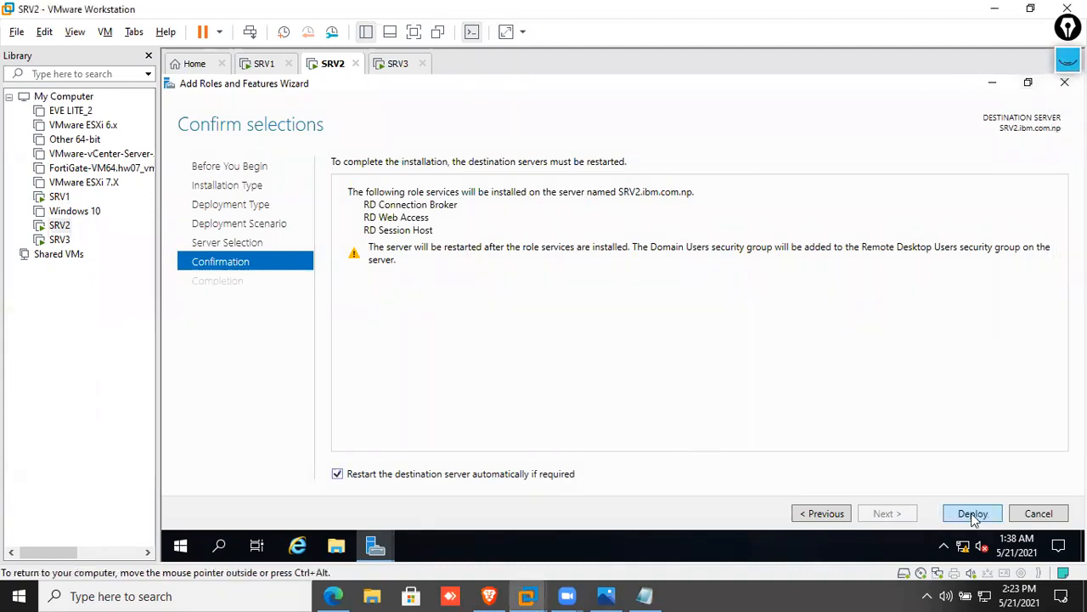
pyautogui.click(969, 514)
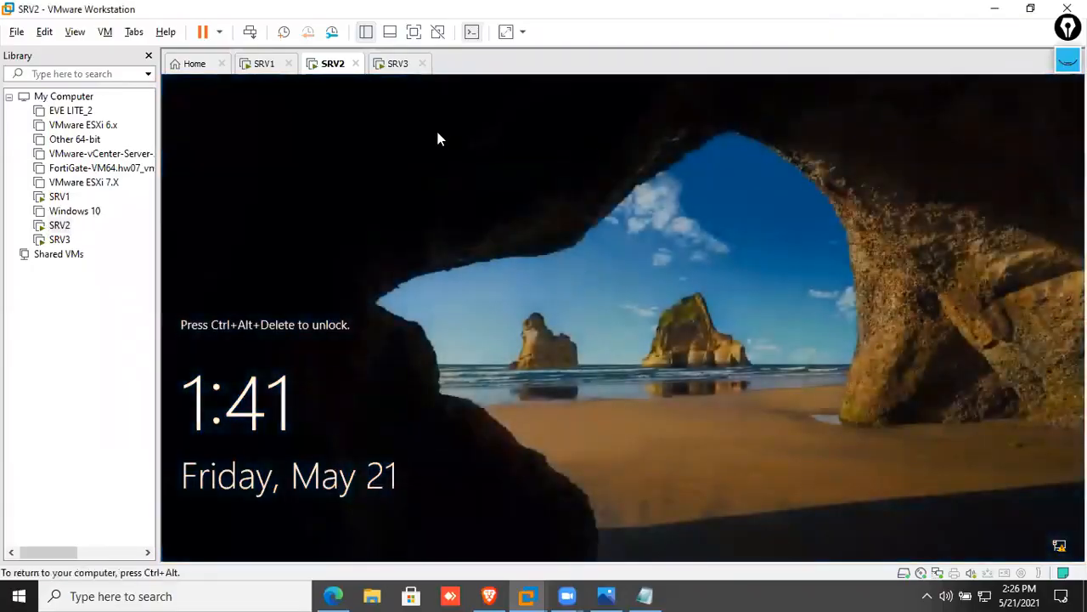
# Sign back in to the restarted SRV2 with the domain administrator account and password
pyautogui.rightClick(333, 68)
pyautogui.click(390, 154)
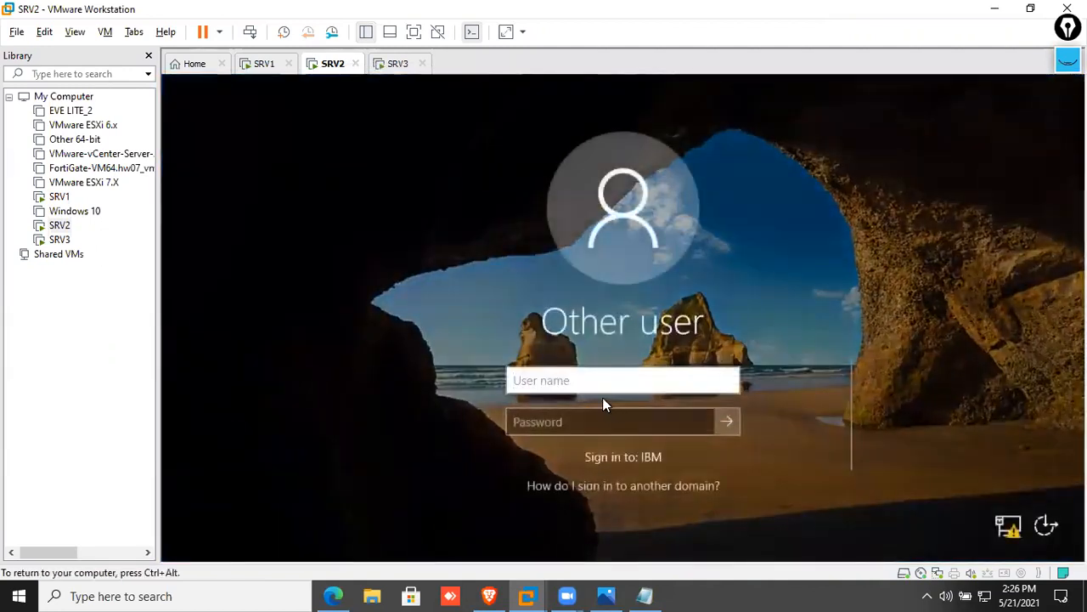
pyautogui.write('A')
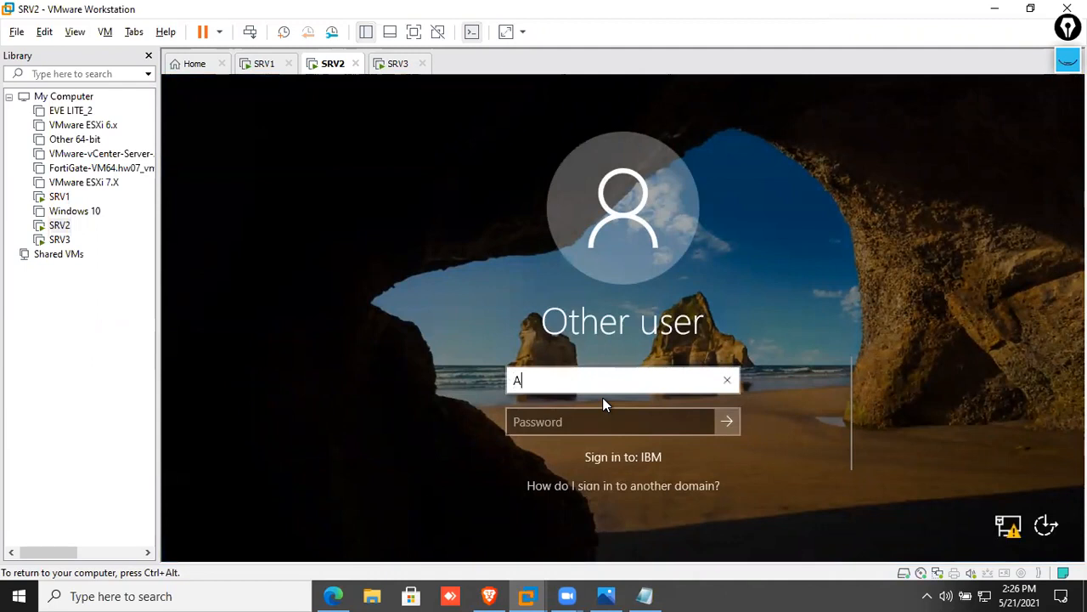
pyautogui.write('dministra')
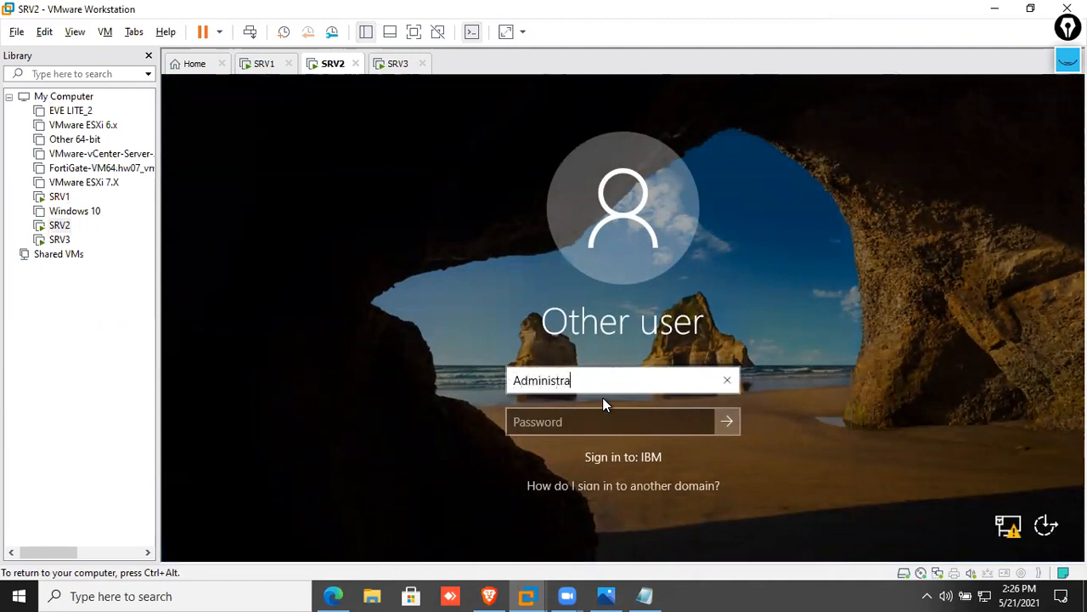
pyautogui.write('tor@i')
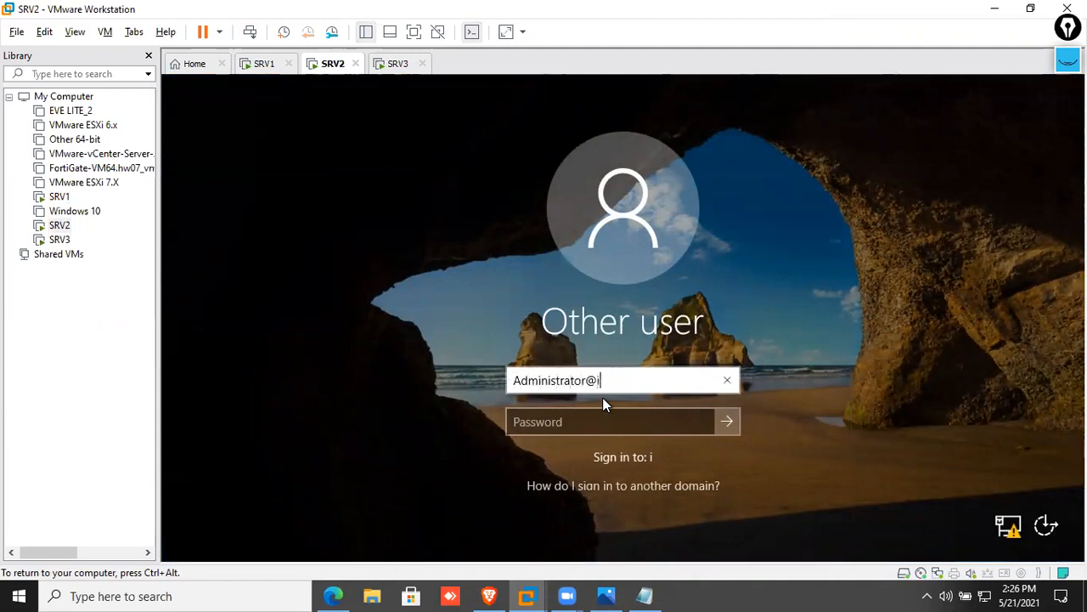
pyautogui.write('bm.com.np')
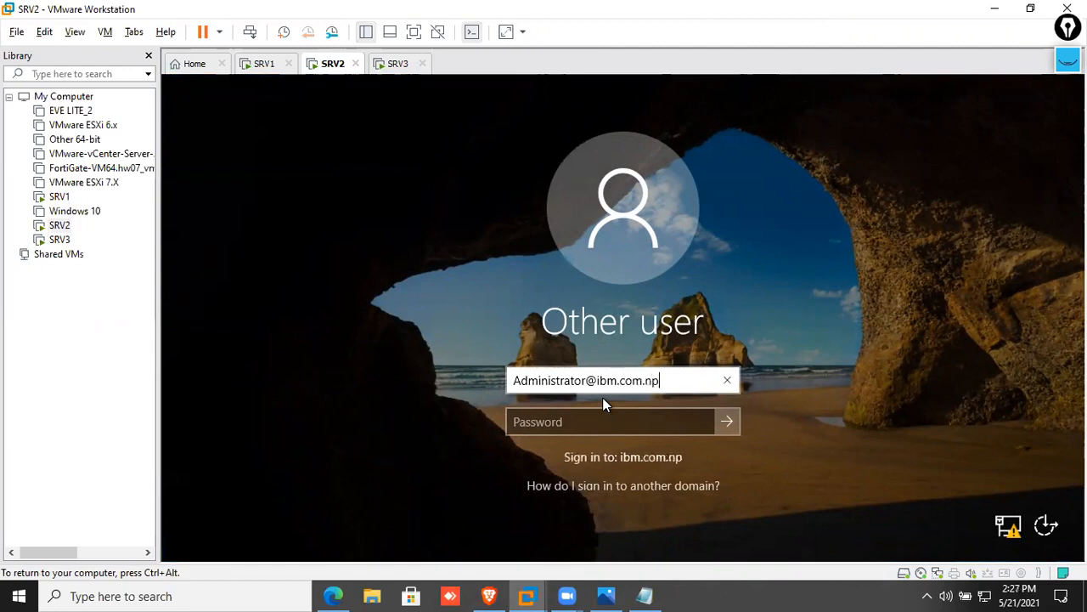
pyautogui.press('Tab')
pyautogui.write('P@ssw0rd')
pyautogui.press('Return')
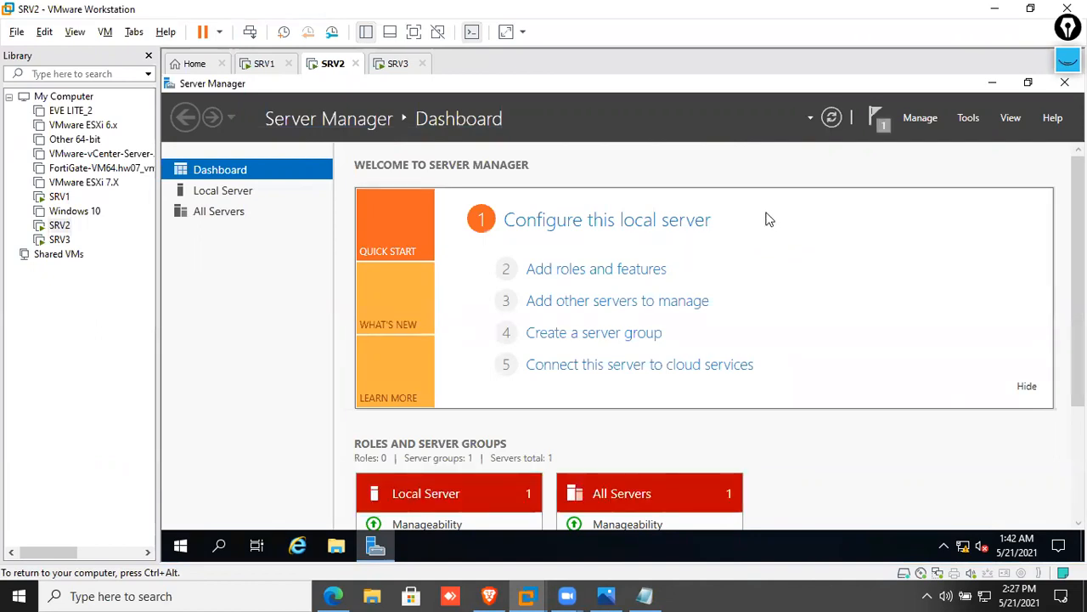
# Move the wizard window higher to watch the RDS deployment progress
pyautogui.moveTo(762, 197); pyautogui.dragTo(755, 117)
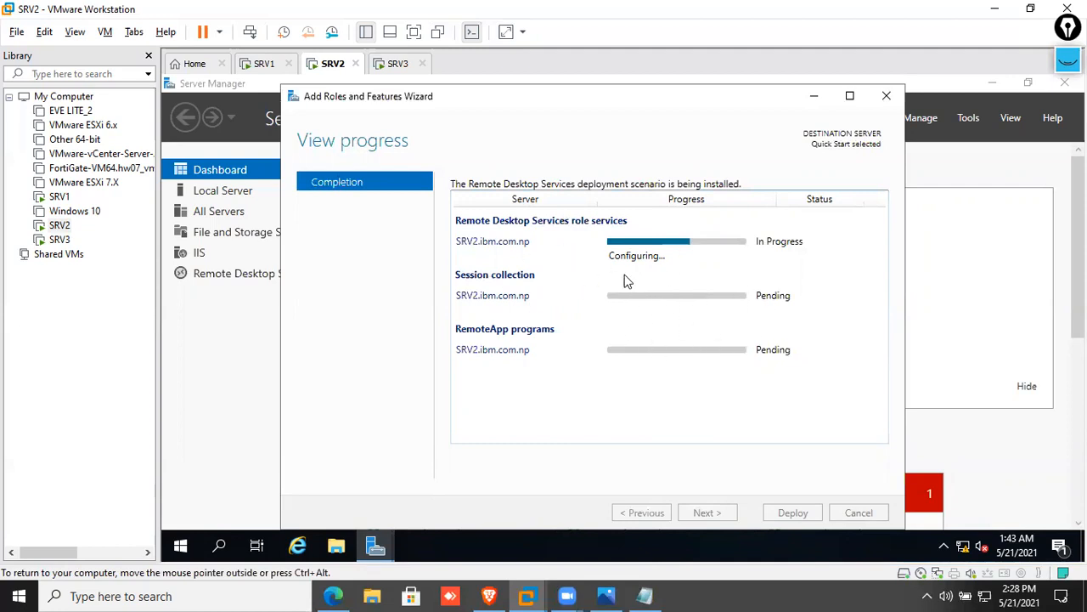
# Refresh the domain computer list in ADUC on SRV1
pyautogui.click(264, 67)
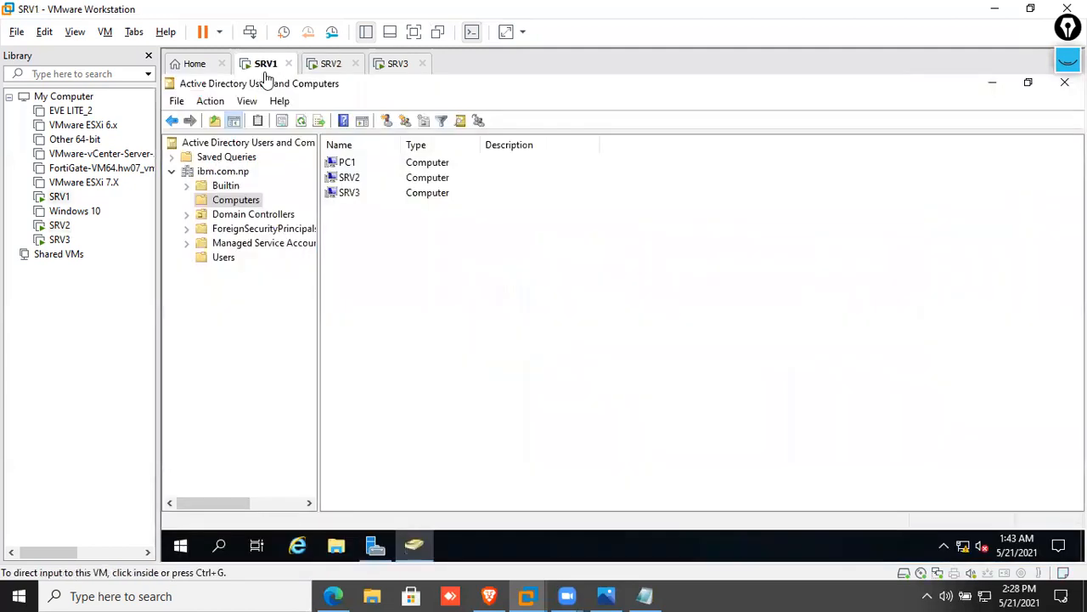
pyautogui.rightClick(470, 276)
pyautogui.click(506, 367)
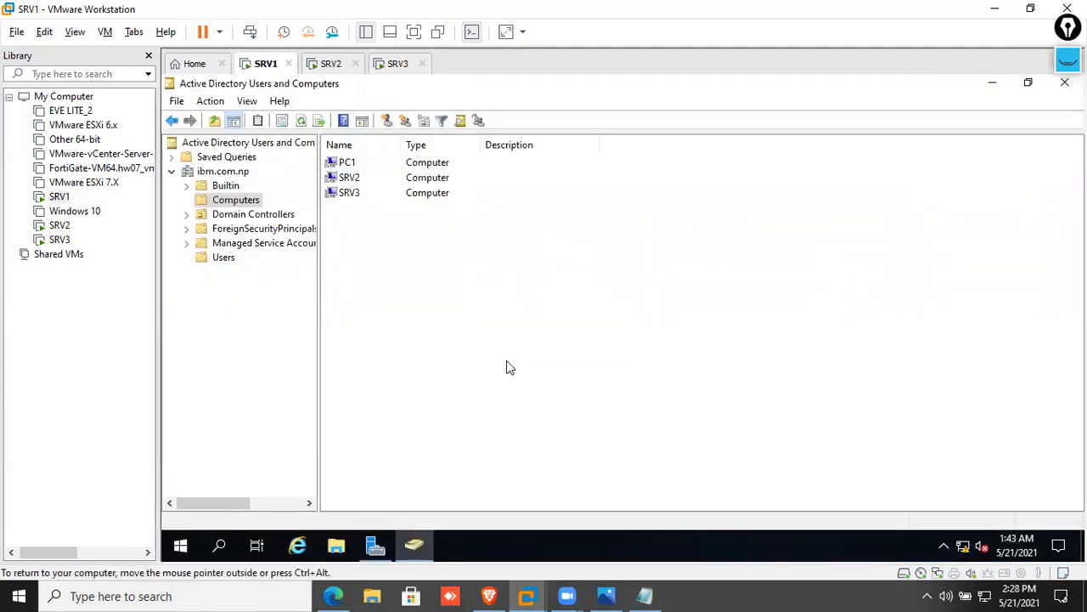
# Check SRV2 and SRV3, then return to SRV1 and open Server Manager's Tools list
pyautogui.click(329, 65)
pyautogui.click(397, 65)
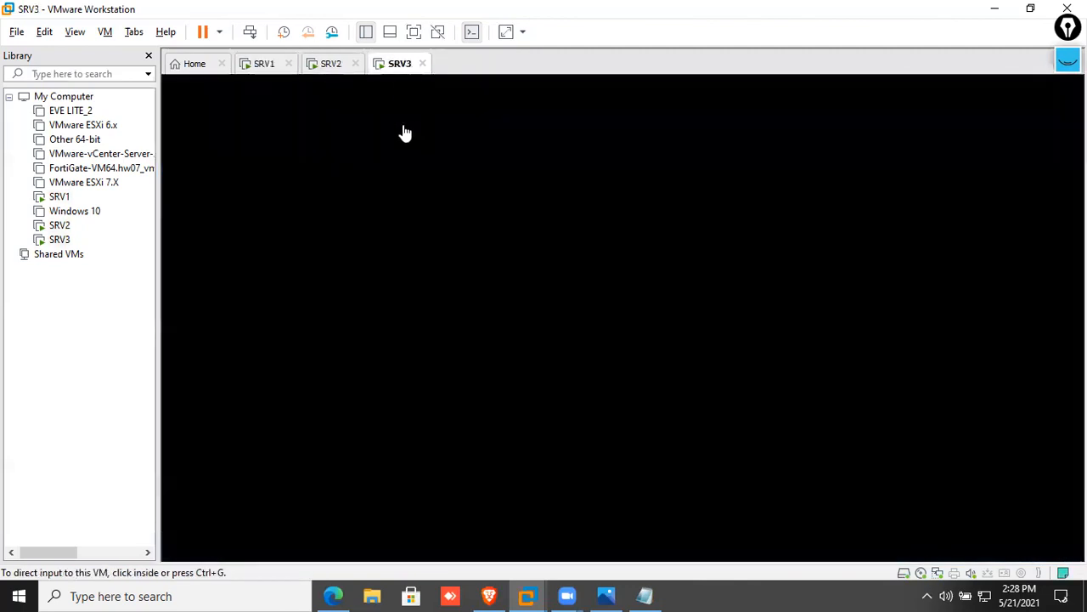
pyautogui.click(330, 64)
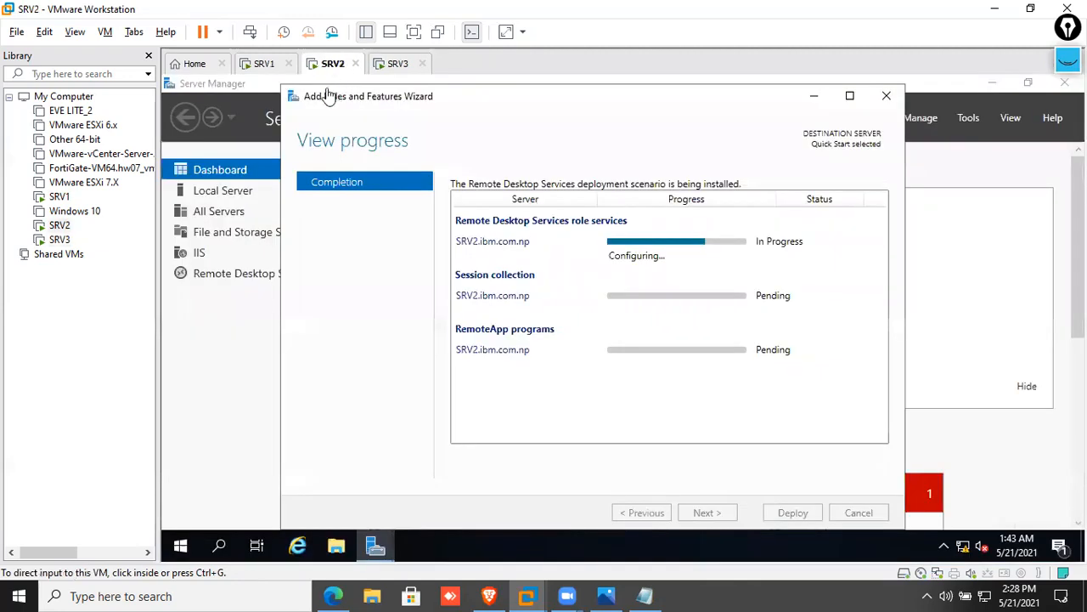
pyautogui.click(265, 64)
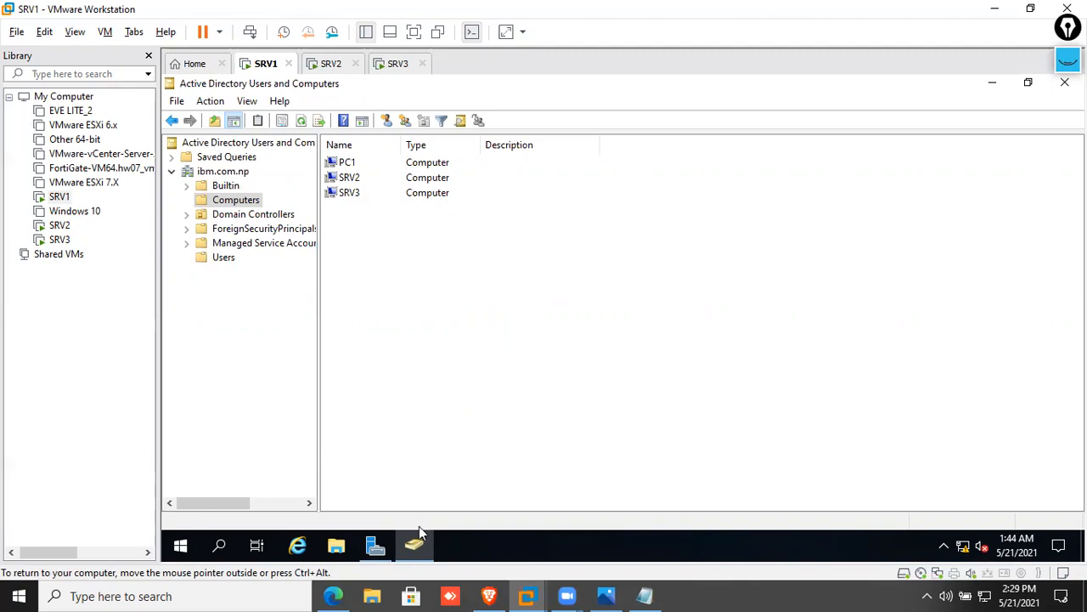
pyautogui.click(382, 547)
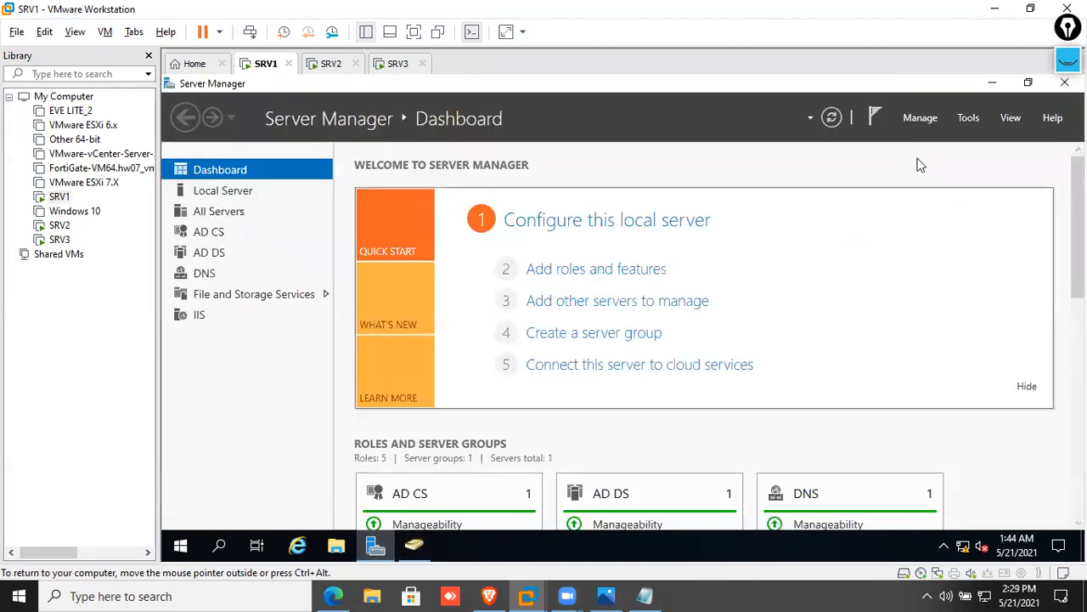
pyautogui.click(973, 124)
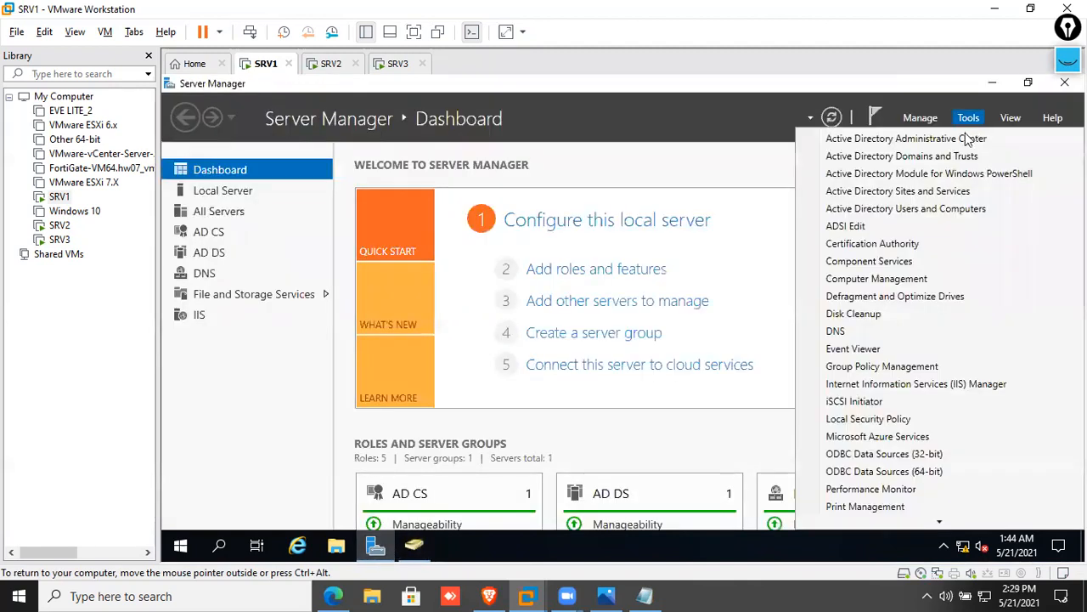
# Inspect ibm-SRV1-CA in the Certification Authority console, finding one failed request
pyautogui.click(912, 246)
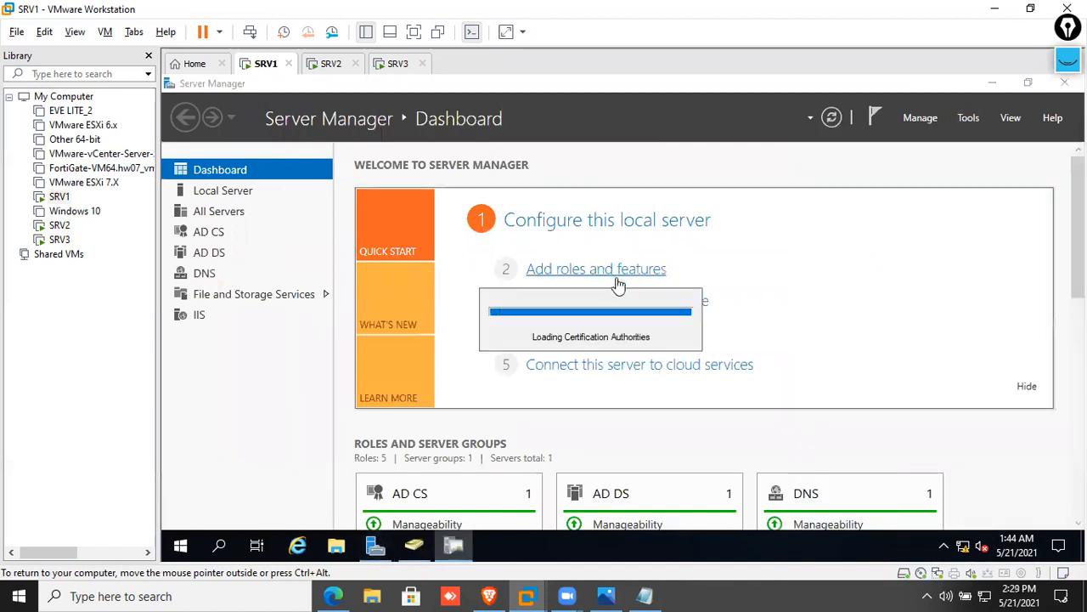
pyautogui.doubleClick(363, 194)
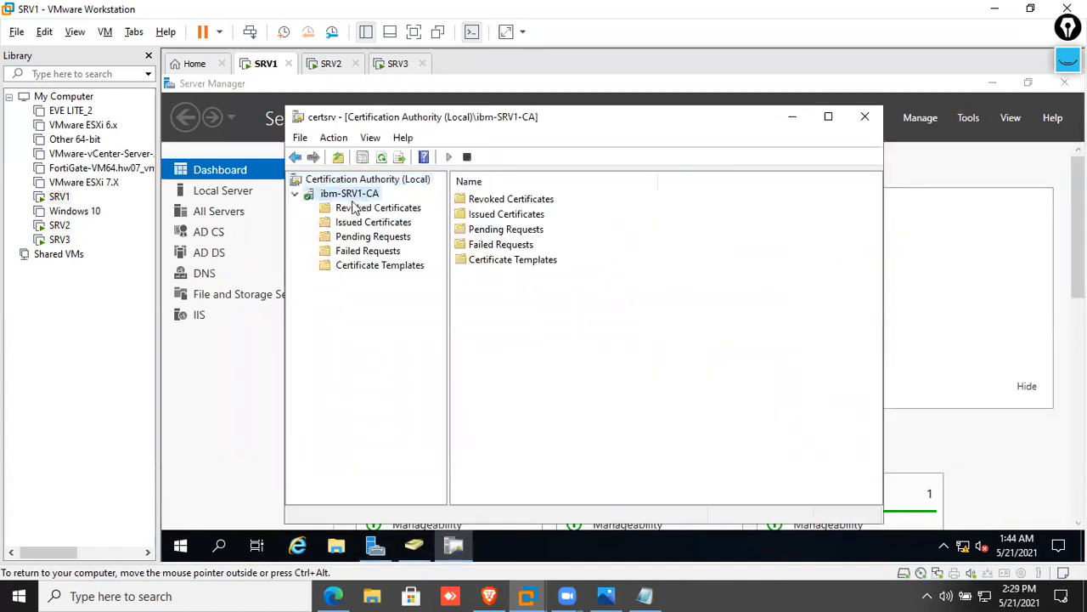
pyautogui.click(401, 265)
pyautogui.click(389, 251)
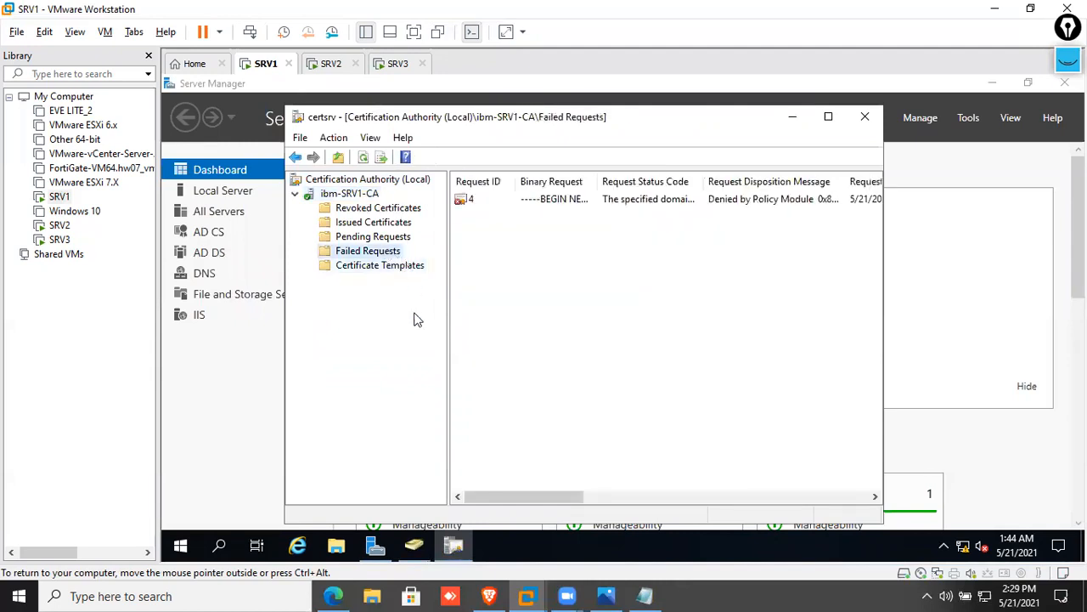
pyautogui.click(864, 116)
pyautogui.click(968, 119)
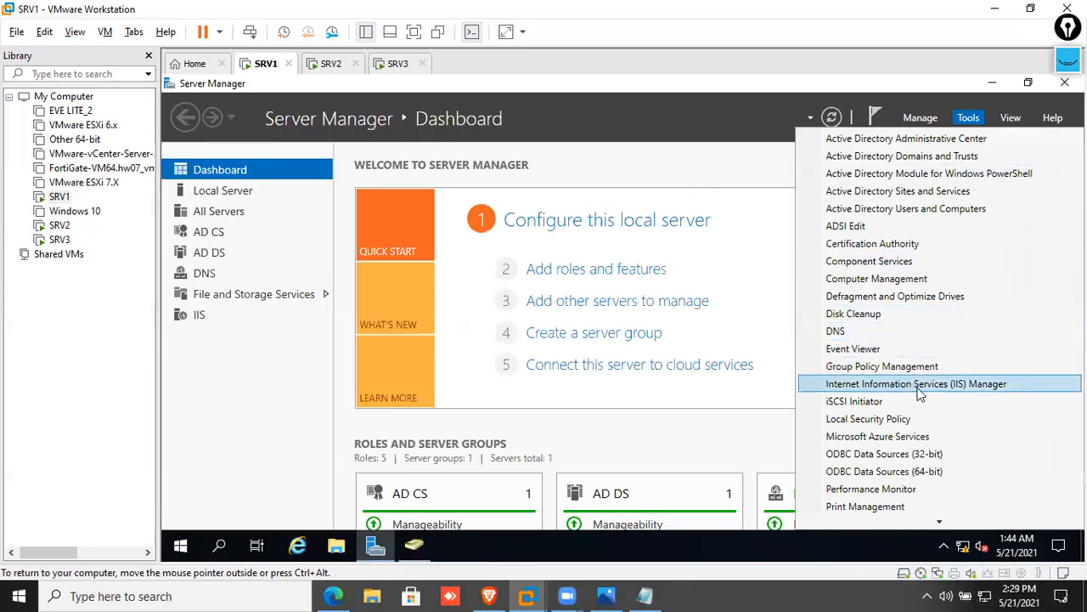
# Open the Server Certificates page for SRV1 in a maximized IIS Manager
pyautogui.click(1026, 390)
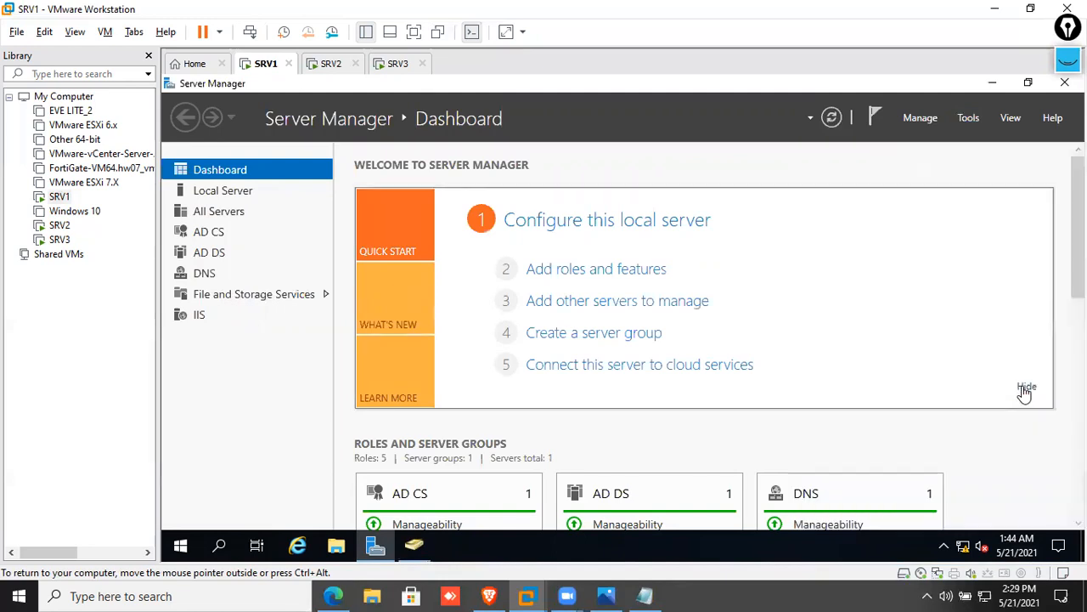
pyautogui.click(895, 191)
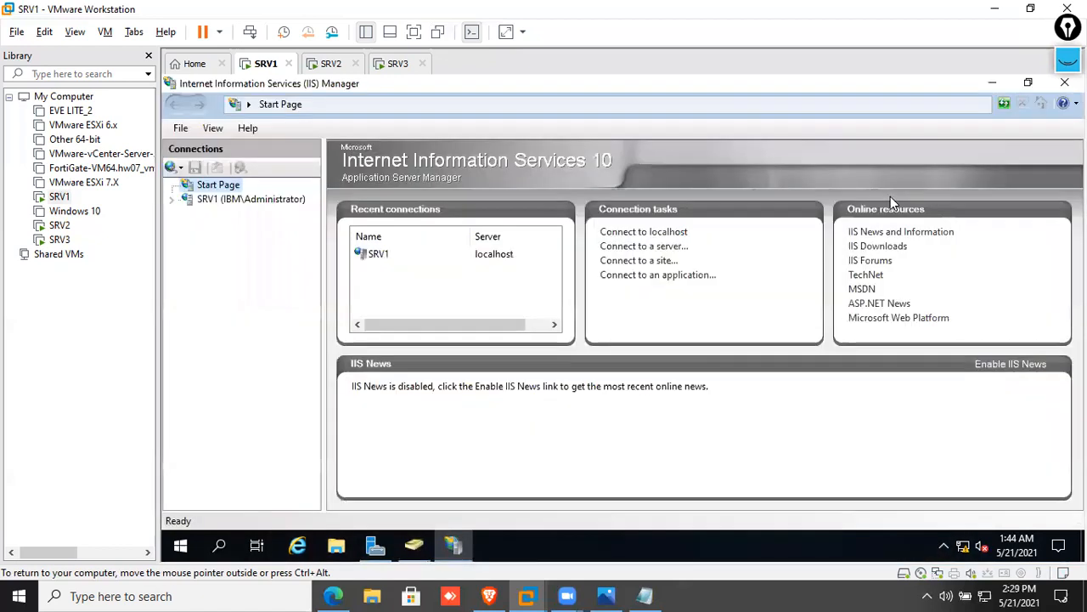
pyautogui.click(209, 202)
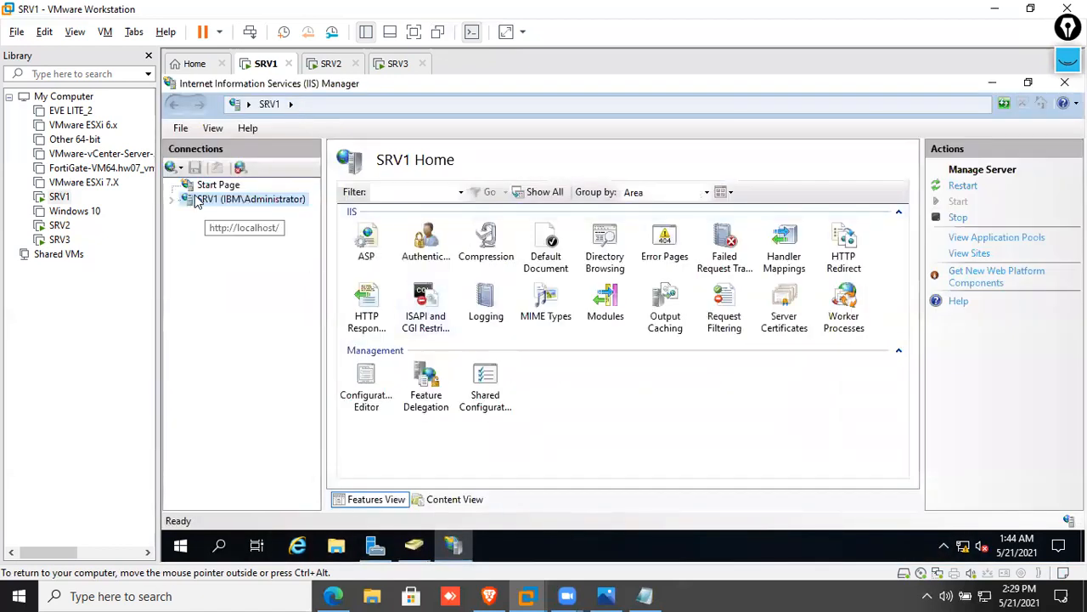
pyautogui.doubleClick(792, 330)
# Remove the RD@GW Server and GW@SRV2022 certificates
pyautogui.click(502, 285)
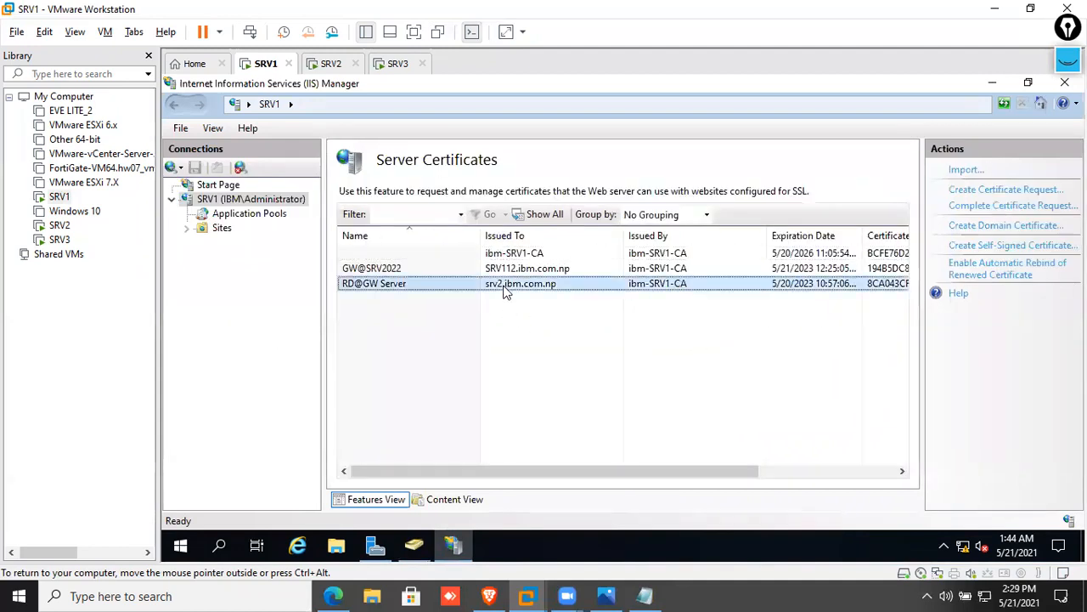
pyautogui.rightClick(504, 285)
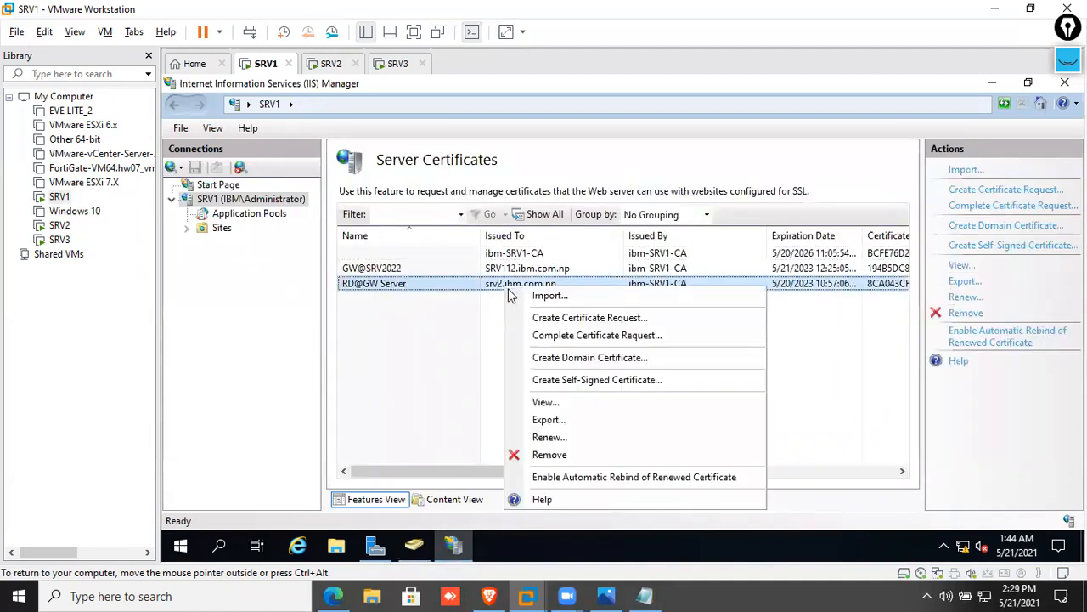
pyautogui.click(566, 456)
pyautogui.click(621, 369)
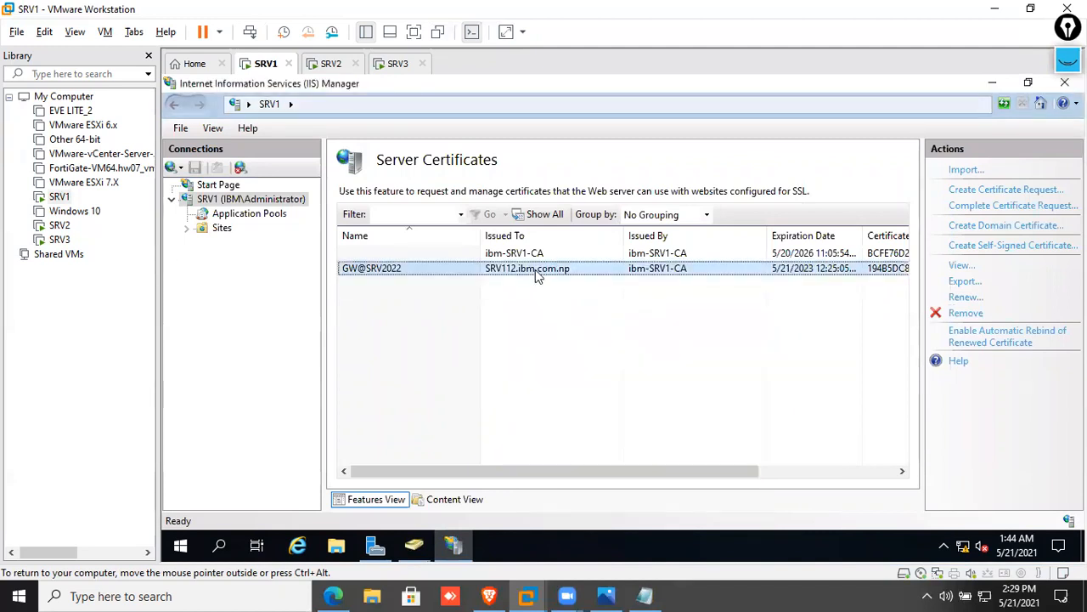
pyautogui.rightClick(535, 270)
pyautogui.click(583, 439)
pyautogui.click(623, 372)
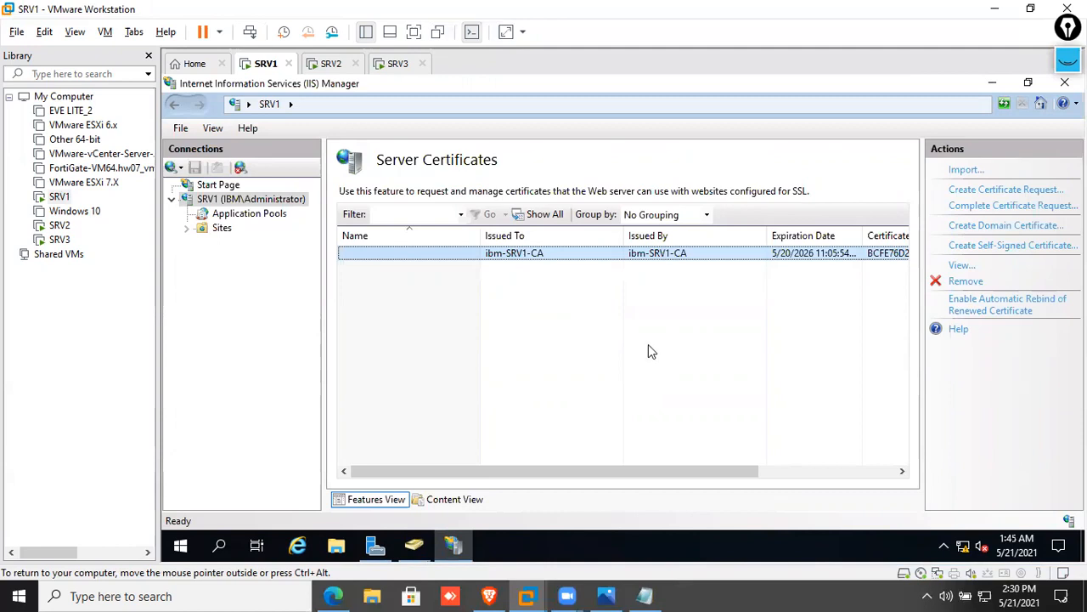
# Start a domain certificate for SRV2.ibm.com.np with IBM inc, IT, Damak, Jhapa, NP
pyautogui.click(1004, 235)
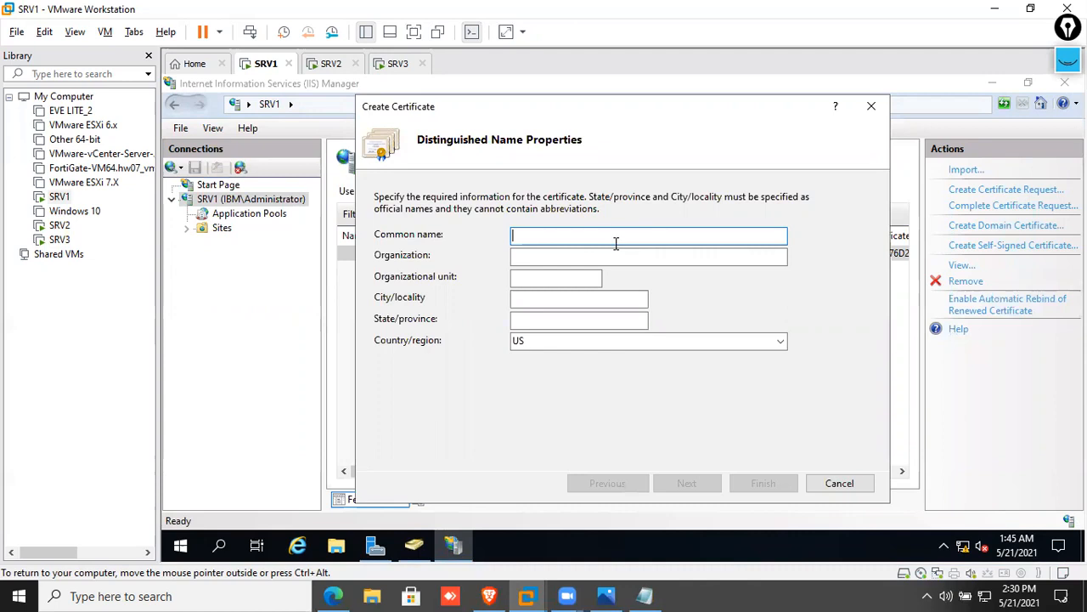
pyautogui.write('SRV2.ibm.com.np[')
pyautogui.press('BackSpace')
pyautogui.press('Tab')
pyautogui.write('IBM inc')
pyautogui.press('Tab')
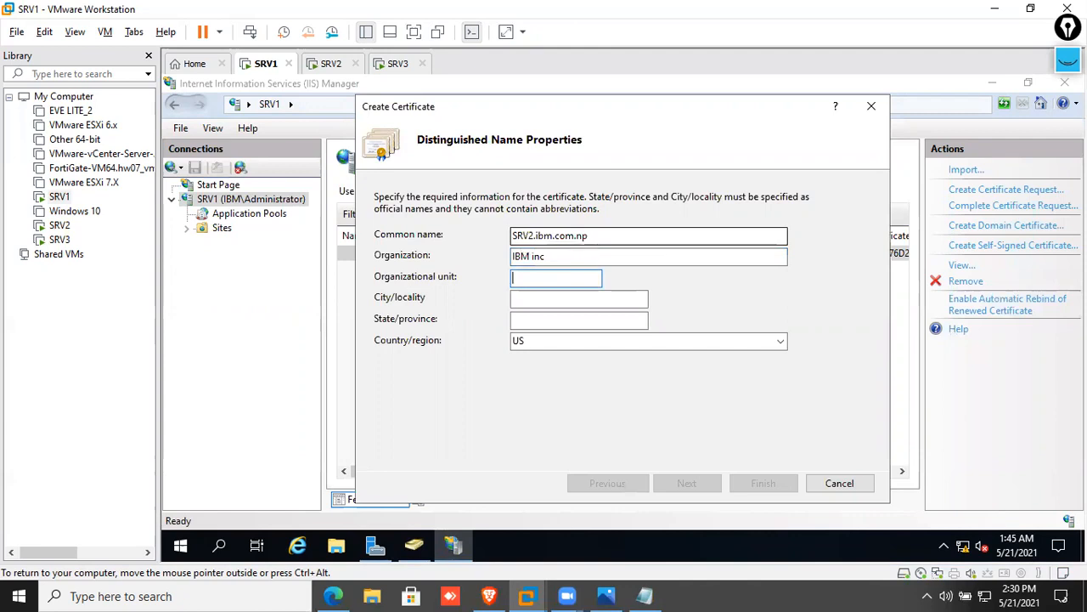
pyautogui.write('IT')
pyautogui.press('Tab')
pyautogui.write('Damak')
pyautogui.press('Tab')
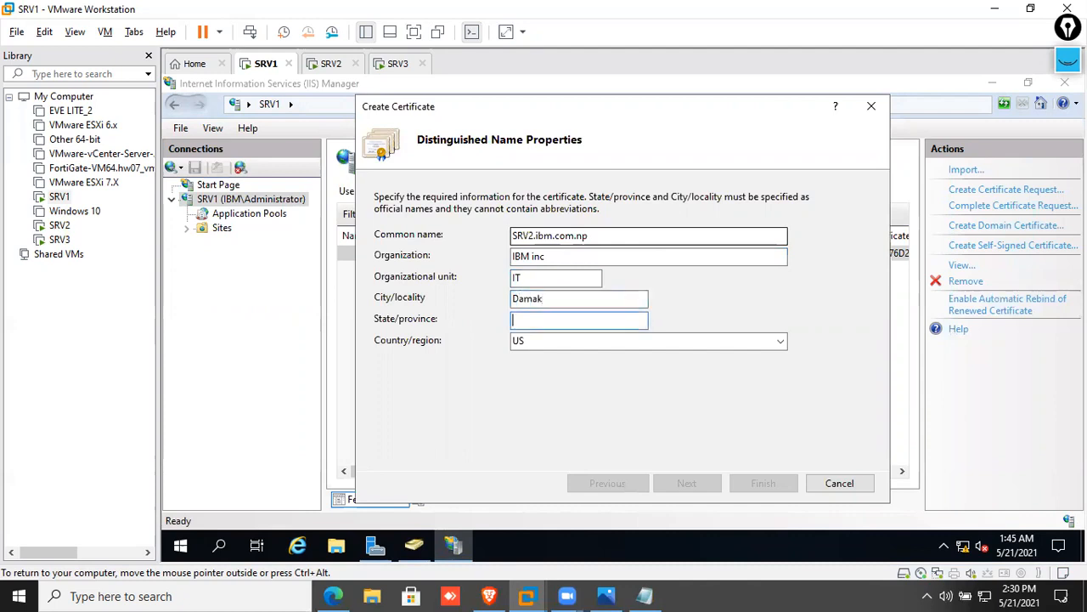
pyautogui.write('Jhapa')
pyautogui.press('Tab')
pyautogui.press('BackSpace')
pyautogui.write('NP')
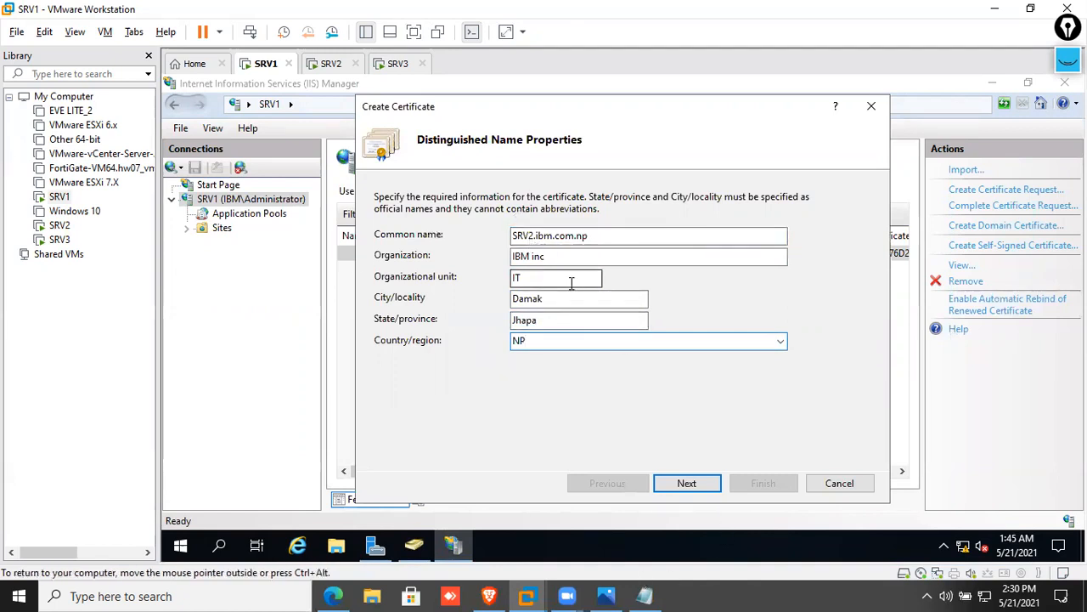
# Sign it with ibm-SRV1-CA, name it SRV2@Certificates, and finish
pyautogui.click(703, 484)
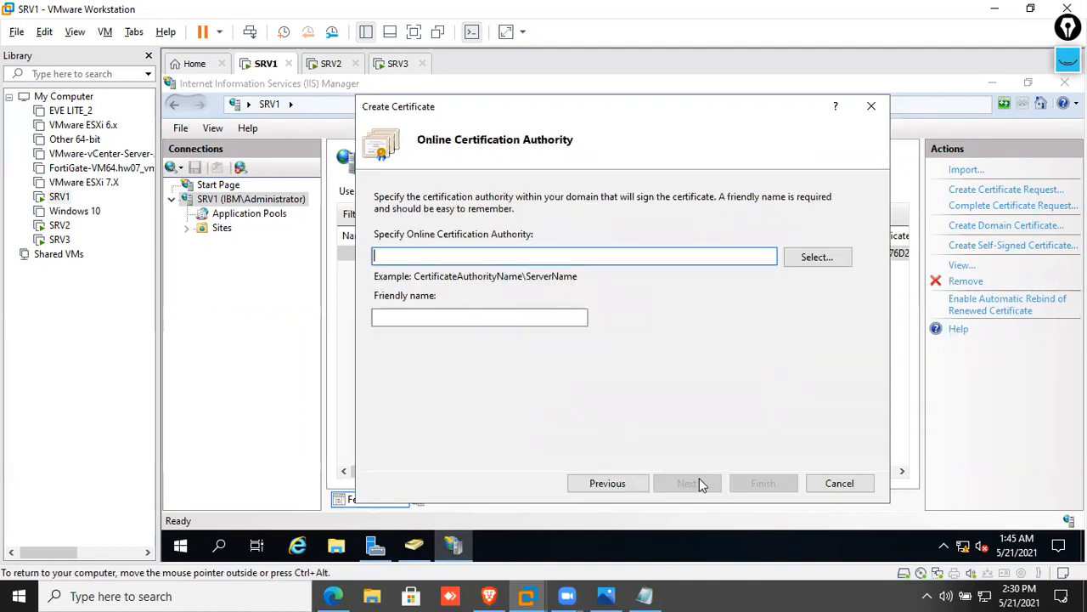
pyautogui.click(829, 260)
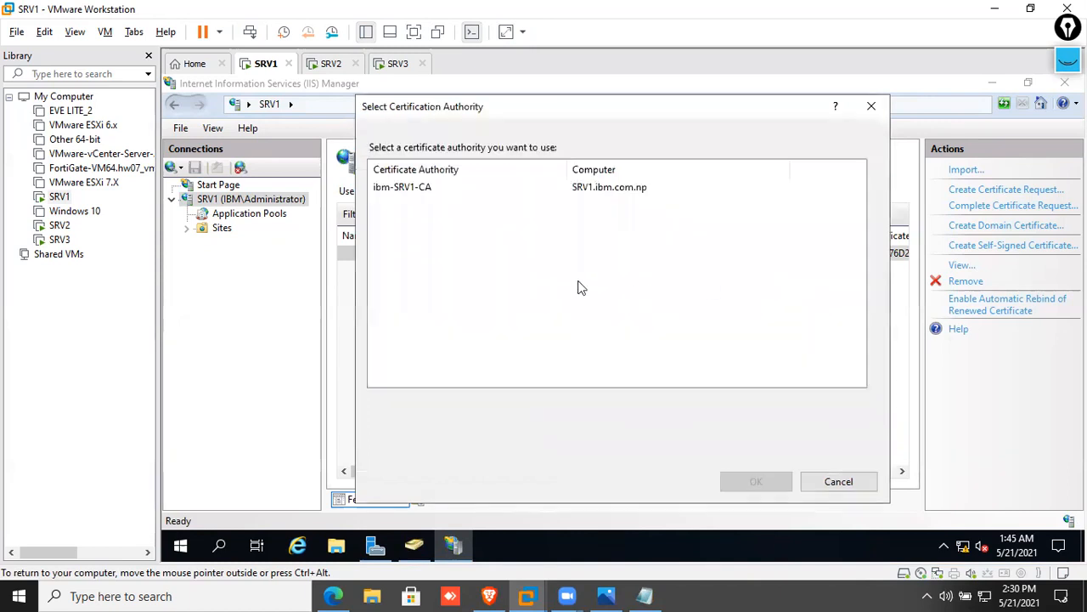
pyautogui.click(425, 195)
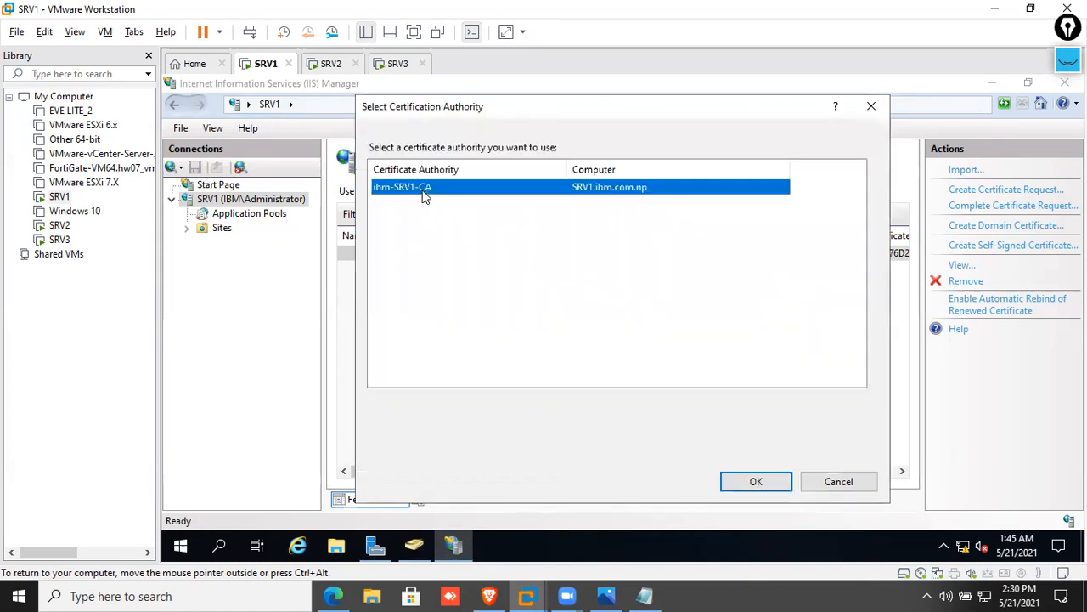
pyautogui.click(764, 481)
pyautogui.click(466, 315)
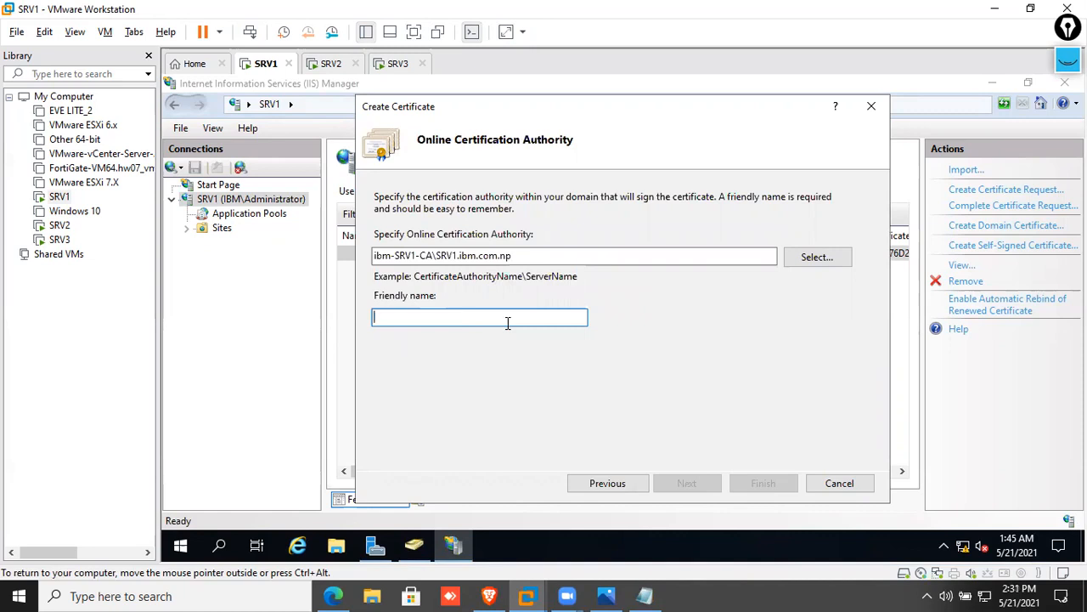
pyautogui.write('d')
pyautogui.press('BackSpace')
pyautogui.write('S')
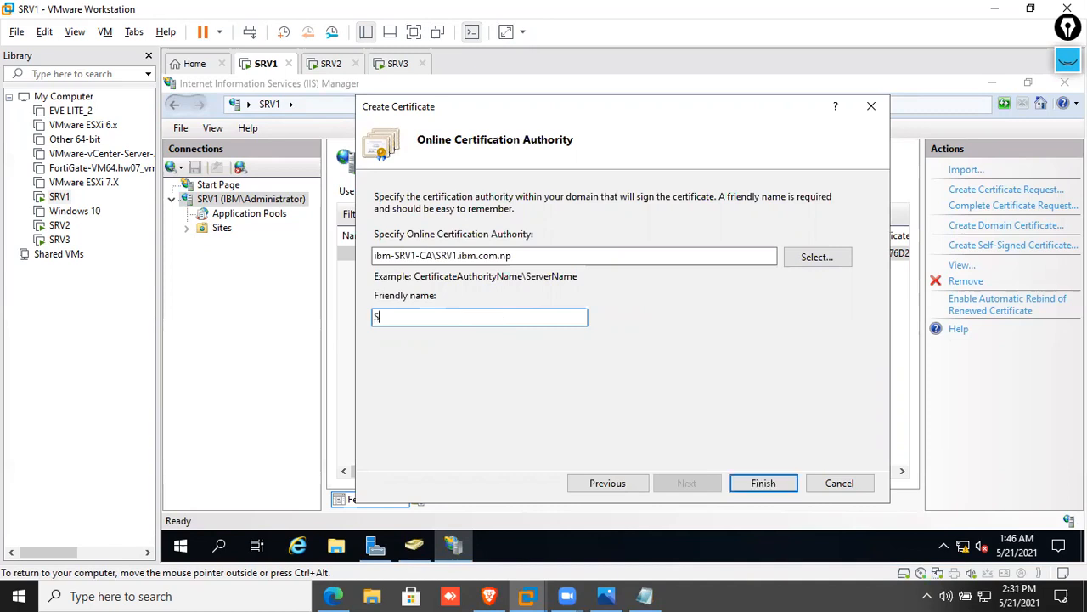
pyautogui.write('RV2@Certificates')
pyautogui.click(763, 483)
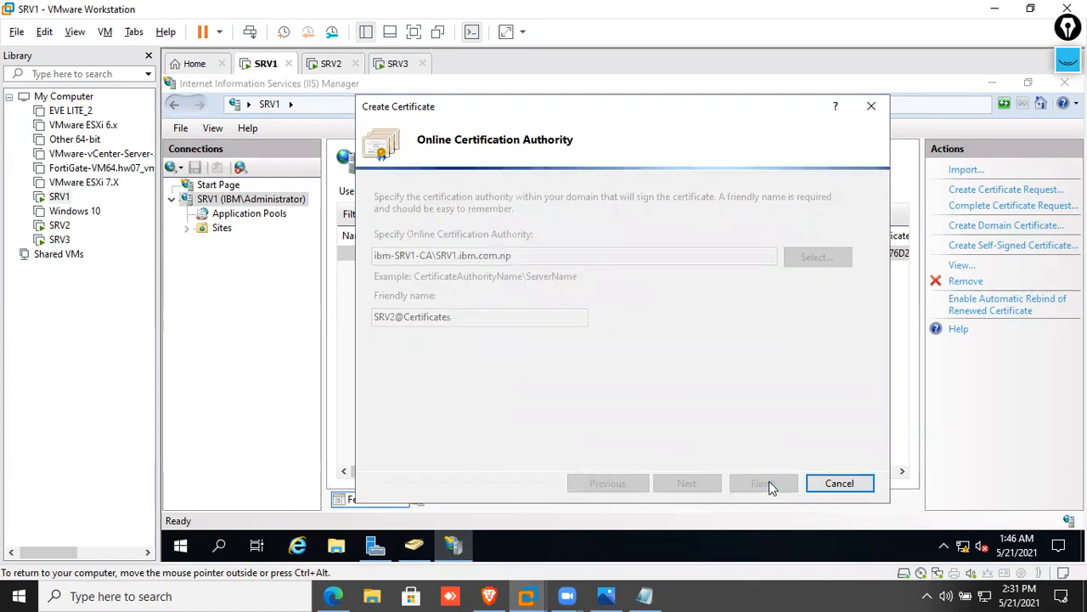
# Export SRV2@Certificates to the Desktop under the file name SRV2@certficates
pyautogui.click(557, 269)
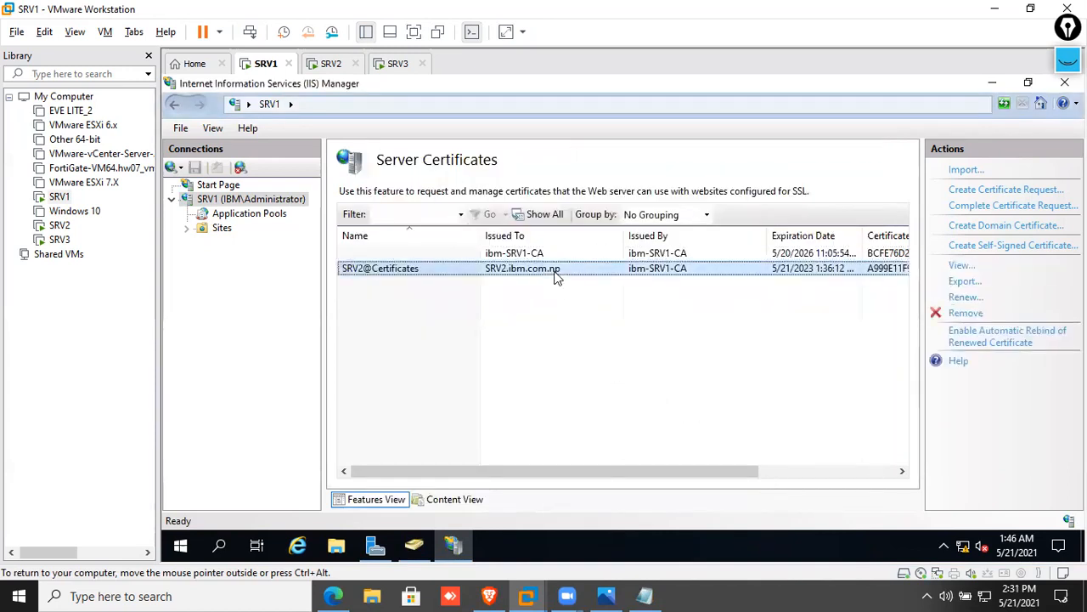
pyautogui.rightClick(556, 276)
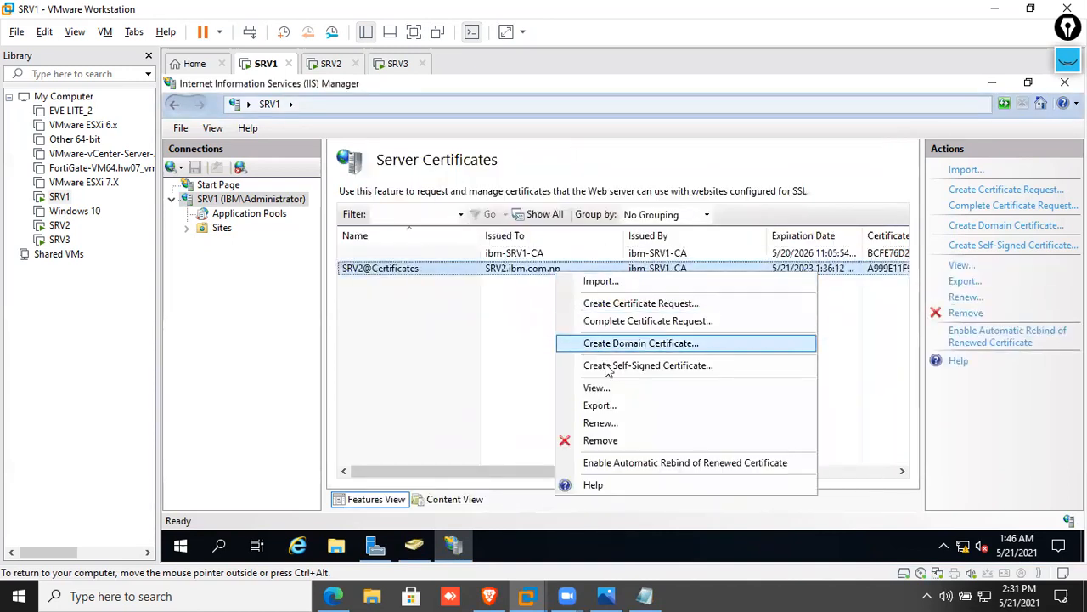
pyautogui.click(630, 407)
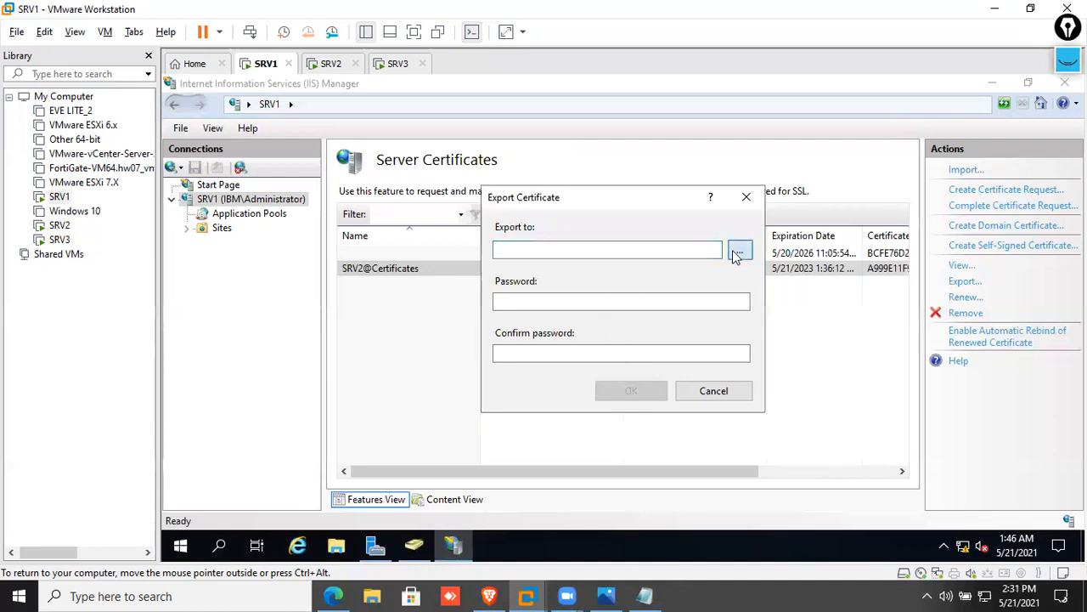
pyautogui.click(735, 254)
pyautogui.click(561, 241)
pyautogui.click(727, 452)
pyautogui.write('SRV')
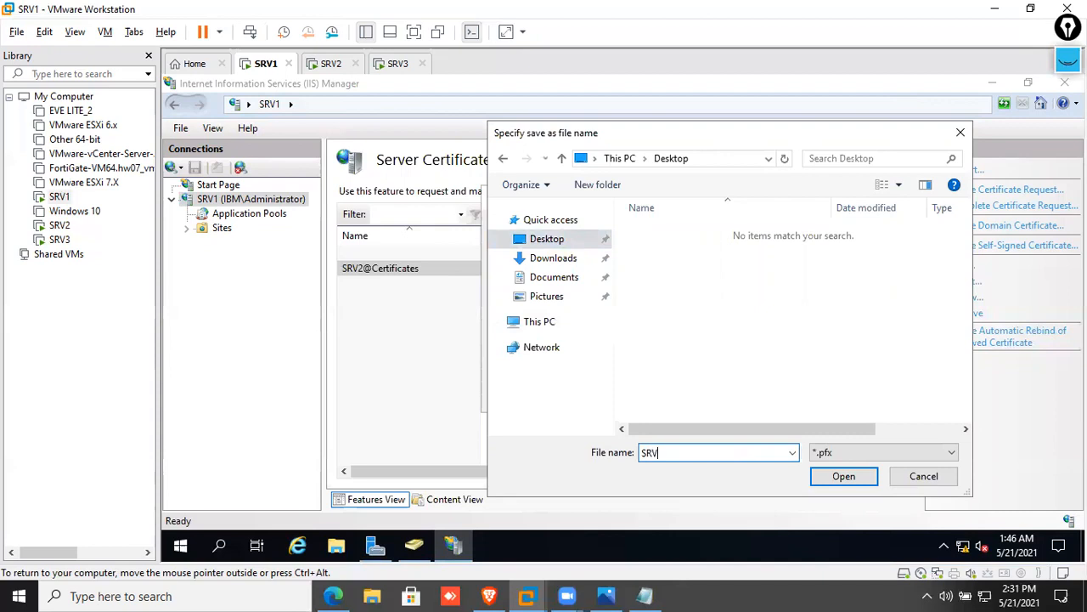
pyautogui.write('2@certficates')
pyautogui.press('Return')
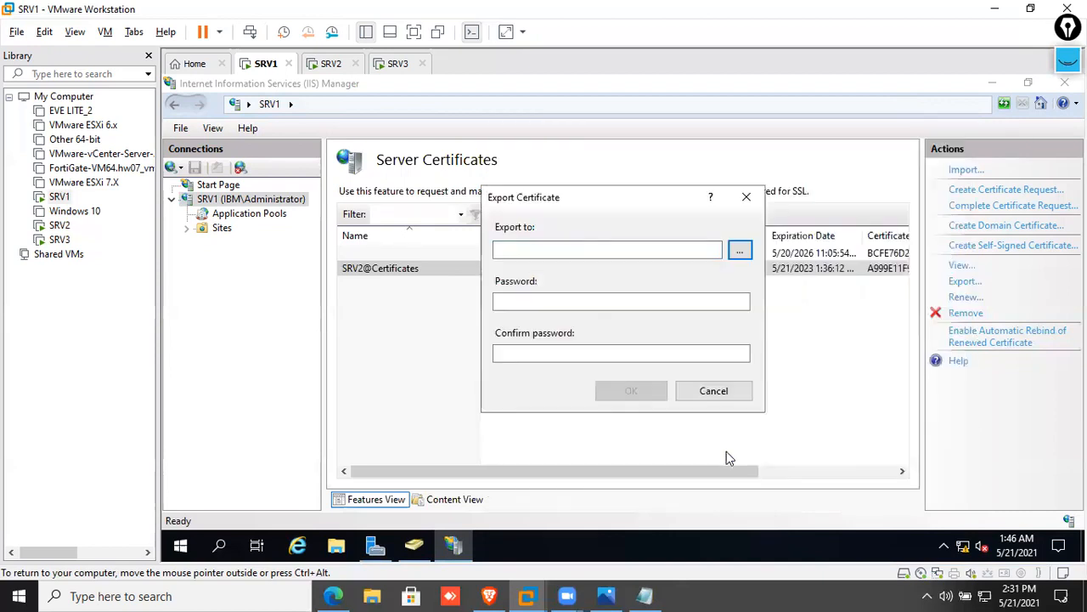
# Enter and confirm the export password to complete the export
pyautogui.click(632, 295)
pyautogui.write('********')
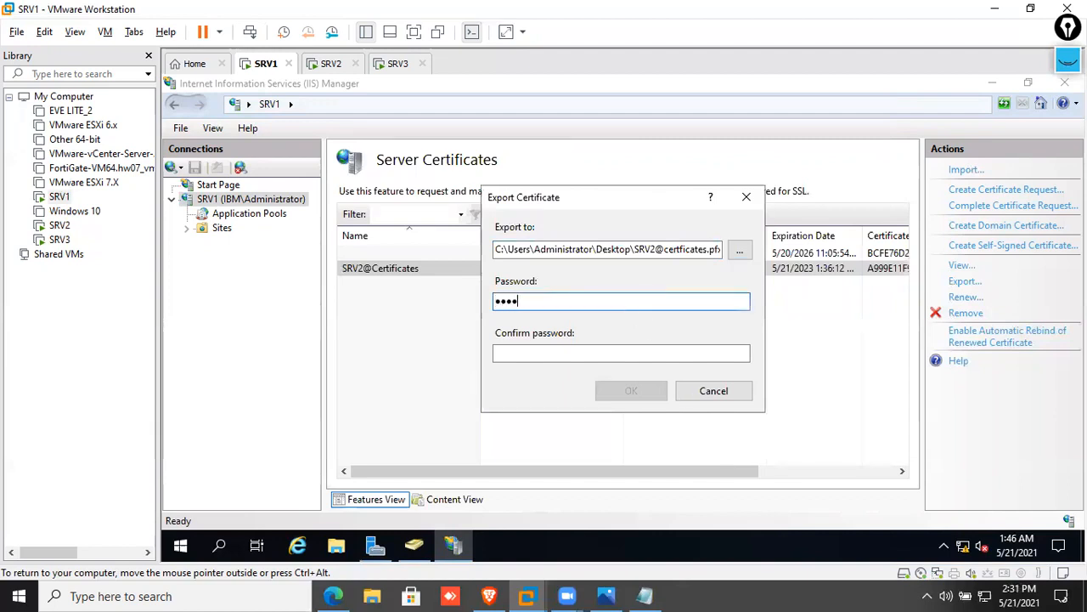
pyautogui.press('Tab')
pyautogui.write('********')
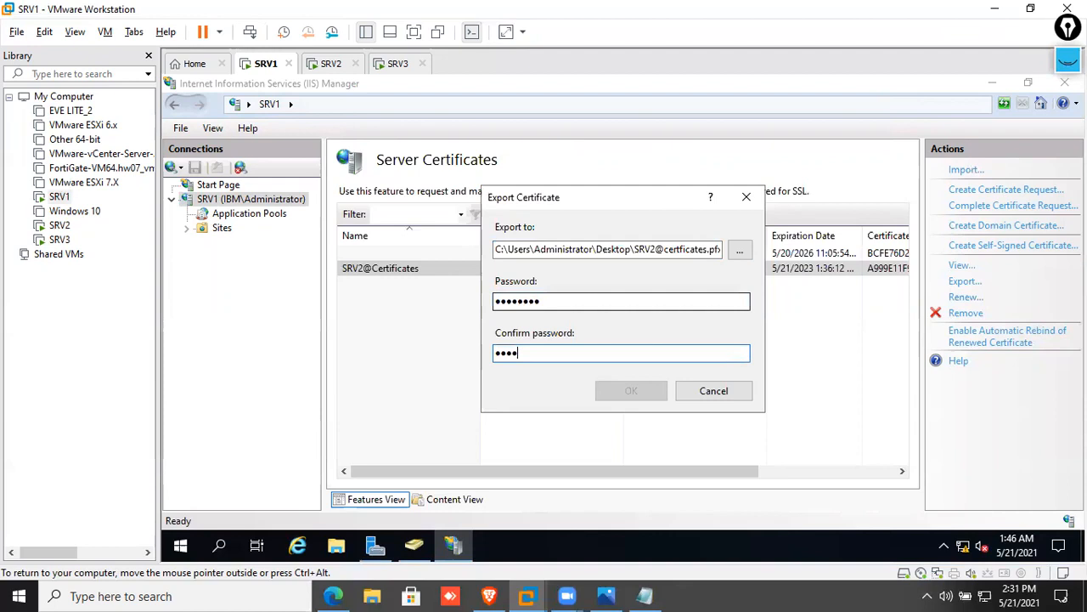
pyautogui.press('Return')
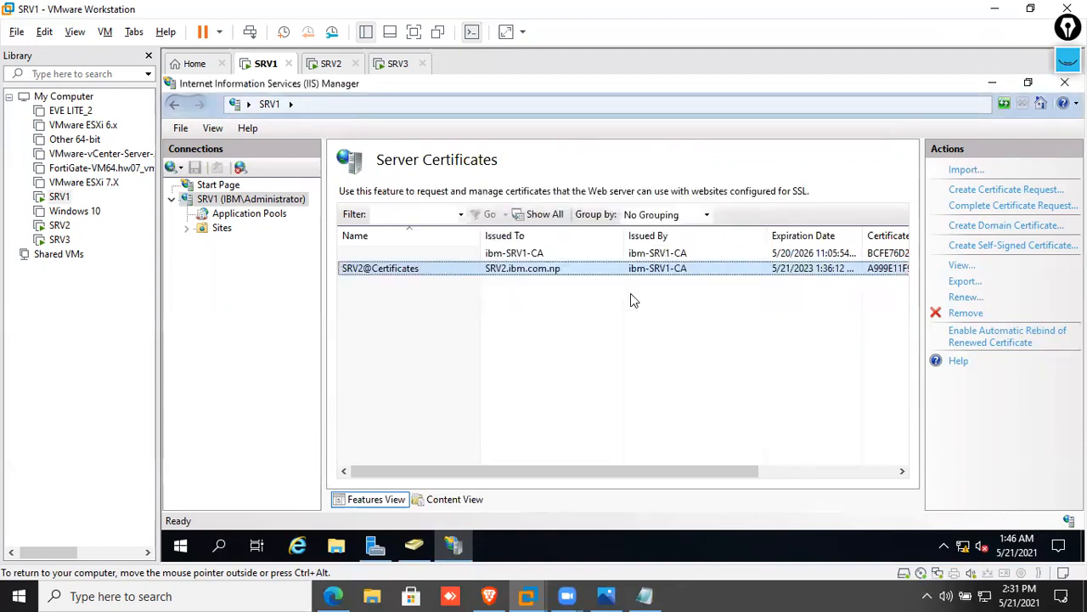
# Start a domain certificate for SRV3.ibm.com.np with IBM Inc, IT, Damak, Jhapa, NP
pyautogui.click(1010, 226)
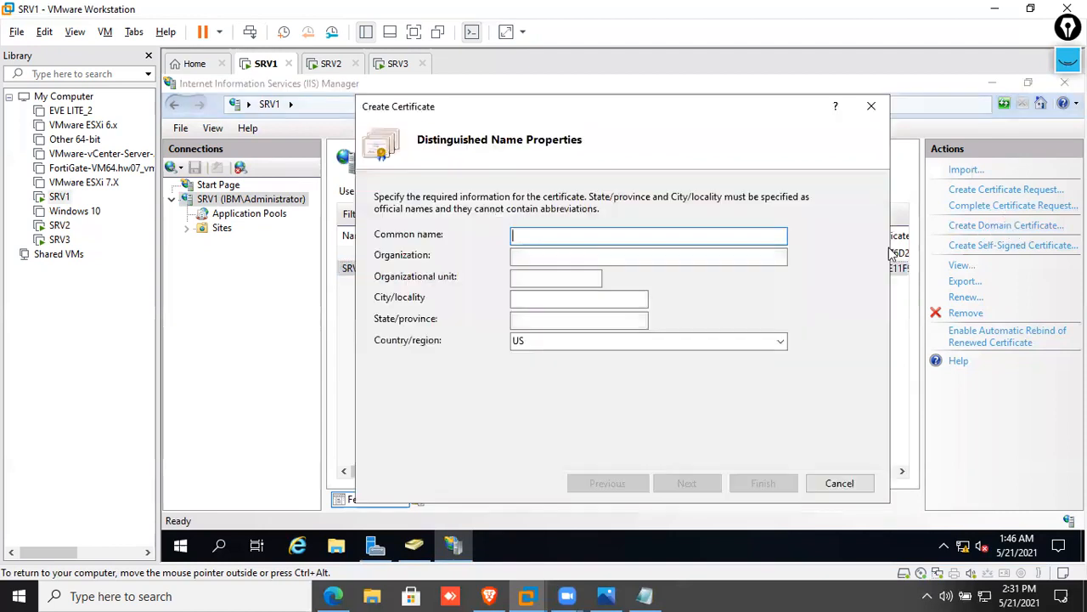
pyautogui.write('SRV3.')
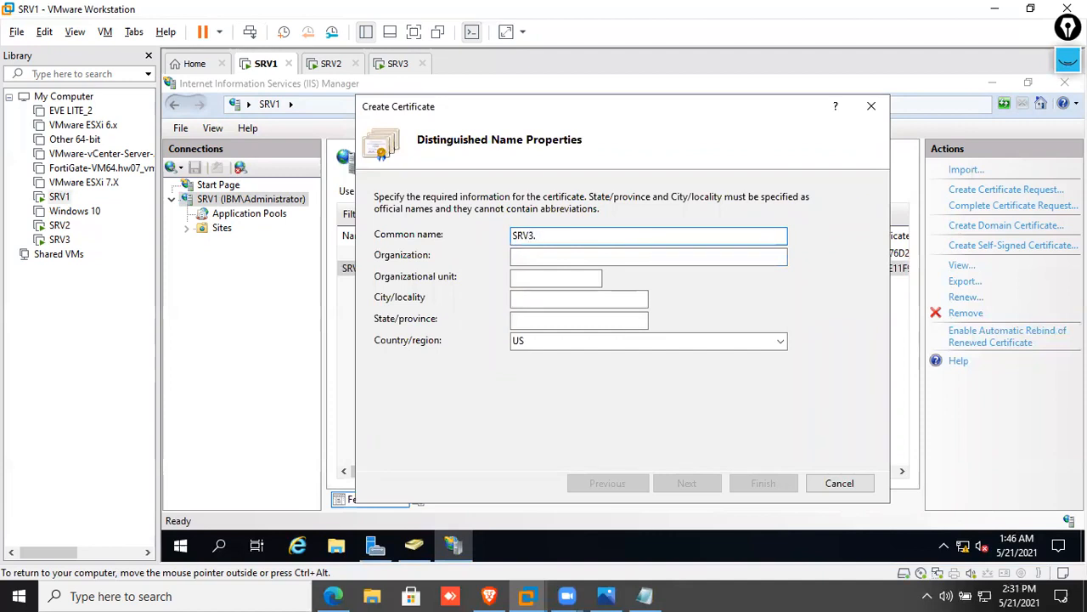
pyautogui.write('ibm.com.np')
pyautogui.press('Tab')
pyautogui.write('IBM INC')
pyautogui.press('BackSpace')
pyautogui.press('BackSpace')
pyautogui.write('nc')
pyautogui.press('Tab')
pyautogui.write('IT')
pyautogui.press('Tab')
pyautogui.write('Damak')
pyautogui.press('Tab')
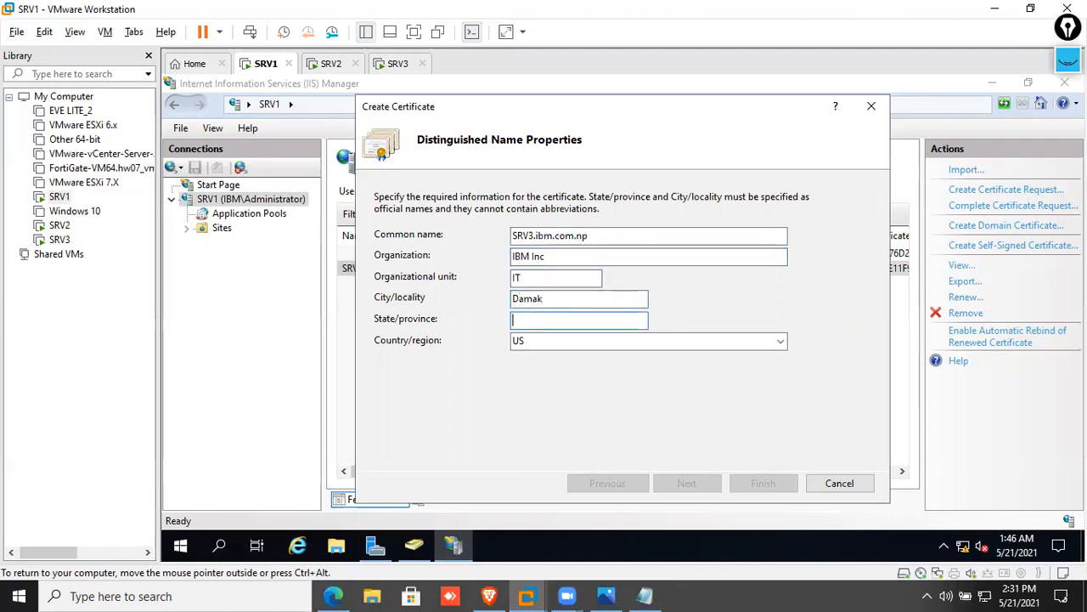
pyautogui.write('JH')
pyautogui.press('BackSpace')
pyautogui.write('hapa')
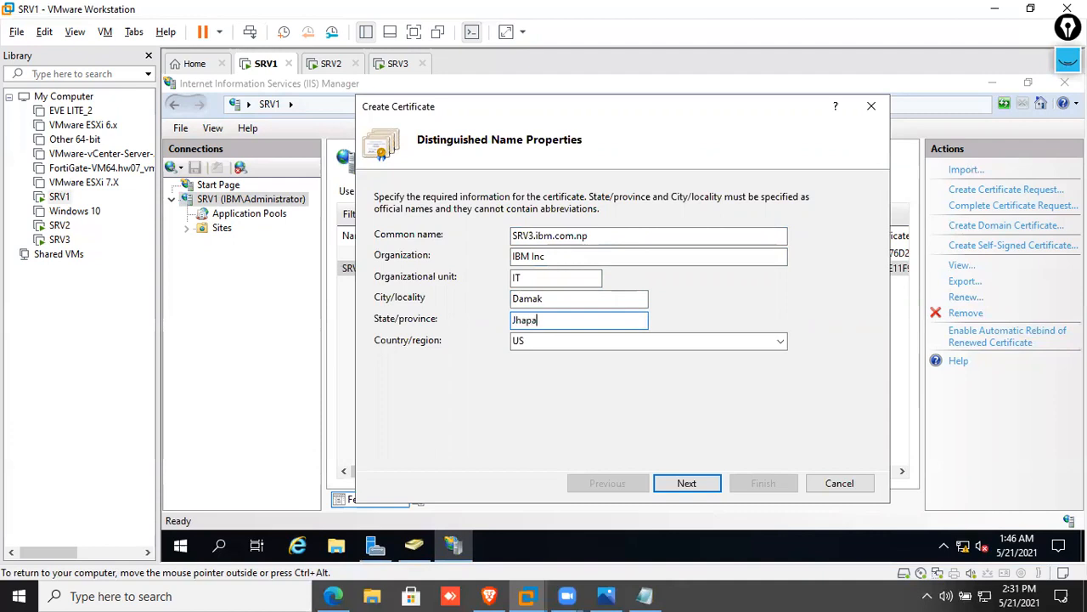
pyautogui.press('Tab')
pyautogui.press('BackSpace')
pyautogui.write('NP')
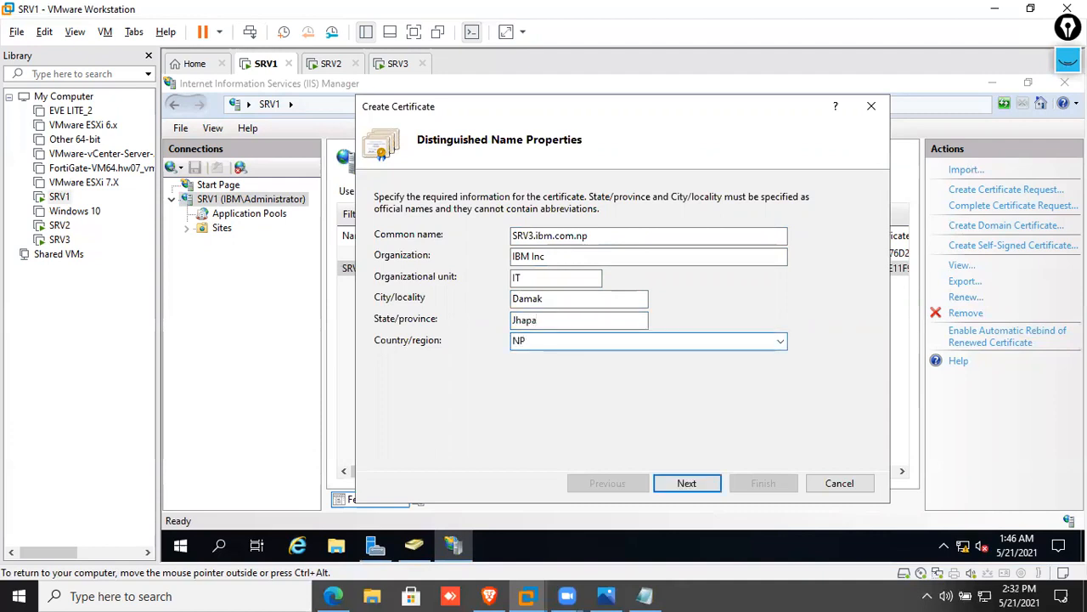
# Choose ibm-SRV1-CA as signing authority and enter friendly name SRV2@Certificate-GW
pyautogui.click(693, 480)
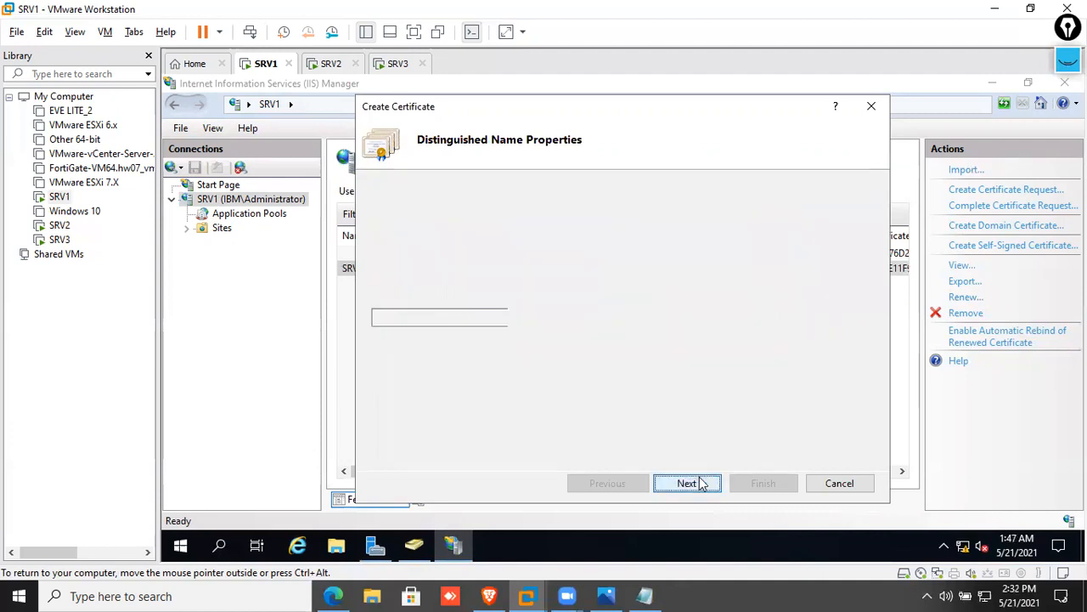
pyautogui.click(814, 257)
pyautogui.click(419, 187)
pyautogui.doubleClick(418, 186)
pyautogui.click(497, 319)
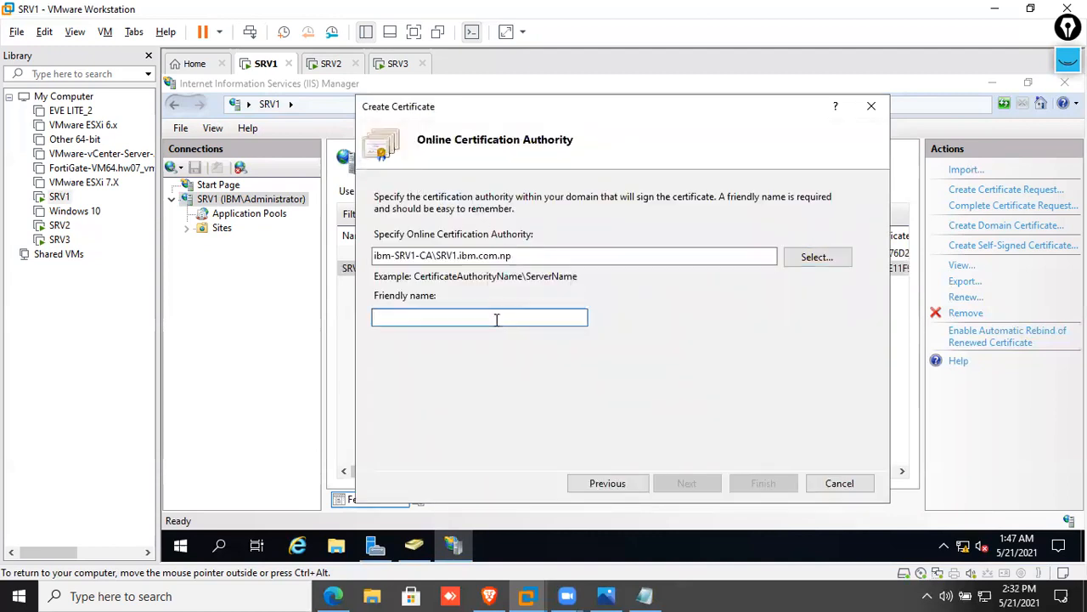
pyautogui.write('SRV2')
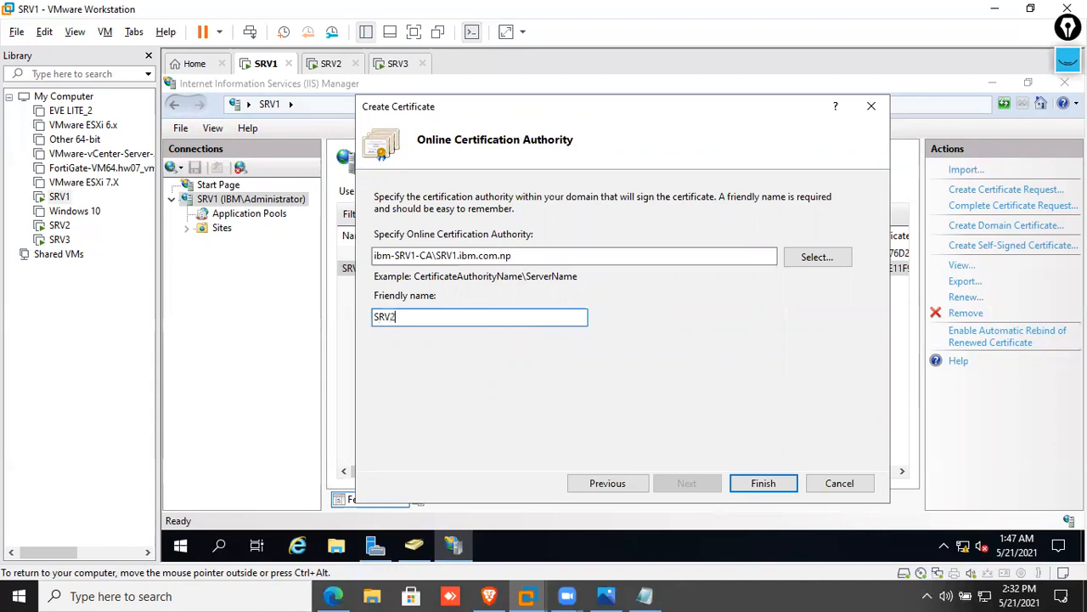
pyautogui.write('@Certificate-GW')
# Finish the gateway certificate and export it to the Desktop as SRV3GW@Certficates
pyautogui.click(755, 482)
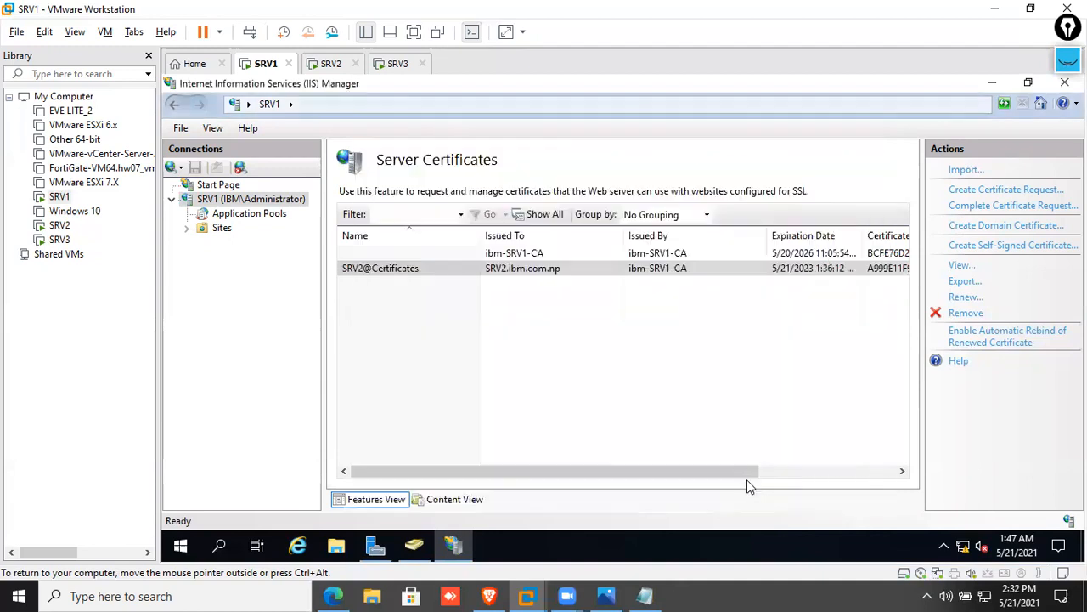
pyautogui.rightClick(583, 284)
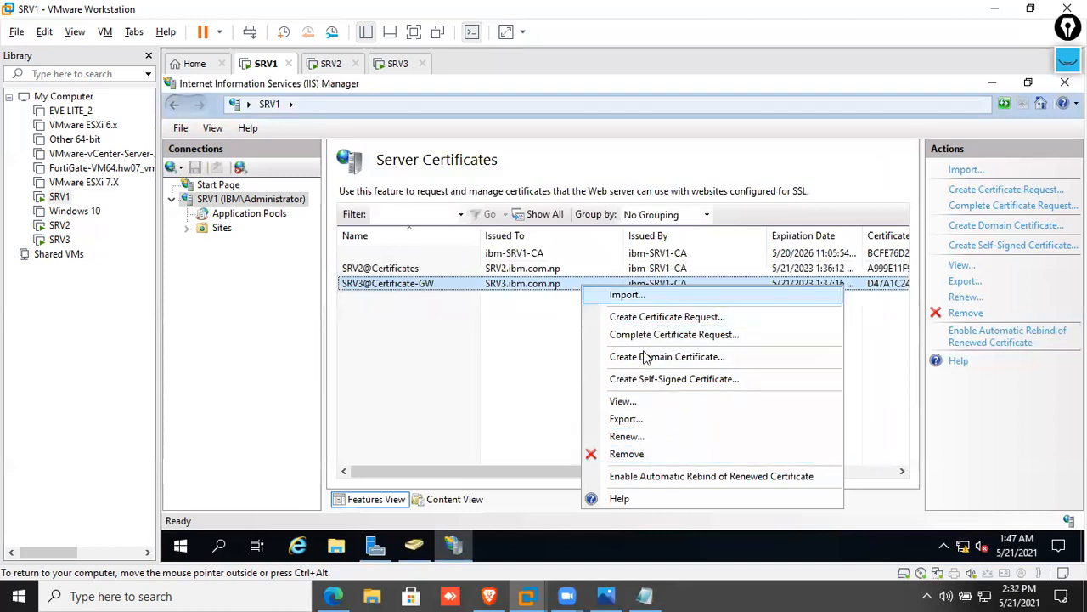
pyautogui.click(652, 423)
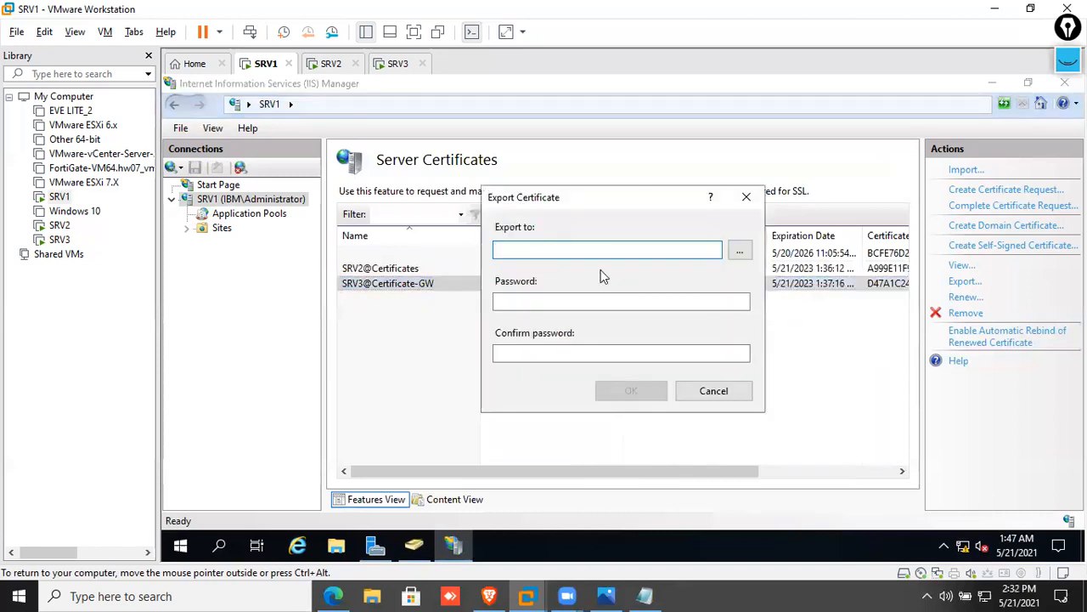
pyautogui.click(740, 254)
pyautogui.click(548, 240)
pyautogui.click(665, 452)
pyautogui.write('SR')
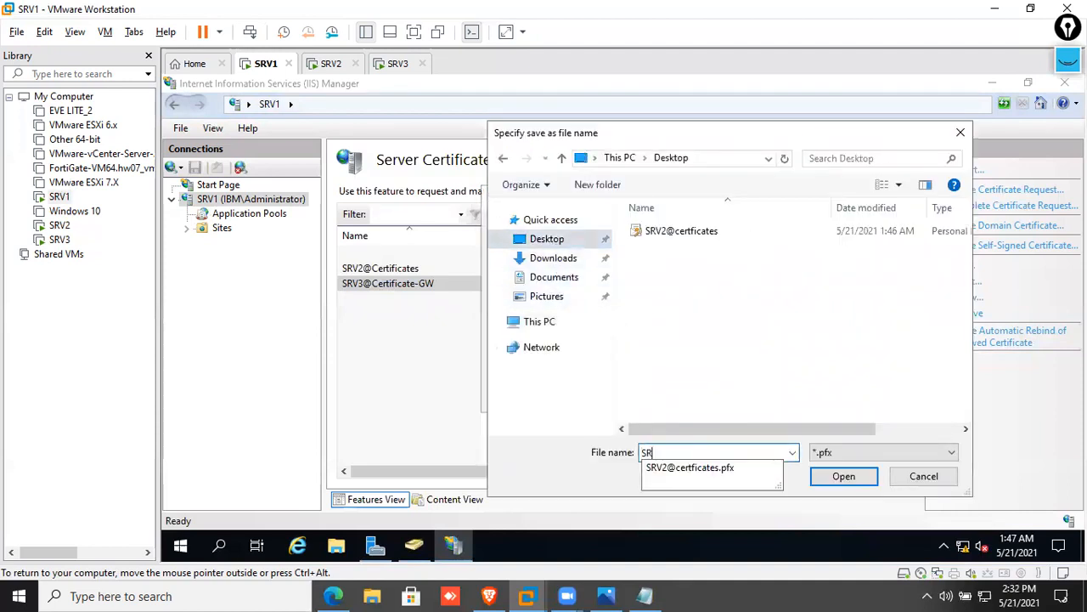
pyautogui.write('V3')
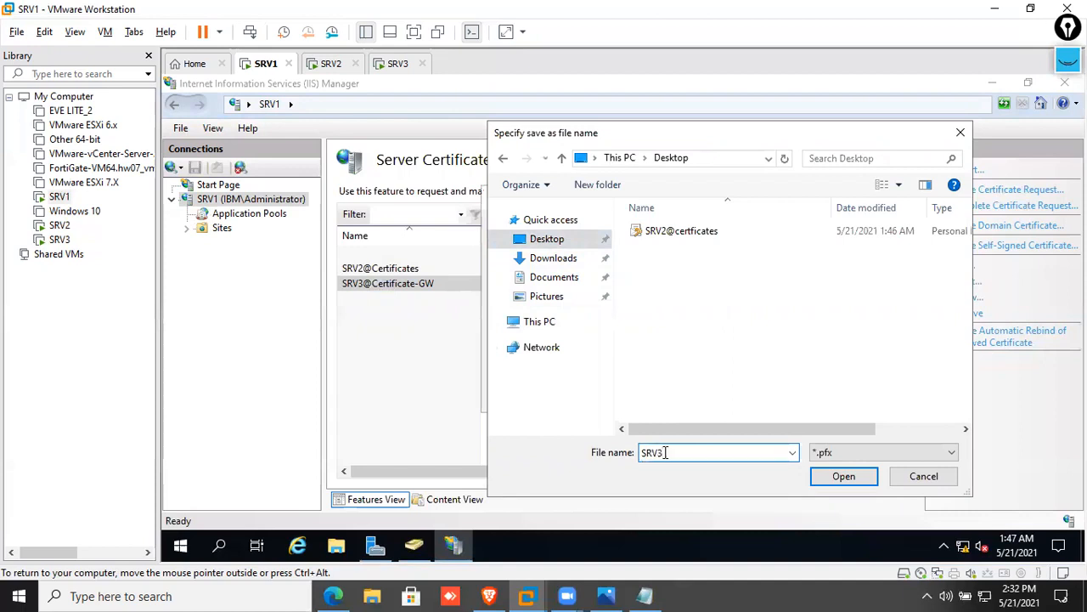
pyautogui.write('GW@Certficates')
pyautogui.doubleClick(686, 452)
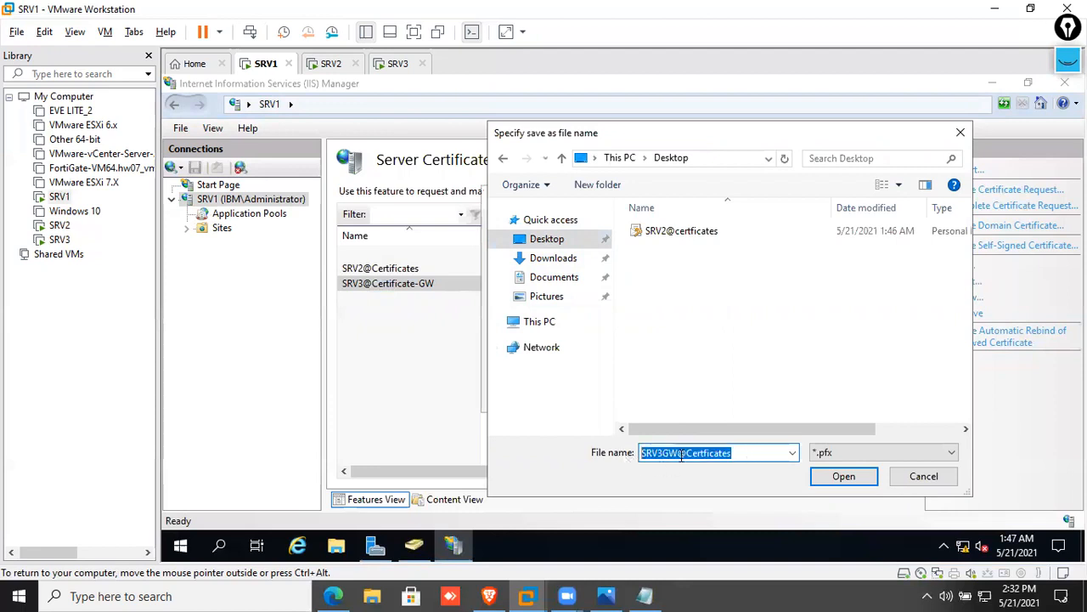
pyautogui.click(857, 480)
# Confirm the export password and complete the gateway certificate export
pyautogui.click(539, 303)
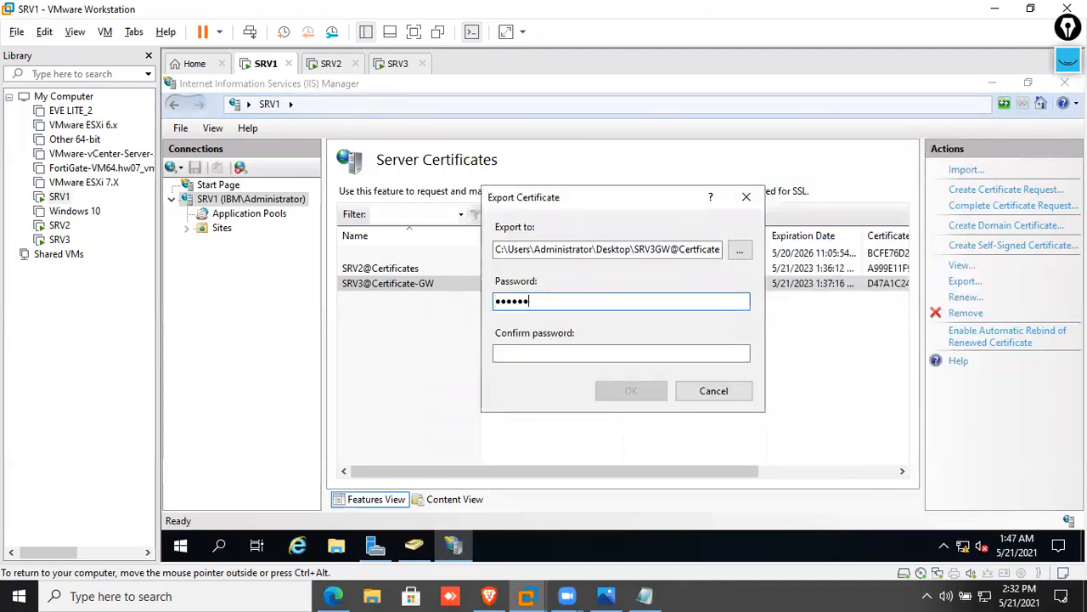
pyautogui.press('Tab')
pyautogui.write('******')
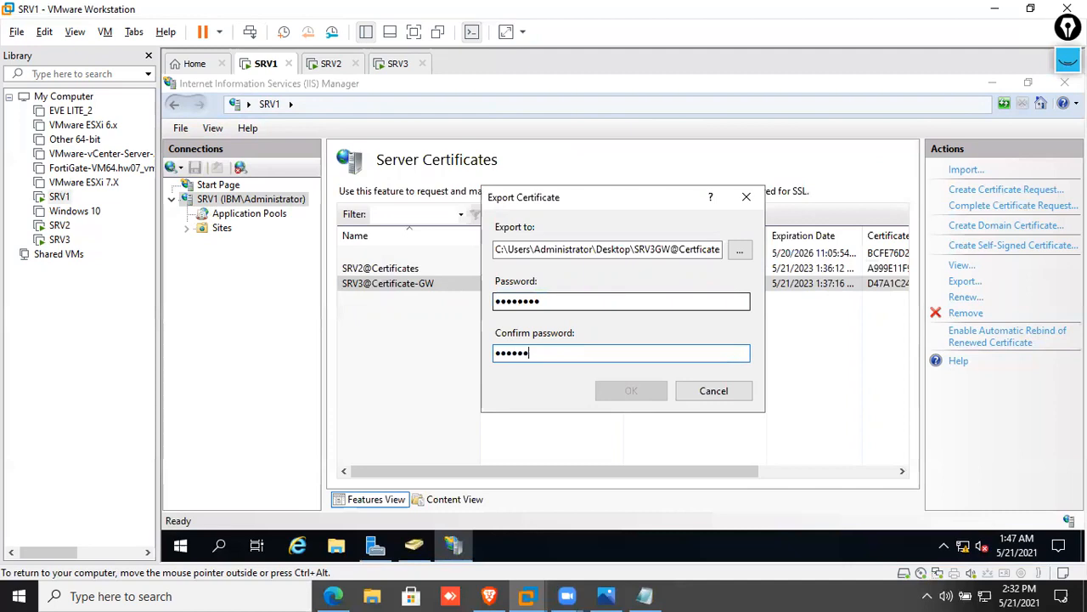
pyautogui.write('**')
pyautogui.click(627, 389)
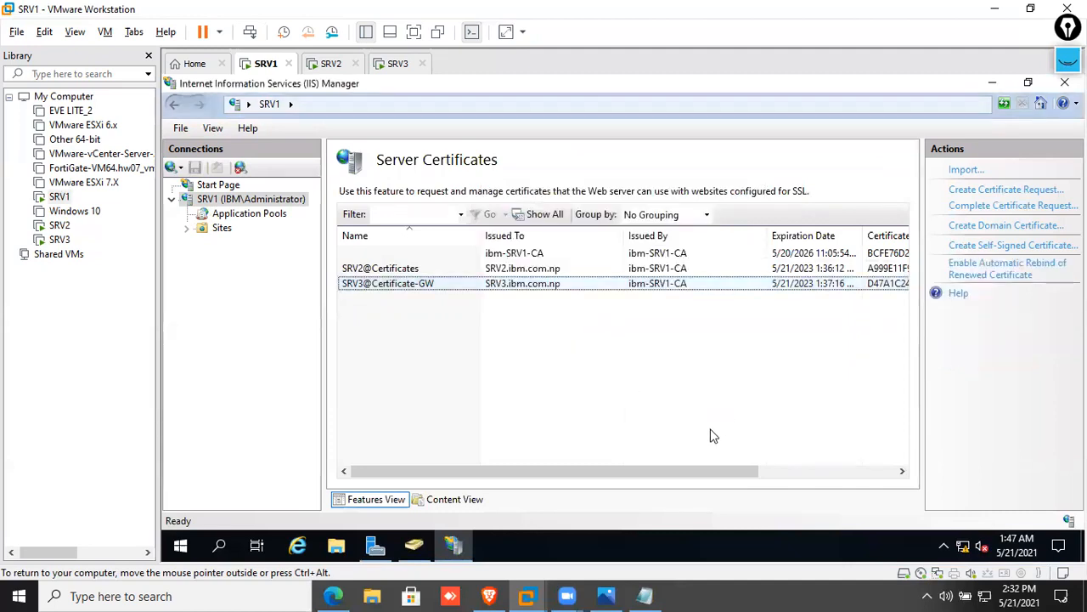
# Close SRV2's finished deployment wizard, then copy both certificate files from SRV1's desktop
pyautogui.click(328, 66)
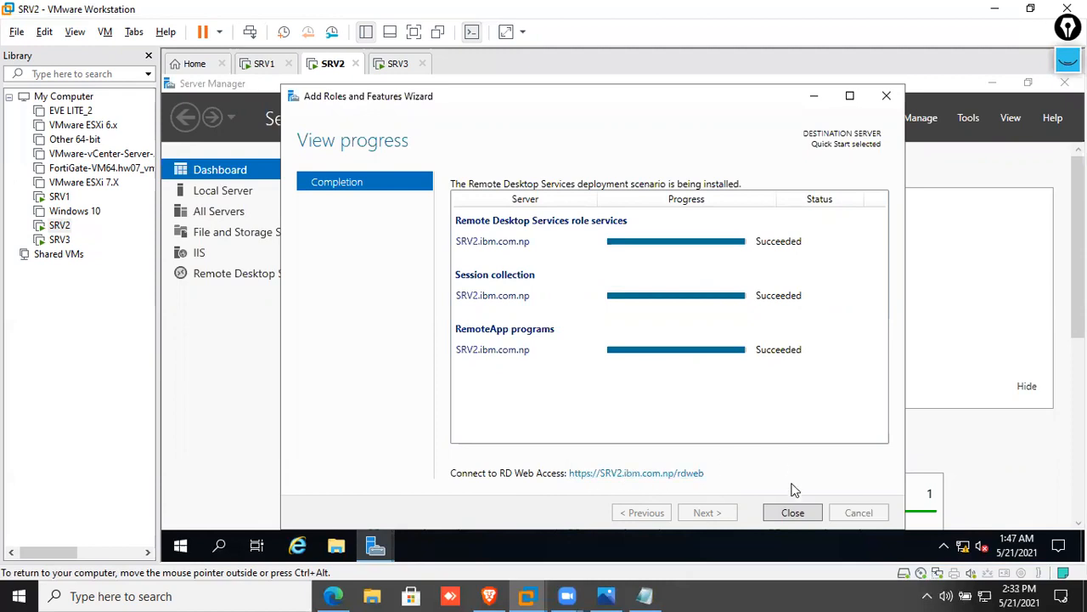
pyautogui.click(792, 512)
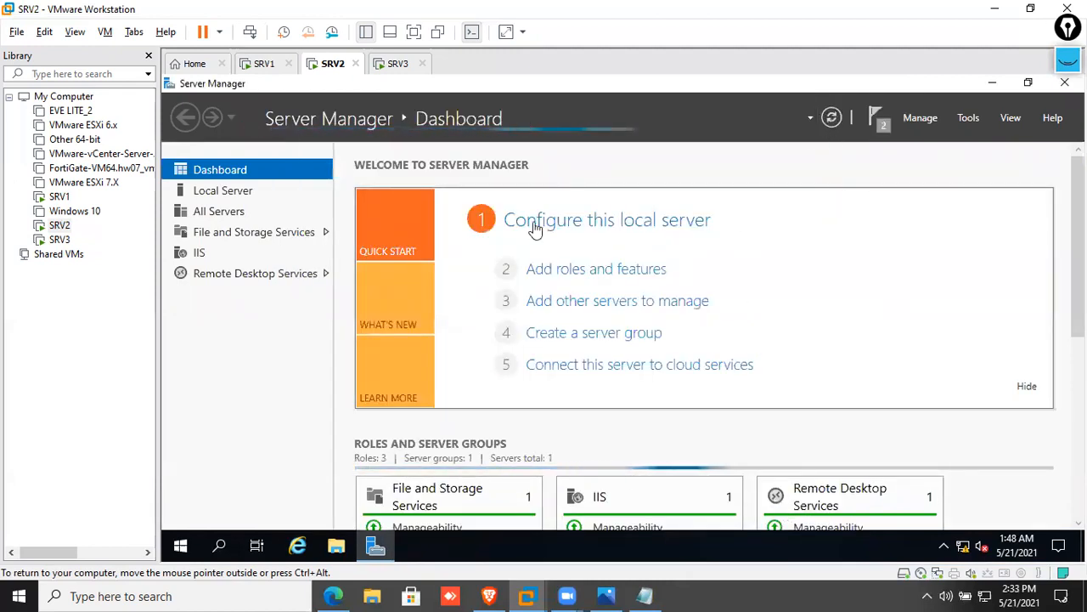
pyautogui.click(265, 67)
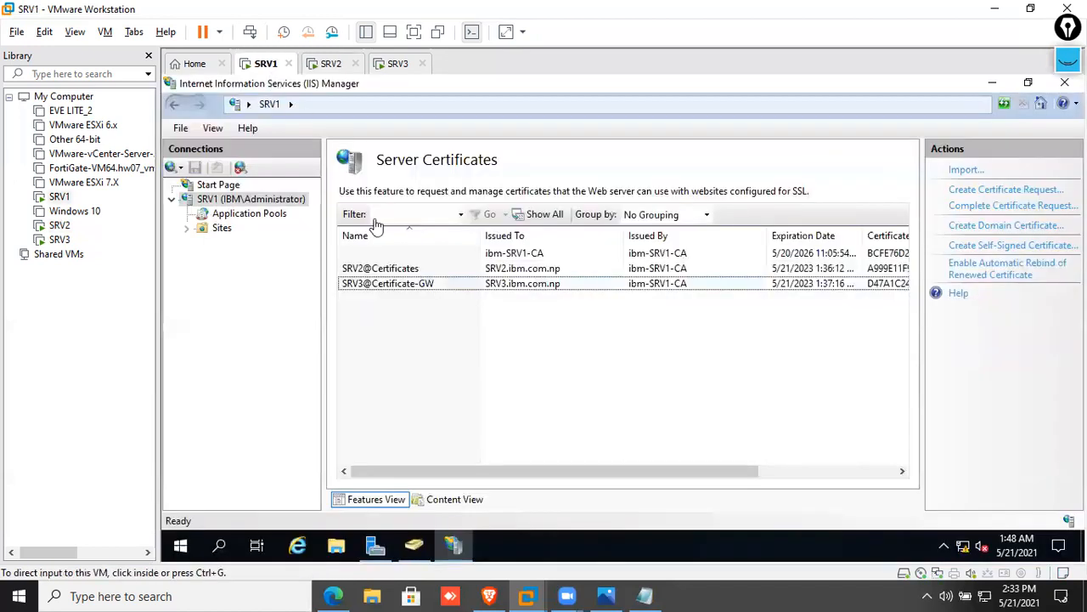
pyautogui.click(991, 84)
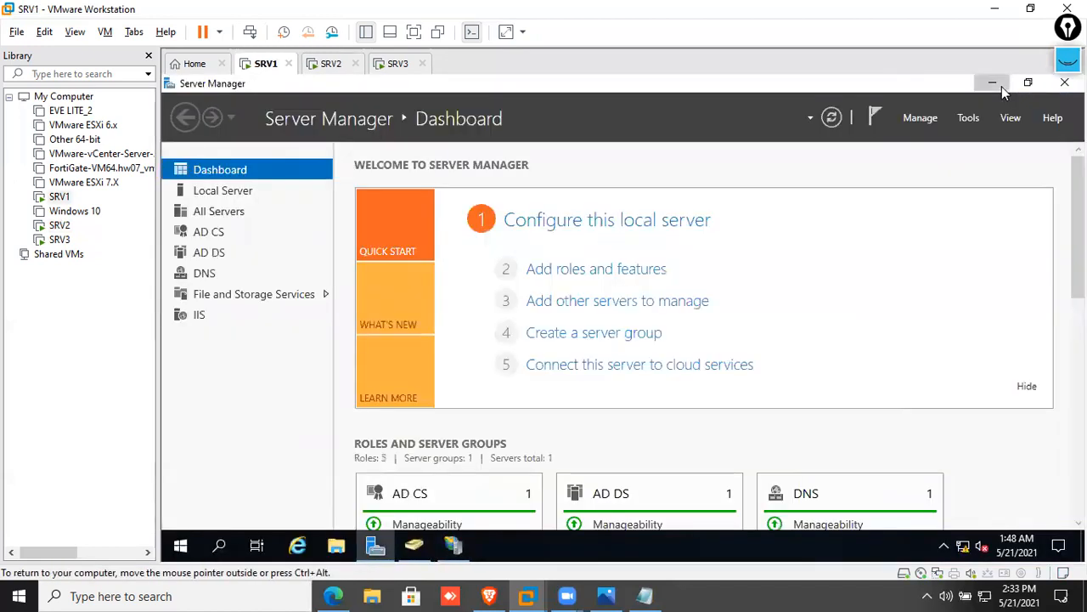
pyautogui.click(999, 86)
pyautogui.click(996, 84)
pyautogui.moveTo(274, 164); pyautogui.dragTo(178, 304)
pyautogui.rightClick(191, 293)
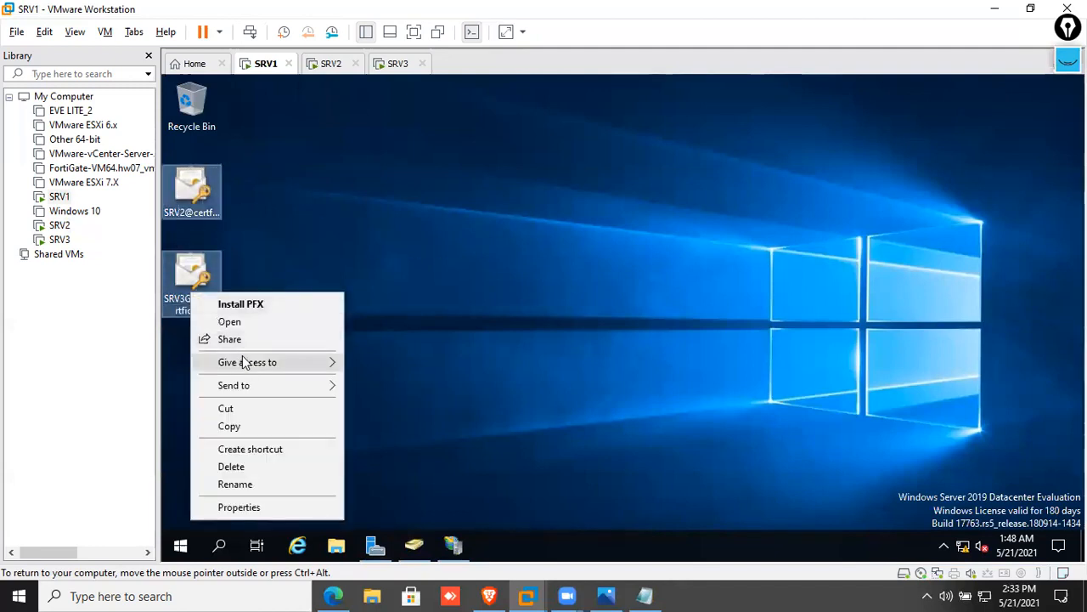
pyautogui.click(244, 423)
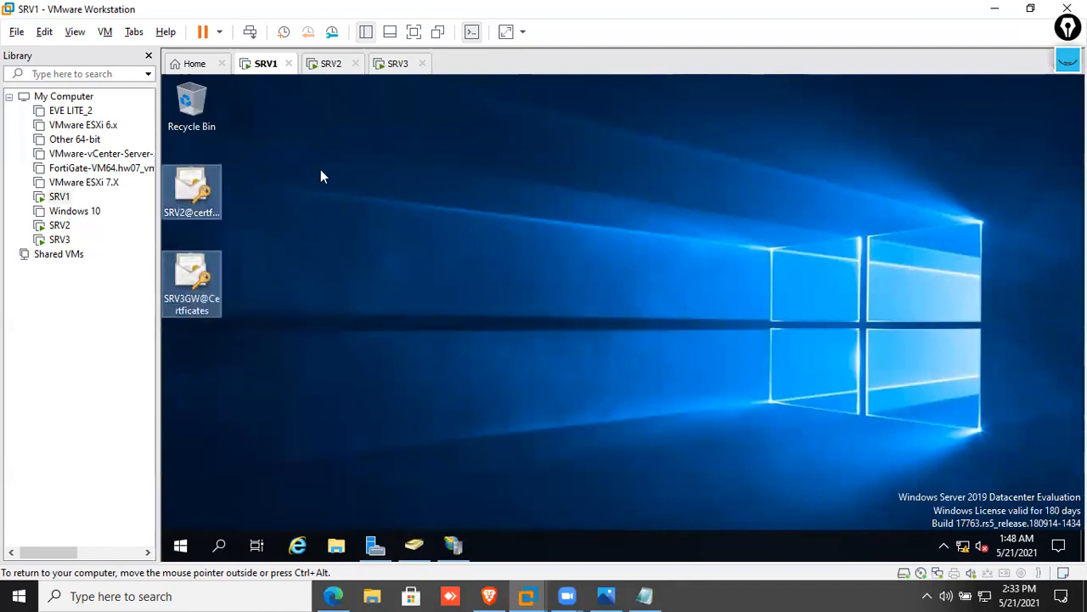
# Paste the two certificate files onto SRV2's desktop and restore Server Manager
pyautogui.click(323, 66)
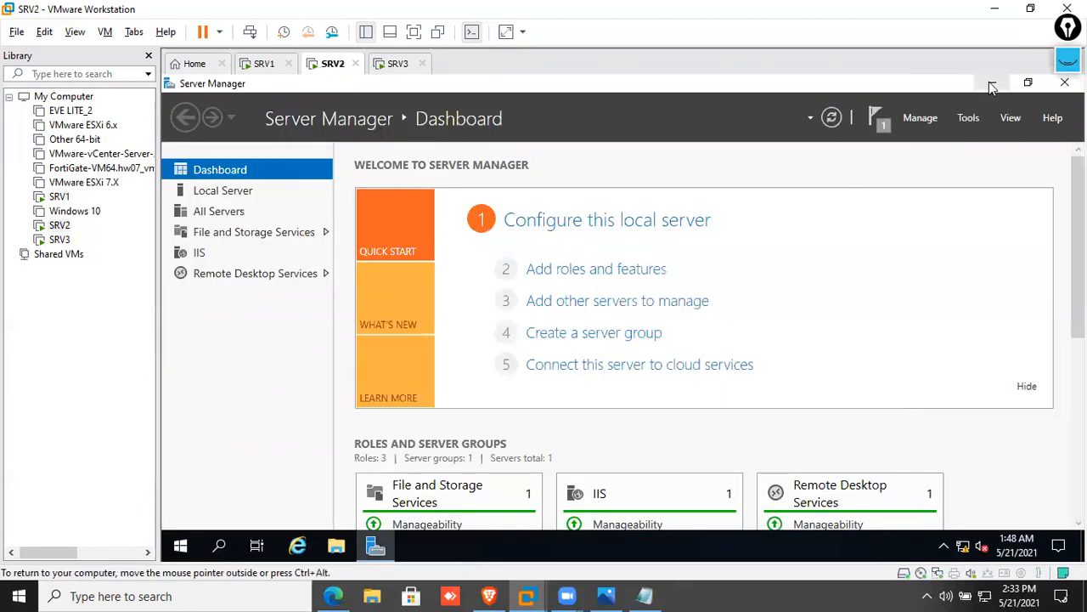
pyautogui.click(991, 85)
pyautogui.rightClick(544, 190)
pyautogui.click(582, 259)
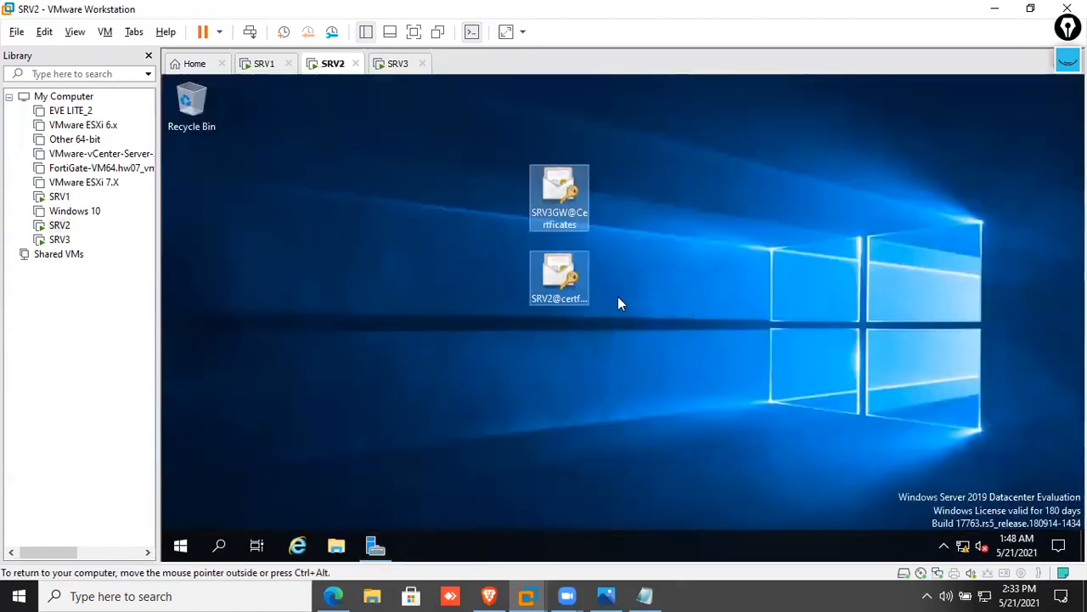
pyautogui.moveTo(567, 288); pyautogui.dragTo(322, 201)
pyautogui.moveTo(569, 197); pyautogui.dragTo(385, 279)
pyautogui.click(376, 545)
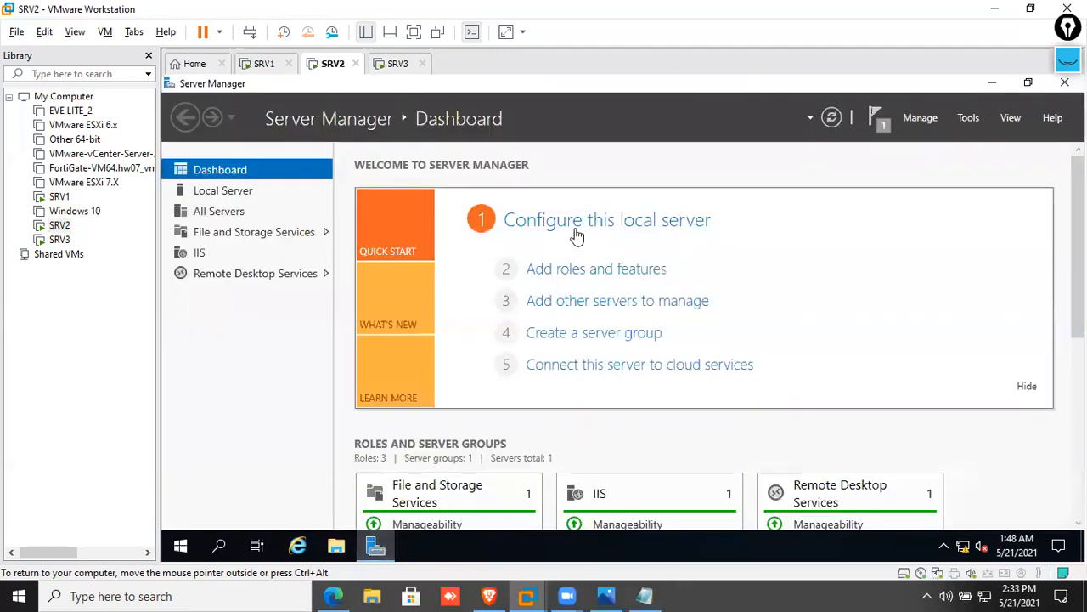
# Review QuickSessionCollection's properties under Remote Desktop Services, then return to the Collections list
pyautogui.click(297, 274)
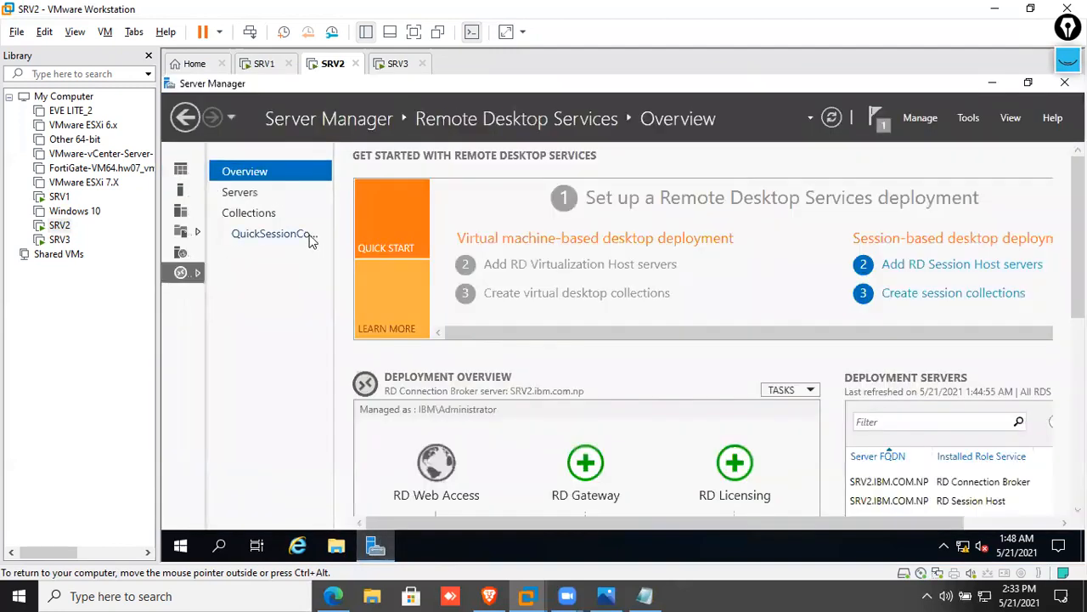
pyautogui.click(305, 214)
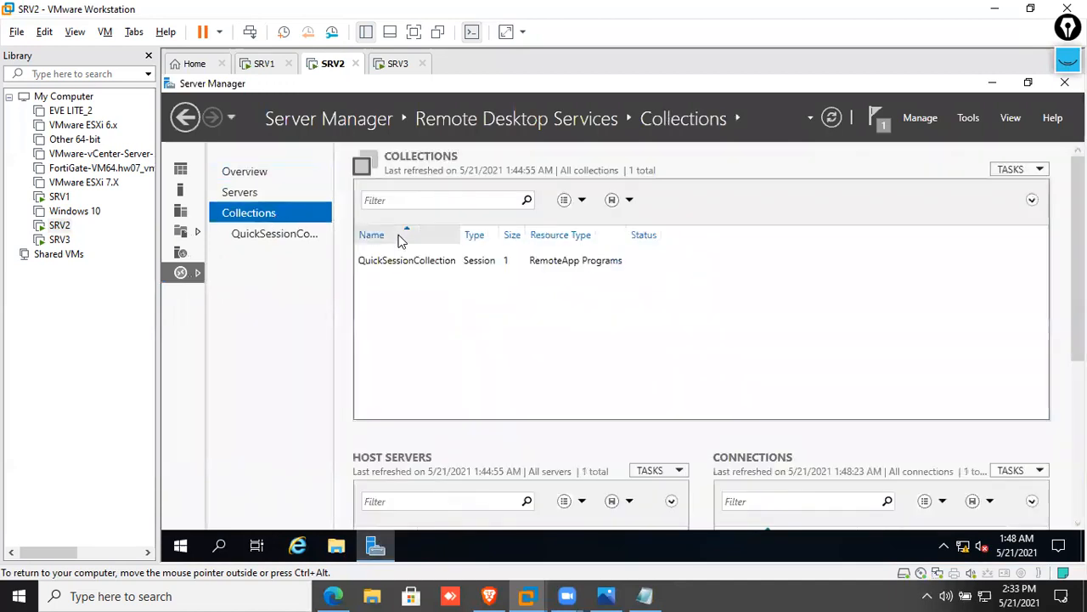
pyautogui.click(291, 235)
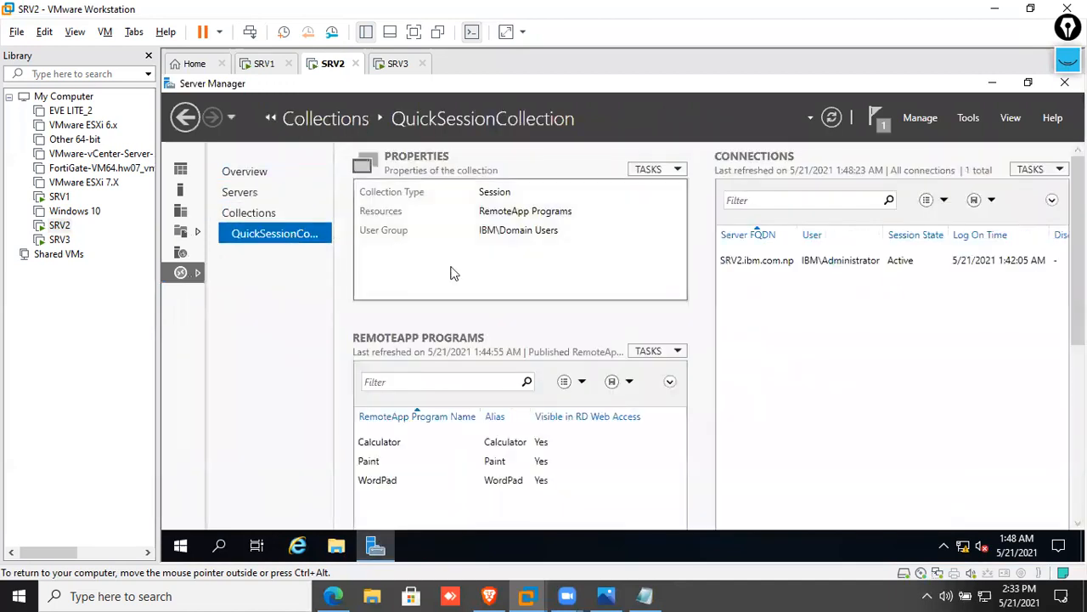
pyautogui.click(679, 170)
pyautogui.click(680, 189)
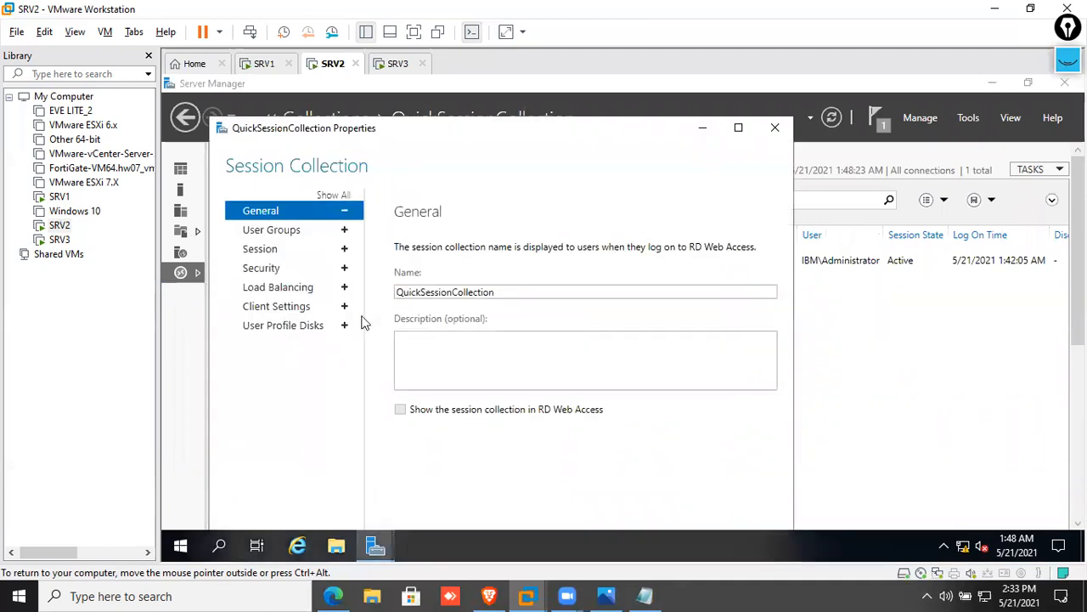
pyautogui.click(774, 127)
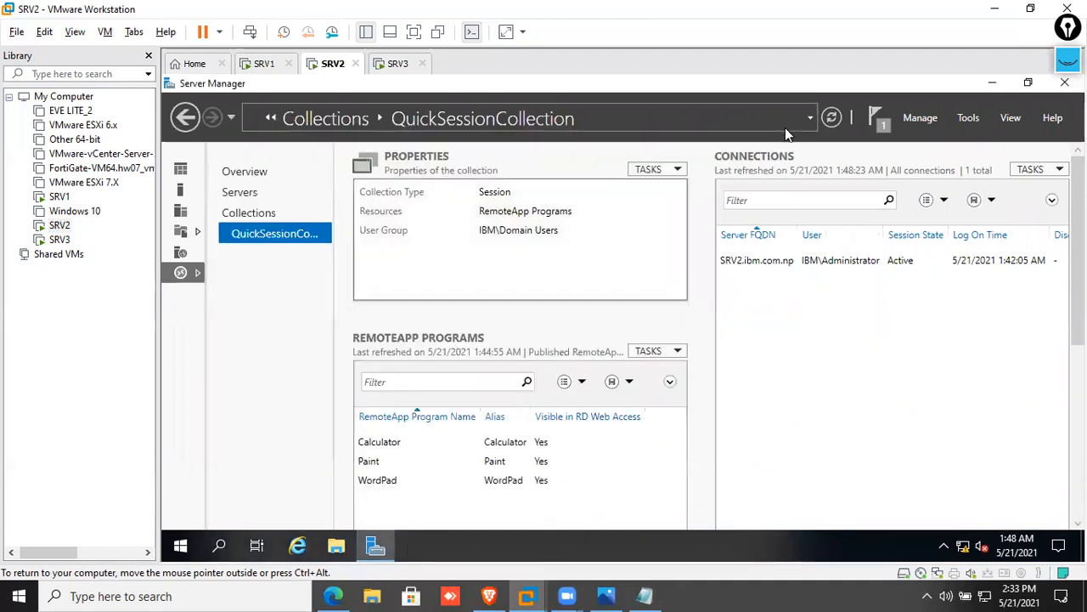
pyautogui.click(277, 214)
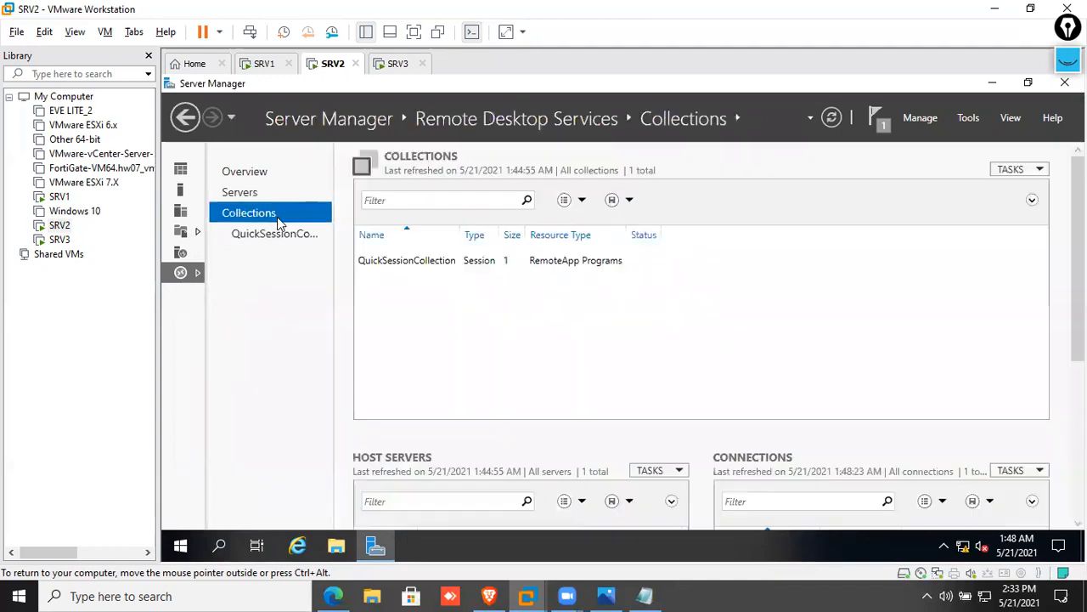
pyautogui.click(1037, 169)
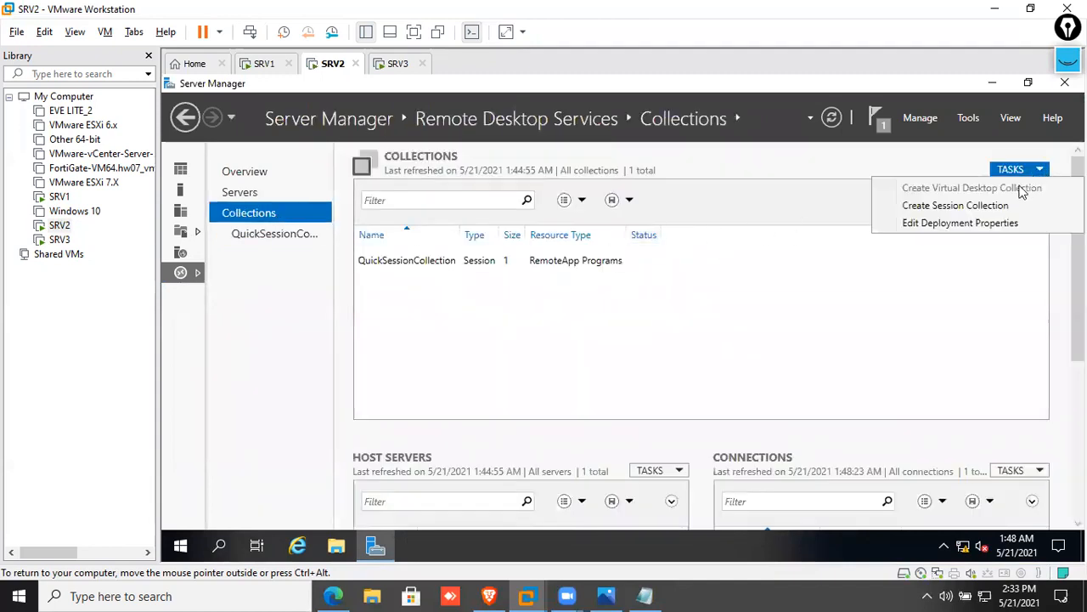
# Open the maximized Deployment Properties at its Certificates page
pyautogui.click(959, 222)
pyautogui.click(760, 149)
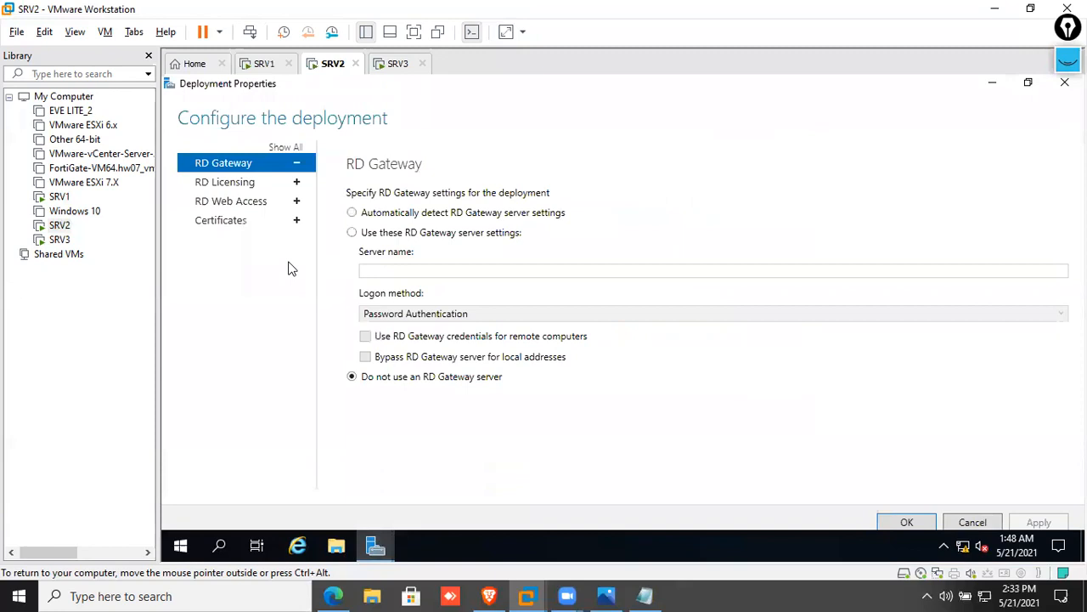
pyautogui.click(221, 223)
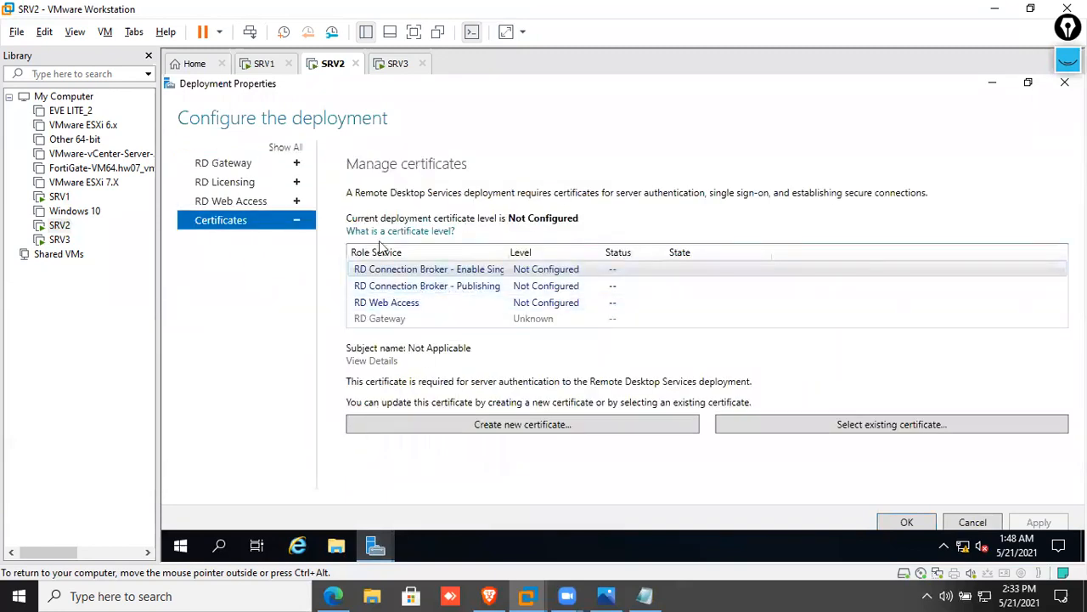
# Annotate the Not Configured Connection Broker and RD Web Access roles, then clear the markings
pyautogui.click(1068, 60)
pyautogui.moveTo(1067, 108)
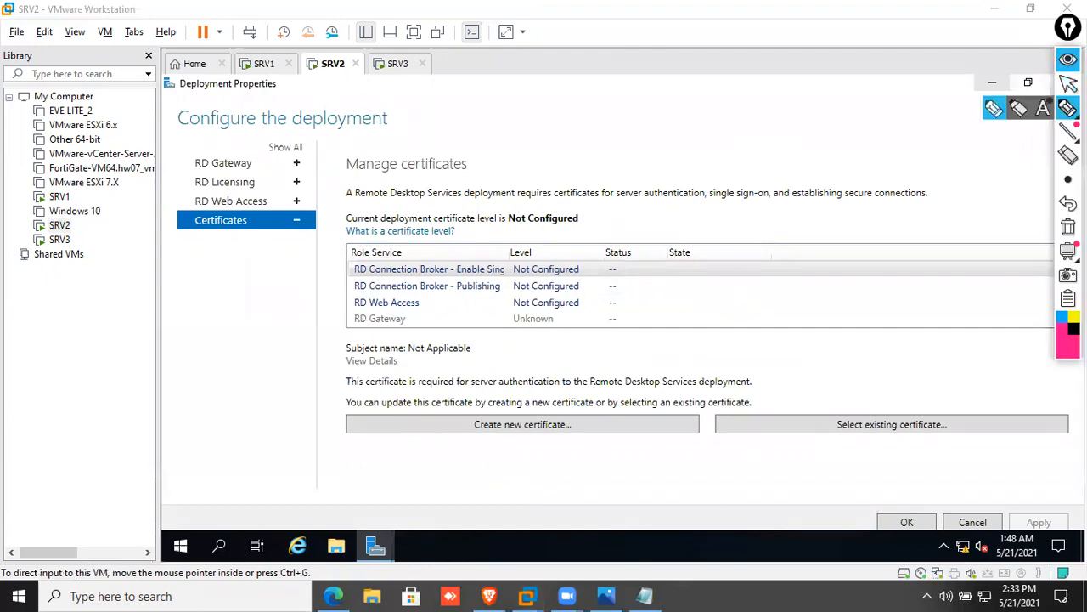
pyautogui.click(995, 109)
pyautogui.moveTo(294, 296); pyautogui.dragTo(342, 270)
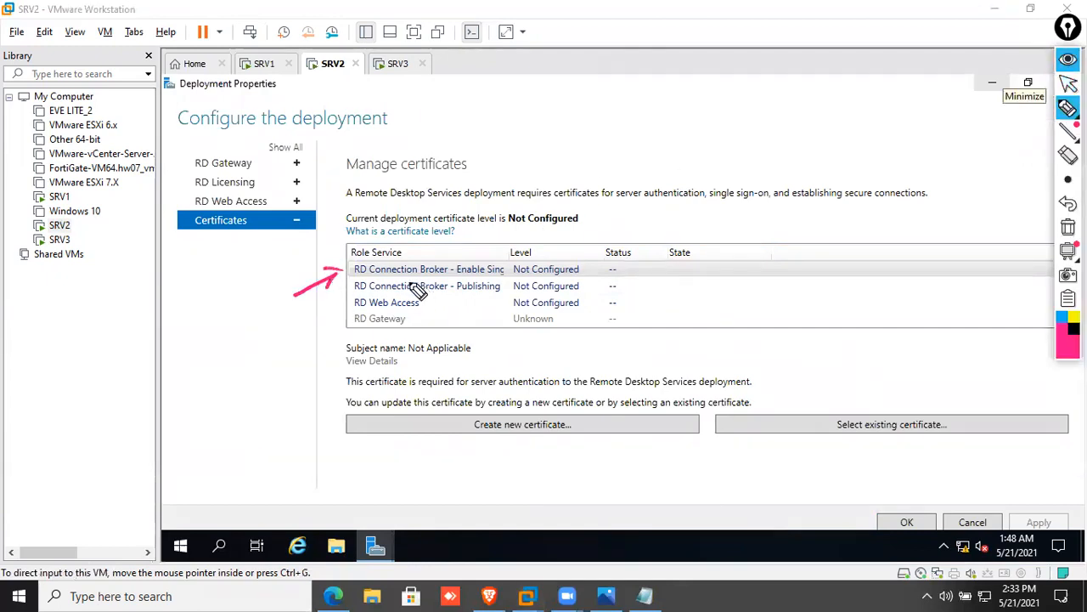
pyautogui.moveTo(282, 322); pyautogui.dragTo(343, 289)
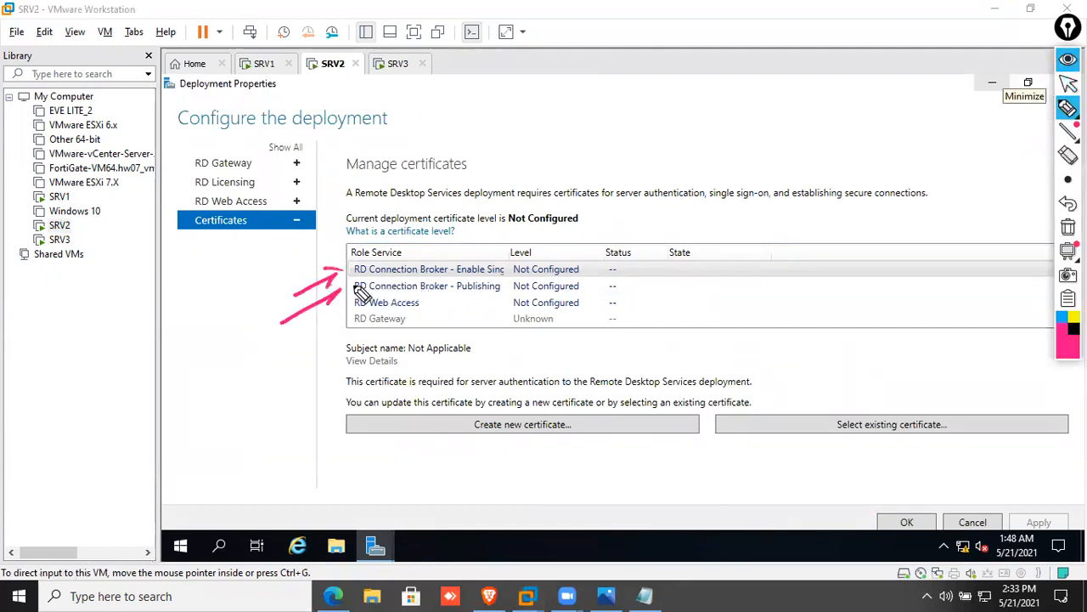
pyautogui.moveTo(289, 338)
pyautogui.mouseDown()
pyautogui.moveTo(348, 304)
pyautogui.moveTo(338, 321)
pyautogui.mouseUp()
pyautogui.moveTo(616, 270)
pyautogui.mouseDown()
pyautogui.moveTo(250, 247)
pyautogui.moveTo(503, 246)
pyautogui.mouseUp()
pyautogui.moveTo(650, 162); pyautogui.dragTo(611, 241)
pyautogui.moveTo(594, 217); pyautogui.dragTo(638, 222)
pyautogui.moveTo(670, 183)
pyautogui.mouseDown()
pyautogui.moveTo(758, 154)
pyautogui.moveTo(753, 136)
pyautogui.moveTo(767, 161)
pyautogui.mouseUp()
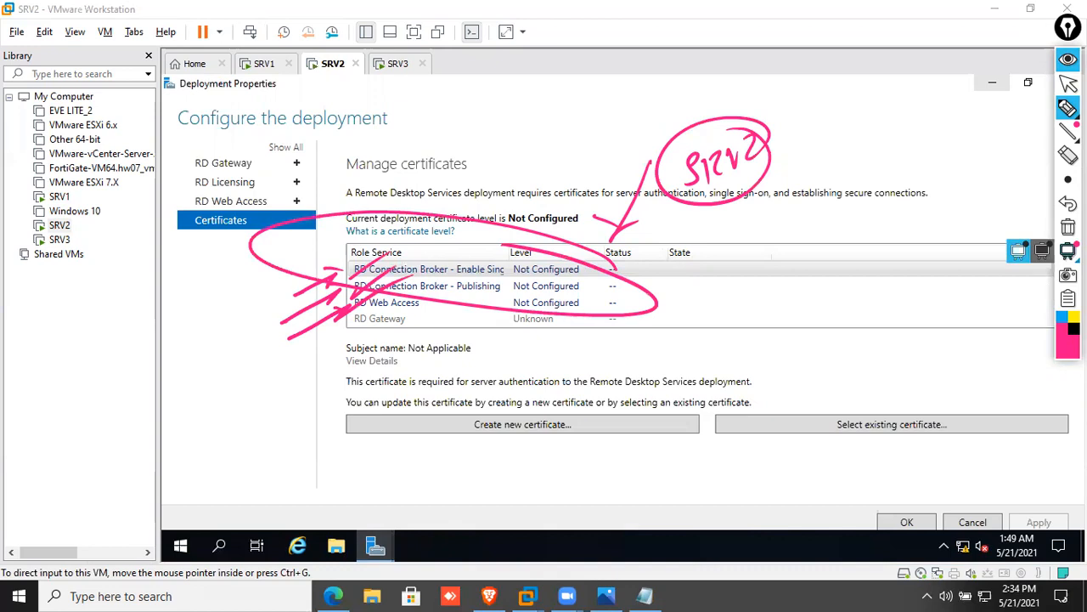
pyautogui.click(1067, 227)
pyautogui.click(1068, 59)
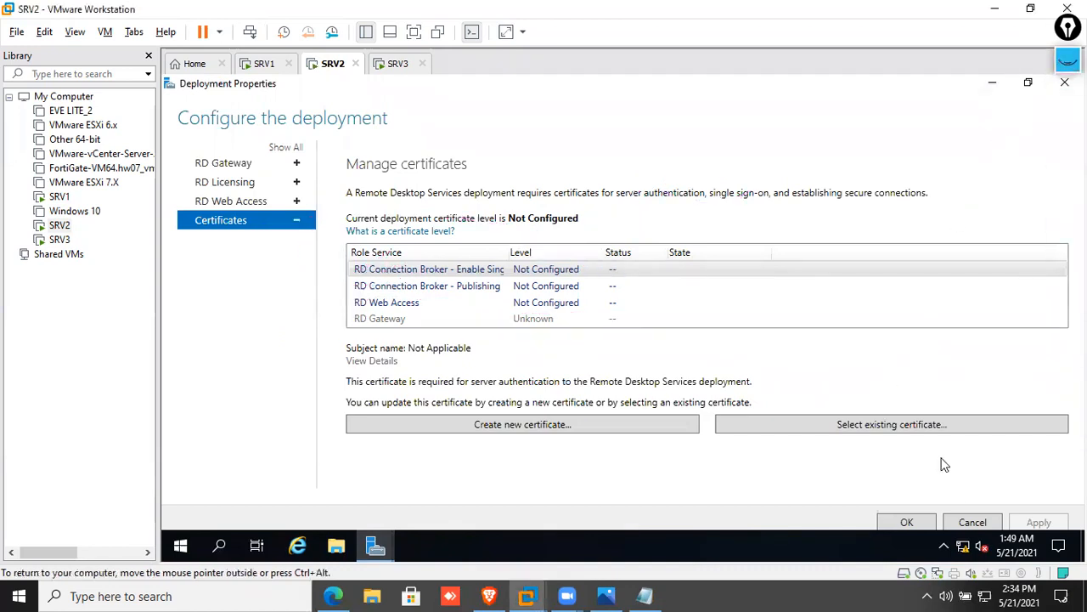
# Select the SRV2 certificate file from the desktop as the existing certificate
pyautogui.click(929, 434)
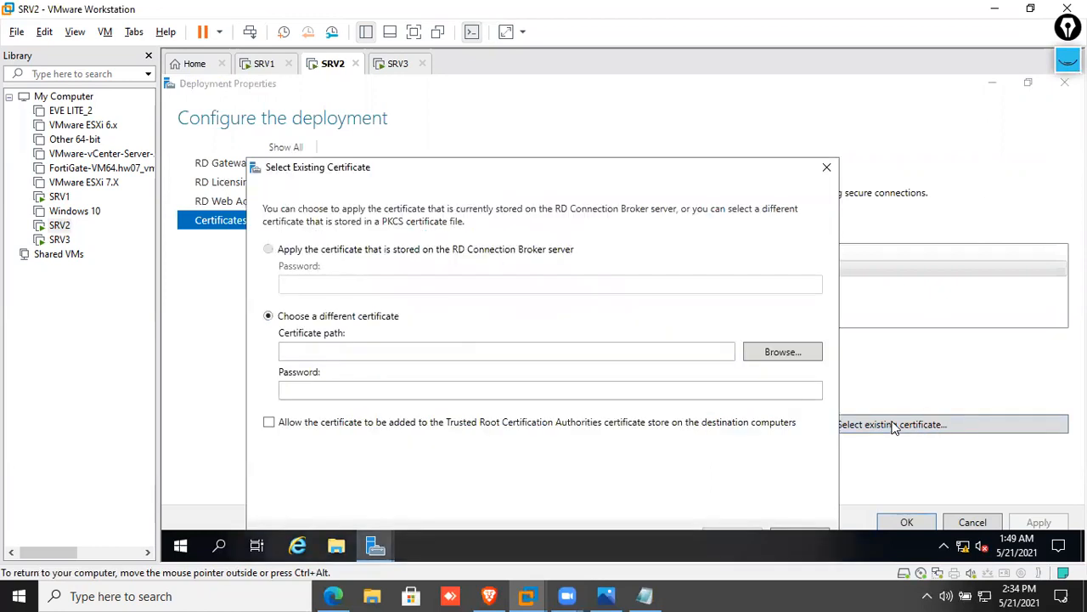
pyautogui.click(765, 356)
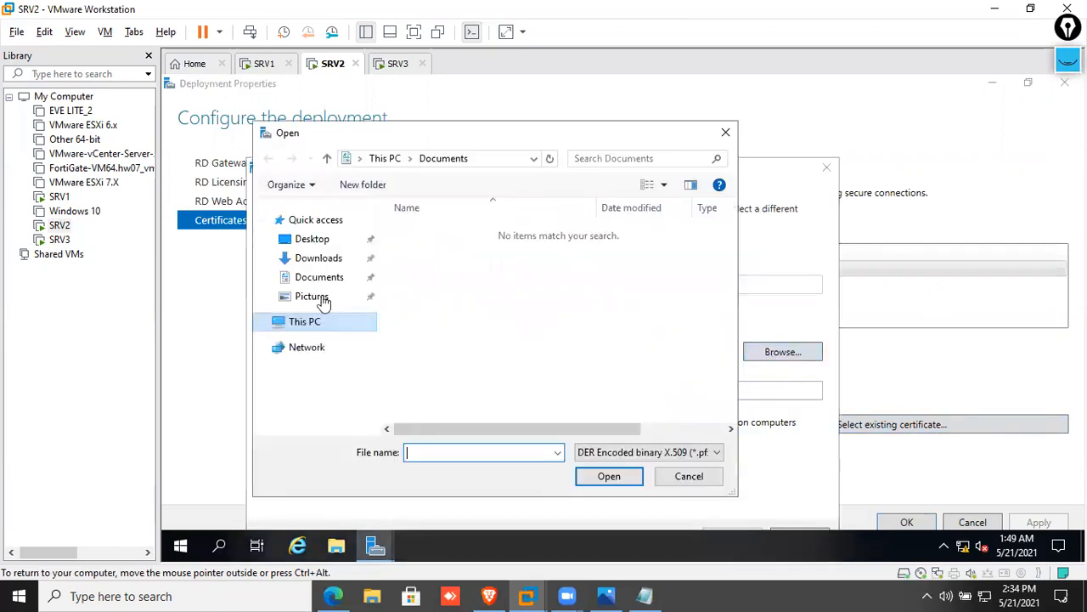
pyautogui.click(315, 241)
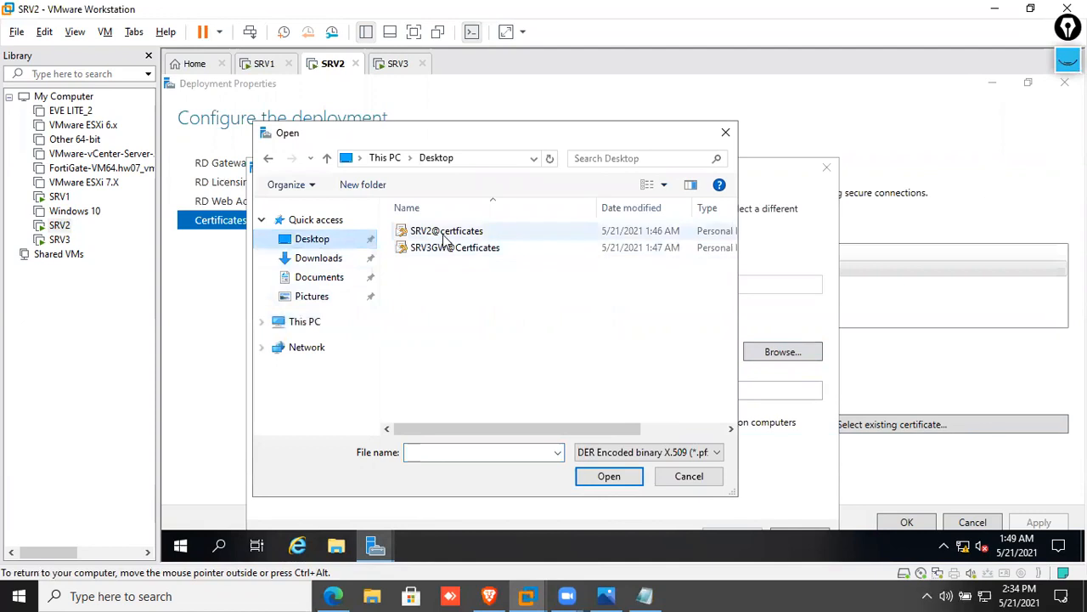
pyautogui.click(452, 236)
pyautogui.doubleClick(454, 233)
# Enter the certificate password, allow trusted root, and apply it to single sign-on
pyautogui.click(347, 388)
pyautogui.write('•••••')
pyautogui.click(363, 419)
pyautogui.moveTo(700, 173); pyautogui.dragTo(692, 106)
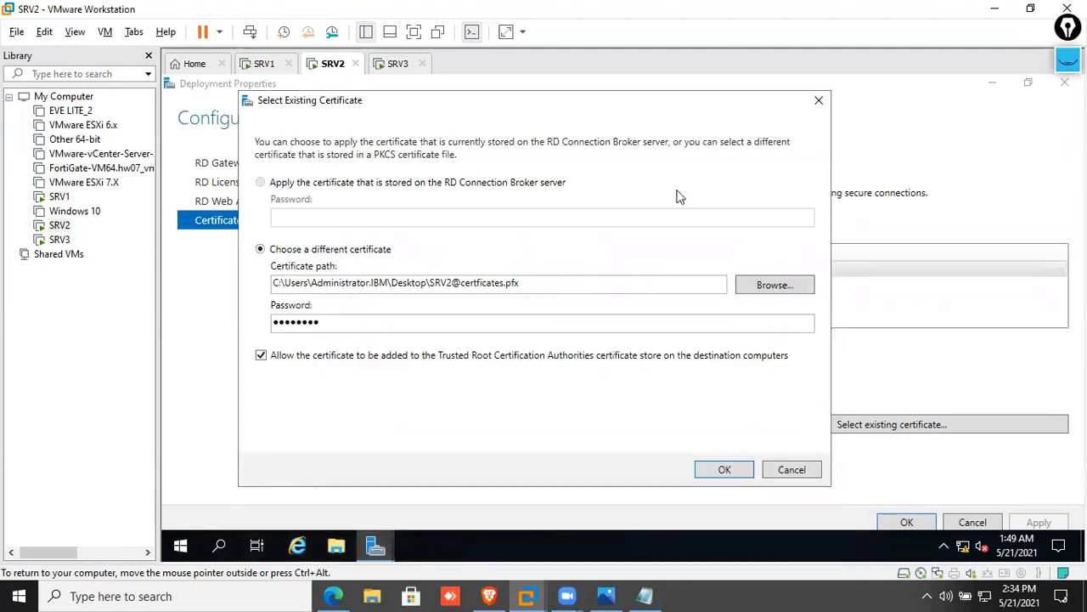
pyautogui.click(724, 474)
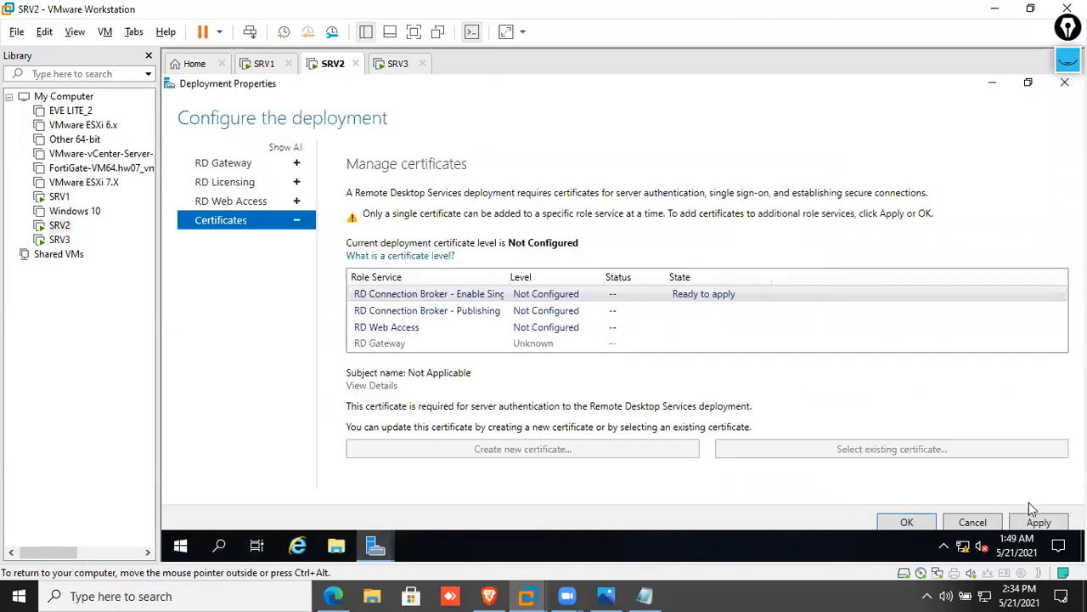
pyautogui.click(1042, 522)
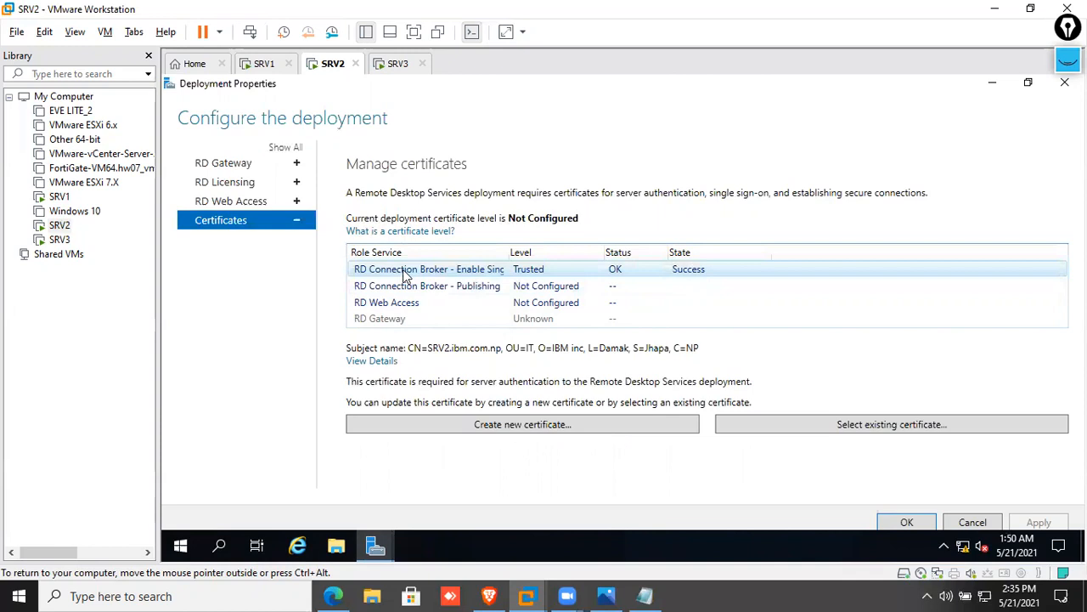
pyautogui.click(453, 289)
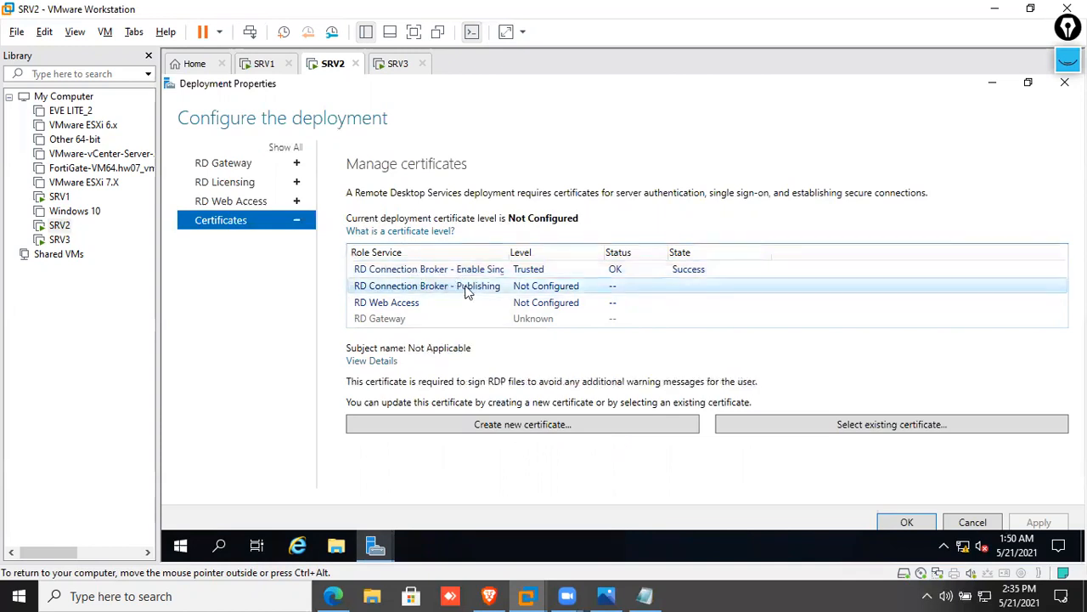
pyautogui.click(861, 427)
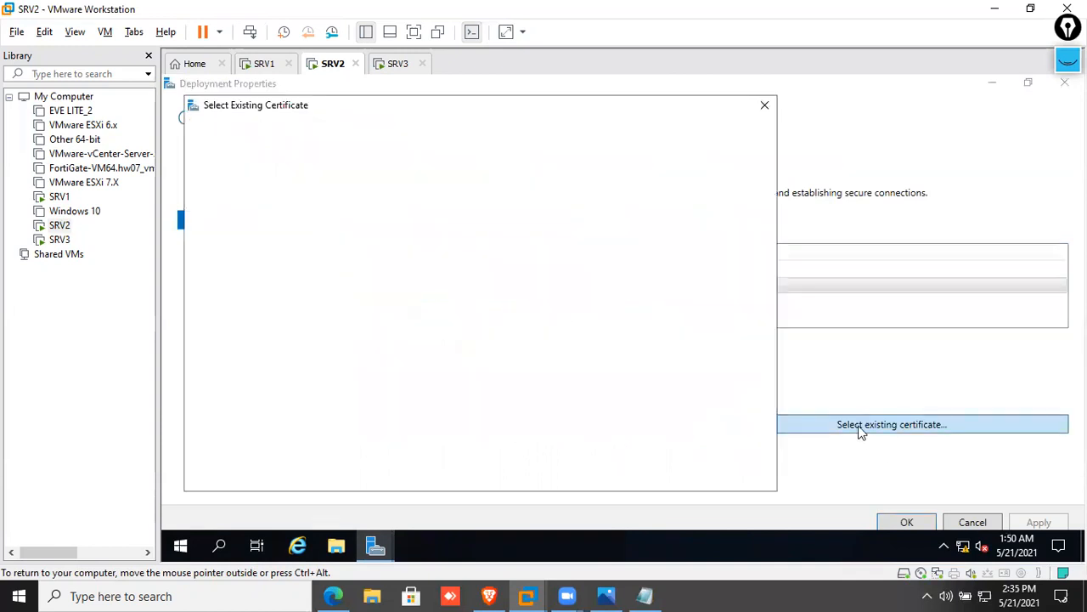
pyautogui.click(718, 289)
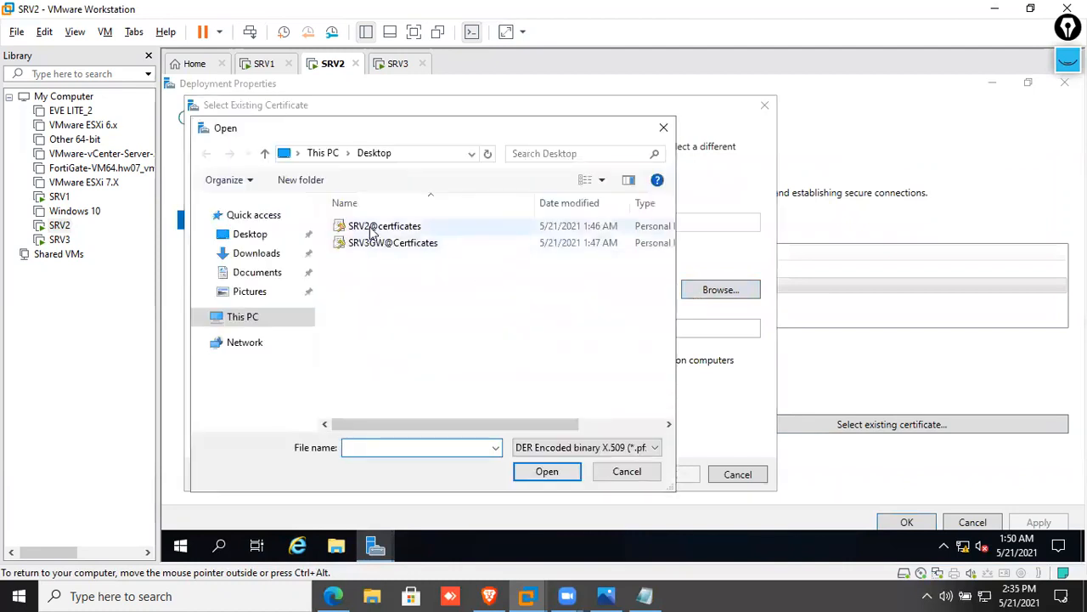
pyautogui.doubleClick(361, 224)
pyautogui.click(359, 327)
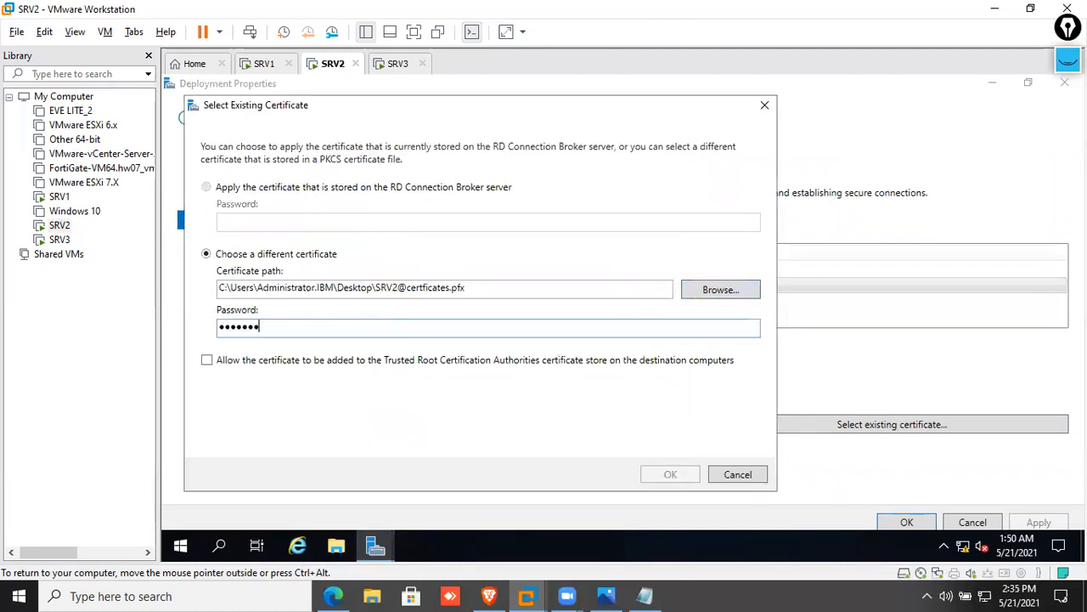
pyautogui.click(416, 364)
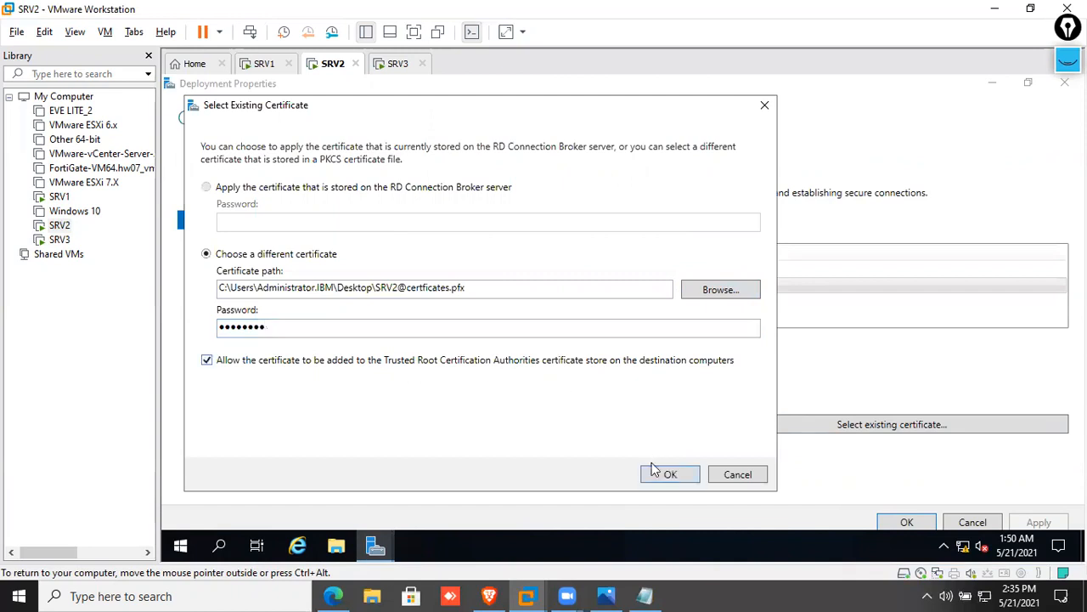
pyautogui.click(657, 479)
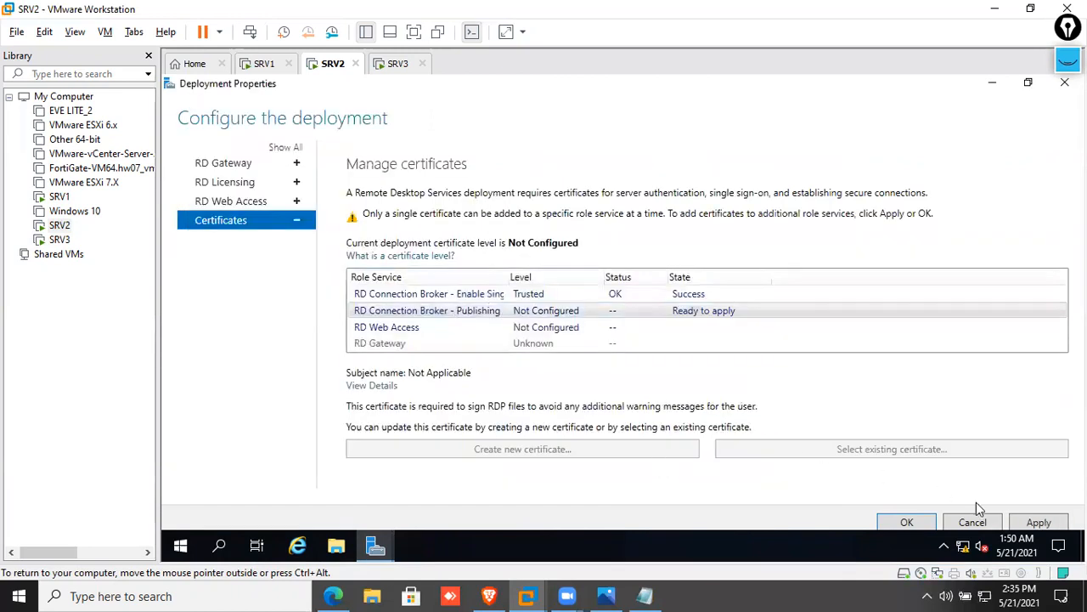
pyautogui.click(1038, 523)
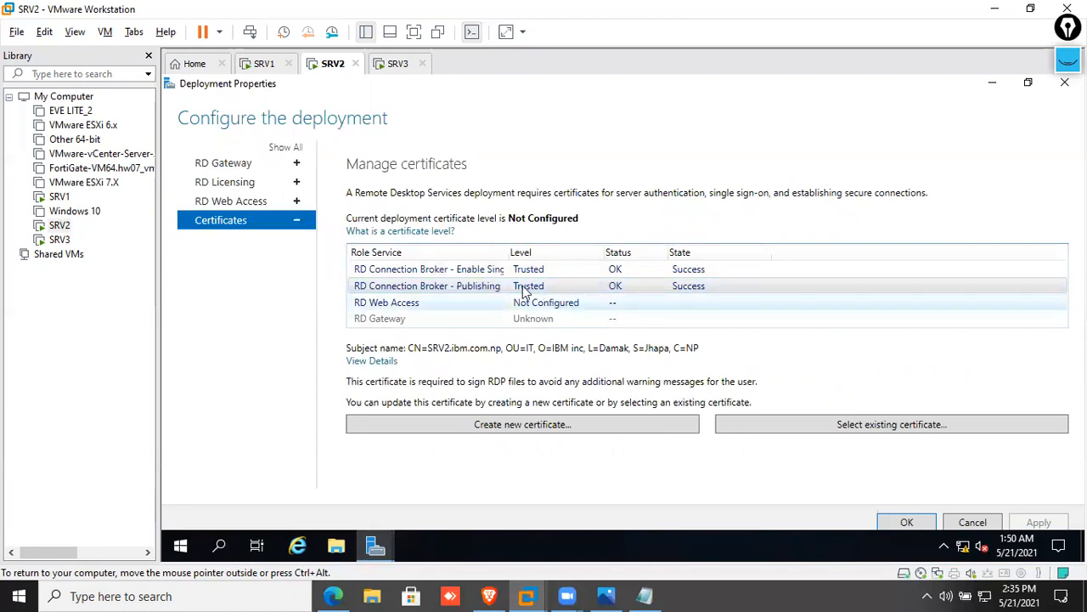
# Assign the SRV2 .pfx certificate to RD Web Access with its password and trusted-root import, and apply
pyautogui.click(382, 306)
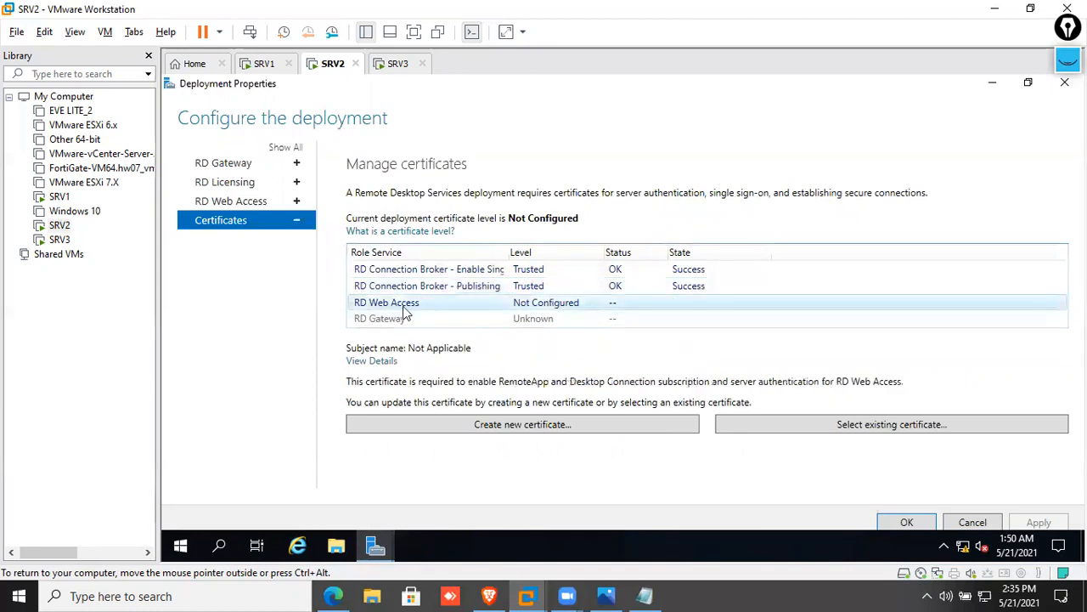
pyautogui.click(847, 425)
pyautogui.click(726, 293)
pyautogui.doubleClick(384, 226)
pyautogui.click(328, 330)
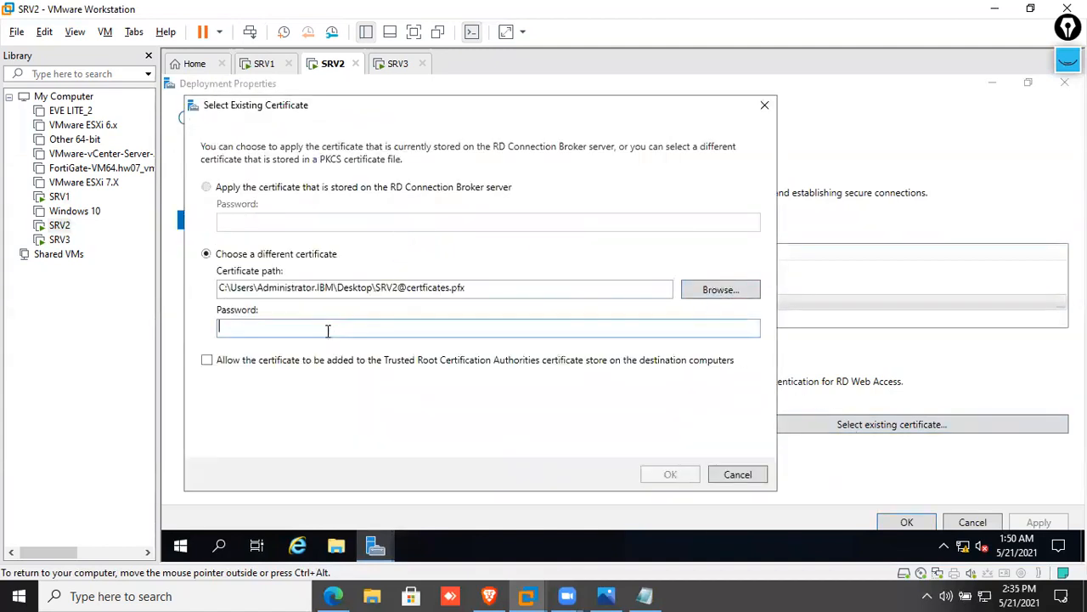
pyautogui.write('********')
pyautogui.click(287, 364)
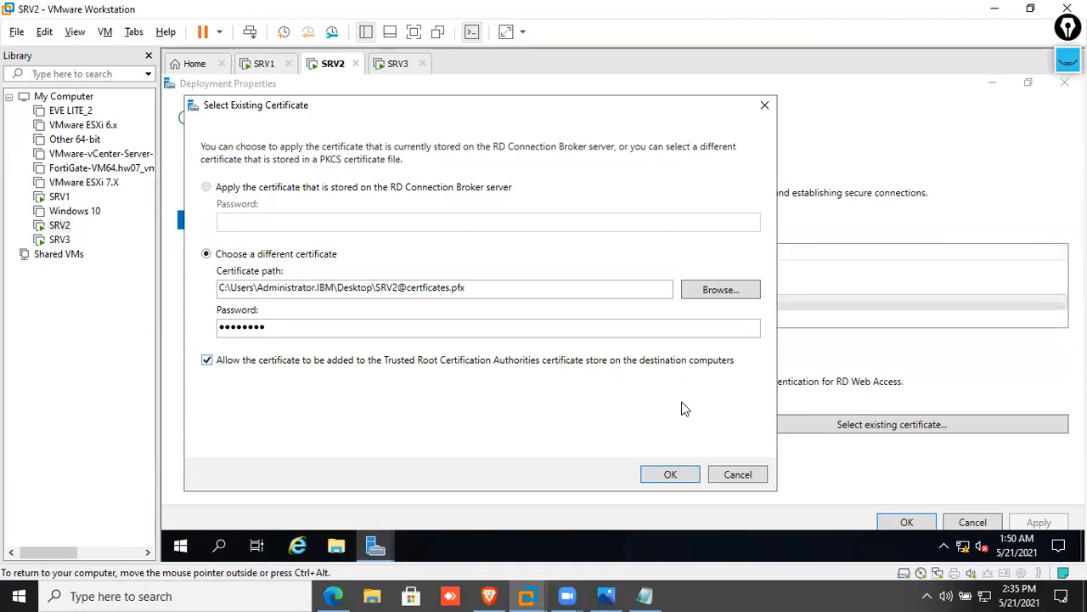
pyautogui.click(655, 480)
pyautogui.click(1040, 522)
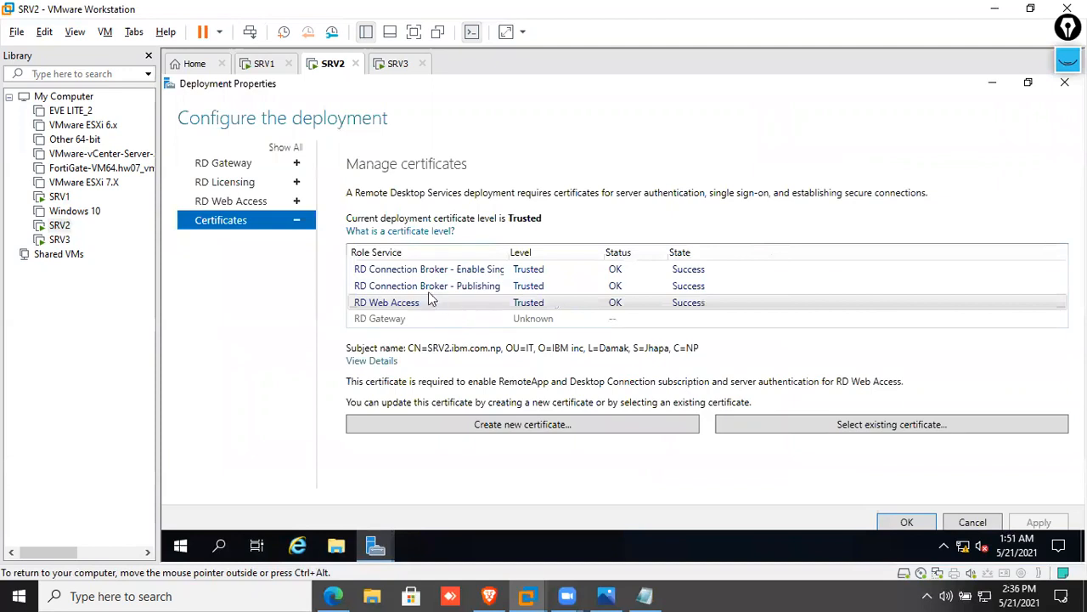
# Review the certificate status of the single sign-on, Publishing and RD Web Access roles
pyautogui.click(404, 288)
pyautogui.click(407, 308)
pyautogui.click(400, 287)
pyautogui.click(394, 272)
pyautogui.click(405, 286)
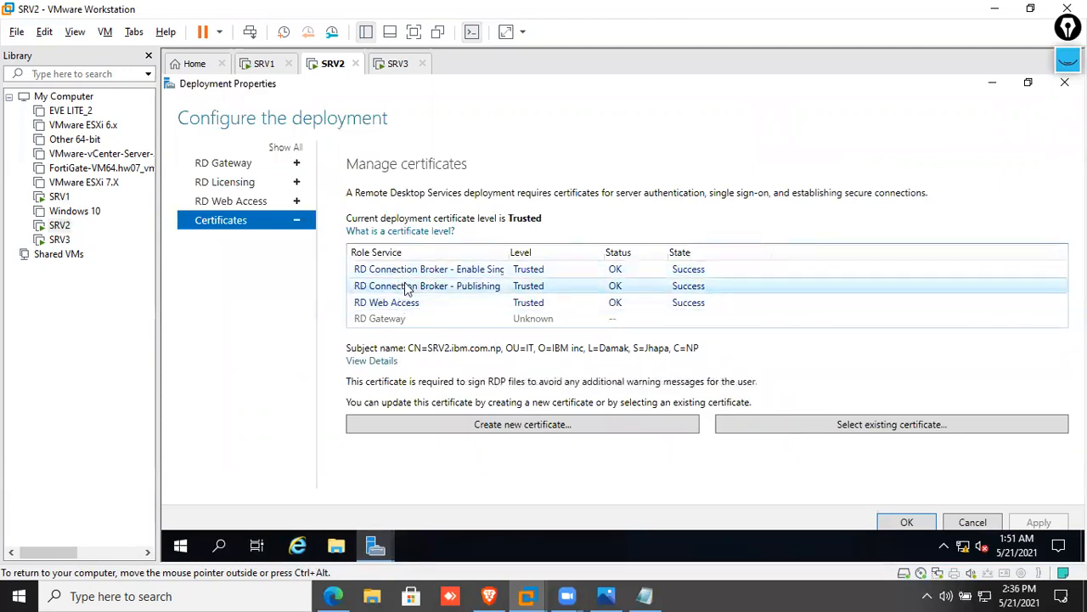
pyautogui.click(410, 303)
pyautogui.click(400, 286)
pyautogui.click(396, 271)
pyautogui.click(403, 288)
pyautogui.click(403, 304)
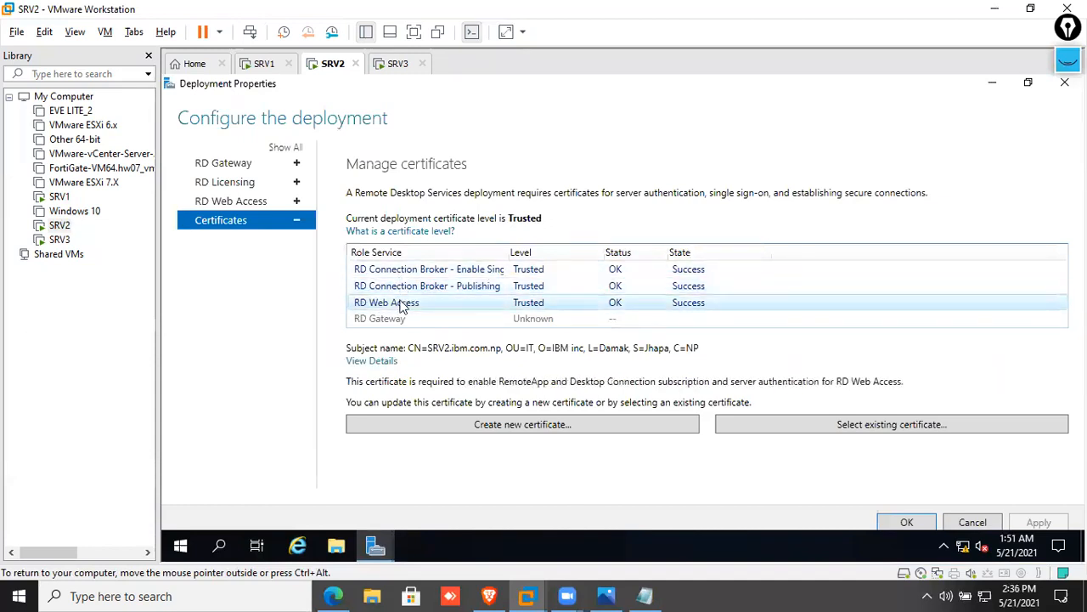
# Inspect the RD Web Access certificate's issuer and expiry, then close Deployment Properties with OK
pyautogui.click(378, 361)
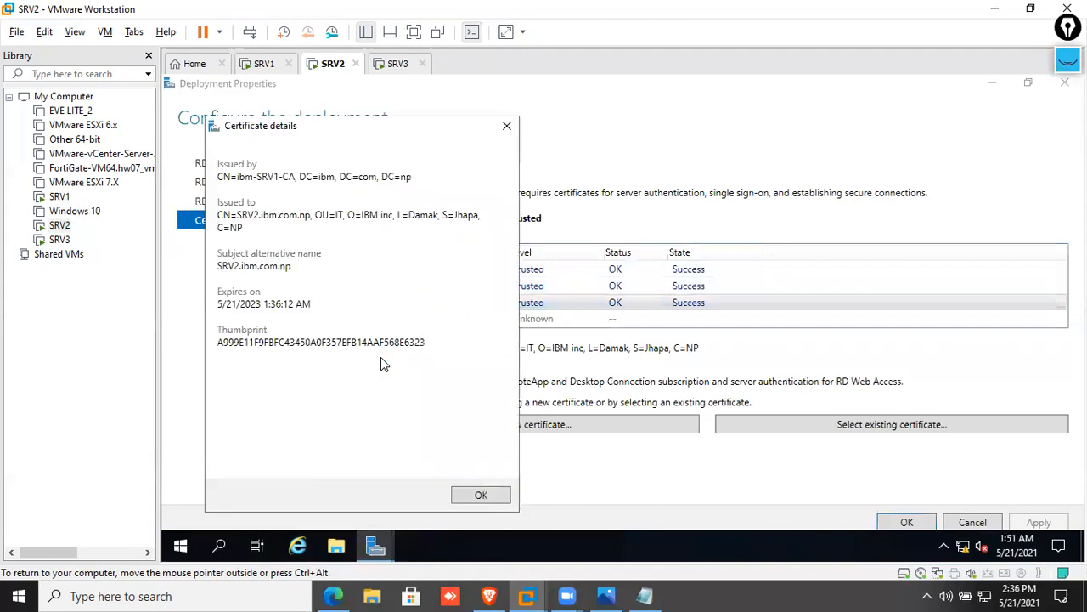
pyautogui.click(482, 495)
pyautogui.click(435, 287)
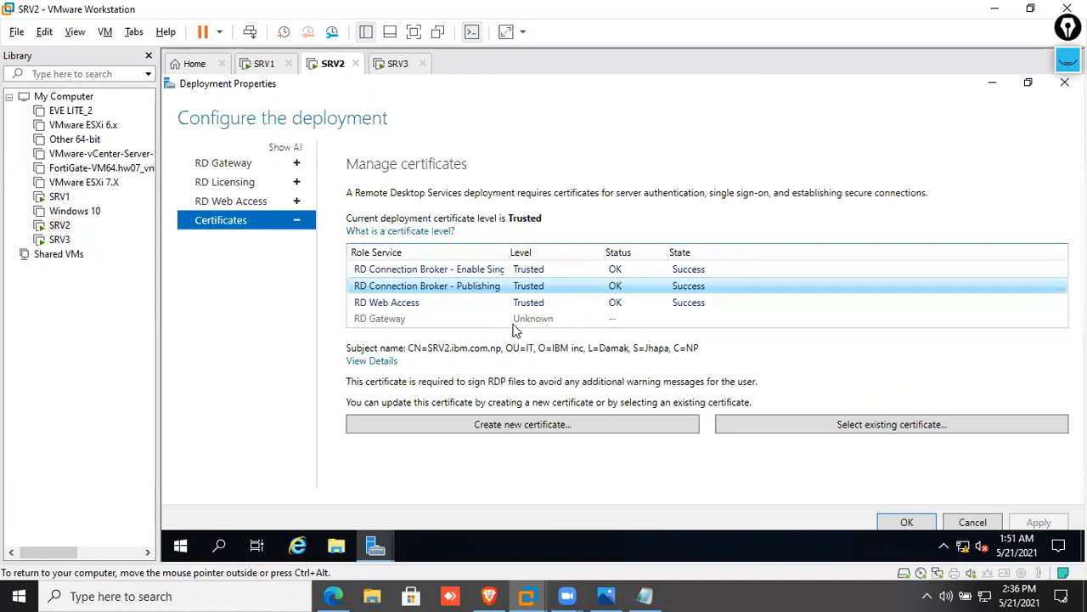
pyautogui.click(905, 521)
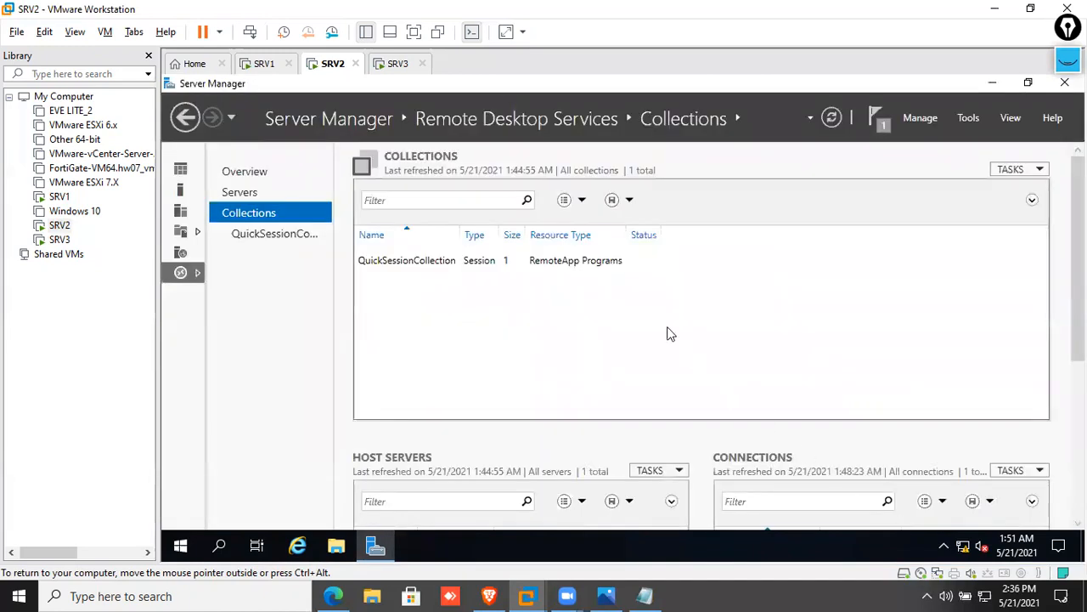
# Open the Remote Desktop Services Overview and scroll down to the deployment servers
pyautogui.click(282, 178)
pyautogui.click(182, 172)
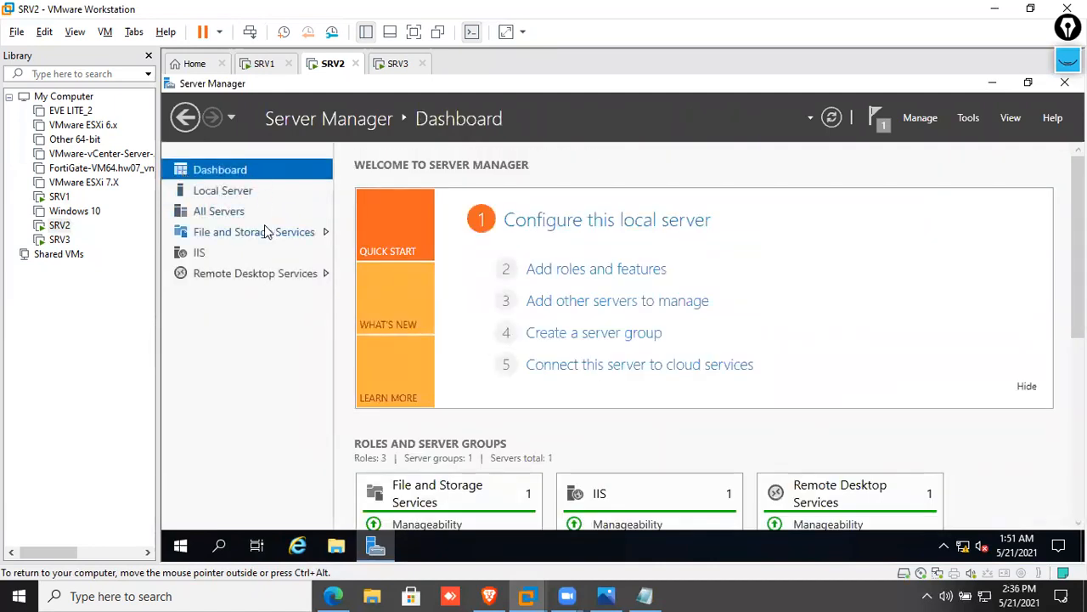
pyautogui.click(255, 272)
pyautogui.scroll(-2, 600, 308)
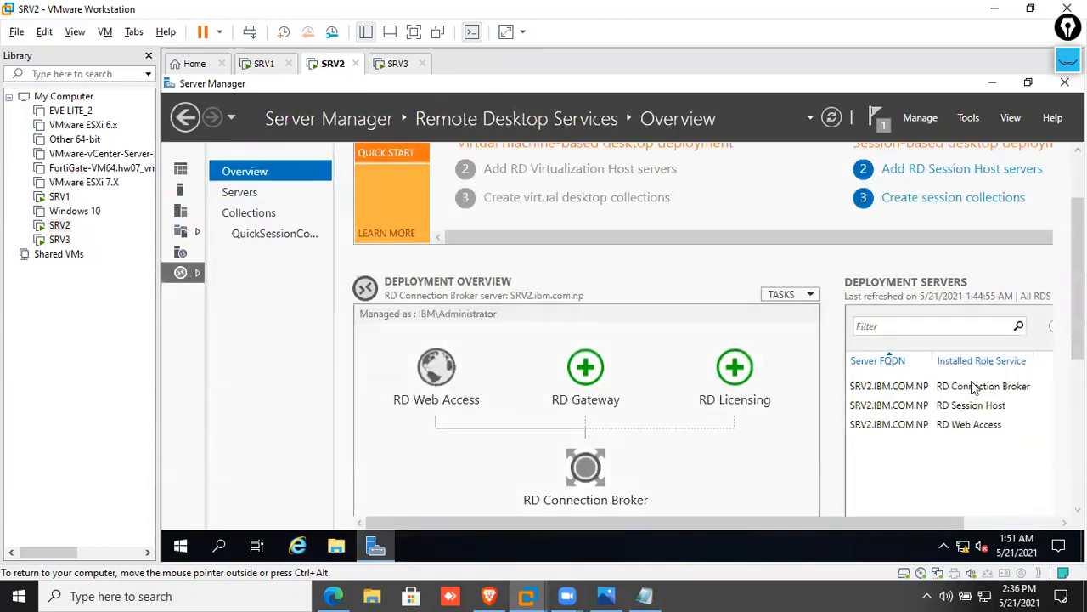
pyautogui.scroll(-2, 1054, 340)
pyautogui.scroll(-1, 718, 329)
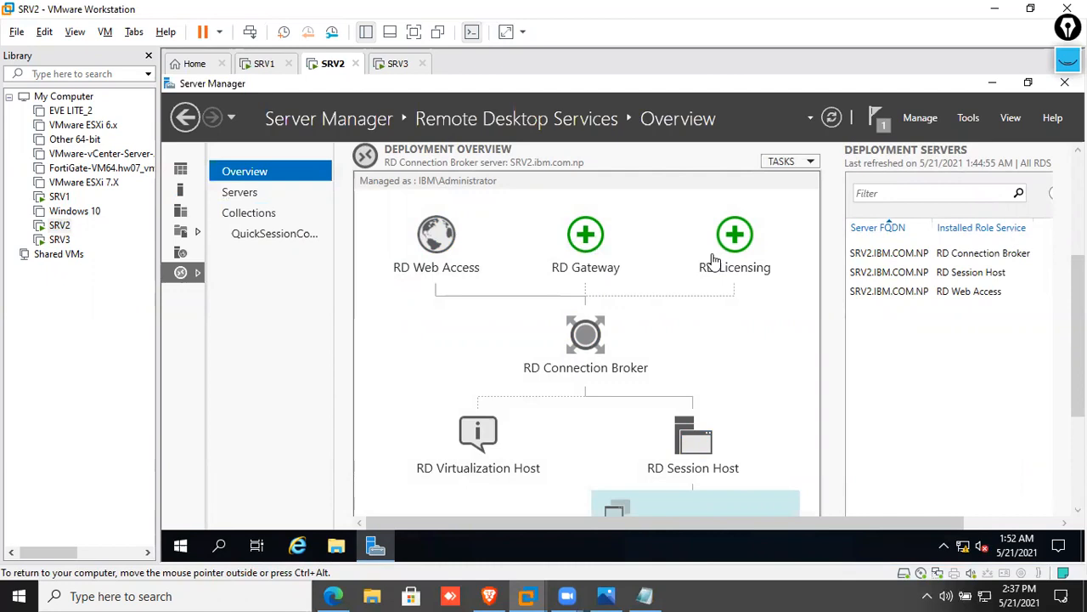
# Check which roles SRV2 hosts in the deployment servers list, then return to the Dashboard
pyautogui.click(883, 291)
pyautogui.click(885, 273)
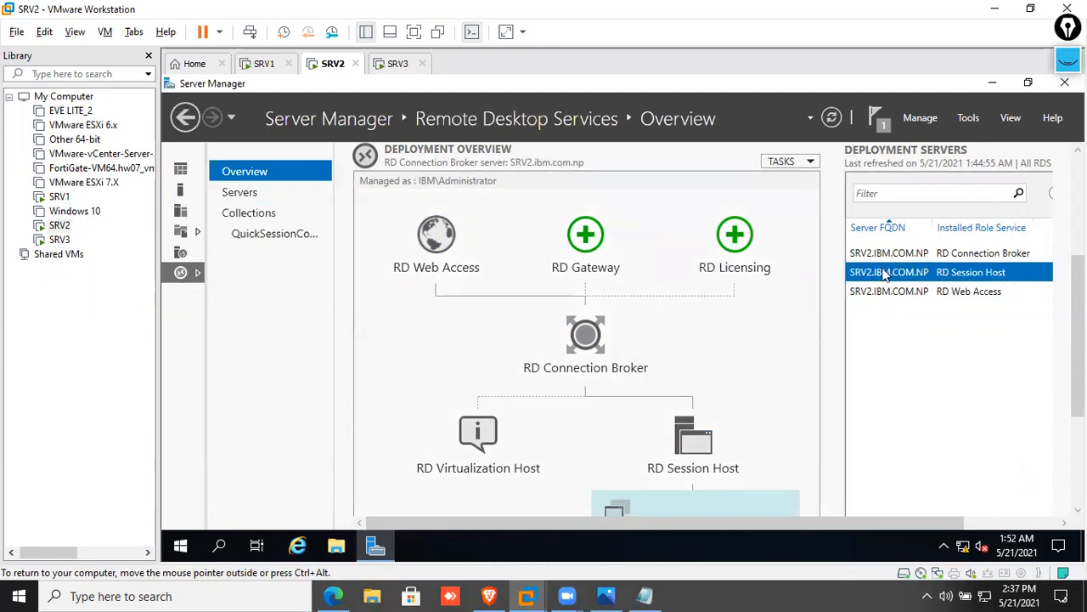
pyautogui.click(884, 255)
pyautogui.click(888, 291)
pyautogui.click(887, 273)
pyautogui.click(886, 255)
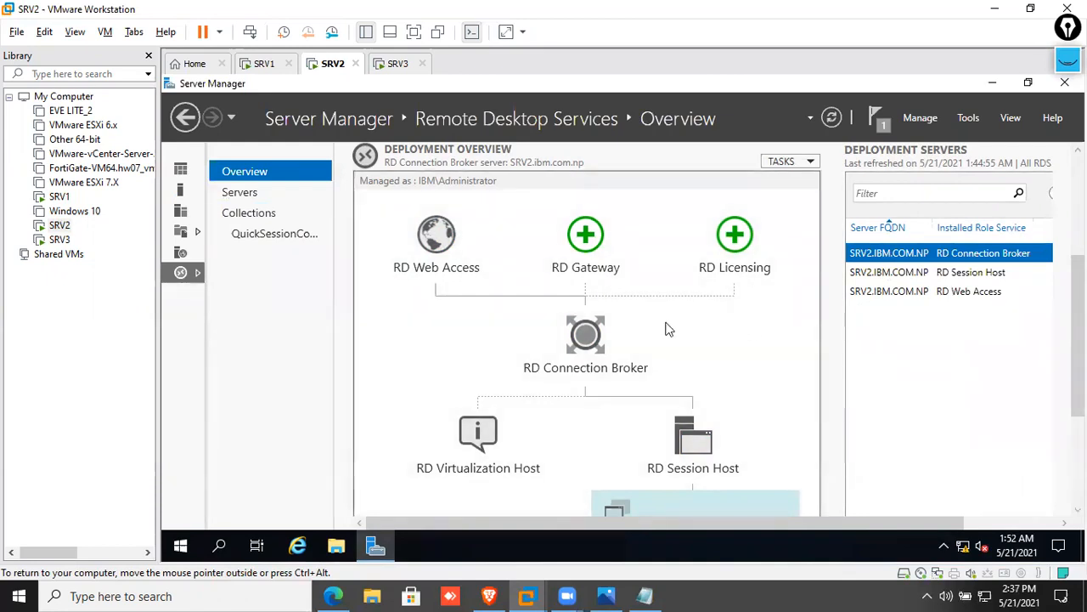
pyautogui.click(180, 168)
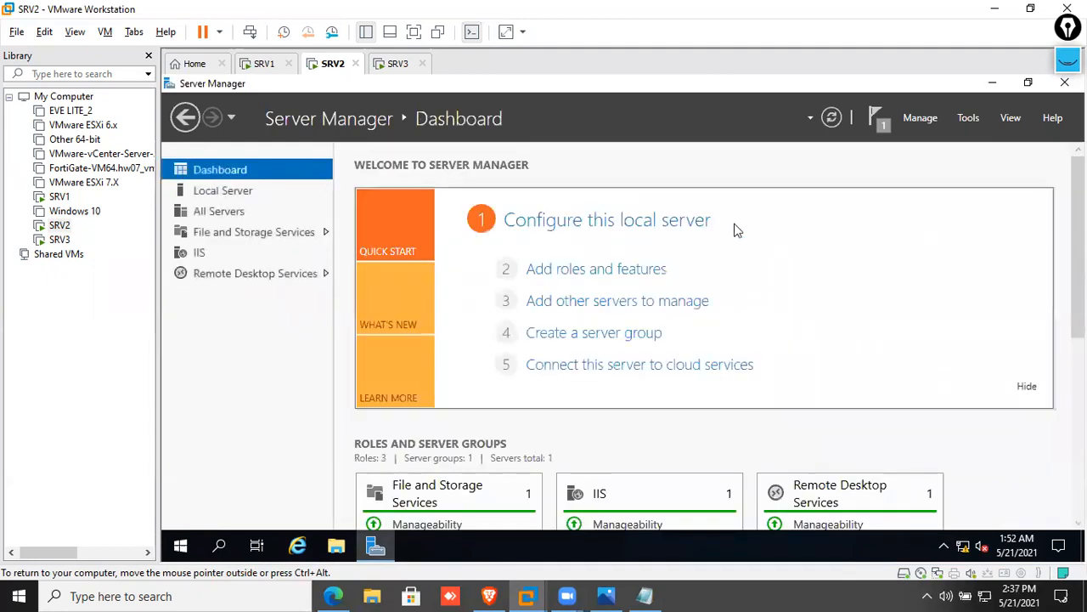
# Add SRV3 from the domain as a server managed by SRV2's Server Manager
pyautogui.click(964, 119)
pyautogui.moveTo(935, 120)
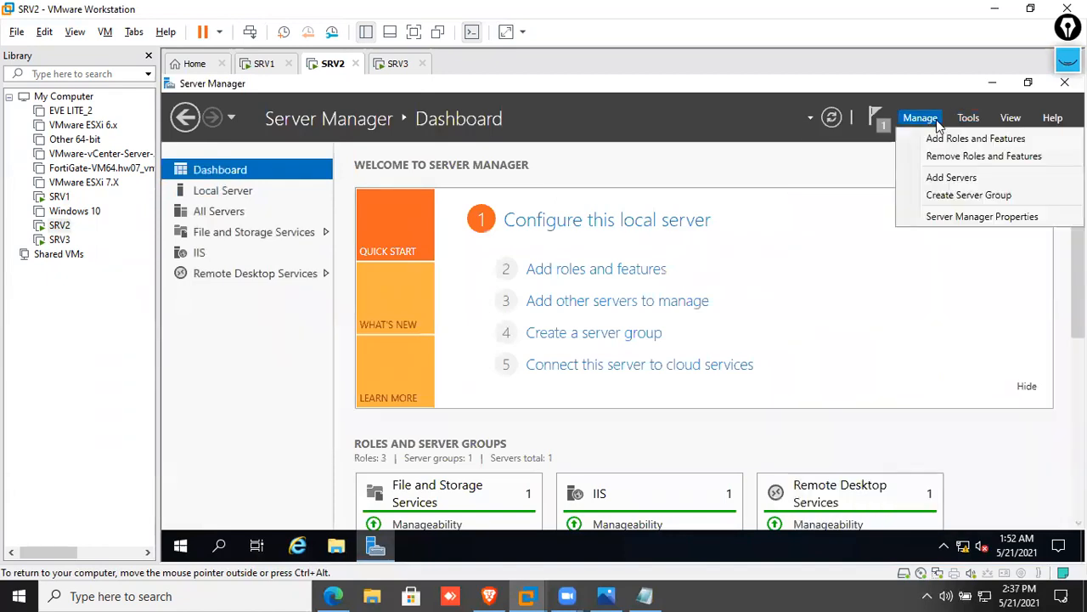
pyautogui.click(949, 177)
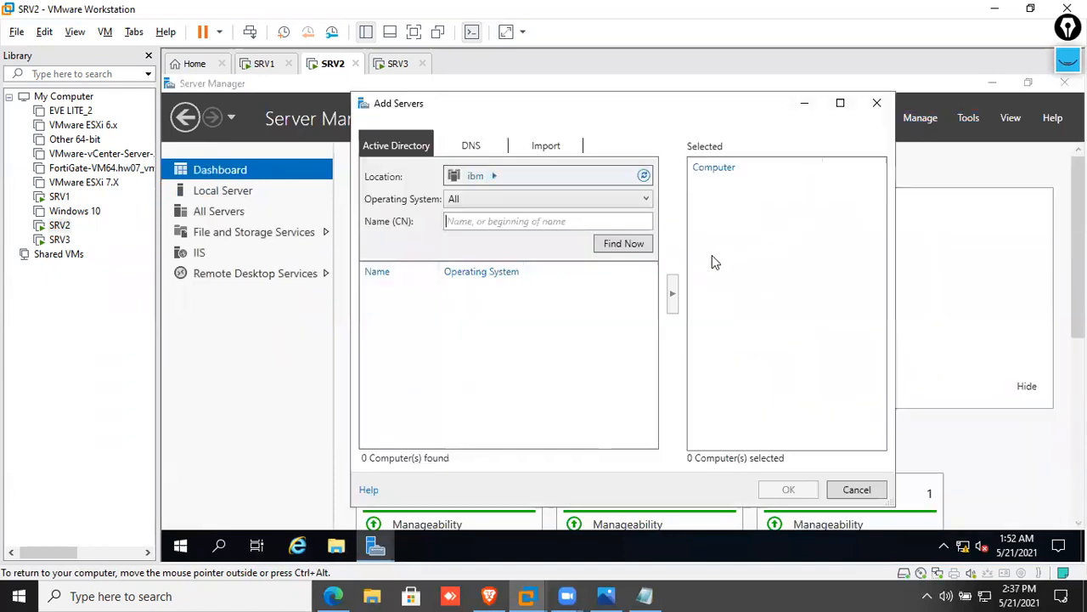
pyautogui.click(623, 245)
pyautogui.click(406, 337)
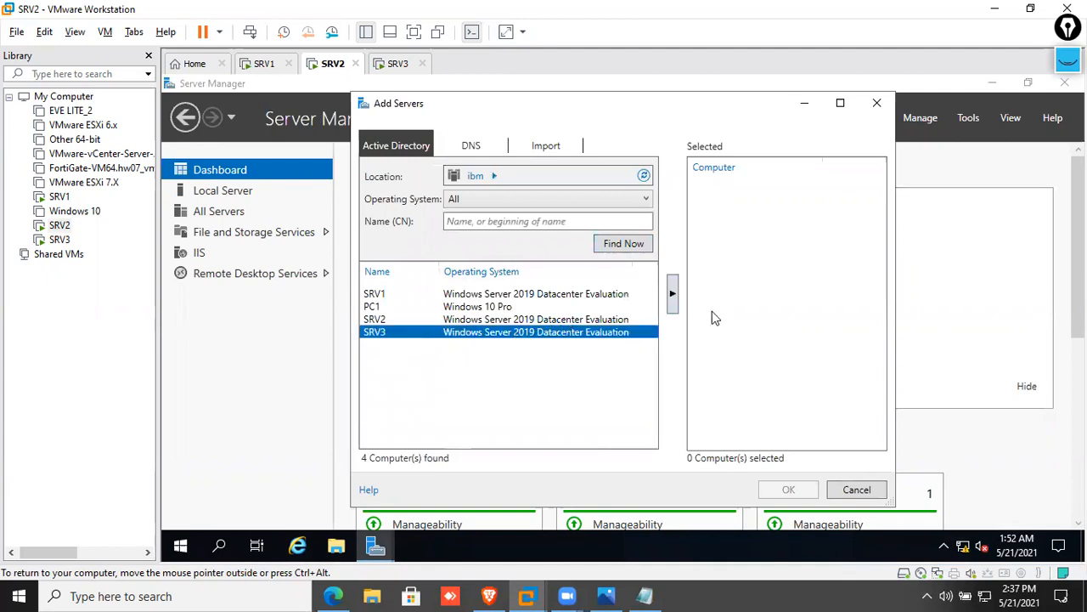
pyautogui.click(671, 294)
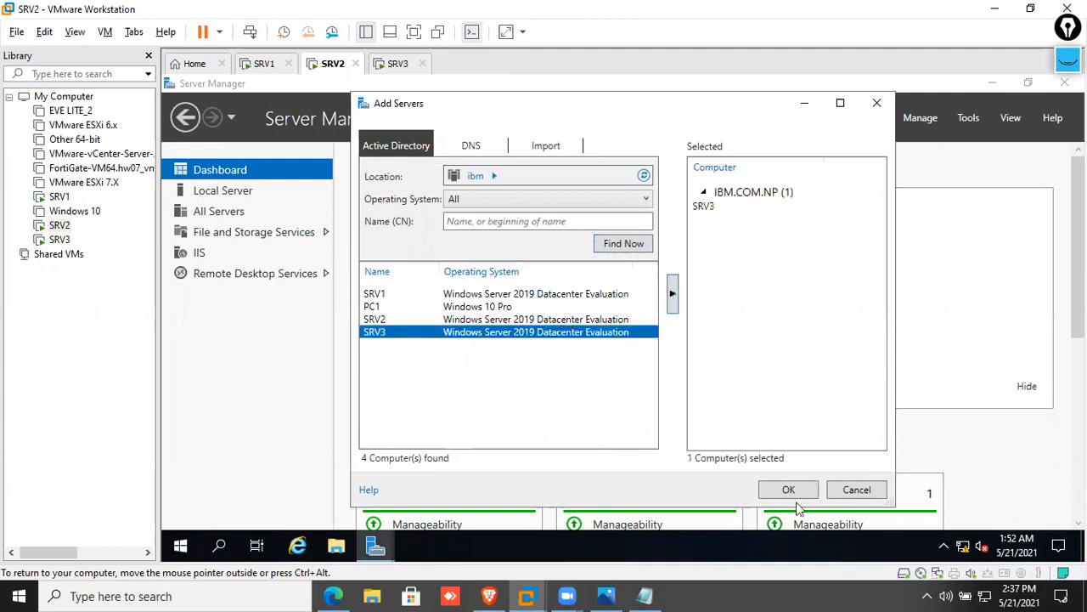
pyautogui.click(788, 491)
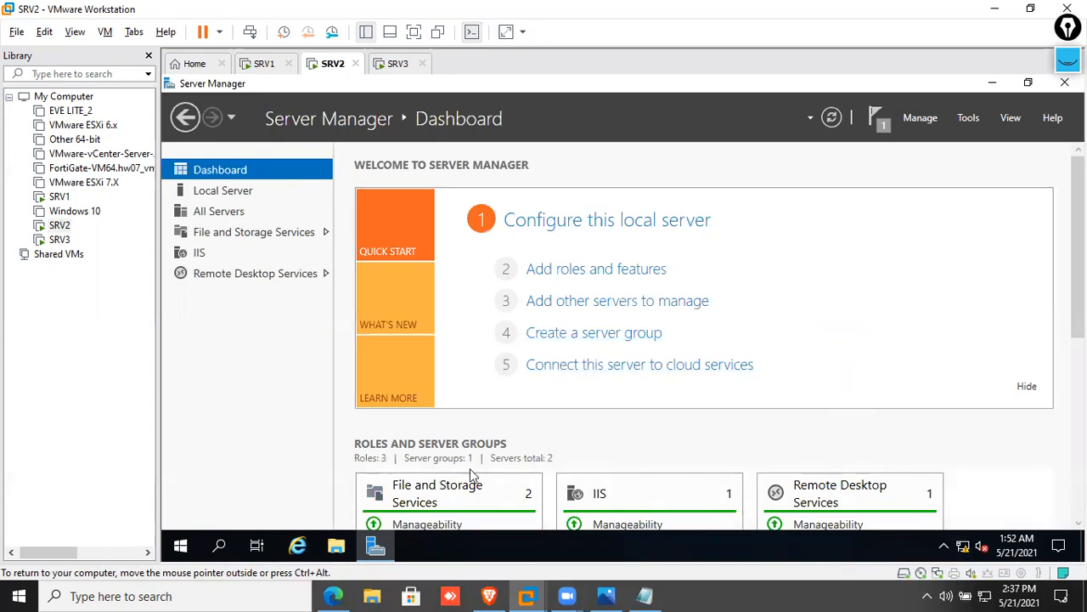
# Compare the SRV2 and SRV3 entries under All Servers, then open the Remote Desktop Services Overview
pyautogui.click(248, 195)
pyautogui.click(197, 214)
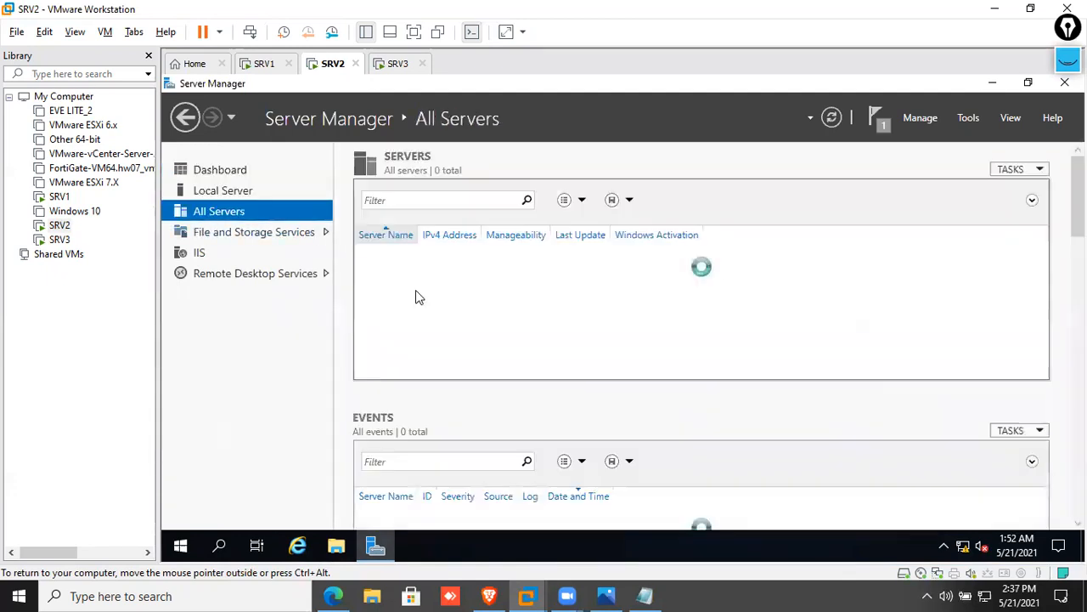
pyautogui.click(395, 278)
pyautogui.click(388, 265)
pyautogui.click(391, 278)
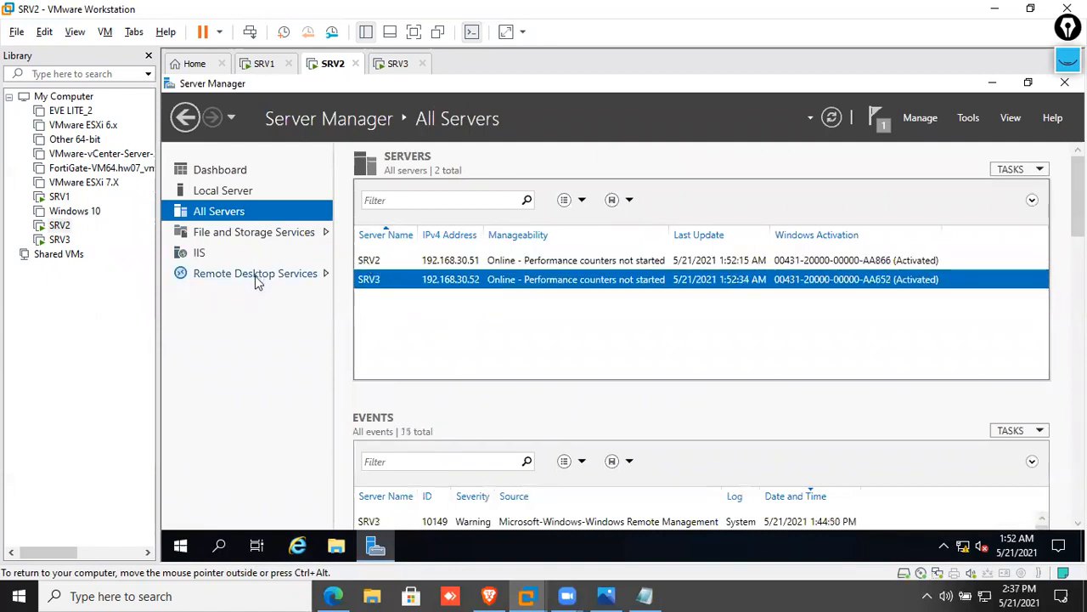
pyautogui.click(268, 279)
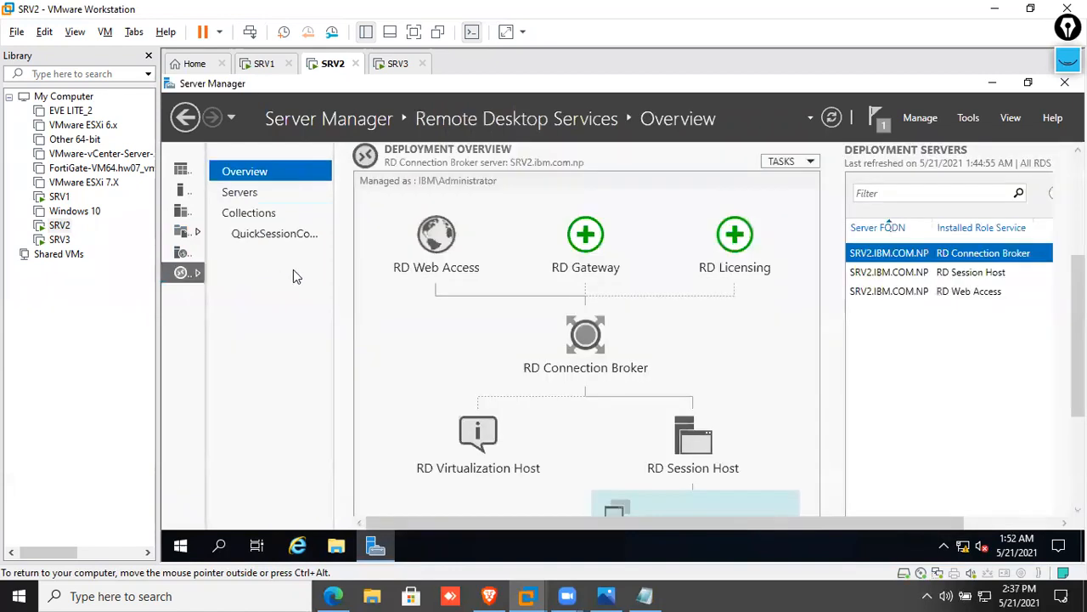
# Start adding an RD Gateway and select SRV3.ibm.com.np from the server pool
pyautogui.click(583, 246)
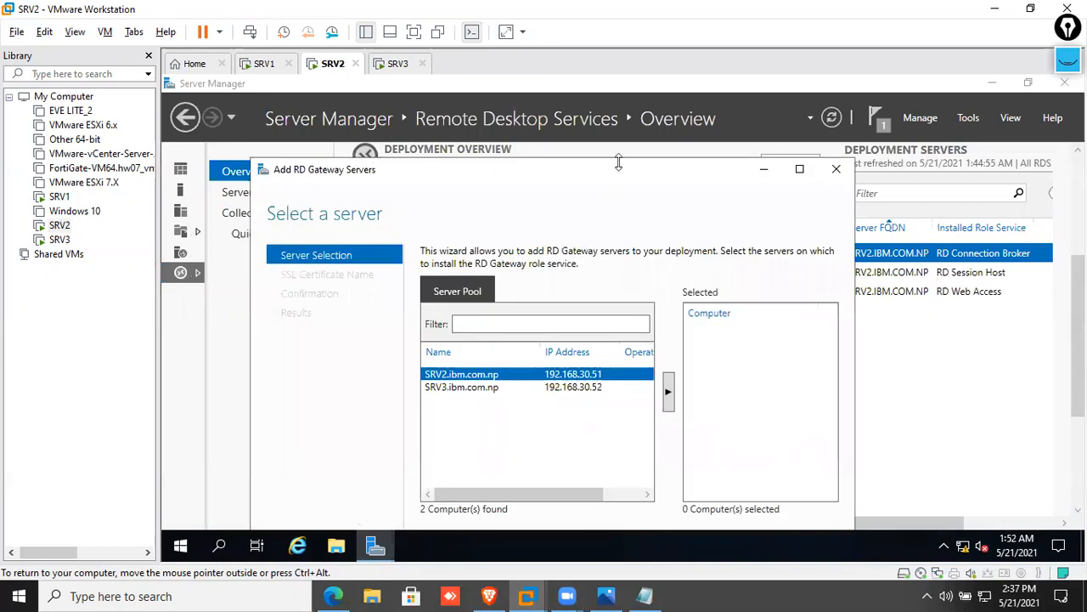
pyautogui.moveTo(618, 171); pyautogui.dragTo(605, 113)
pyautogui.click(483, 331)
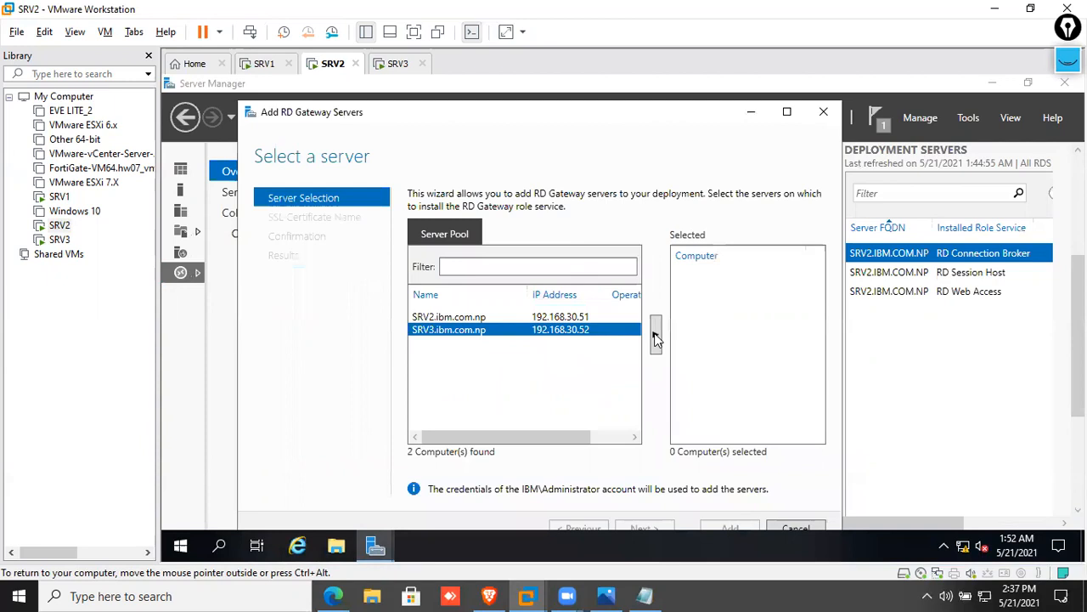
pyautogui.click(656, 335)
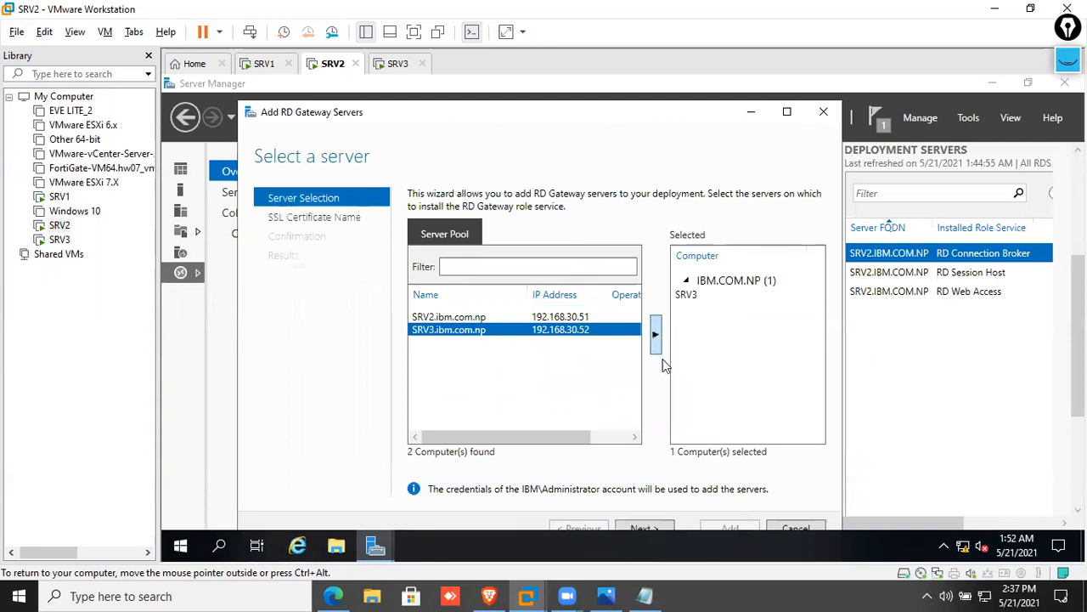
pyautogui.click(650, 526)
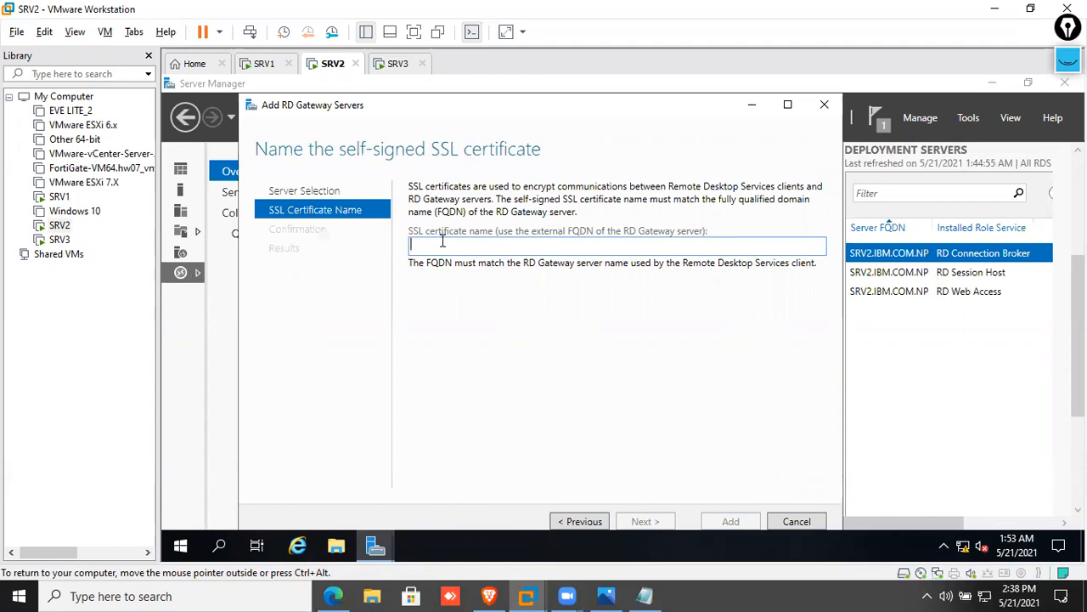
# Enter SRV3.ibm.com.np as the gateway's SSL certificate name and proceed to confirmation
pyautogui.write('SRV3')
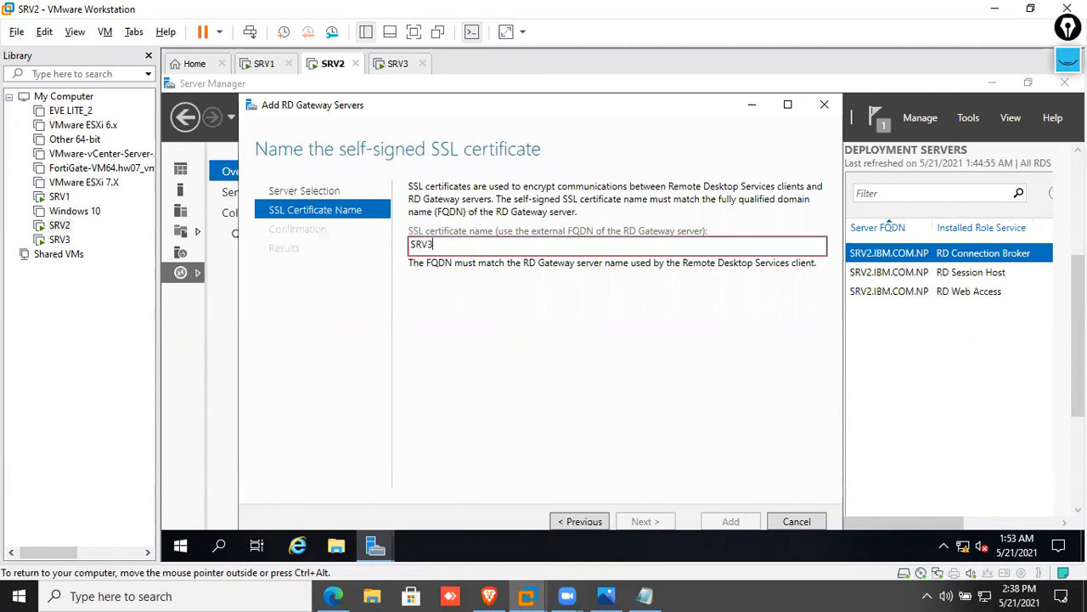
pyautogui.write('.ibm.com.np')
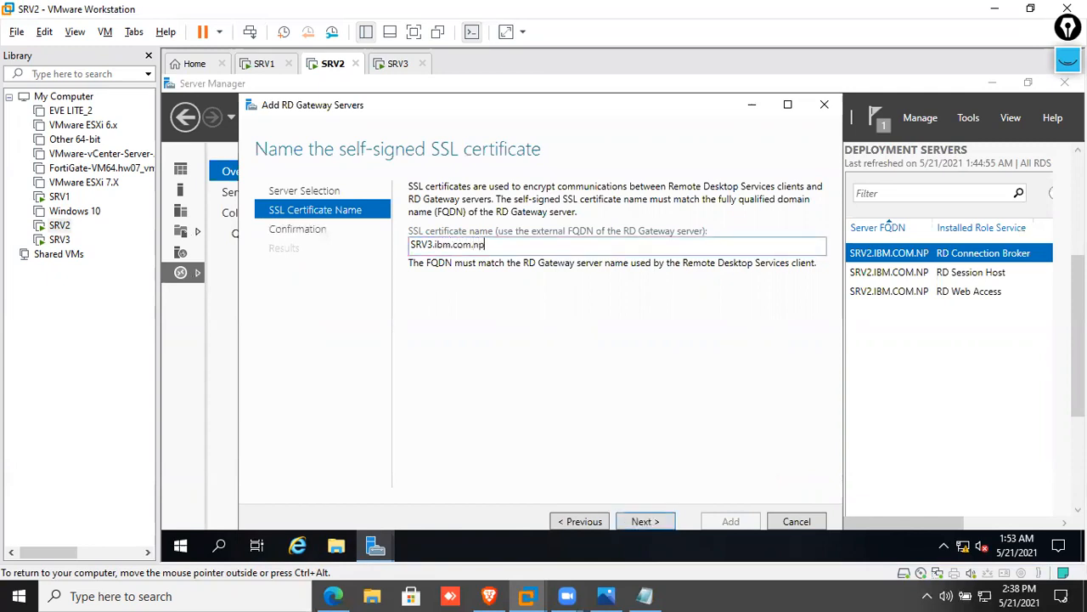
pyautogui.moveTo(490, 245); pyautogui.dragTo(343, 254)
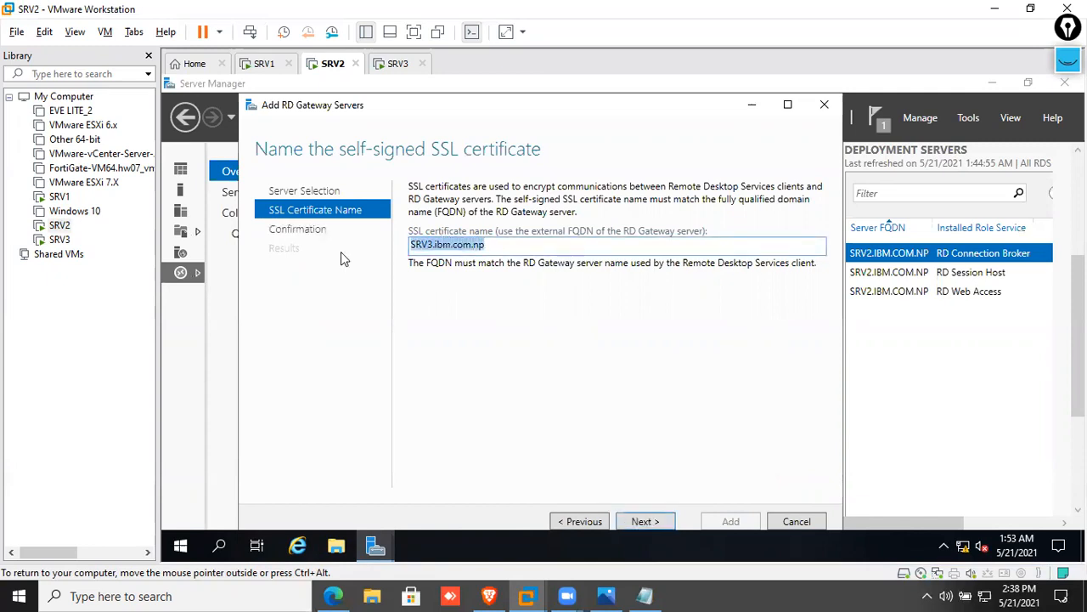
pyautogui.click(566, 247)
pyautogui.moveTo(567, 246); pyautogui.dragTo(389, 247)
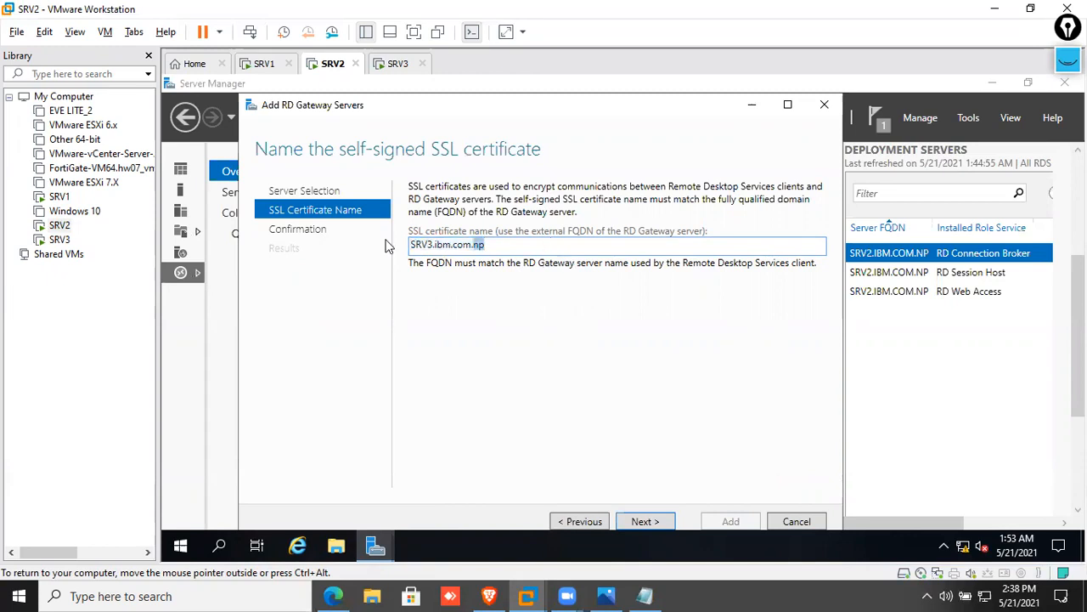
pyautogui.click(645, 520)
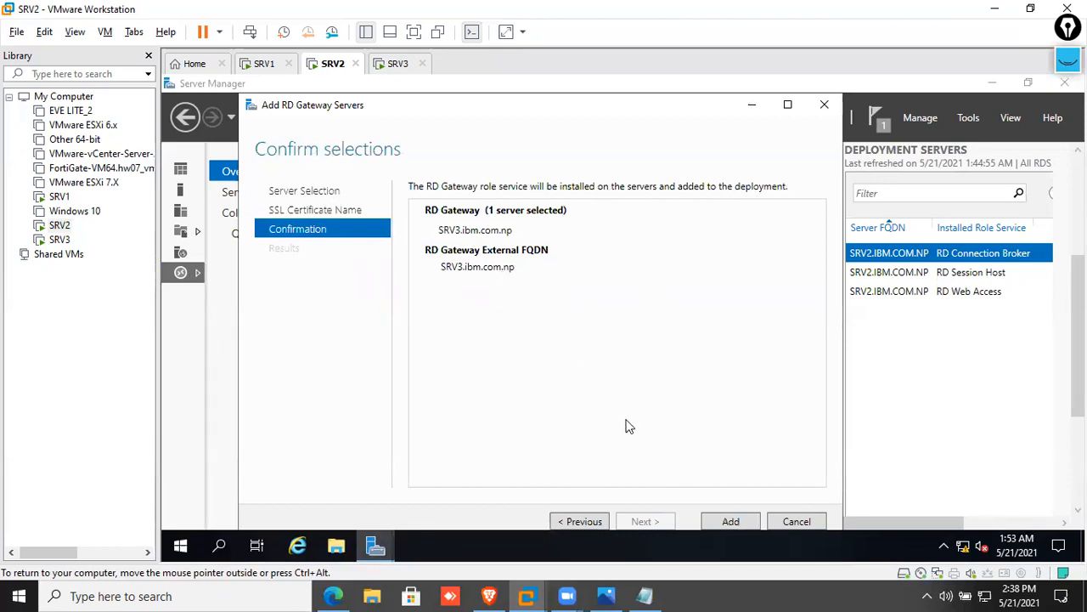
# Install the RD Gateway role on SRV3.ibm.com.np and wait for it to succeed
pyautogui.click(731, 522)
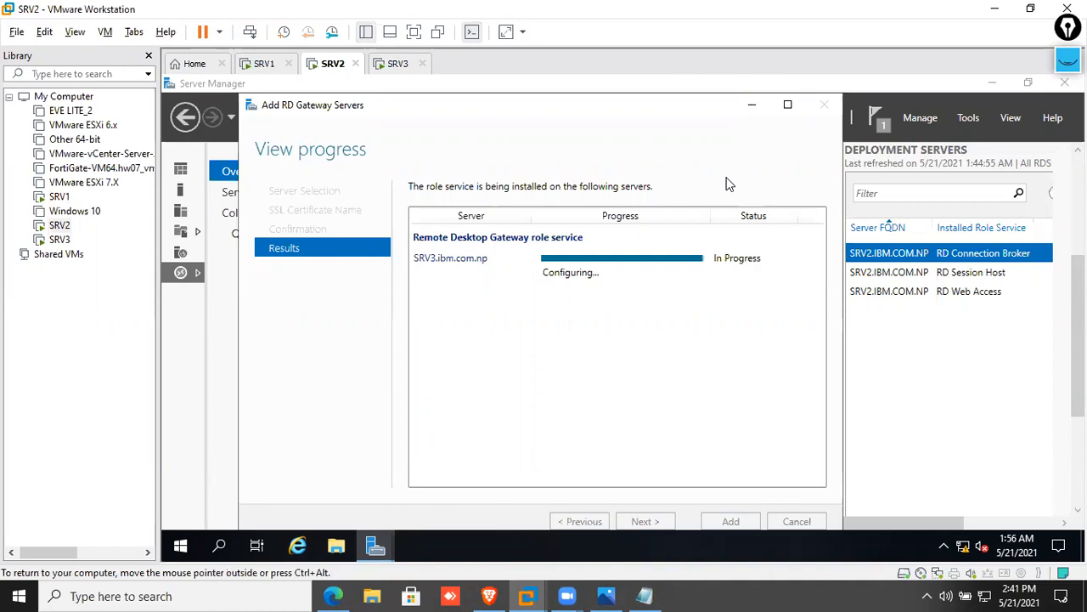
pyautogui.moveTo(673, 116); pyautogui.dragTo(679, 99)
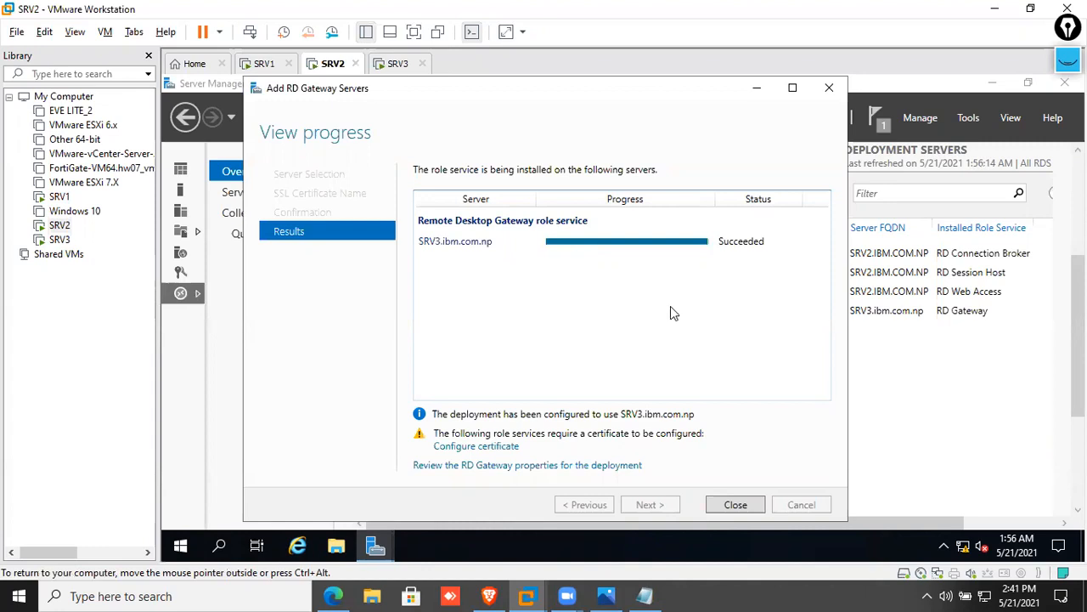
pyautogui.click(465, 450)
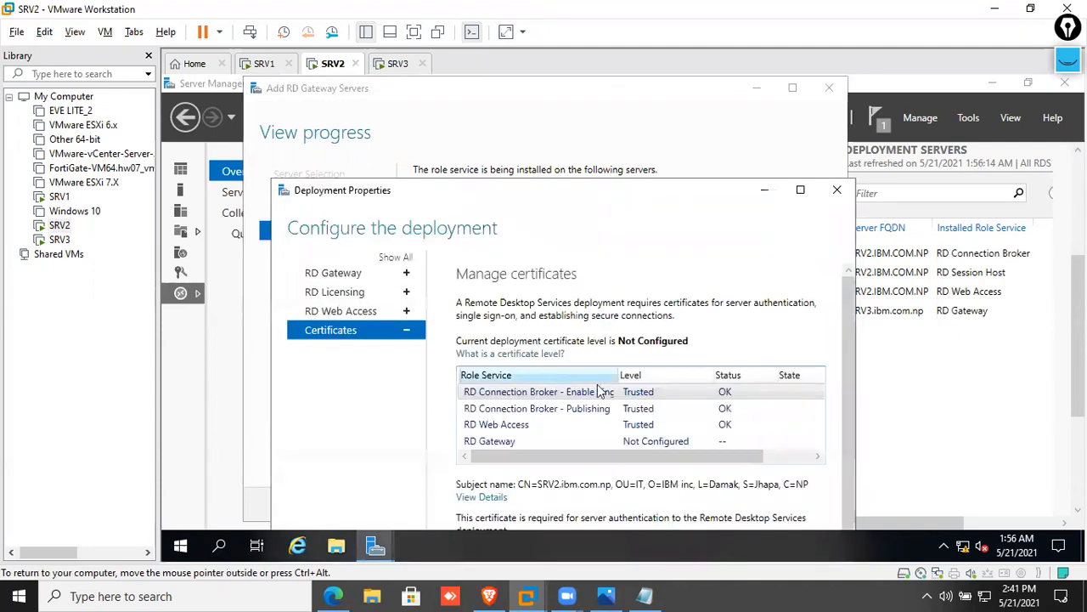
pyautogui.click(592, 442)
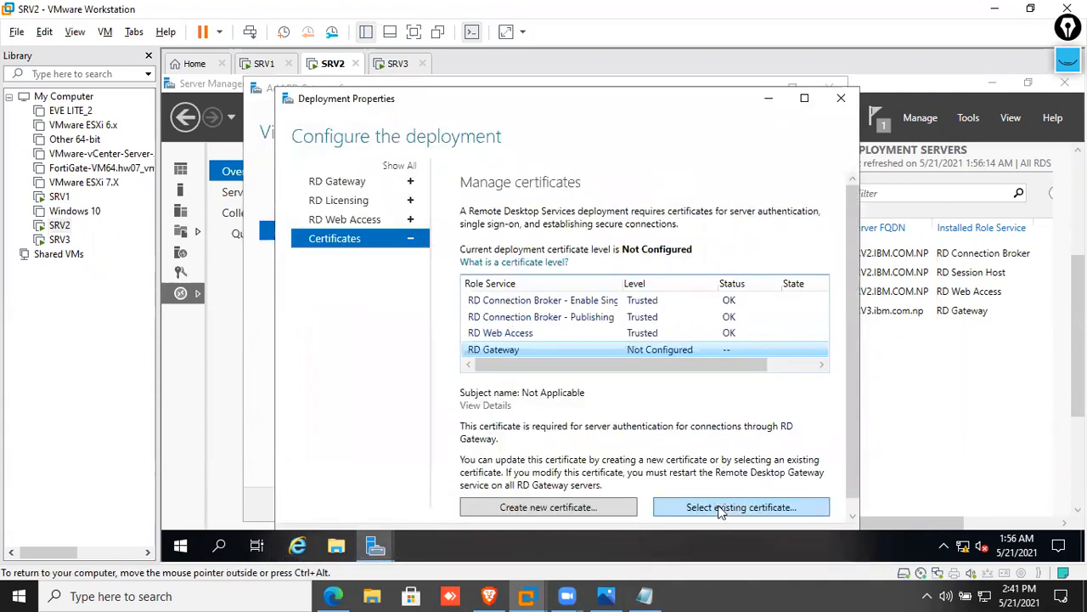
pyautogui.click(728, 506)
pyautogui.click(713, 290)
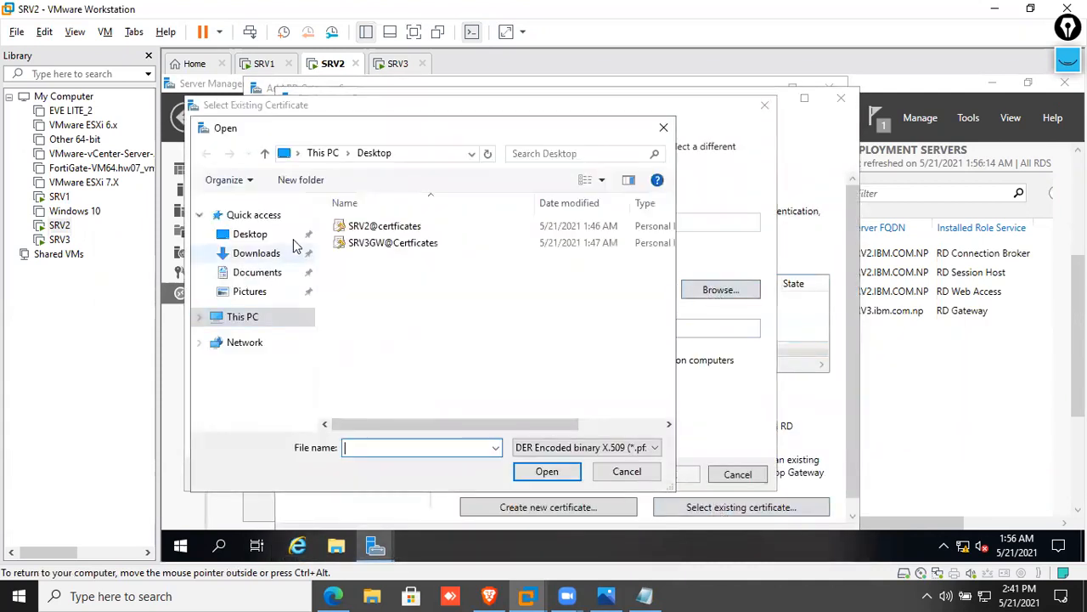
pyautogui.click(366, 247)
pyautogui.doubleClick(366, 246)
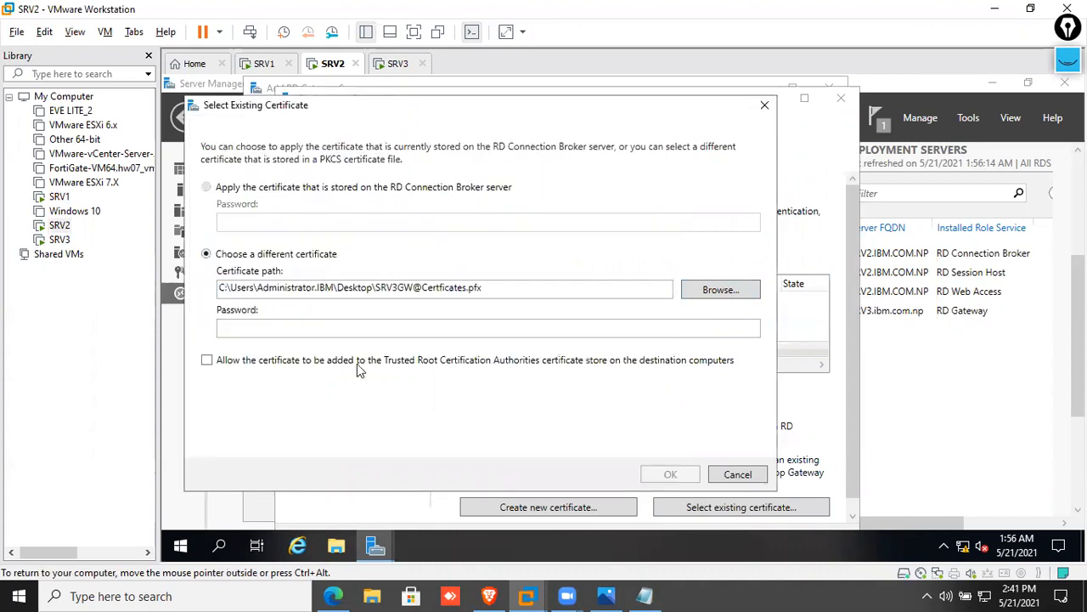
pyautogui.click(248, 362)
pyautogui.click(257, 332)
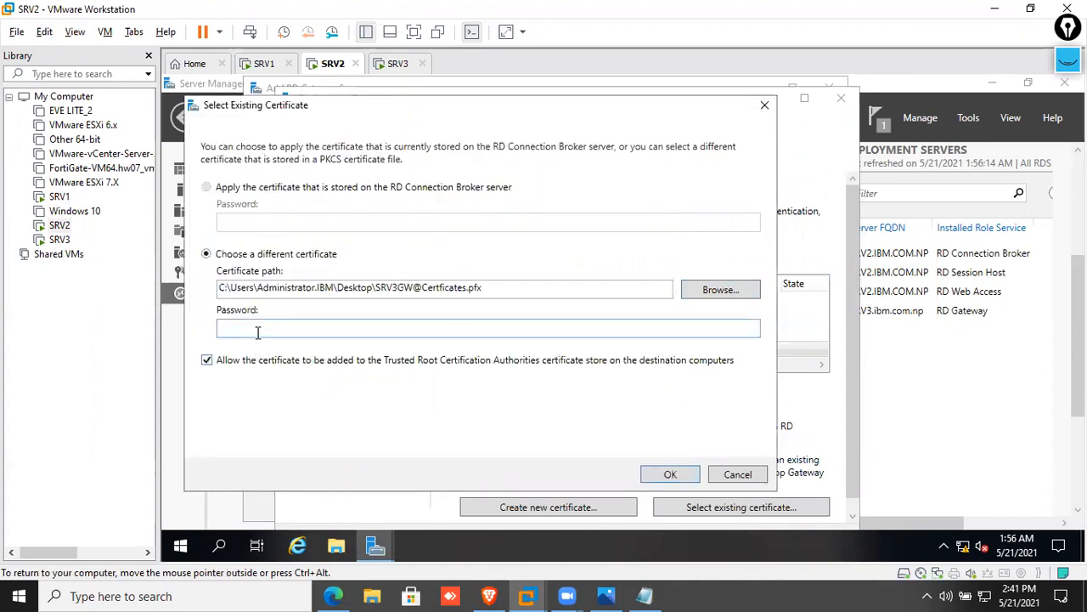
pyautogui.write('••••••')
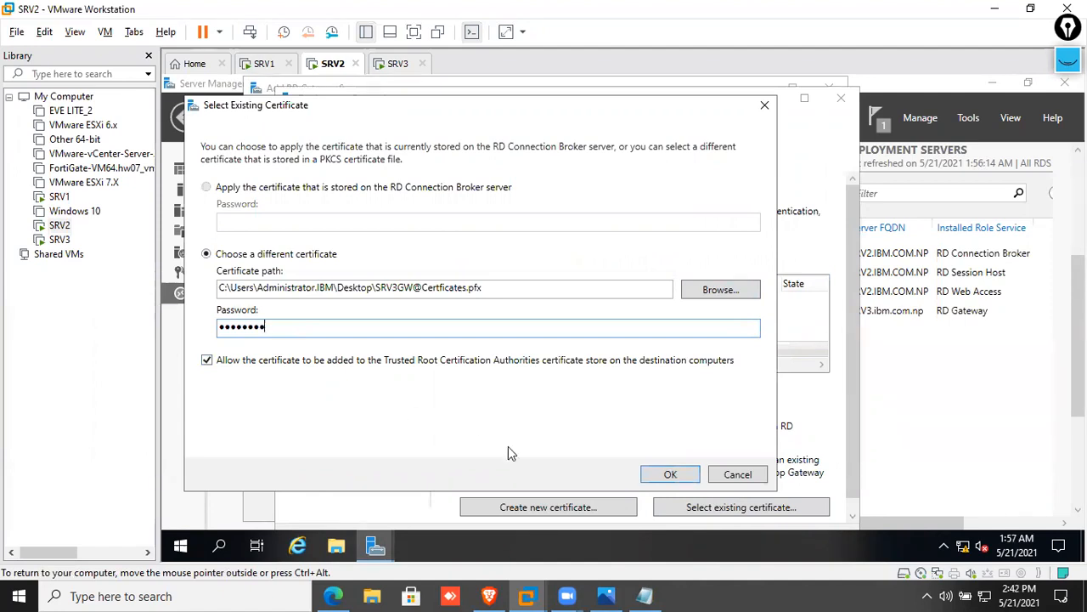
pyautogui.click(670, 474)
pyautogui.scroll(-1, 667, 482)
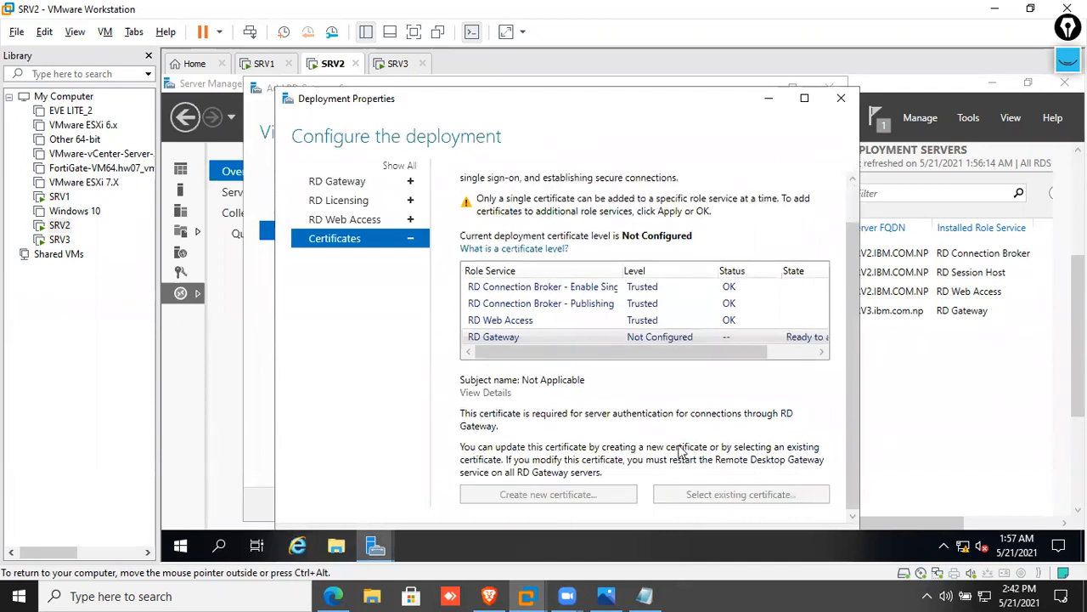
pyautogui.click(805, 99)
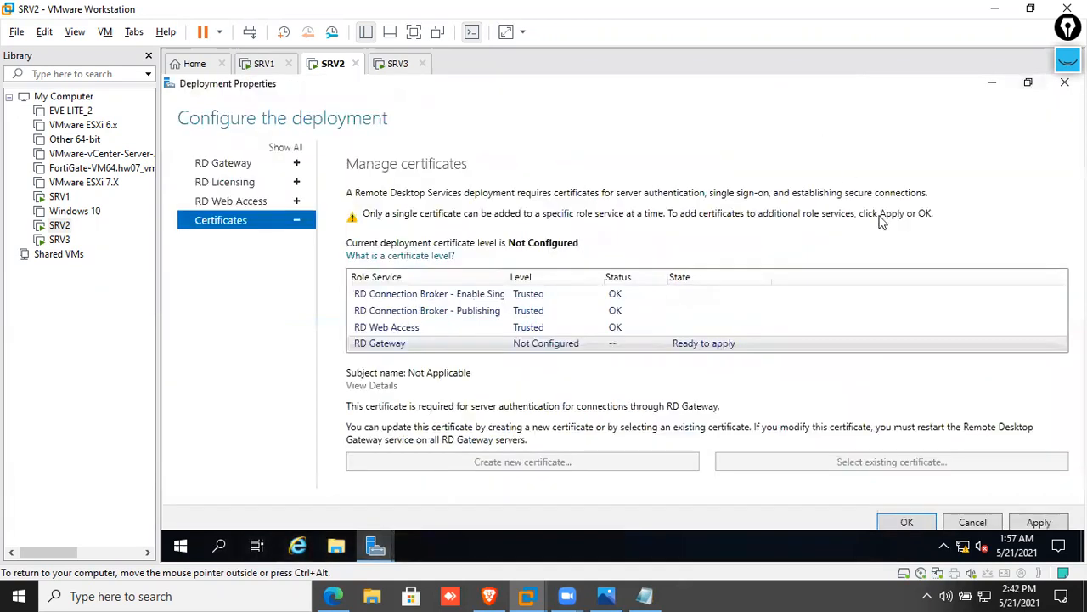
pyautogui.click(1038, 520)
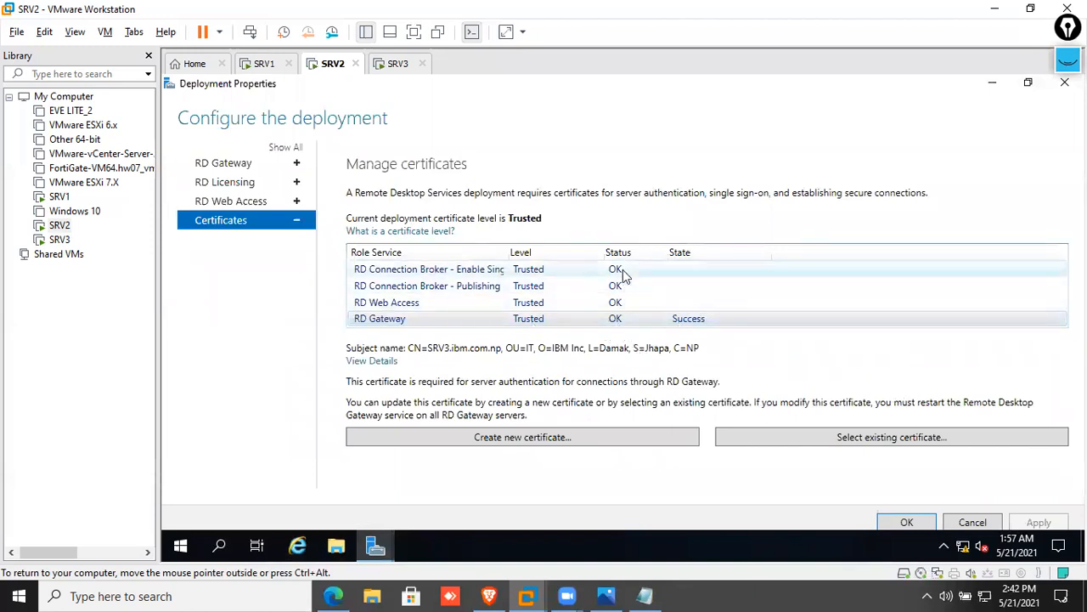
# Close the gateway wizard, confirm SRV3 is listed as RD Gateway, and minimize Server Manager
pyautogui.click(892, 520)
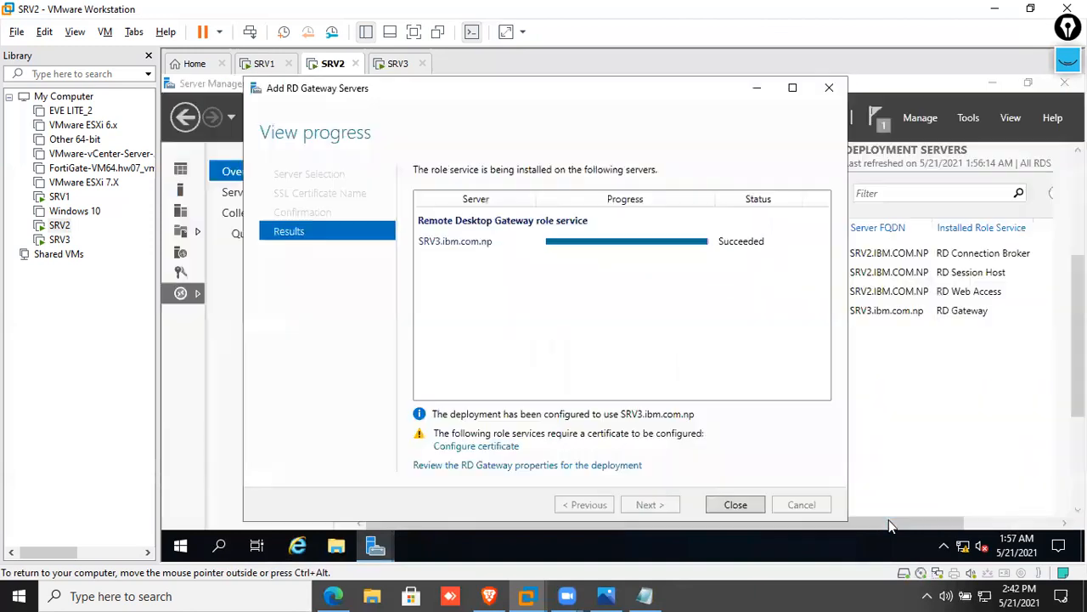
pyautogui.click(739, 506)
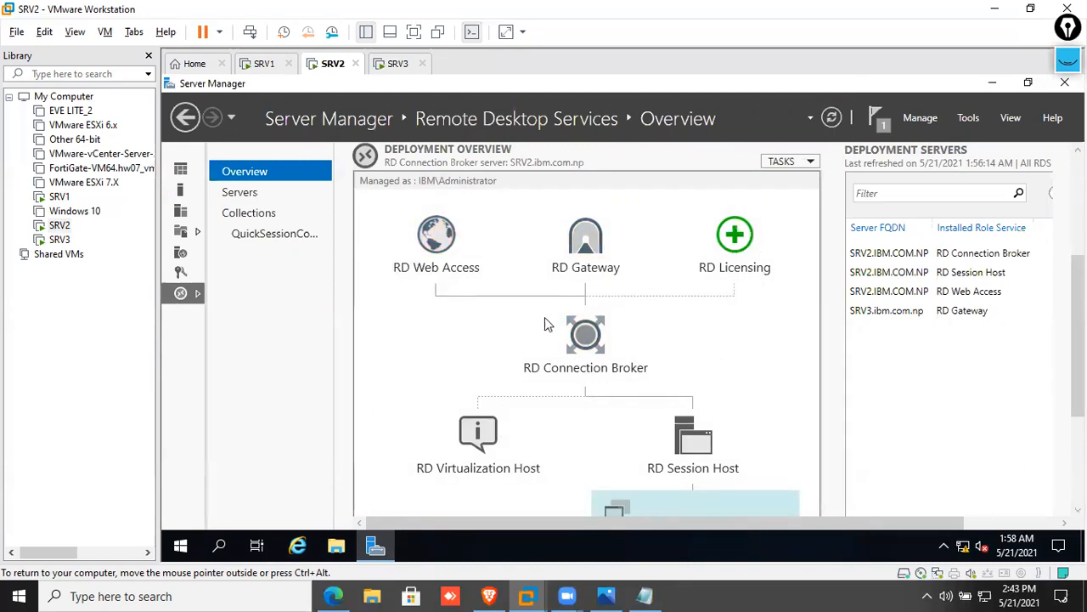
pyautogui.click(870, 274)
pyautogui.click(868, 259)
pyautogui.click(875, 291)
pyautogui.click(874, 311)
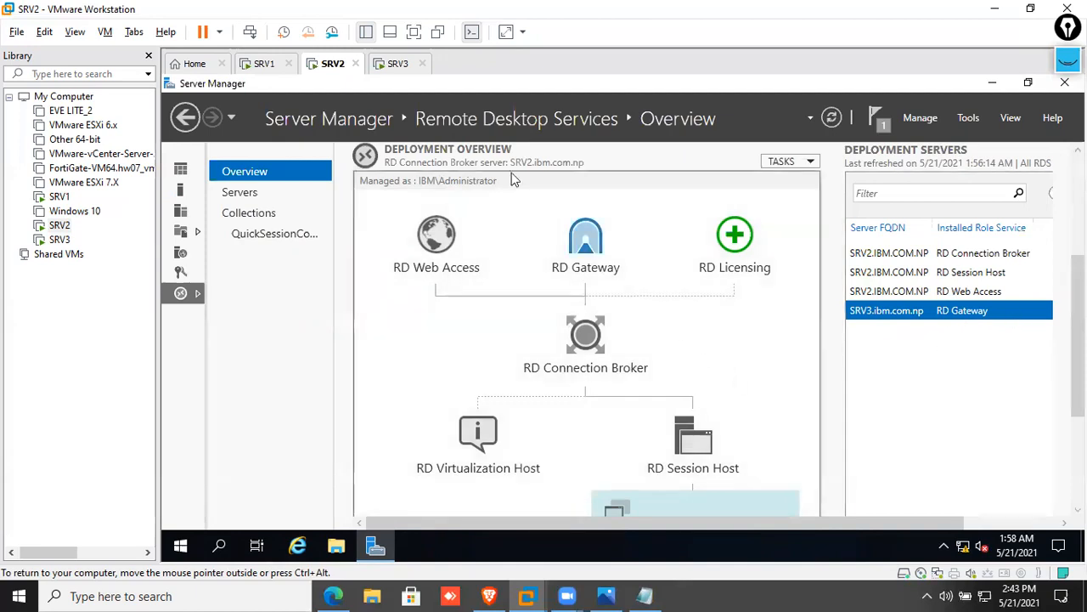
pyautogui.click(992, 82)
# Switch to SRV3, send Ctrl+Alt+Del and sign in with the administrator password
pyautogui.click(395, 66)
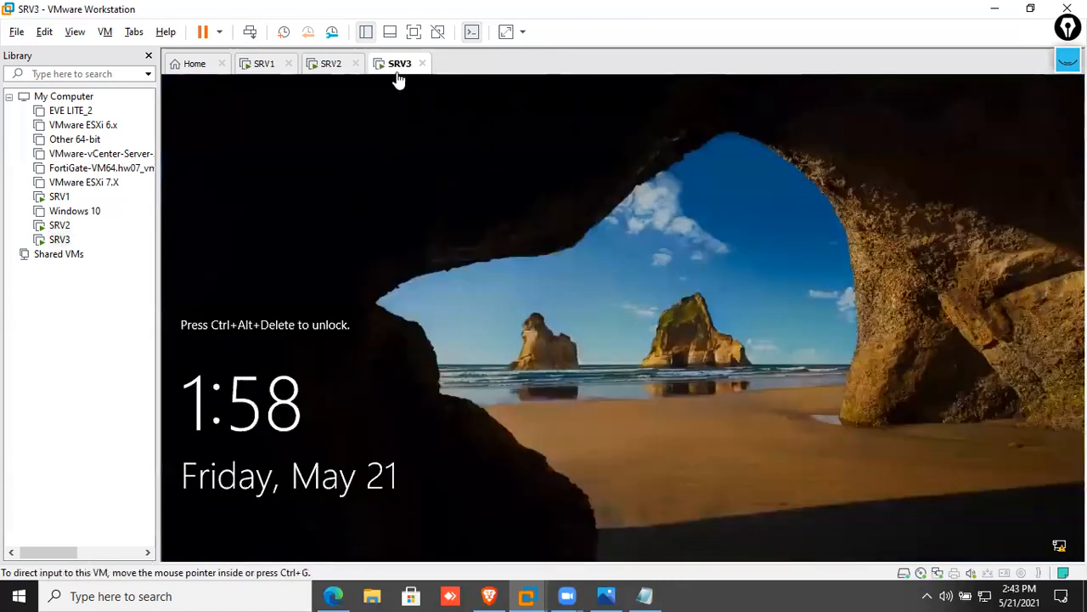
pyautogui.rightClick(397, 75)
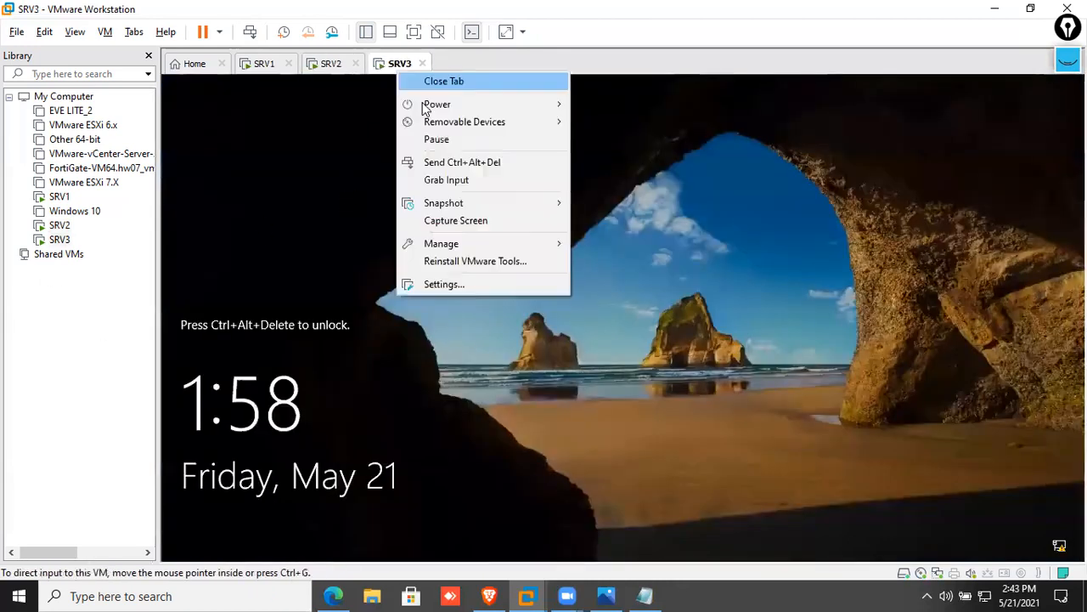
pyautogui.click(452, 160)
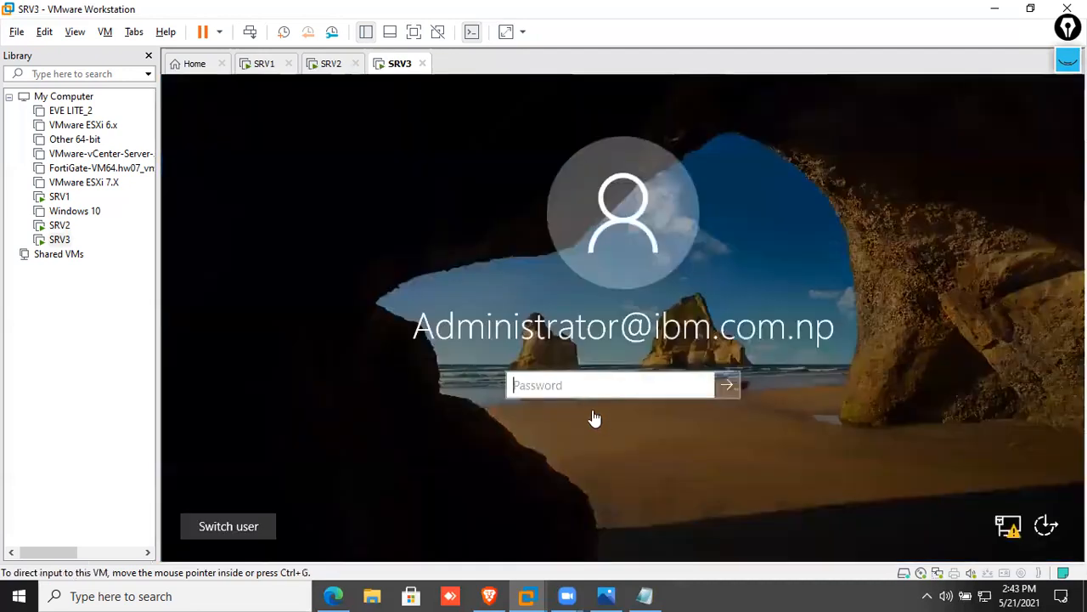
pyautogui.write('P@')
pyautogui.press('Return')
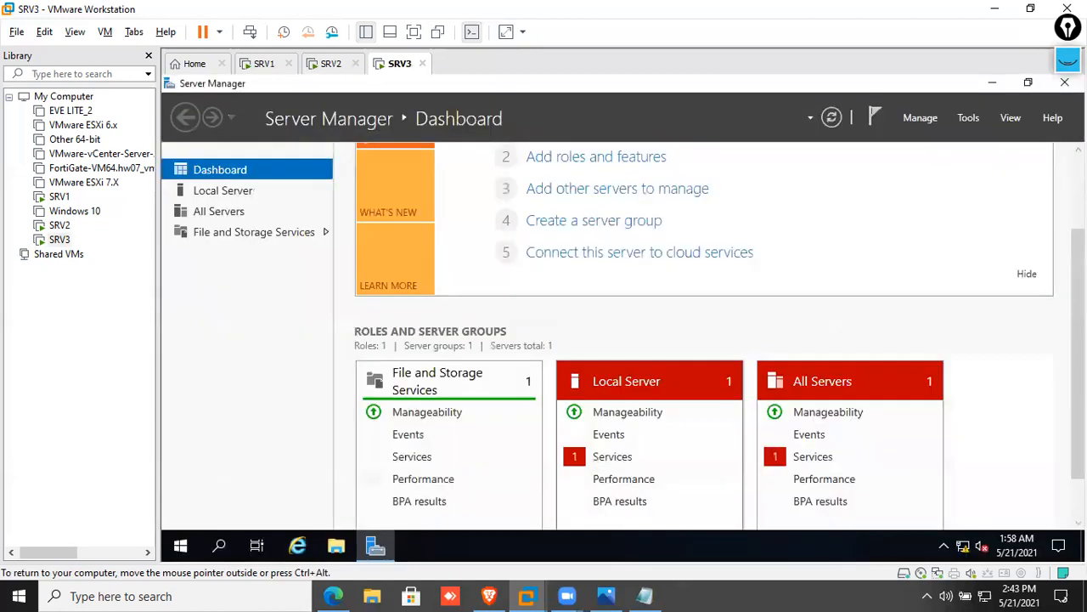
# In RD Gateway Manager, review the RDG_CAP_AllUsers policy and refresh Monitoring showing 0 connections
pyautogui.click(960, 119)
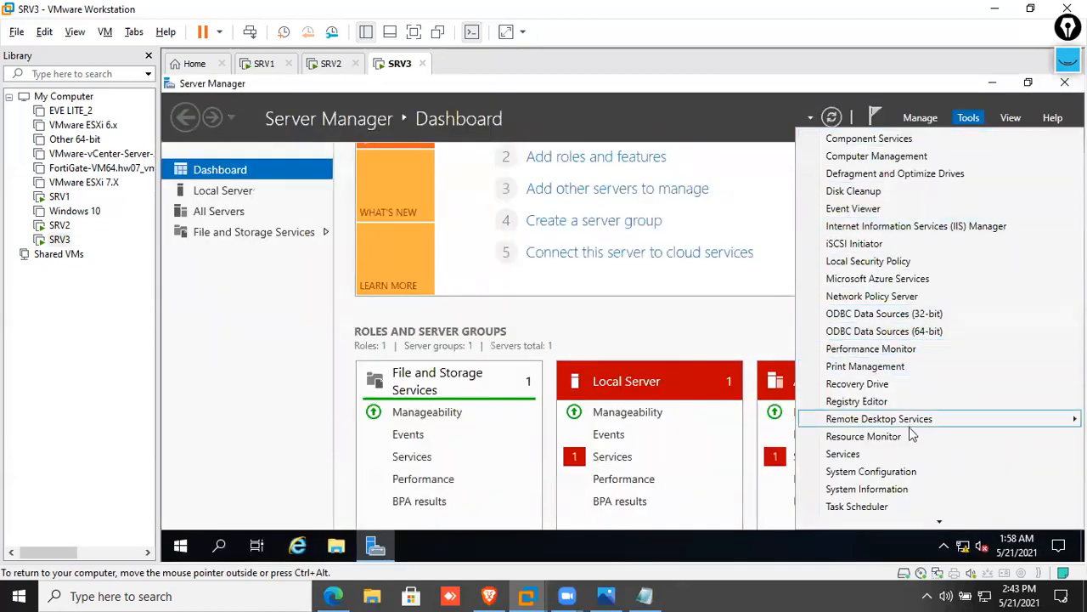
pyautogui.moveTo(917, 419)
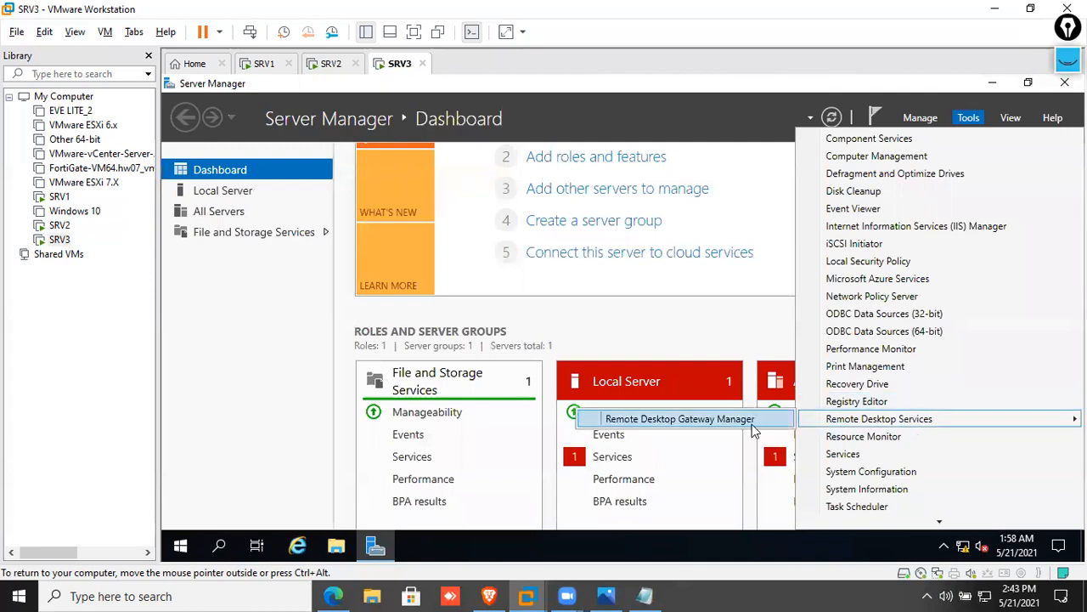
pyautogui.click(703, 419)
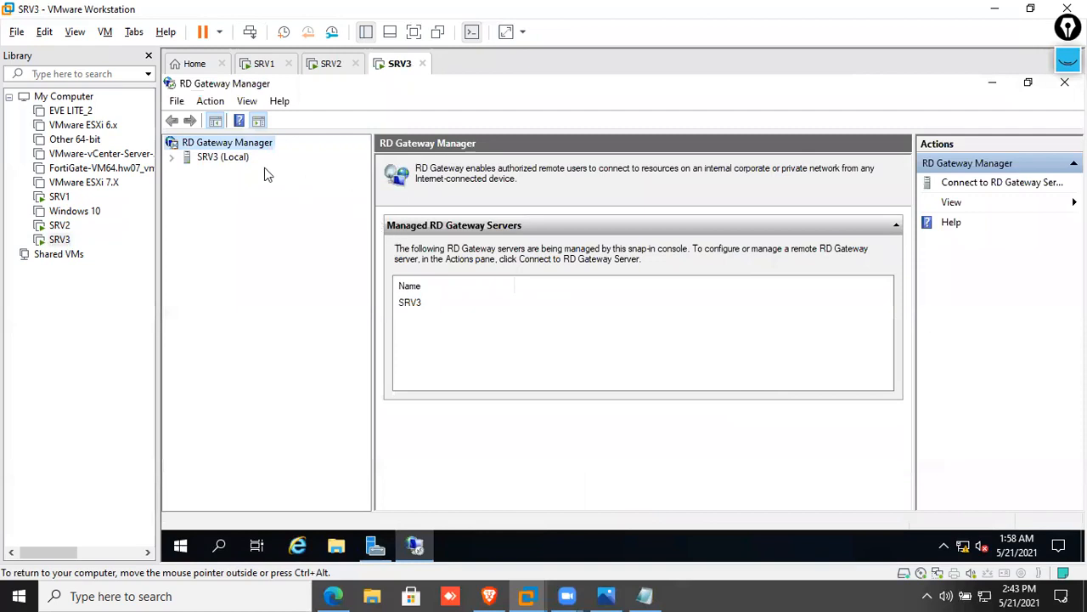
pyautogui.doubleClick(223, 160)
pyautogui.doubleClick(228, 171)
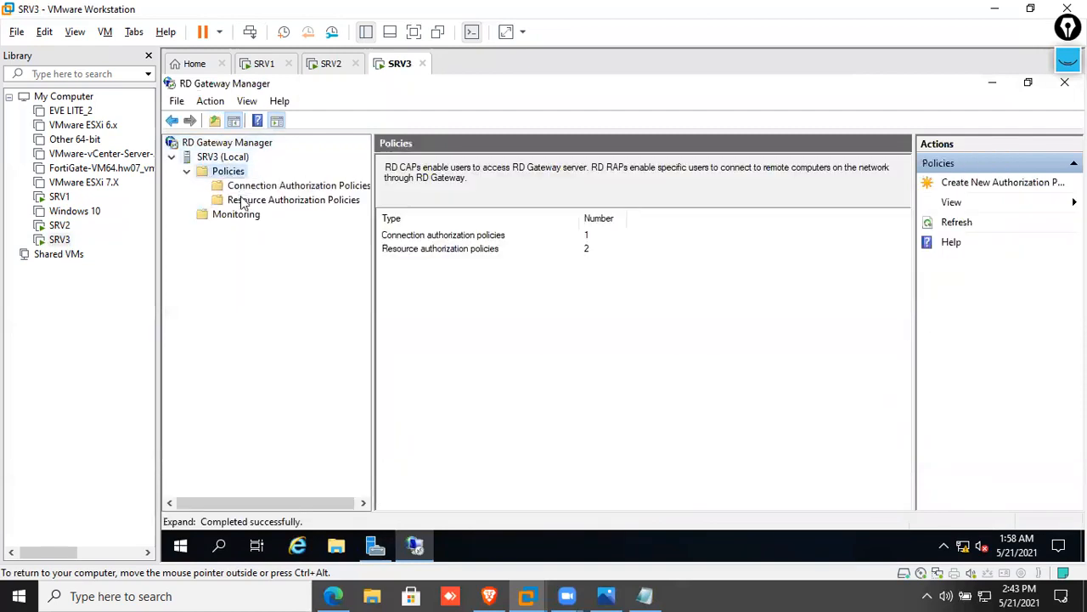
pyautogui.click(247, 201)
pyautogui.click(278, 186)
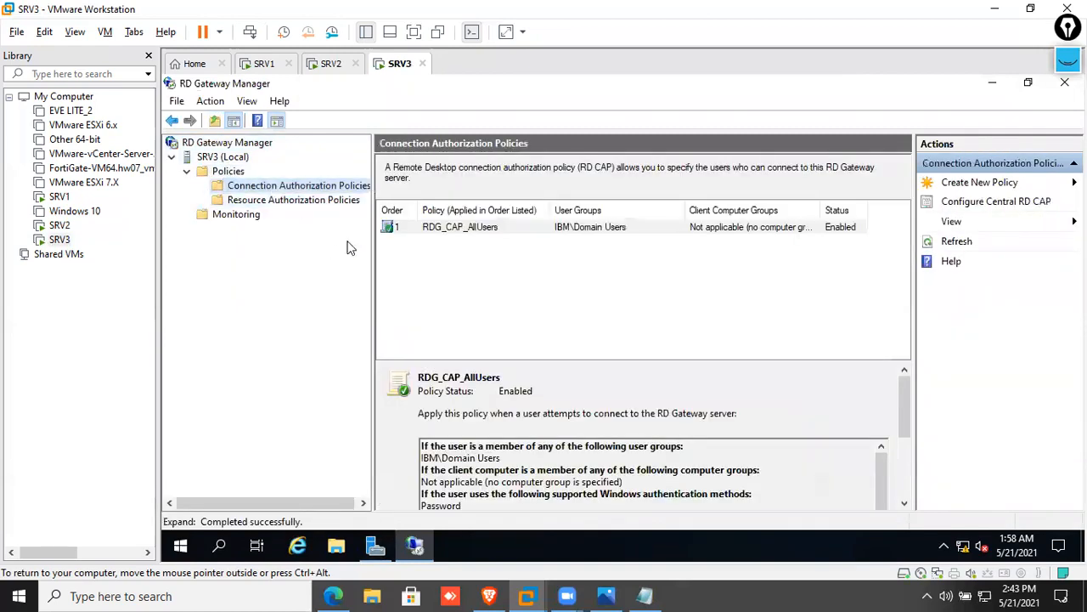
pyautogui.click(477, 229)
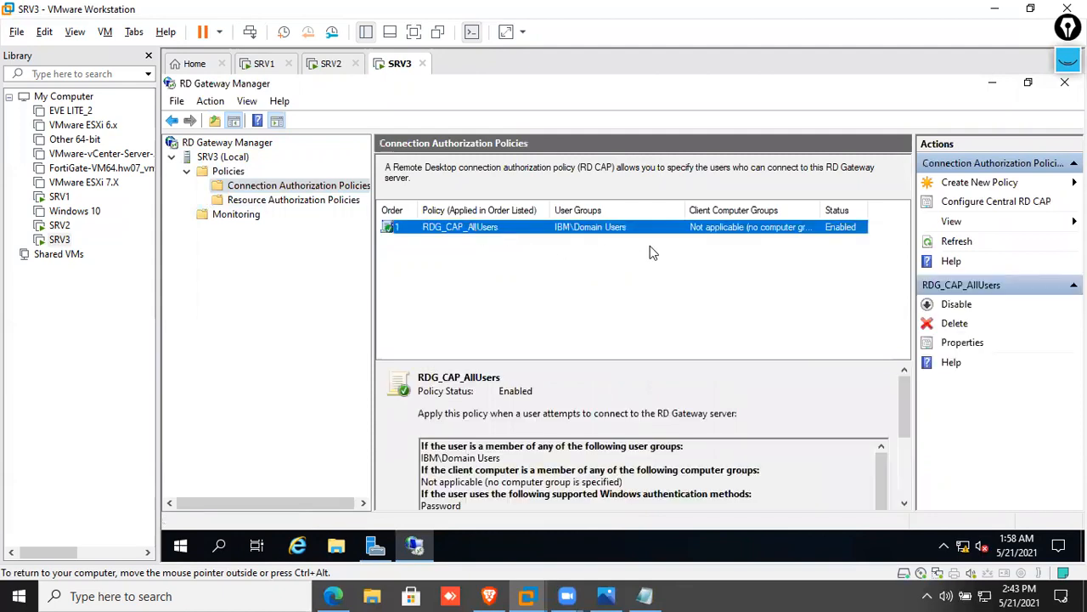
pyautogui.click(237, 218)
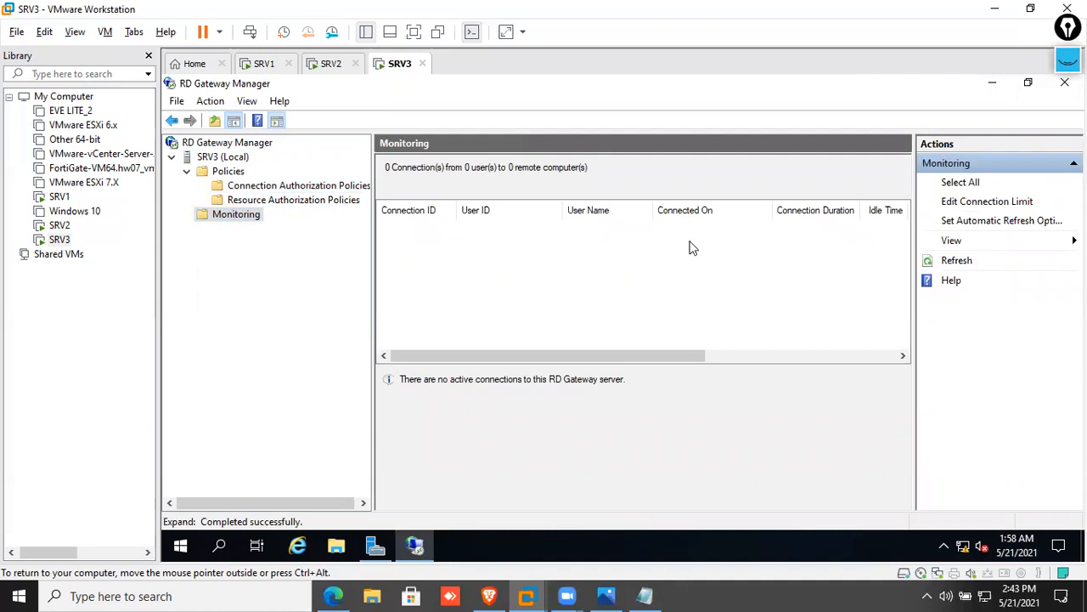
pyautogui.click(947, 260)
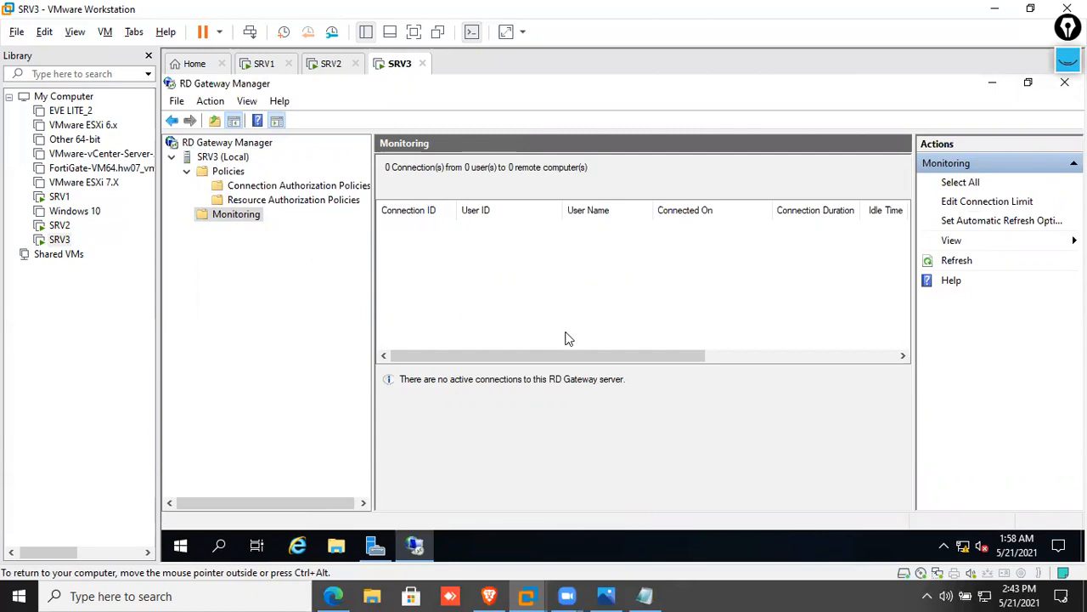
# Power on the Windows 10 virtual machine and sign in with its password
pyautogui.click(64, 212)
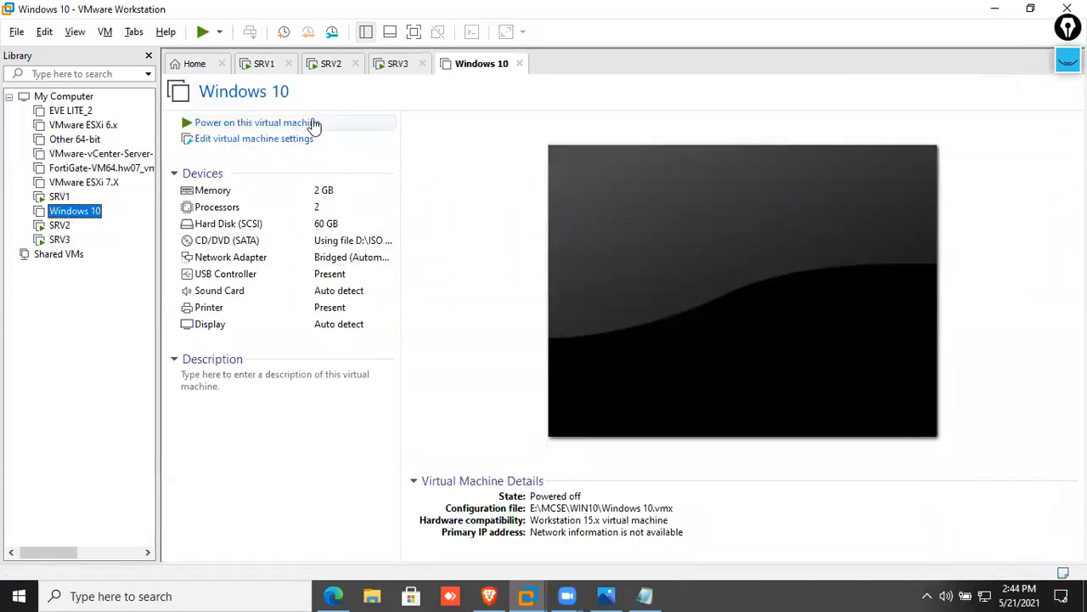
pyautogui.click(307, 122)
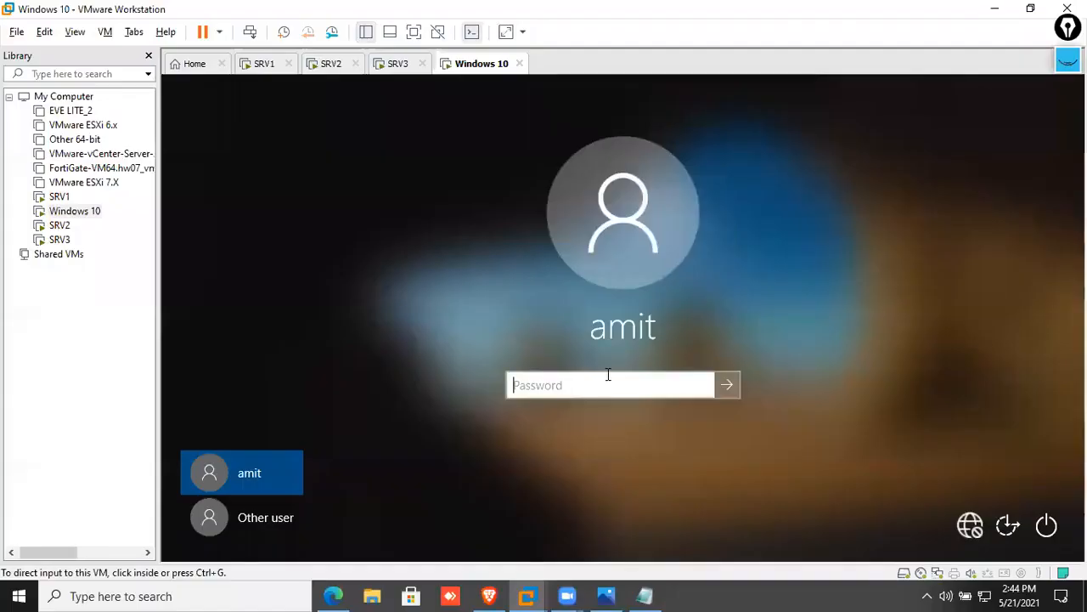
pyautogui.click(594, 393)
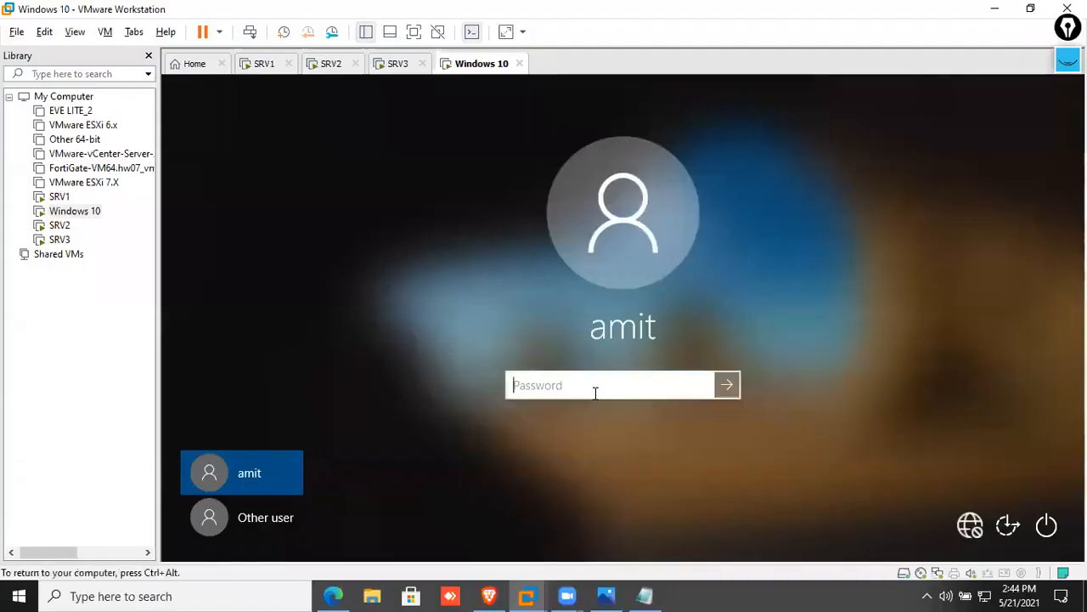
pyautogui.write('********')
pyautogui.press('Return')
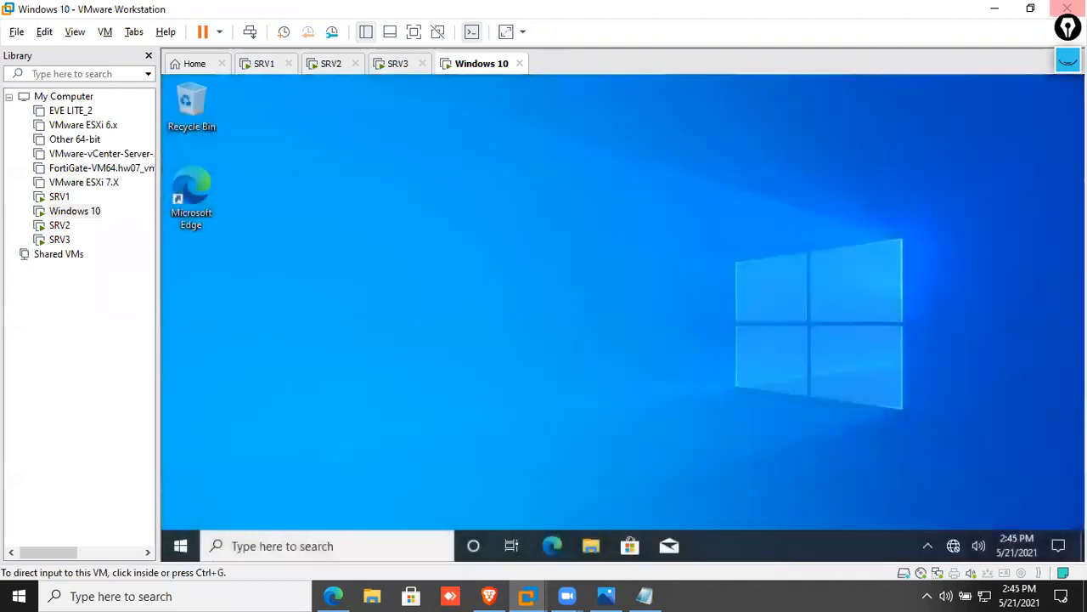
# Refresh the Windows 10 desktop and launch Notepad from the Run box
pyautogui.rightClick(580, 235)
pyautogui.click(564, 289)
pyautogui.press('super+r')
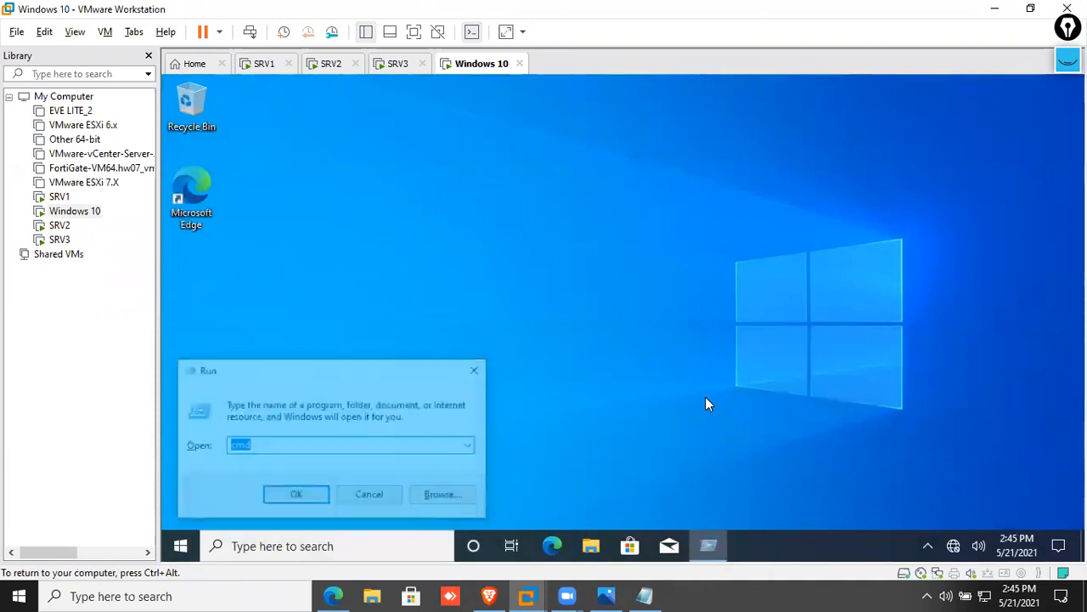
pyautogui.write('note')
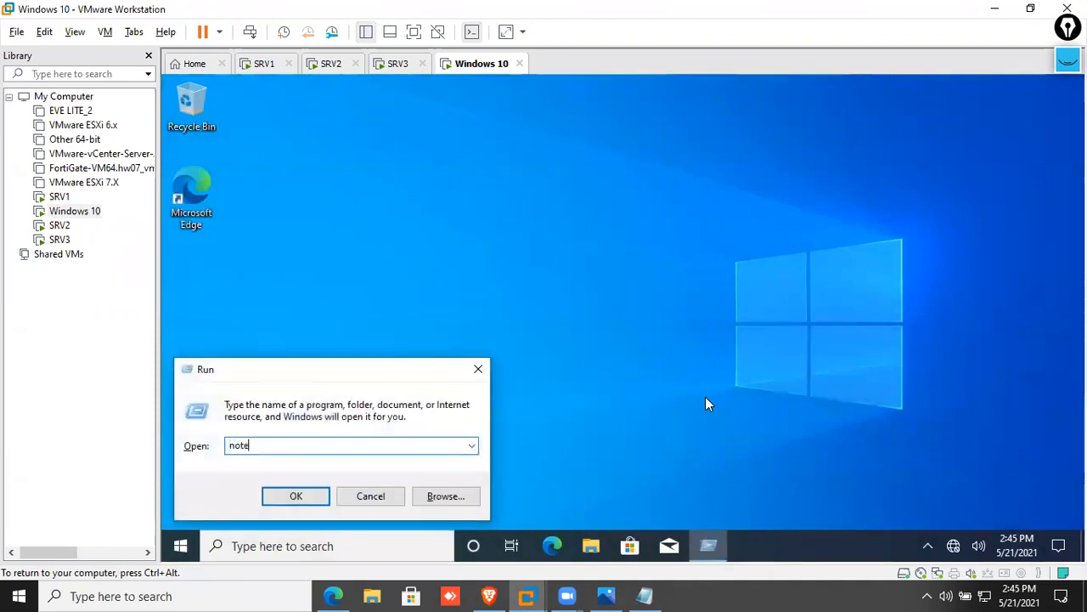
pyautogui.write('pad')
pyautogui.press('Return')
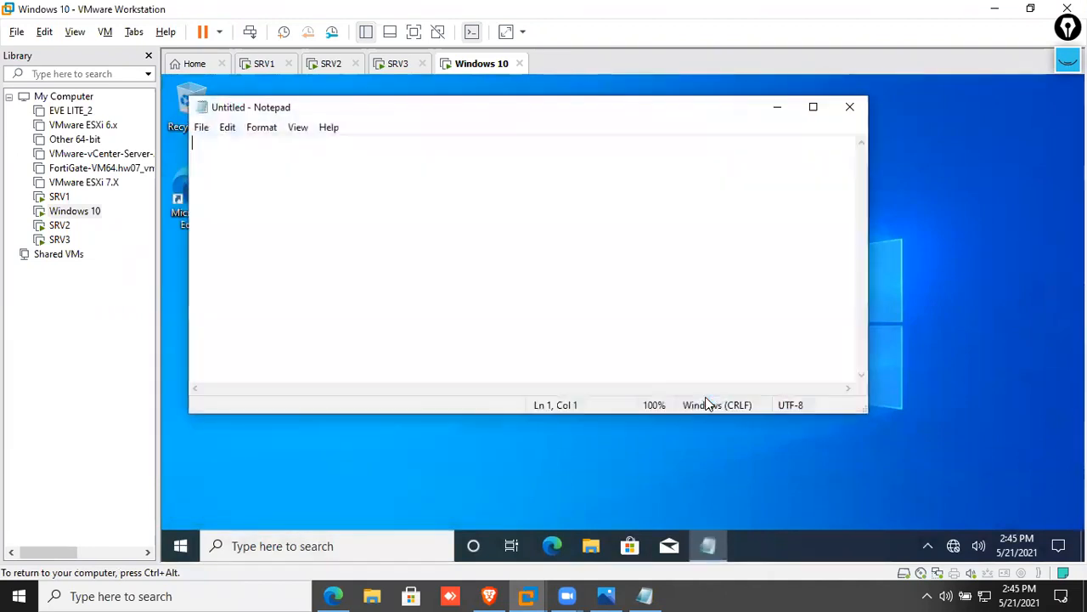
# Set Notepad's font to bold at size 28
pyautogui.click(266, 128)
pyautogui.click(274, 166)
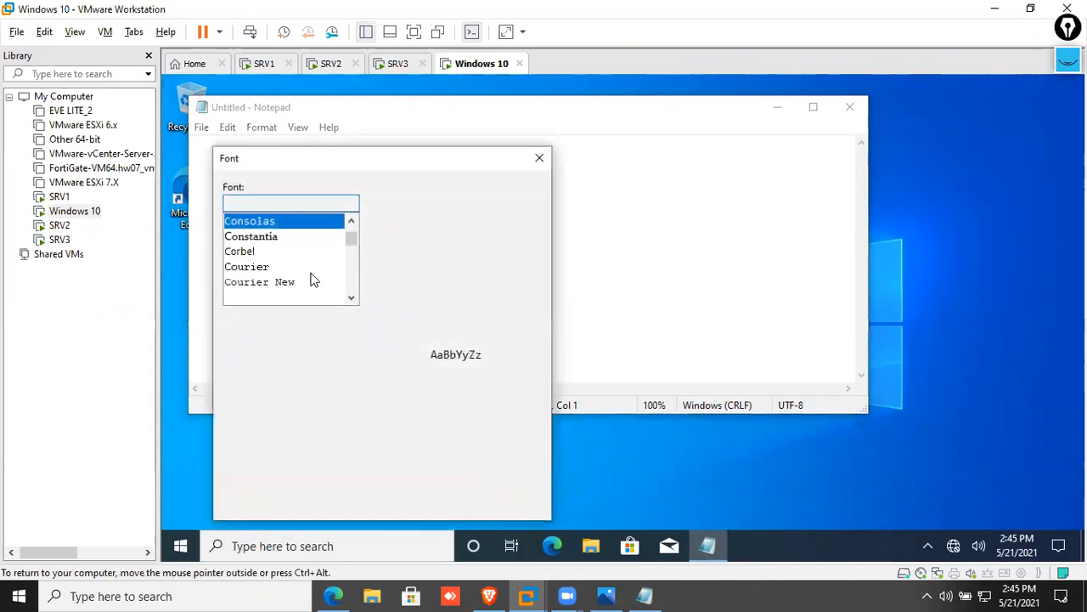
pyautogui.click(410, 254)
pyautogui.click(497, 290)
pyautogui.scroll(-1, 501, 272)
pyautogui.click(497, 291)
pyautogui.click(448, 503)
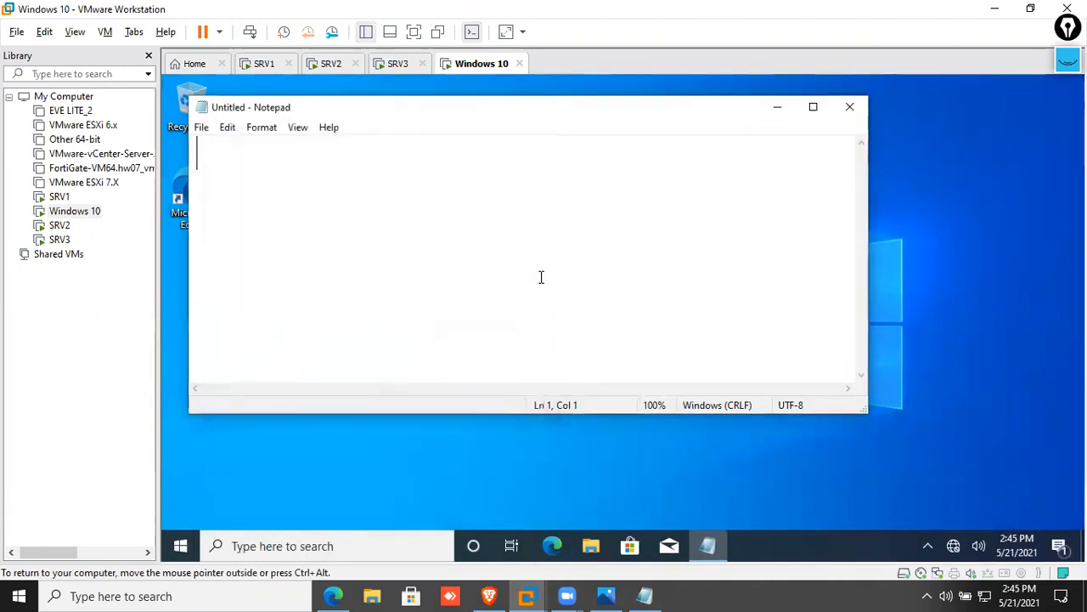
# Note 'SRV2.ibm.com.np - Session host' and 'SRV3.ibm.com.np - RD Gateway Server' on two lines
pyautogui.write('SRV2.')
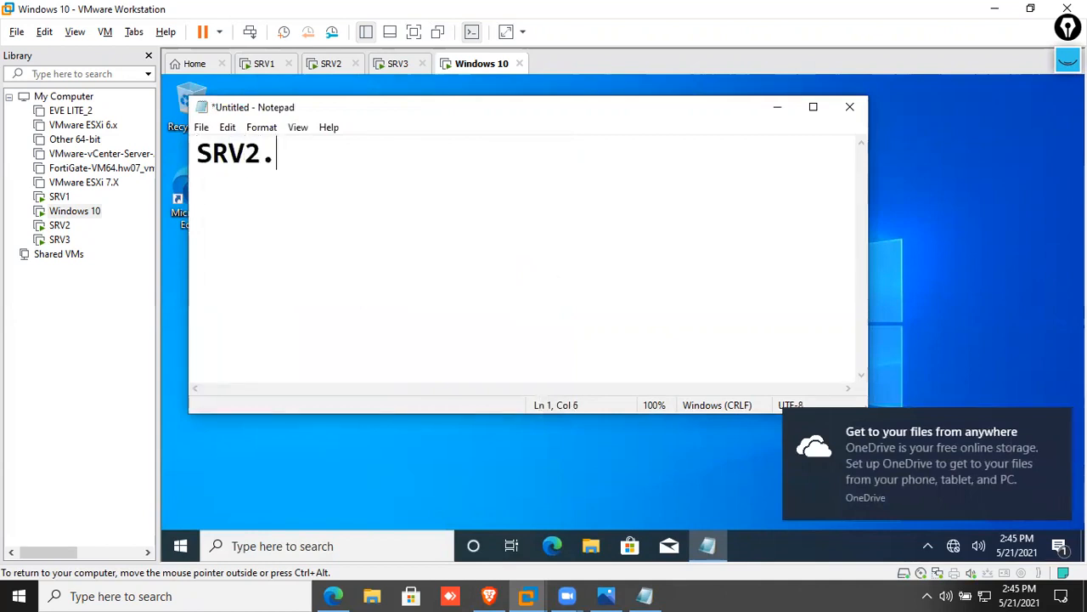
pyautogui.write('ibm.com.')
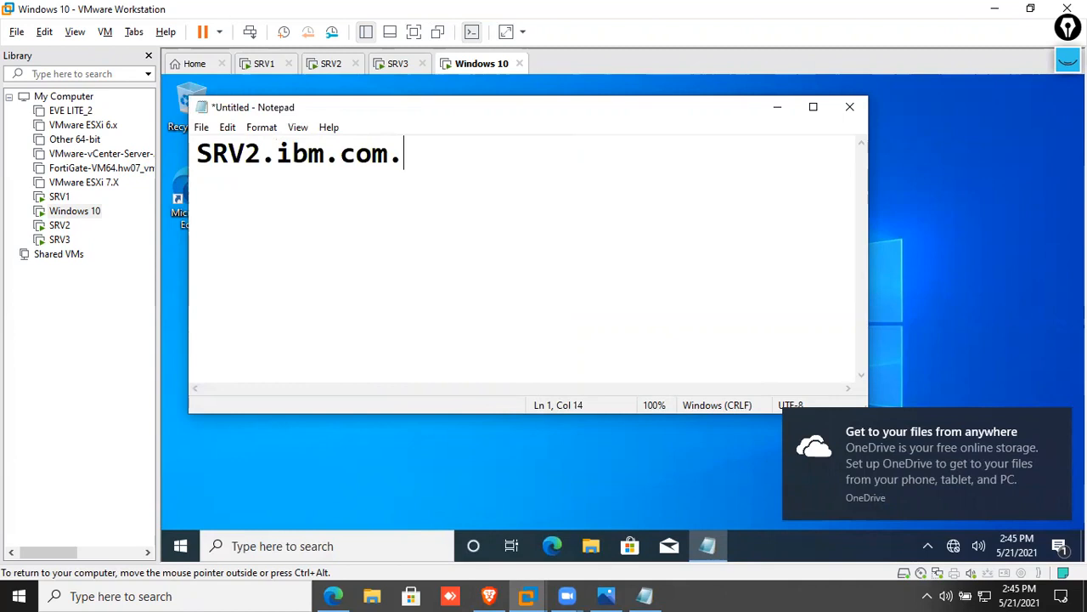
pyautogui.write('np  - ')
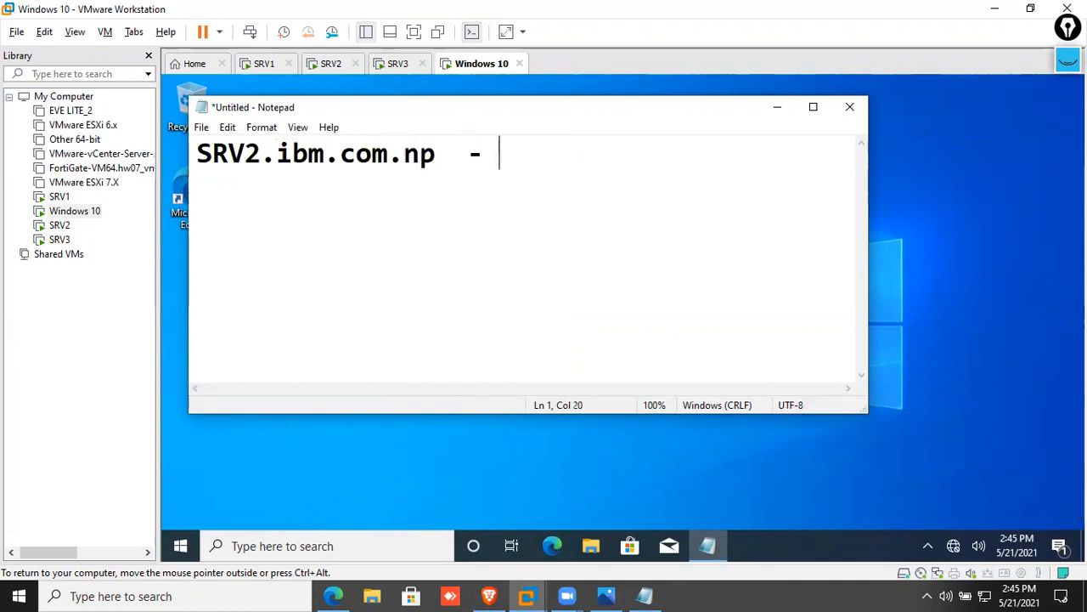
pyautogui.write('Session ')
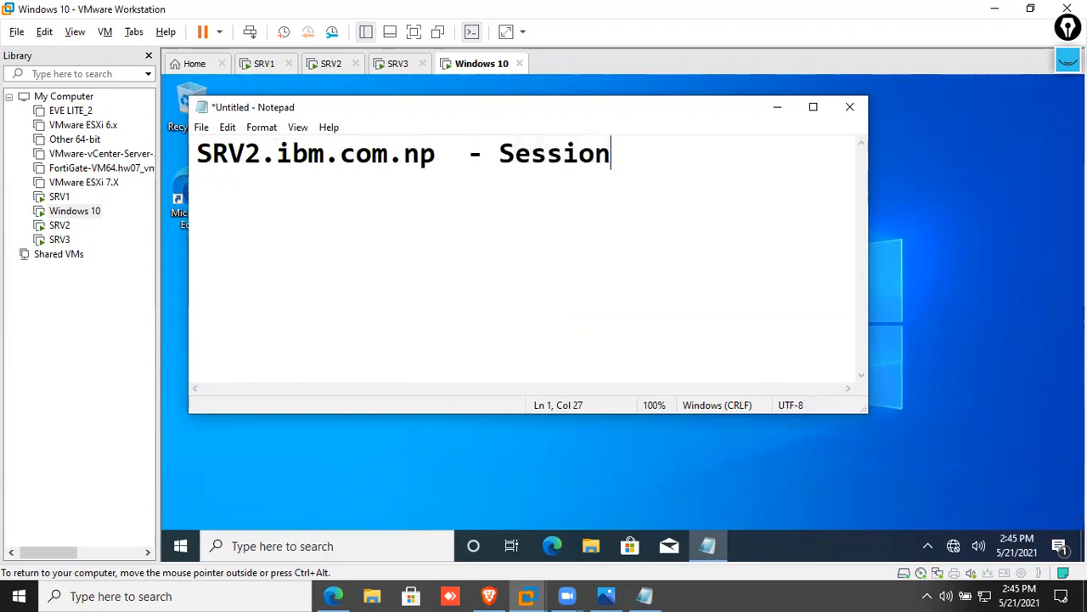
pyautogui.write('host SRV')
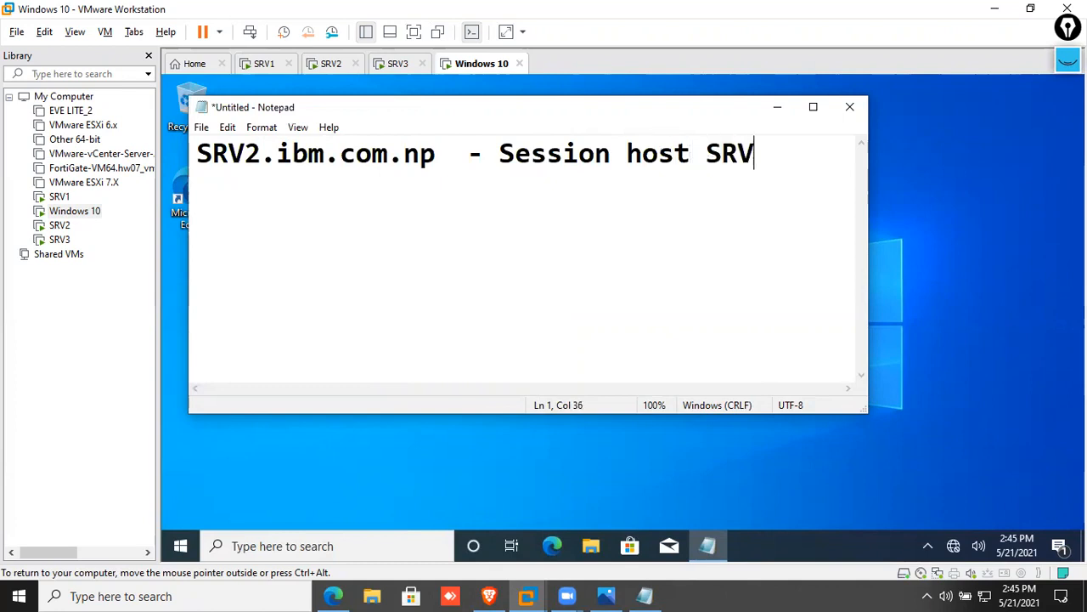
pyautogui.press('Return')
pyautogui.write('SRV')
pyautogui.write('3.ibm.con.')
pyautogui.press('BackSpace')
pyautogui.press('BackSpace')
pyautogui.write('m.nop')
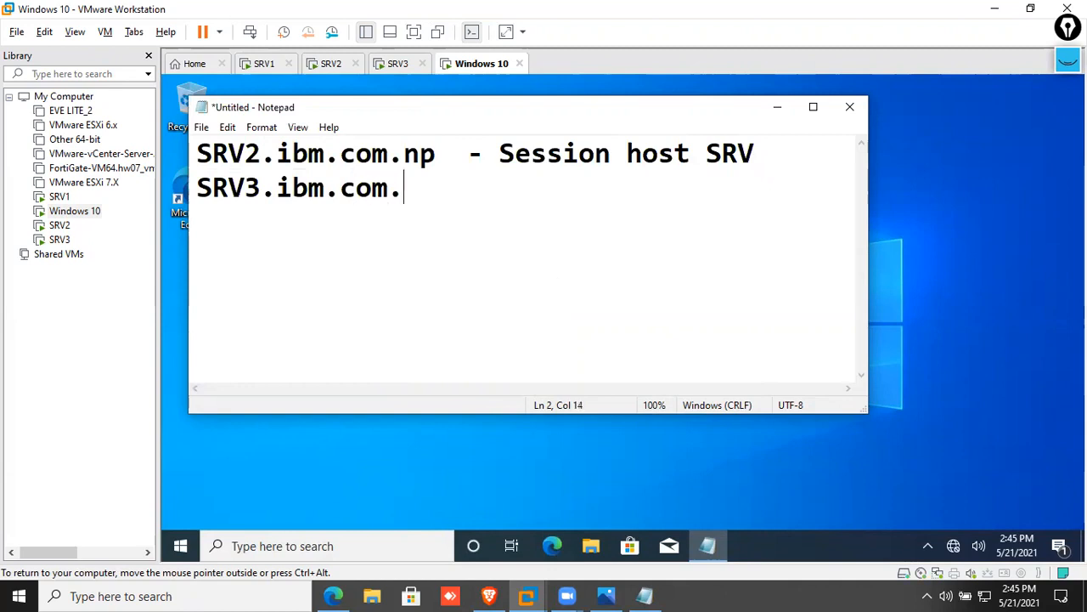
pyautogui.press('BackSpace')
pyautogui.press('BackSpace')
pyautogui.write('[p')
pyautogui.press('BackSpace')
pyautogui.press('BackSpace')
pyautogui.write('p   -')
pyautogui.press('BackSpace')
pyautogui.write('- RD Gate')
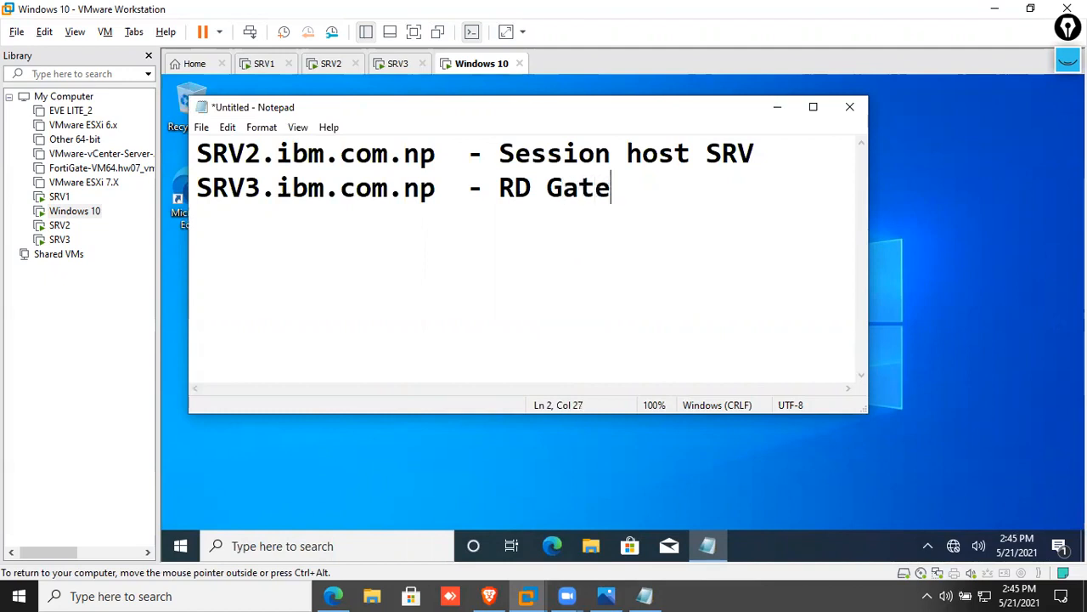
pyautogui.write('way Server')
pyautogui.press('Return')
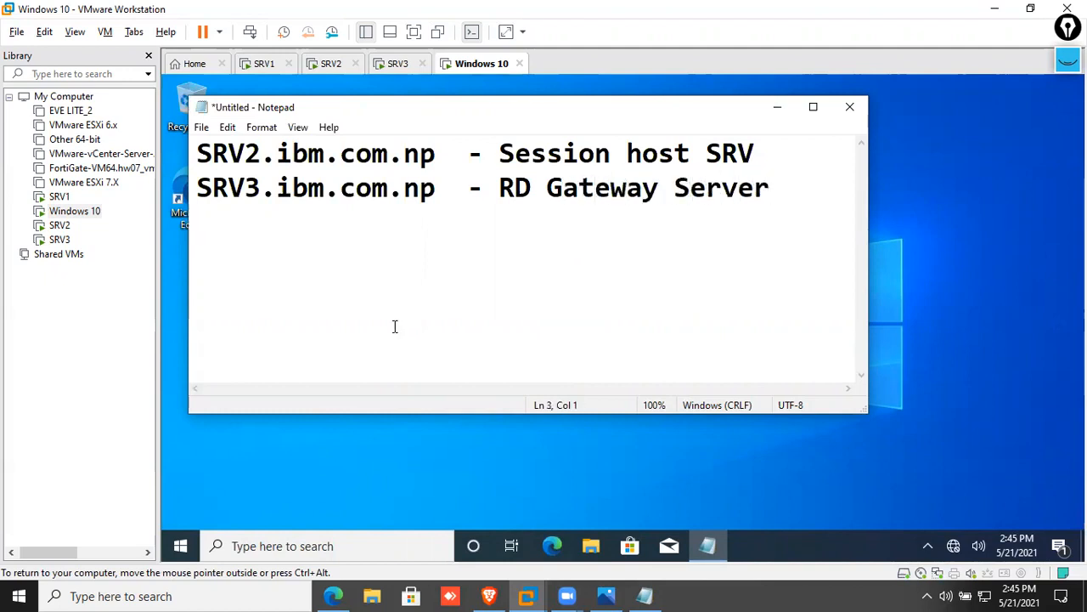
# Highlight and deselect the two server lines, then bring up the Run dialog
pyautogui.moveTo(782, 187); pyautogui.dragTo(190, 190)
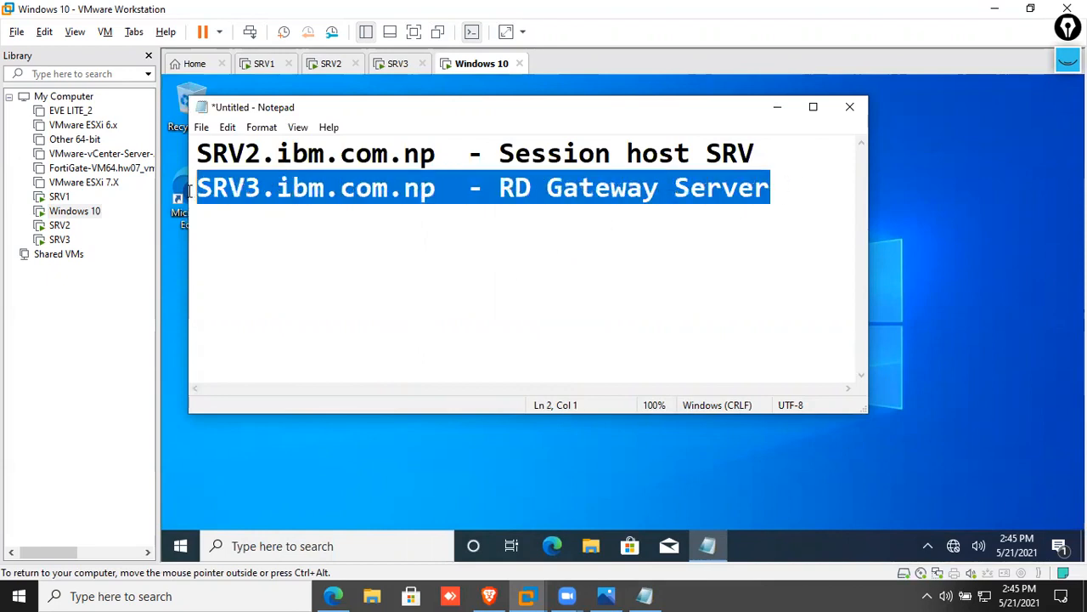
pyautogui.moveTo(761, 154); pyautogui.dragTo(201, 155)
pyautogui.click(447, 213)
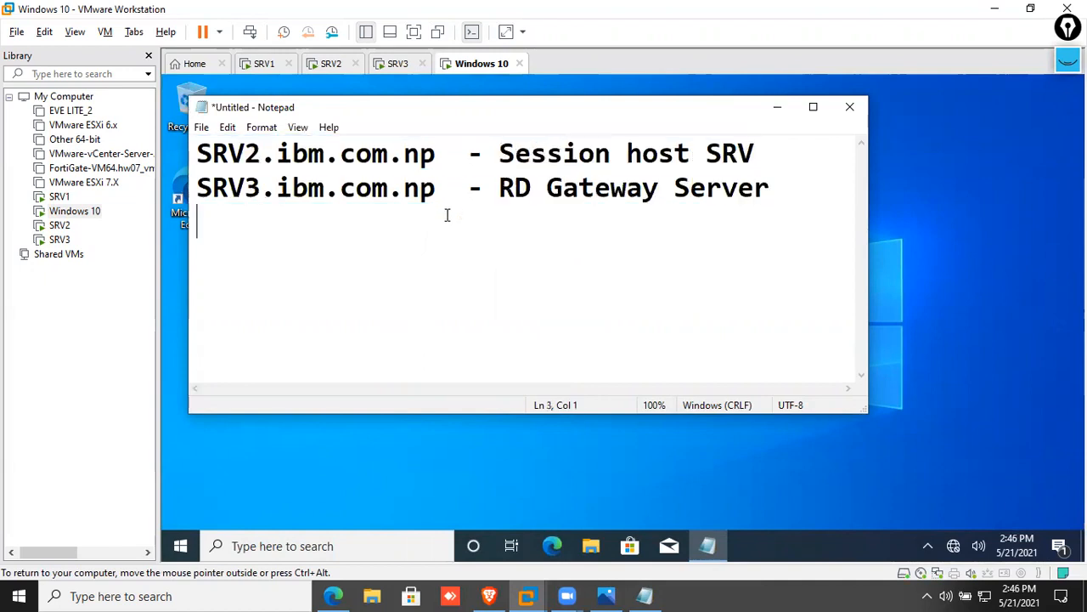
pyautogui.moveTo(774, 189); pyautogui.dragTo(199, 151)
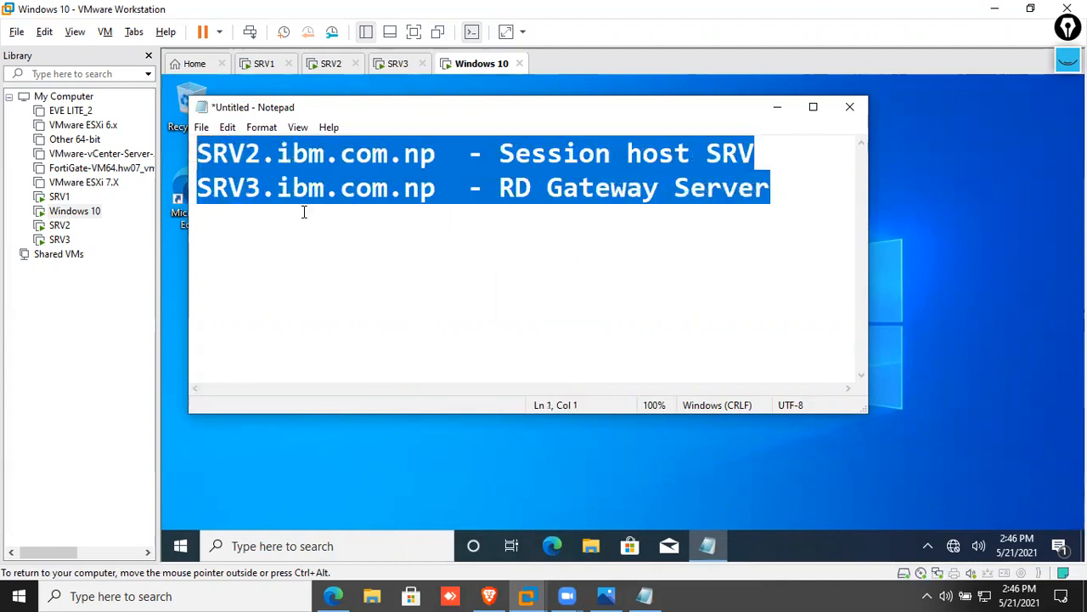
pyautogui.click(552, 215)
pyautogui.moveTo(777, 187); pyautogui.dragTo(199, 153)
pyautogui.click(467, 277)
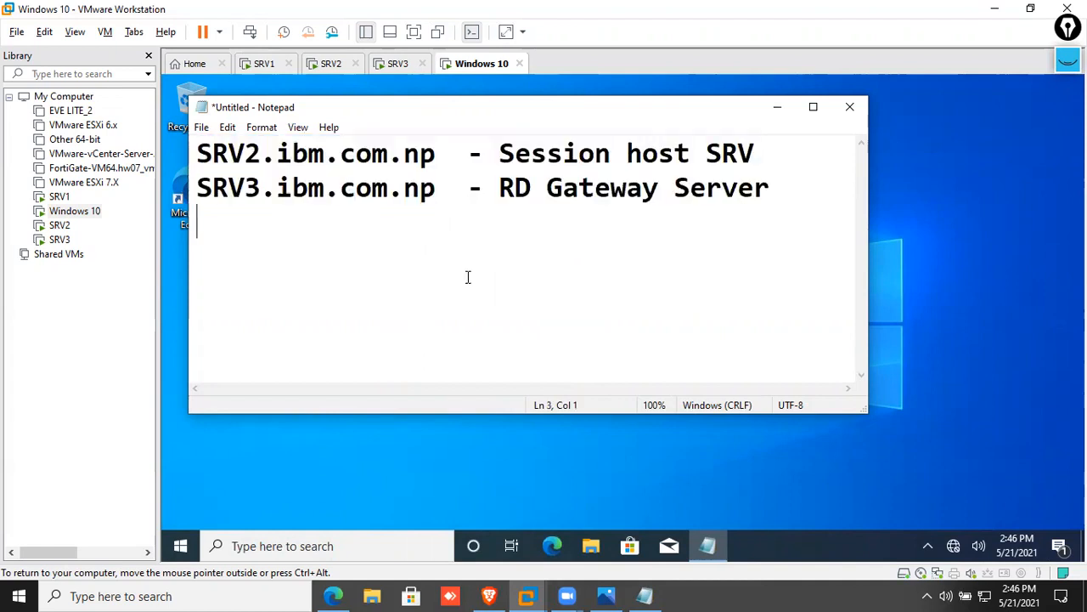
pyautogui.press('super+r')
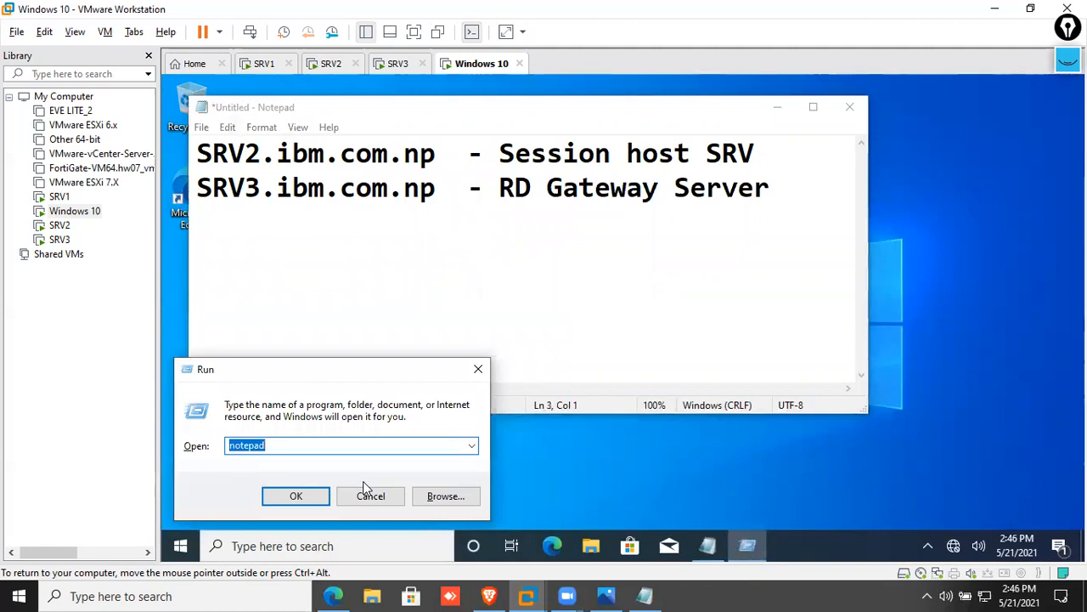
# Launch mstsc and set the RD Gateway server name to SRV3.ibm.com.np
pyautogui.press('BackSpace')
pyautogui.write('m')
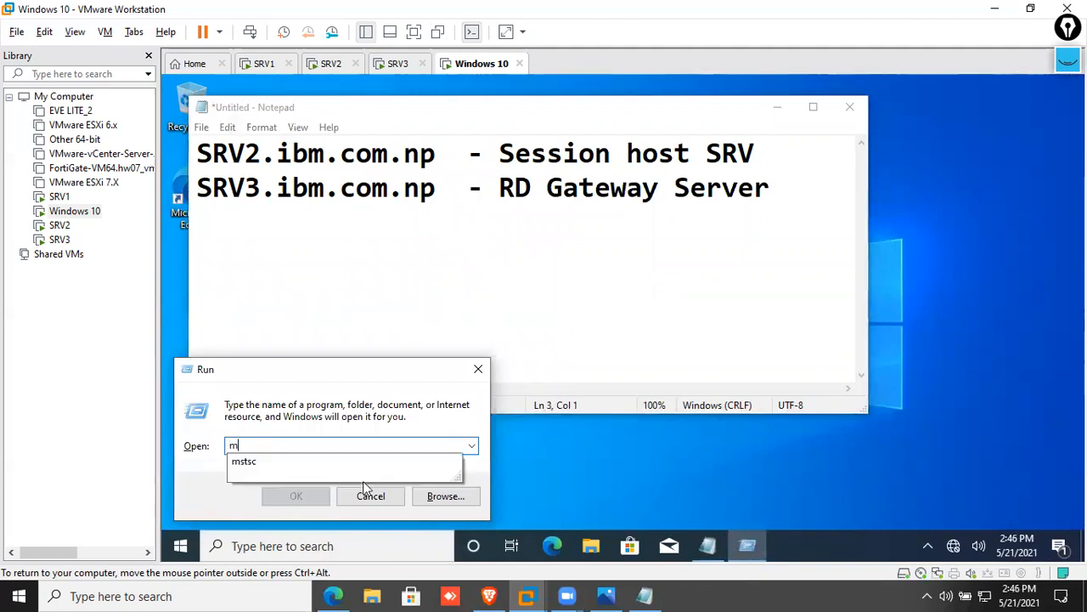
pyautogui.write('stsc')
pyautogui.press('Return')
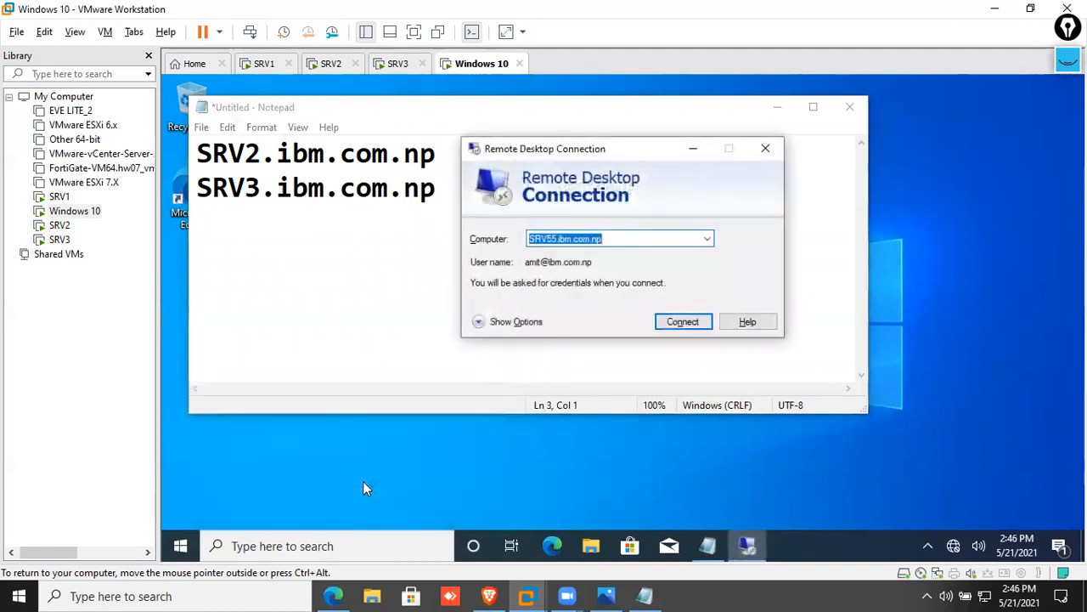
pyautogui.click(519, 323)
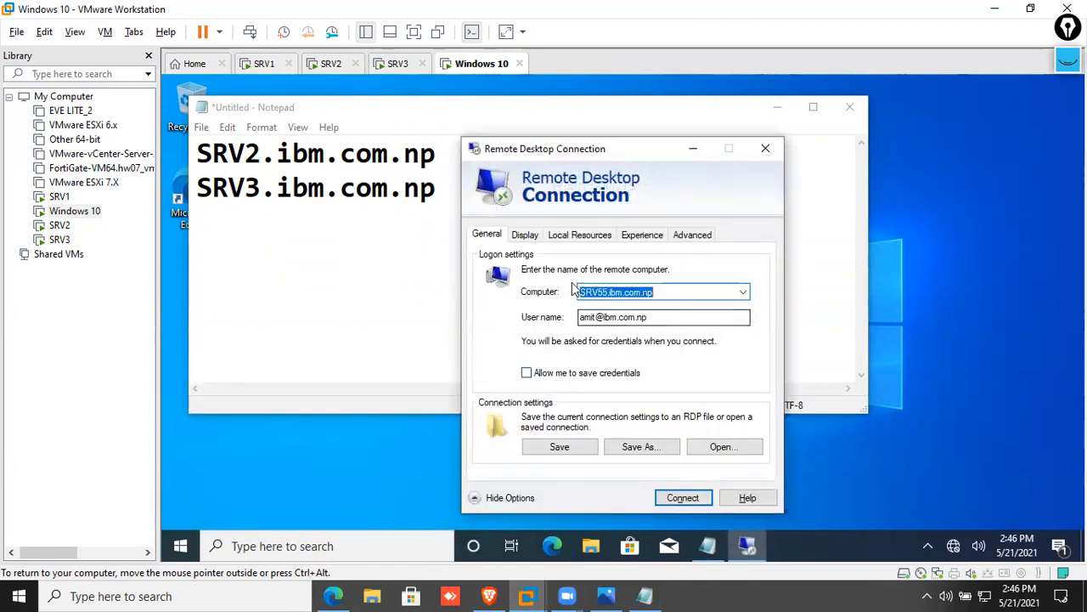
pyautogui.click(697, 241)
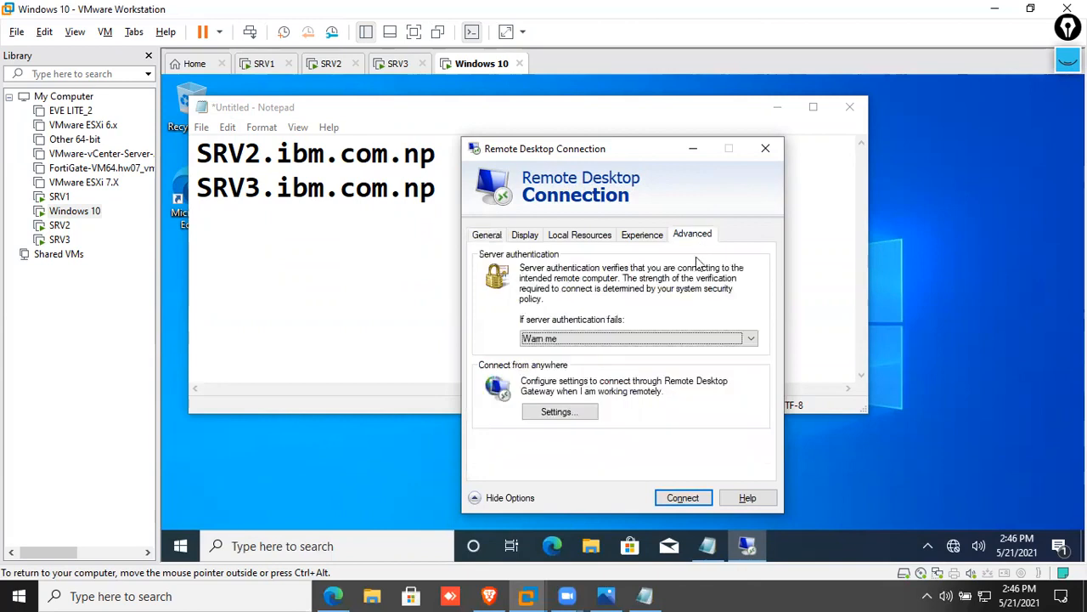
pyautogui.click(559, 411)
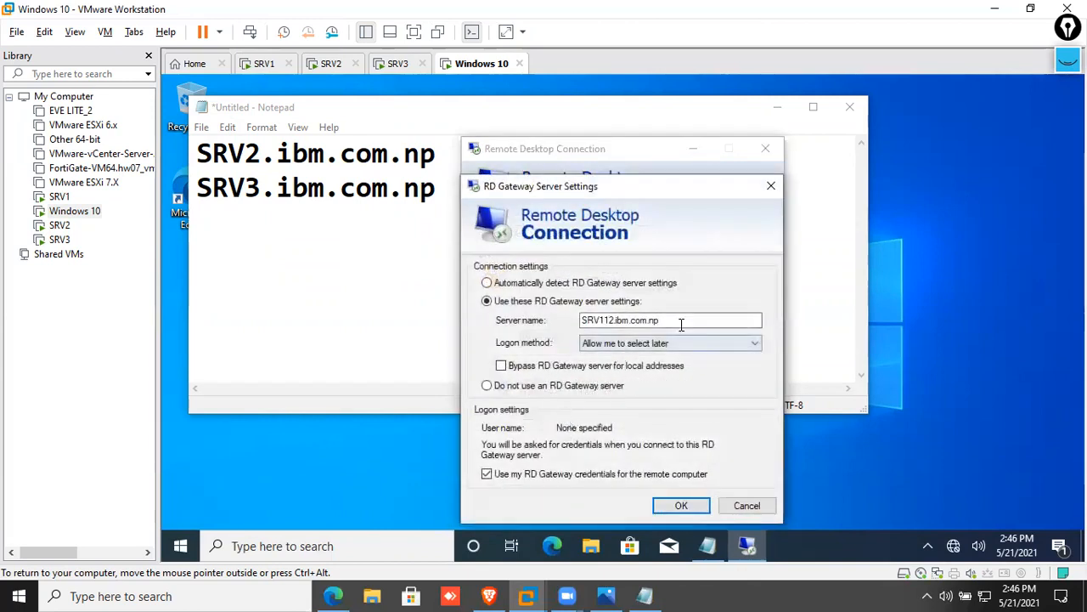
pyautogui.moveTo(613, 319); pyautogui.dragTo(575, 320)
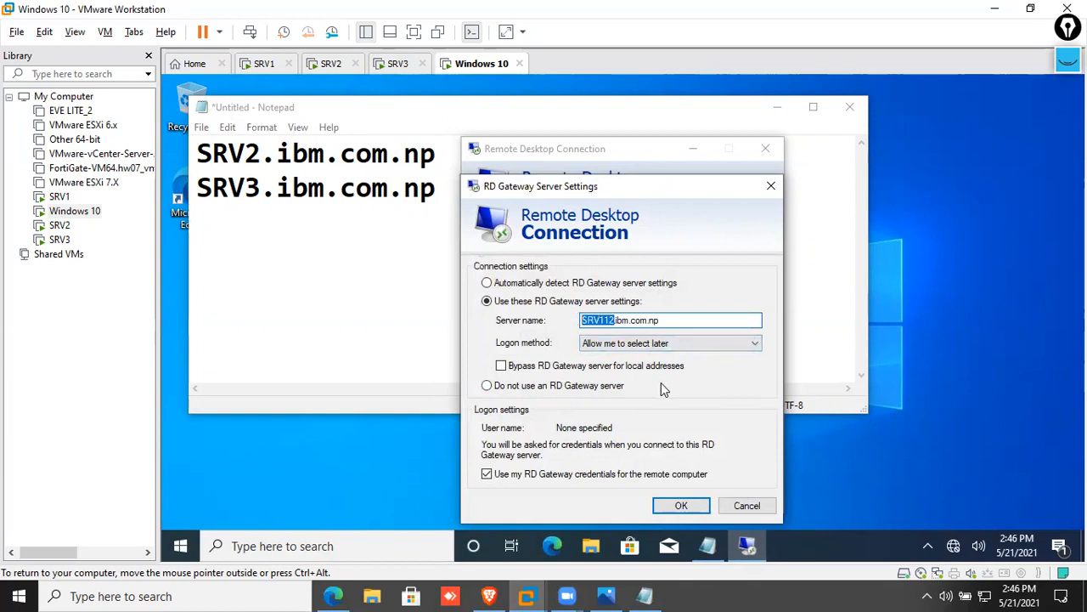
pyautogui.press('BackSpace')
pyautogui.write('SRV3')
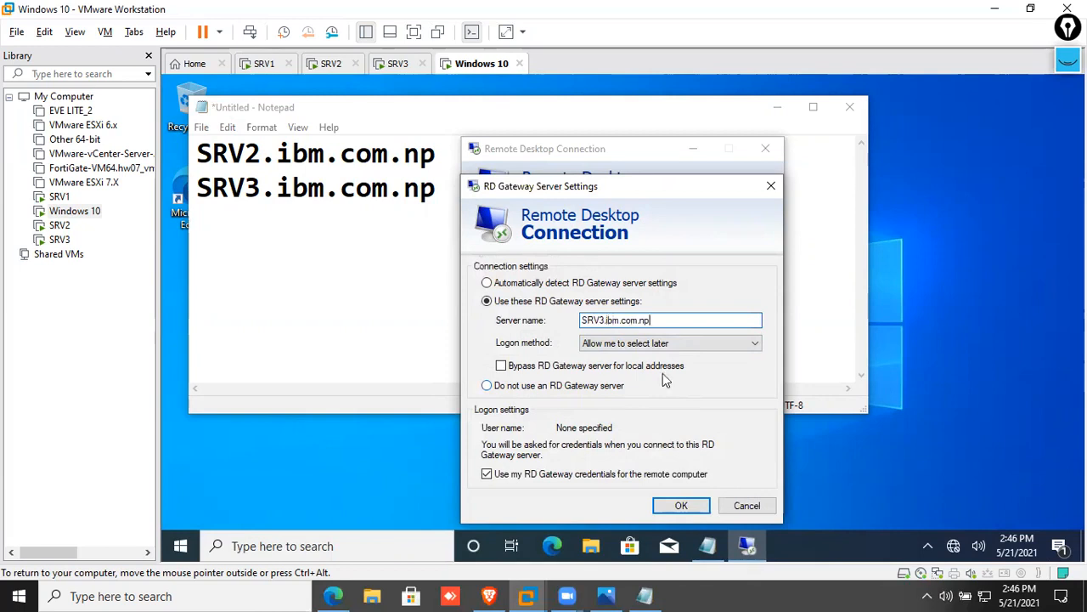
pyautogui.click(692, 510)
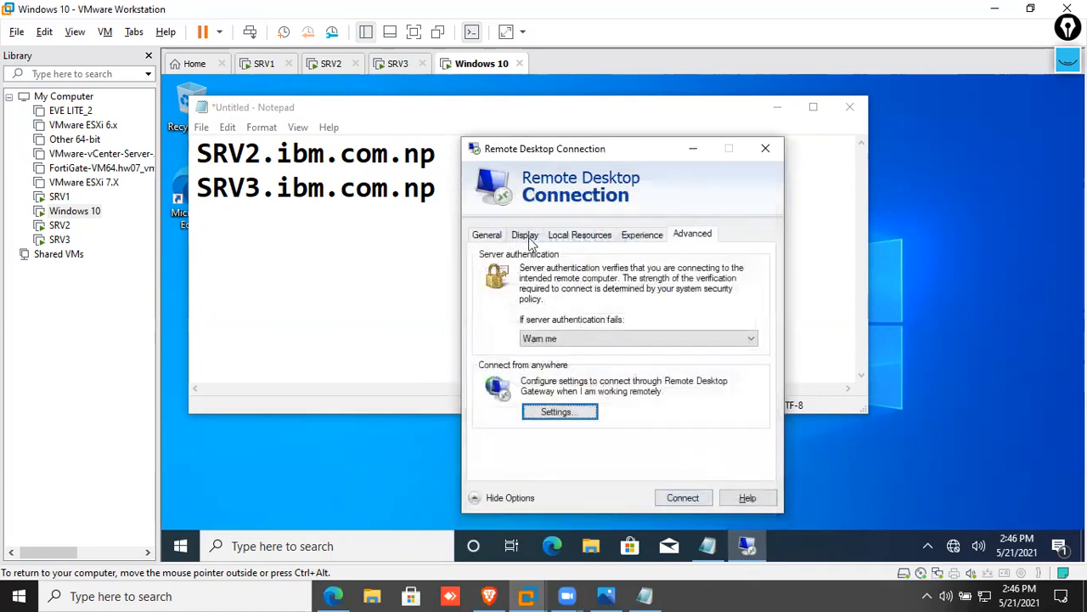
# Set the remote computer name to SRV2.ibm.com.np on the General page
pyautogui.click(499, 241)
pyautogui.click(678, 292)
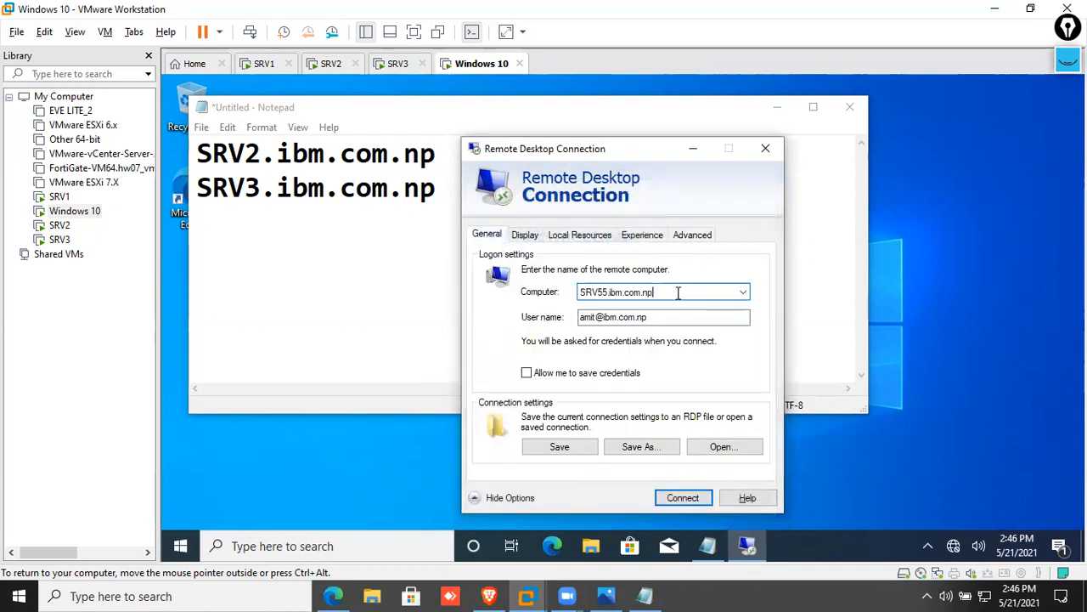
pyautogui.press('Left')
pyautogui.press('Left')
pyautogui.press('Left')
pyautogui.press('Left')
pyautogui.press('Left')
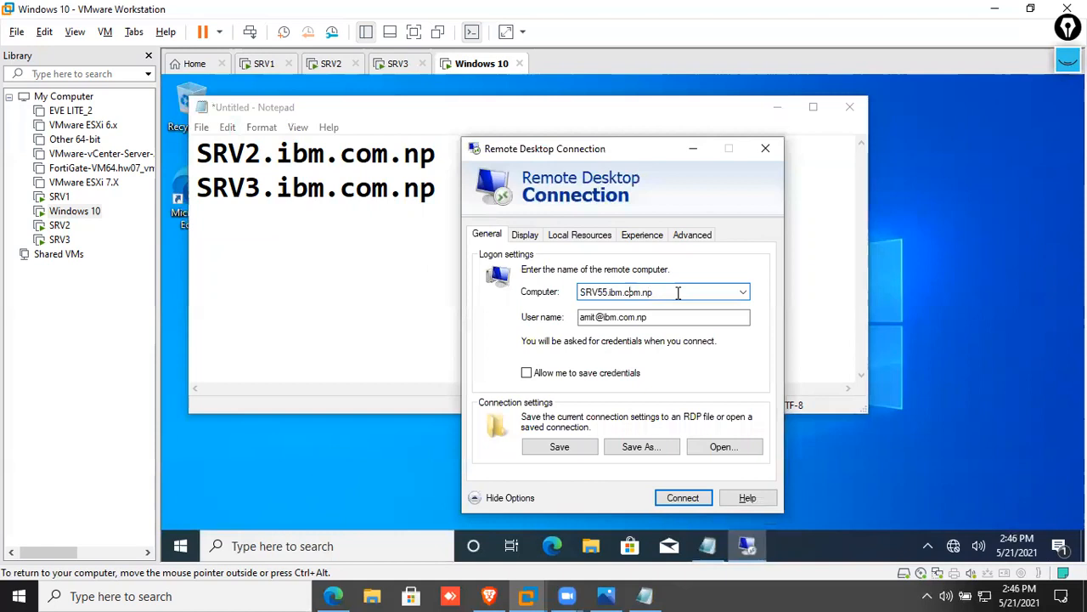
pyautogui.press('BackSpace')
pyautogui.press('BackSpace')
pyautogui.press('BackSpace')
pyautogui.press('BackSpace')
pyautogui.press('BackSpace')
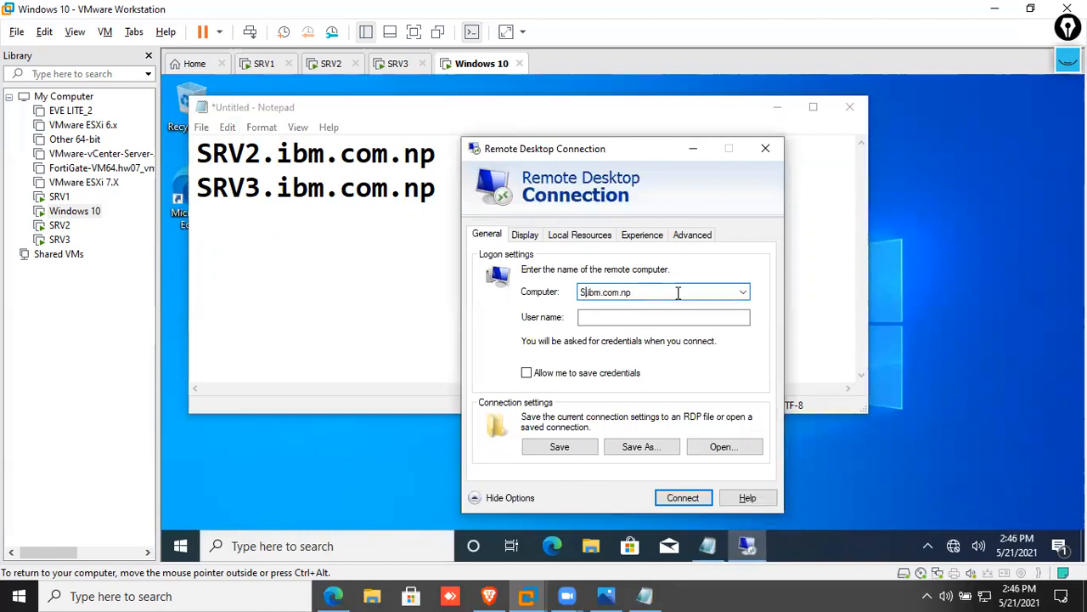
pyautogui.write('SRV2')
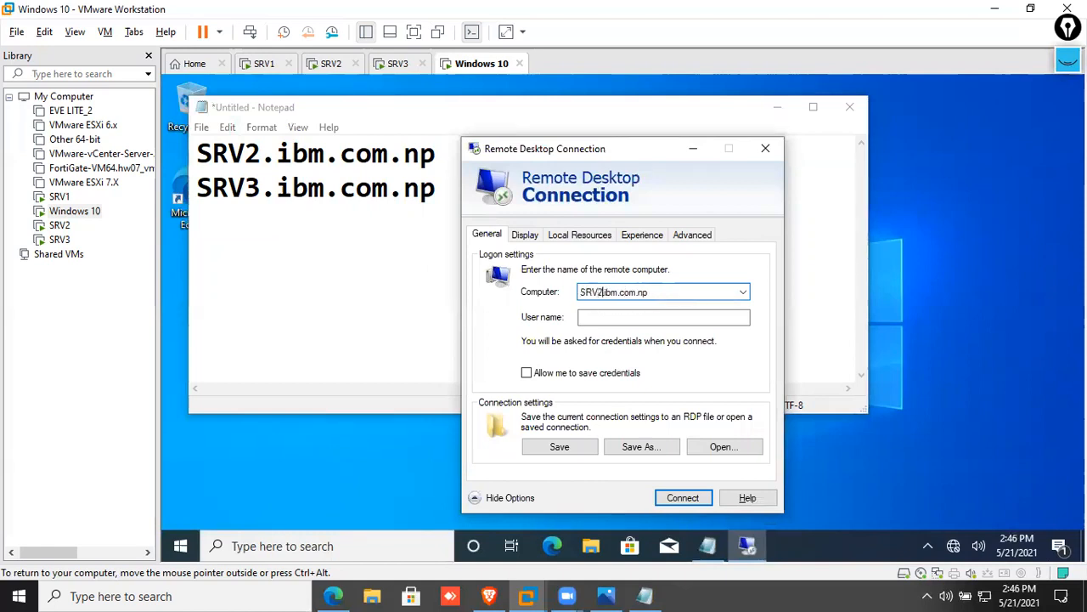
pyautogui.press('Tab')
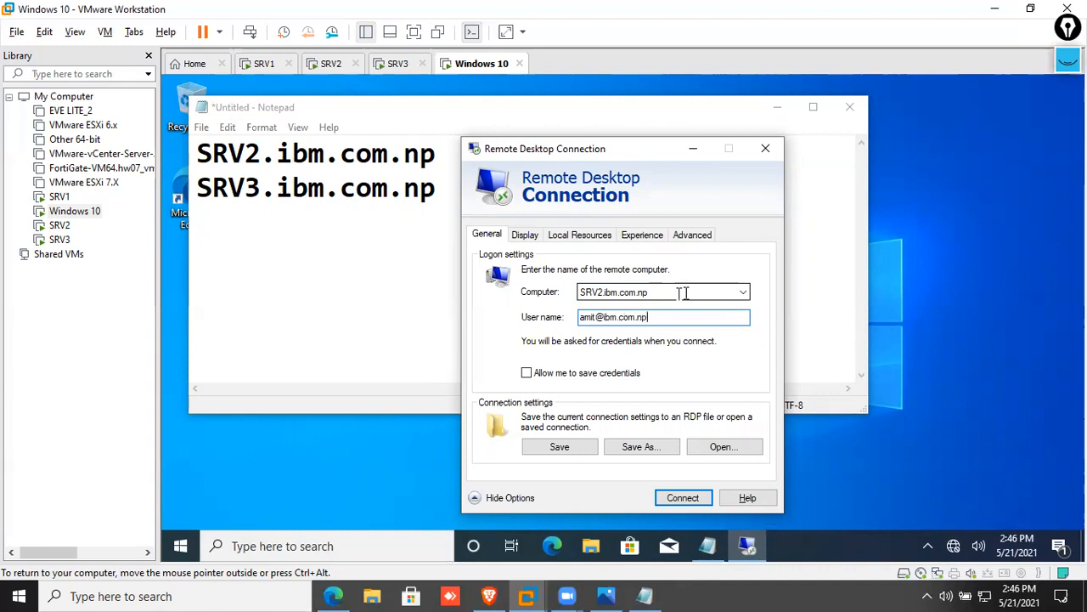
pyautogui.doubleClick(614, 291)
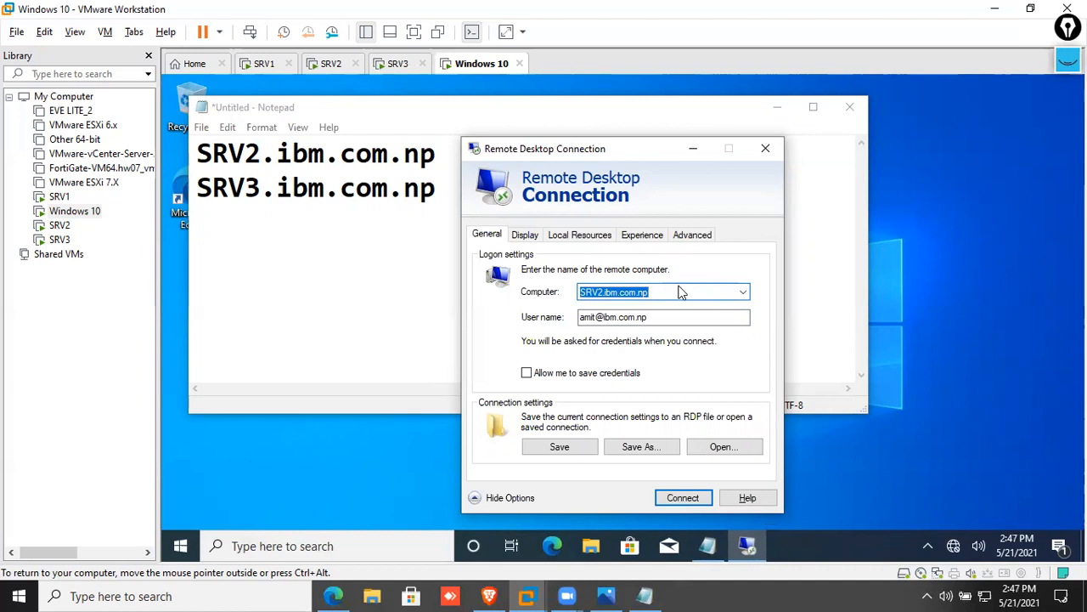
# Verify the SRV3.ibm.com.np gateway setting and connect to SRV2
pyautogui.click(693, 243)
pyautogui.click(558, 411)
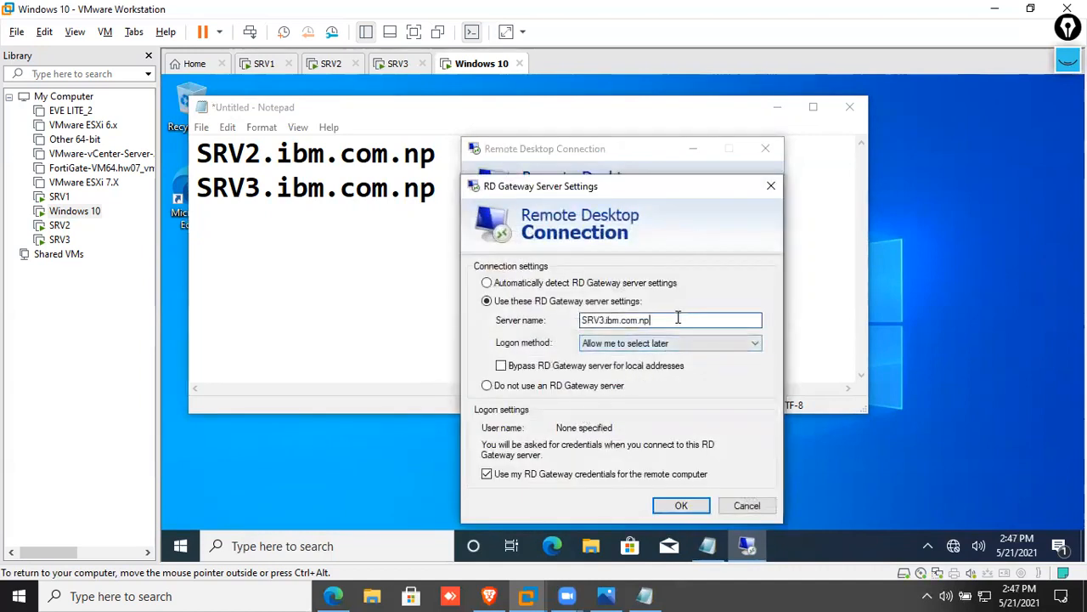
pyautogui.moveTo(678, 317); pyautogui.dragTo(557, 319)
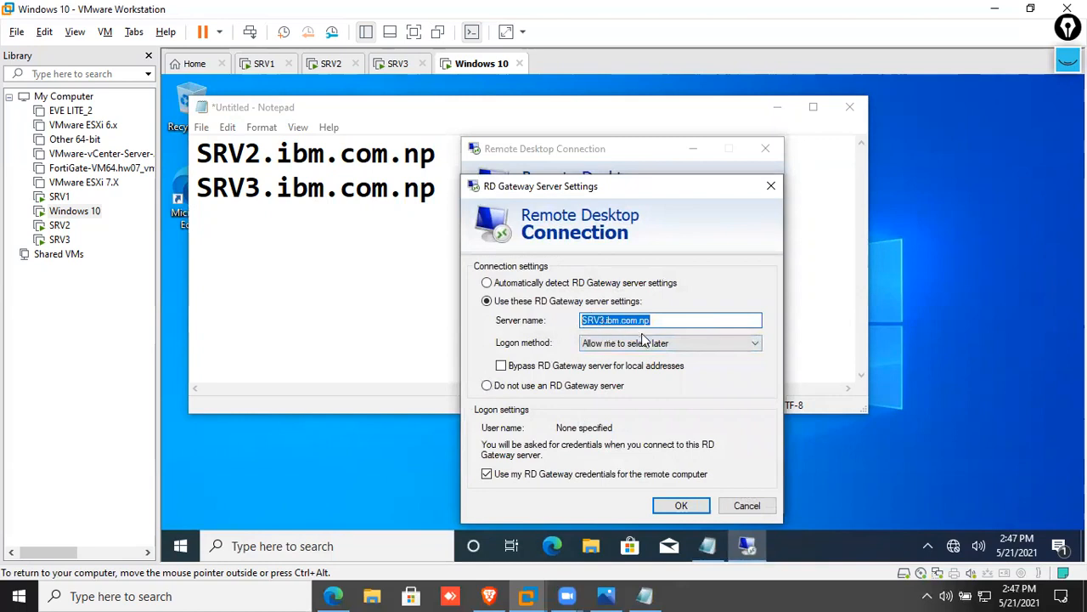
pyautogui.click(678, 504)
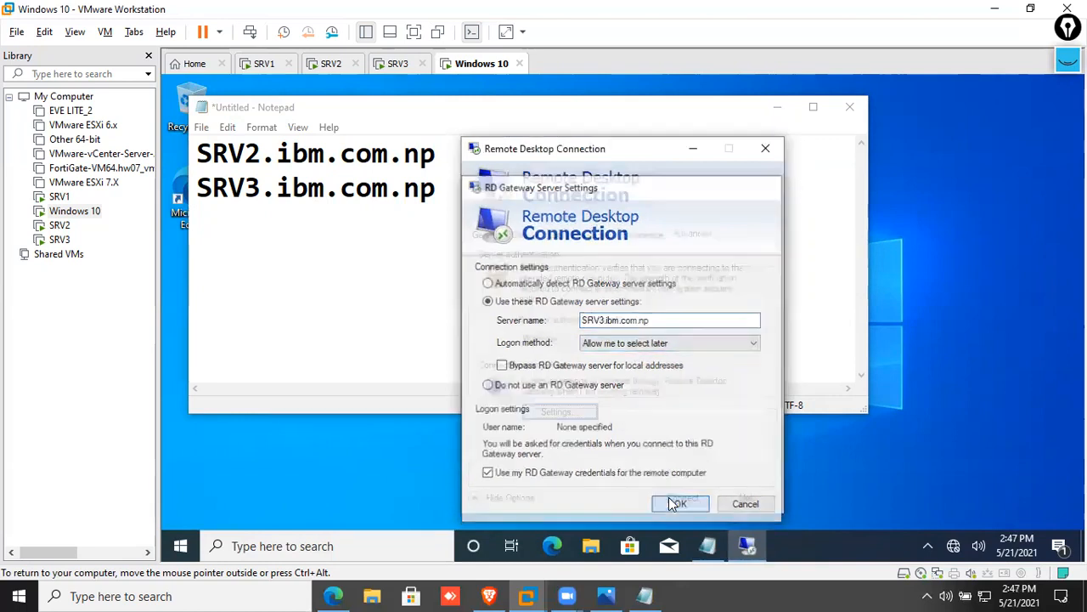
pyautogui.click(561, 411)
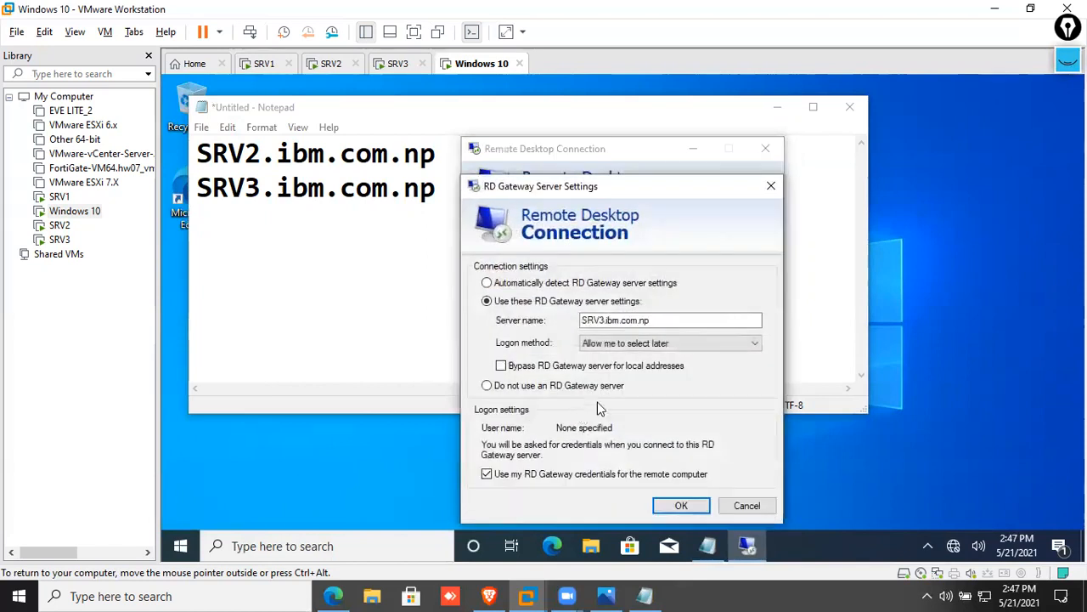
pyautogui.moveTo(660, 318); pyautogui.dragTo(562, 332)
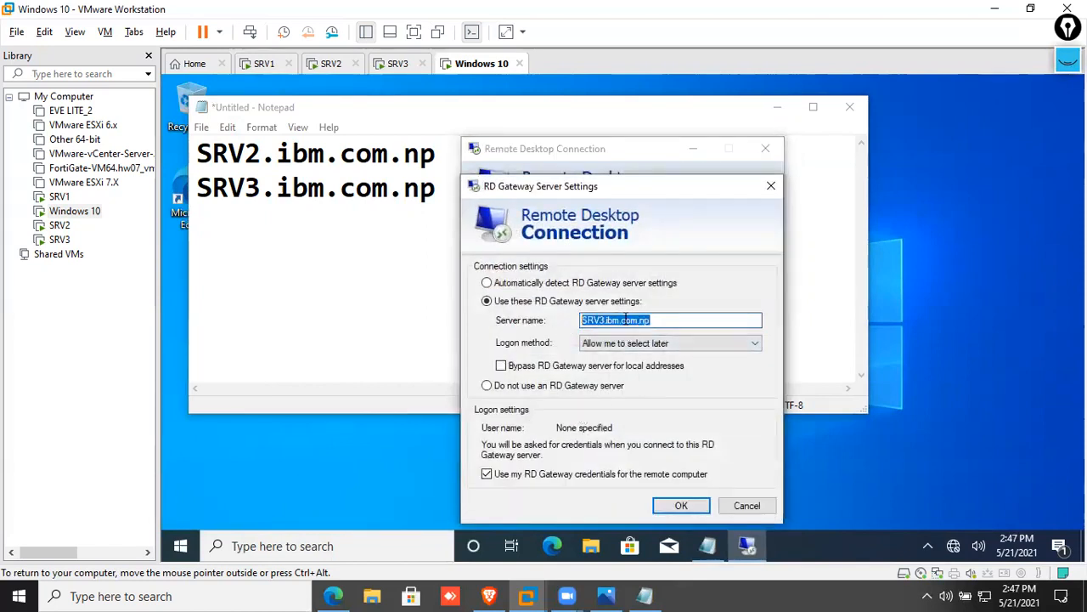
pyautogui.click(678, 504)
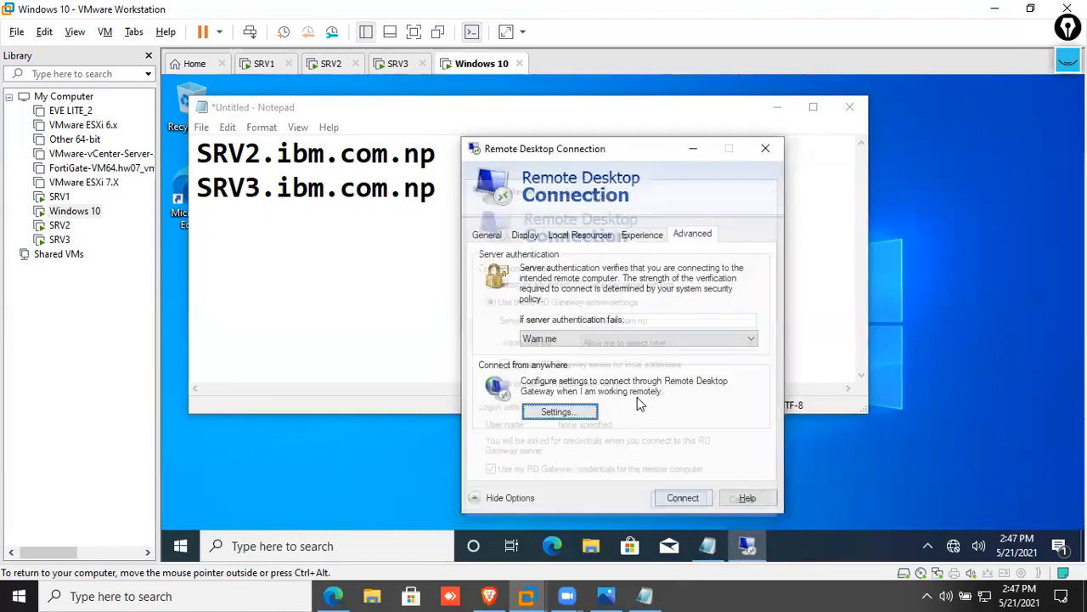
pyautogui.click(525, 235)
pyautogui.click(485, 236)
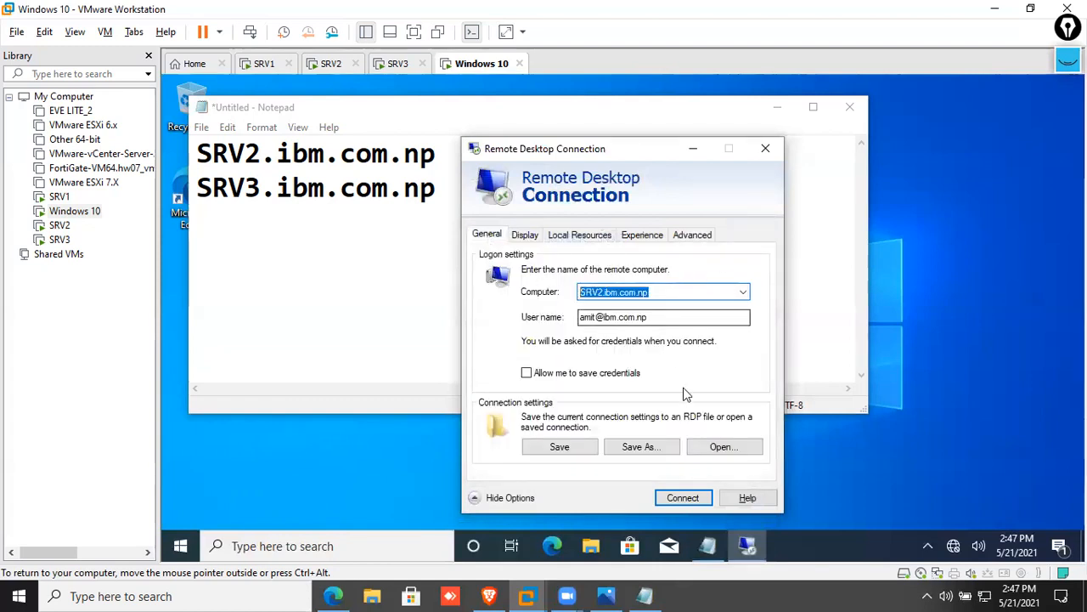
pyautogui.click(692, 498)
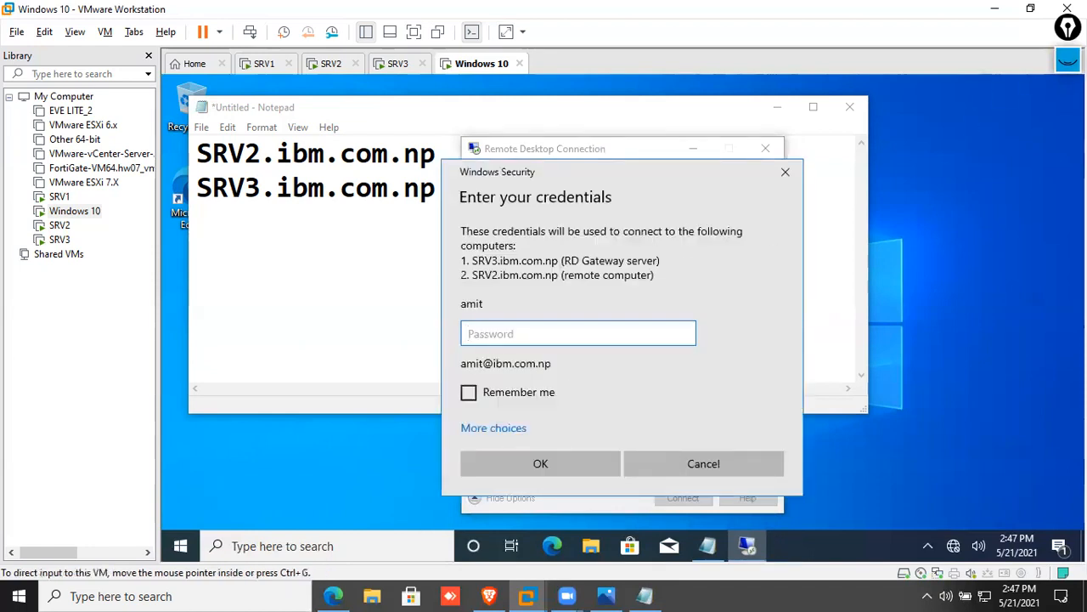
# Draw on-screen annotations linking the server names to the connection dialog
pyautogui.click(1068, 61)
pyautogui.moveTo(1068, 108)
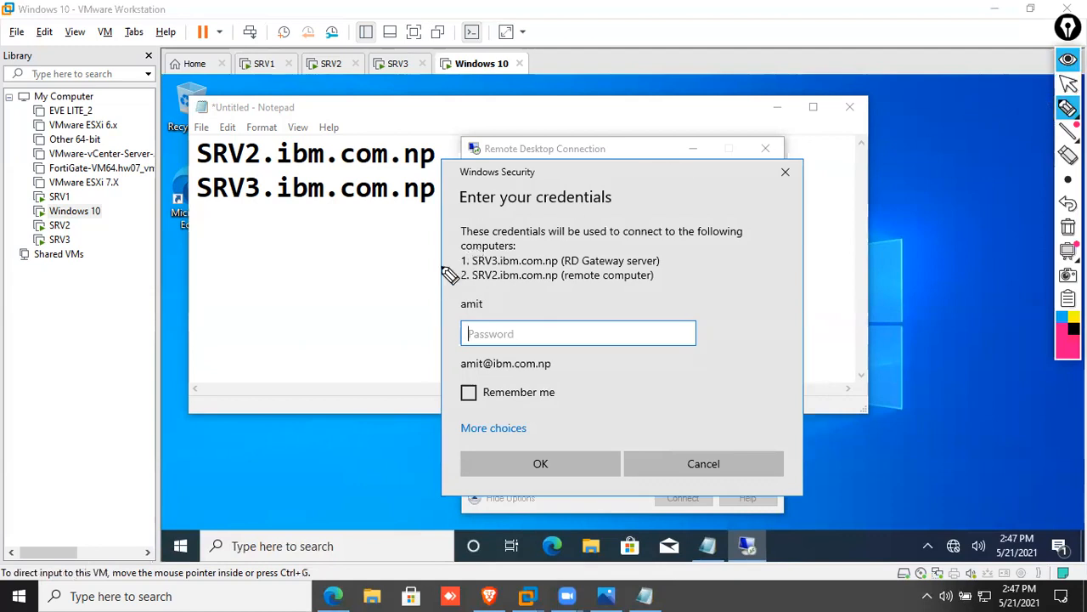
pyautogui.moveTo(676, 254); pyautogui.dragTo(723, 235)
pyautogui.moveTo(662, 281); pyautogui.dragTo(735, 243)
pyautogui.moveTo(403, 292)
pyautogui.mouseDown()
pyautogui.moveTo(462, 264)
pyautogui.moveTo(659, 268)
pyautogui.mouseUp()
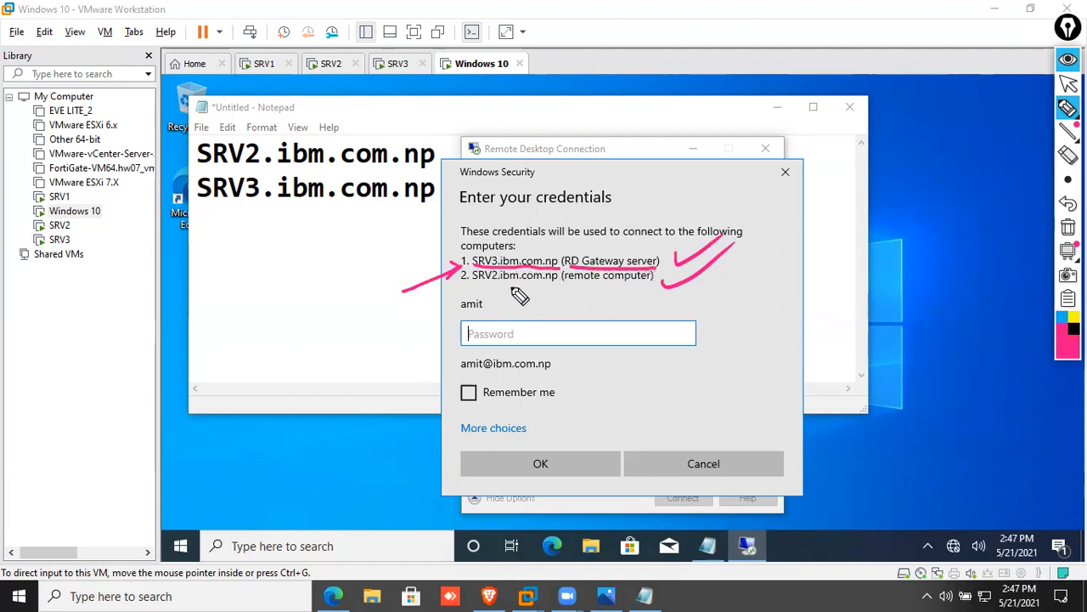
pyautogui.moveTo(473, 282); pyautogui.dragTo(651, 289)
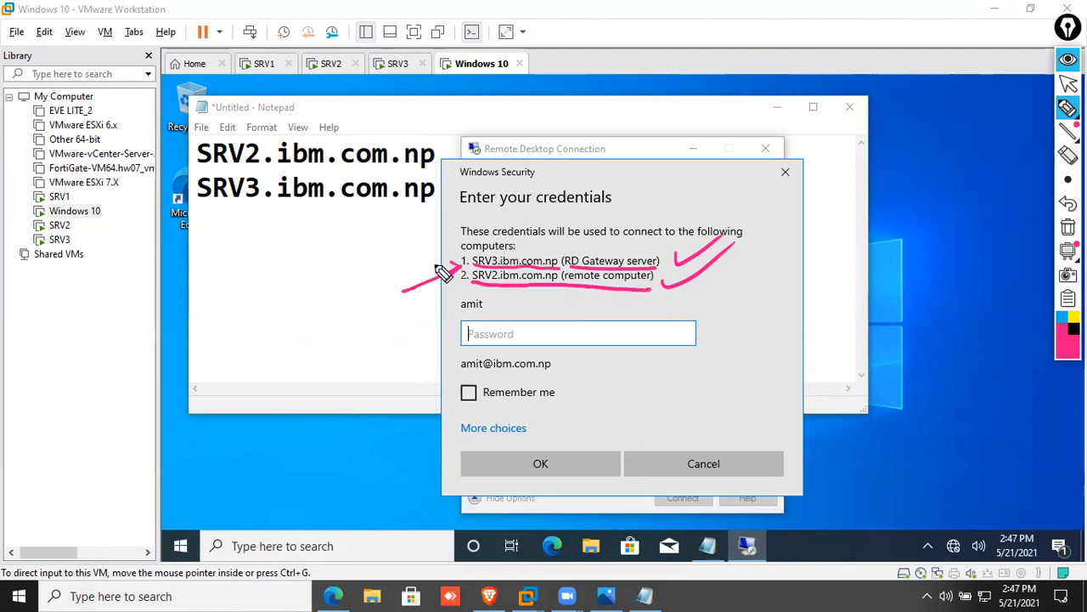
pyautogui.moveTo(206, 308)
pyautogui.mouseDown()
pyautogui.moveTo(559, 180)
pyautogui.moveTo(570, 231)
pyautogui.mouseUp()
pyautogui.moveTo(214, 289); pyautogui.dragTo(458, 269)
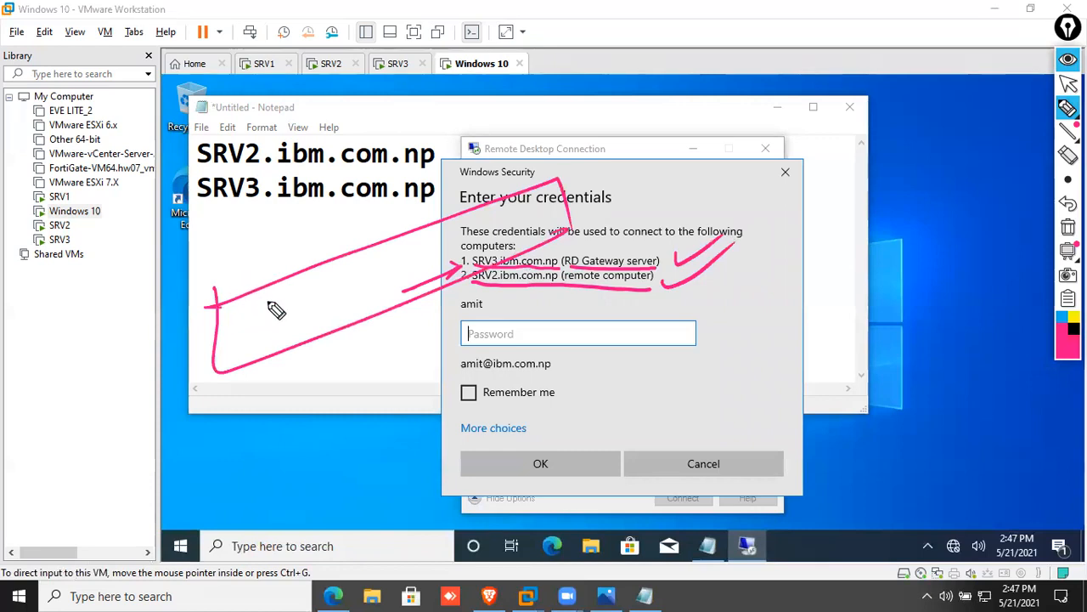
# Write an RD.GW label with an arrow and underline SRV2.ibm.com.np
pyautogui.moveTo(255, 315)
pyautogui.mouseDown()
pyautogui.moveTo(238, 328)
pyautogui.moveTo(347, 306)
pyautogui.moveTo(349, 263)
pyautogui.moveTo(316, 377)
pyautogui.moveTo(295, 388)
pyautogui.mouseUp()
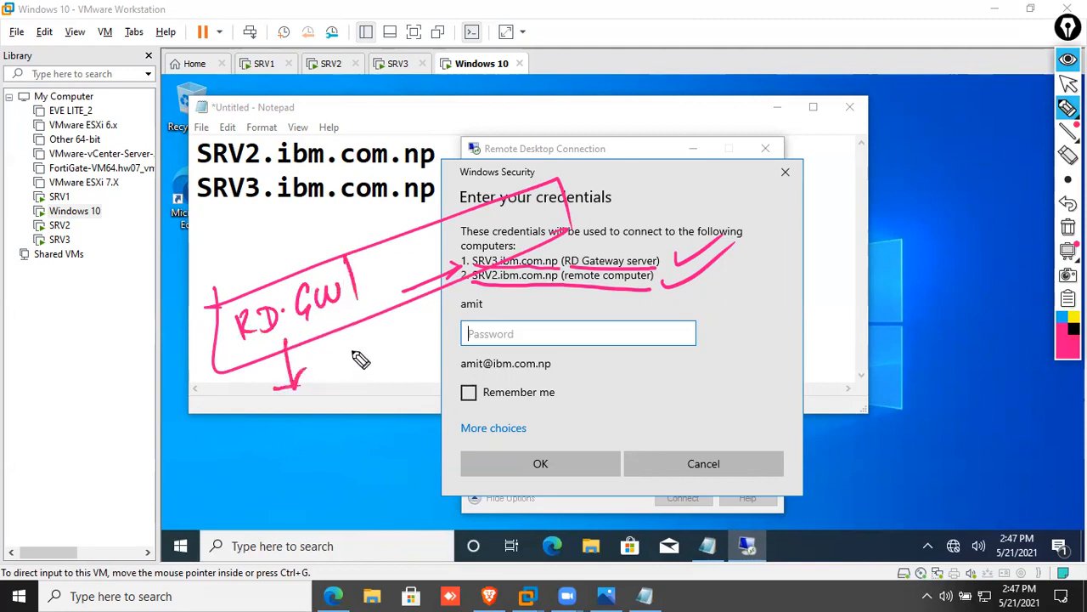
pyautogui.moveTo(284, 342); pyautogui.dragTo(305, 366)
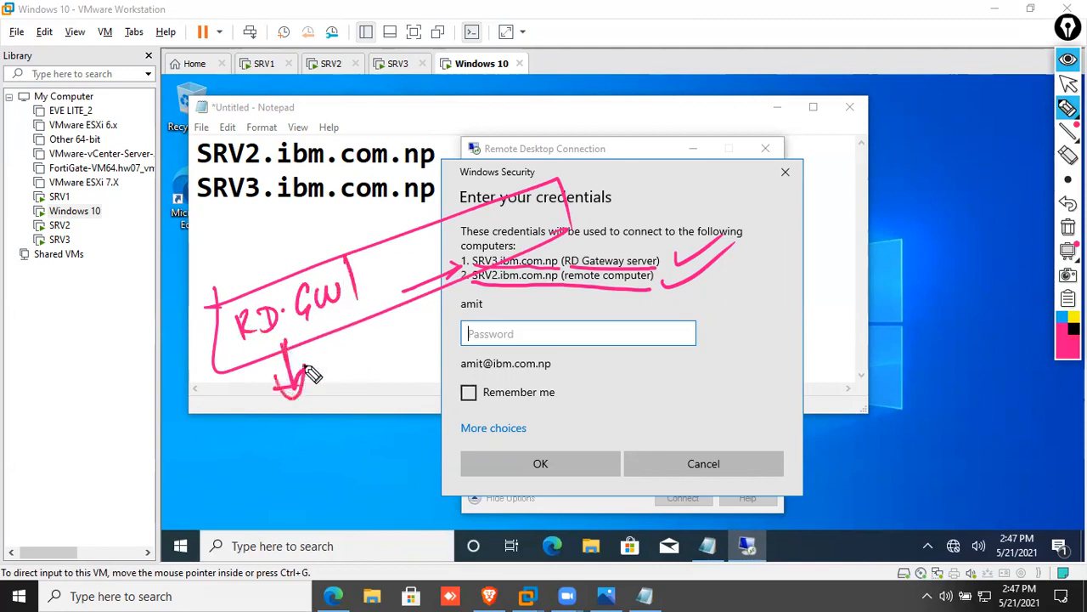
pyautogui.moveTo(364, 257); pyautogui.dragTo(365, 325)
pyautogui.moveTo(406, 258); pyautogui.dragTo(394, 291)
pyautogui.click(416, 270)
pyautogui.moveTo(422, 246)
pyautogui.mouseDown()
pyautogui.moveTo(373, 287)
pyautogui.moveTo(420, 243)
pyautogui.mouseUp()
pyautogui.moveTo(459, 283); pyautogui.dragTo(546, 284)
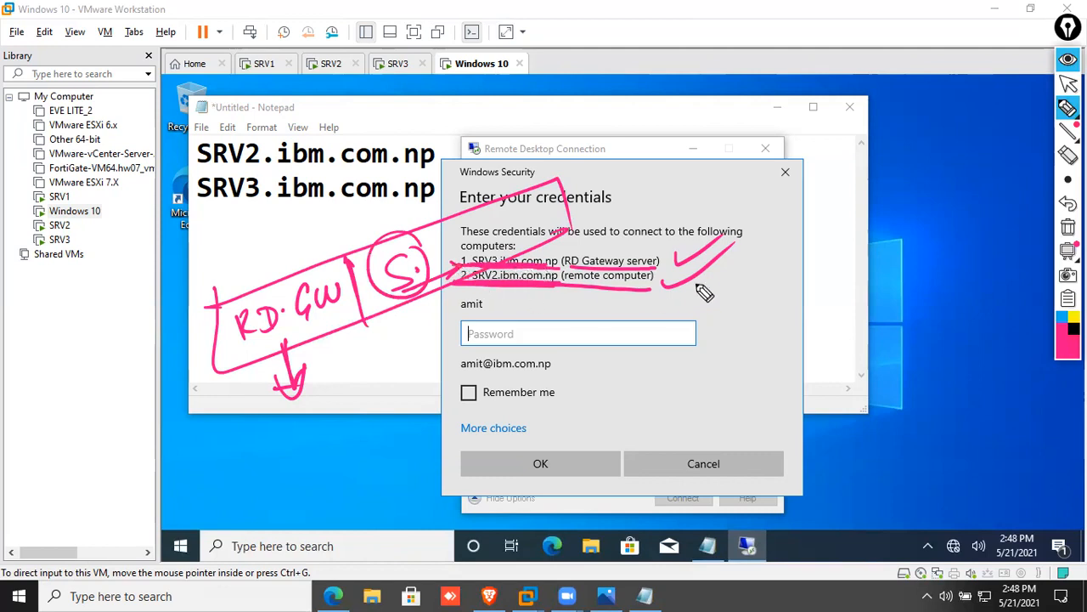
# Redo the marks on the RD Gateway and SRV2.ibm.com.np lines, then clear all annotations
pyautogui.click(1067, 227)
pyautogui.moveTo(410, 286); pyautogui.dragTo(448, 262)
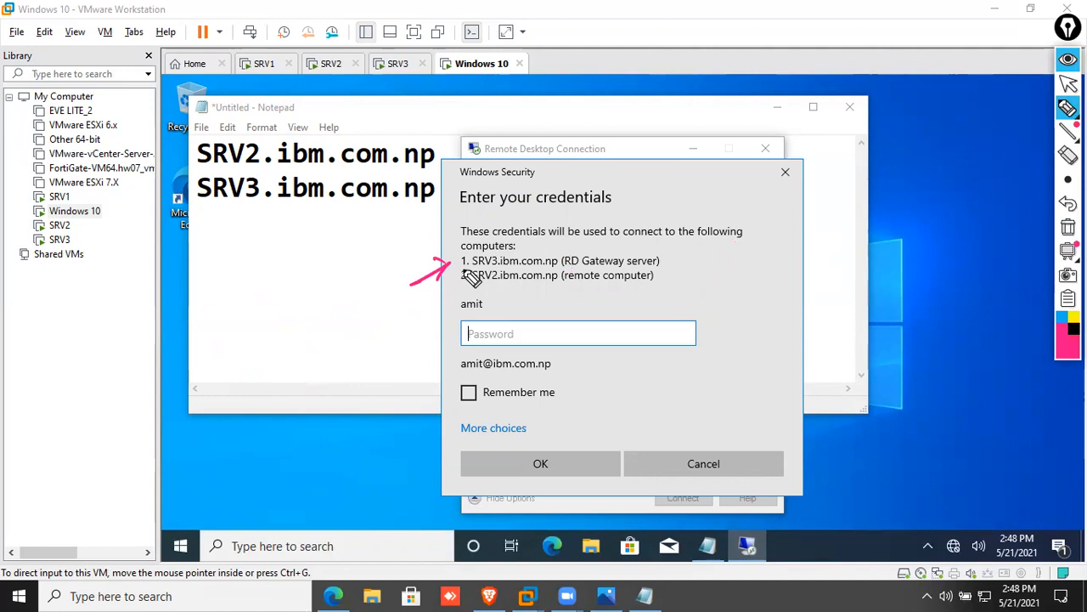
pyautogui.moveTo(379, 330)
pyautogui.mouseDown()
pyautogui.moveTo(457, 277)
pyautogui.moveTo(578, 283)
pyautogui.mouseUp()
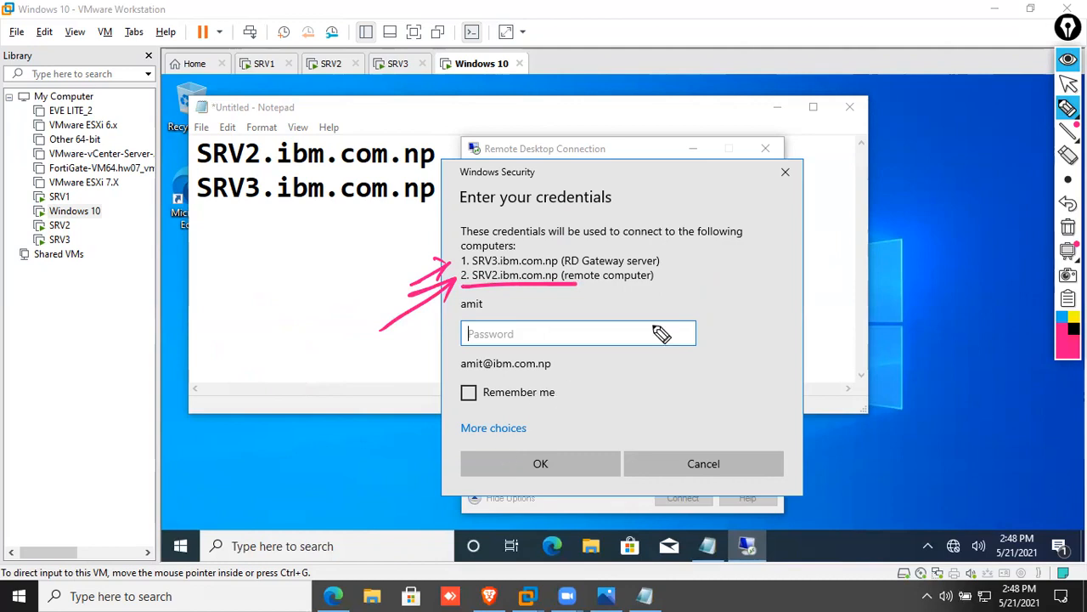
pyautogui.click(1067, 227)
pyautogui.click(1067, 59)
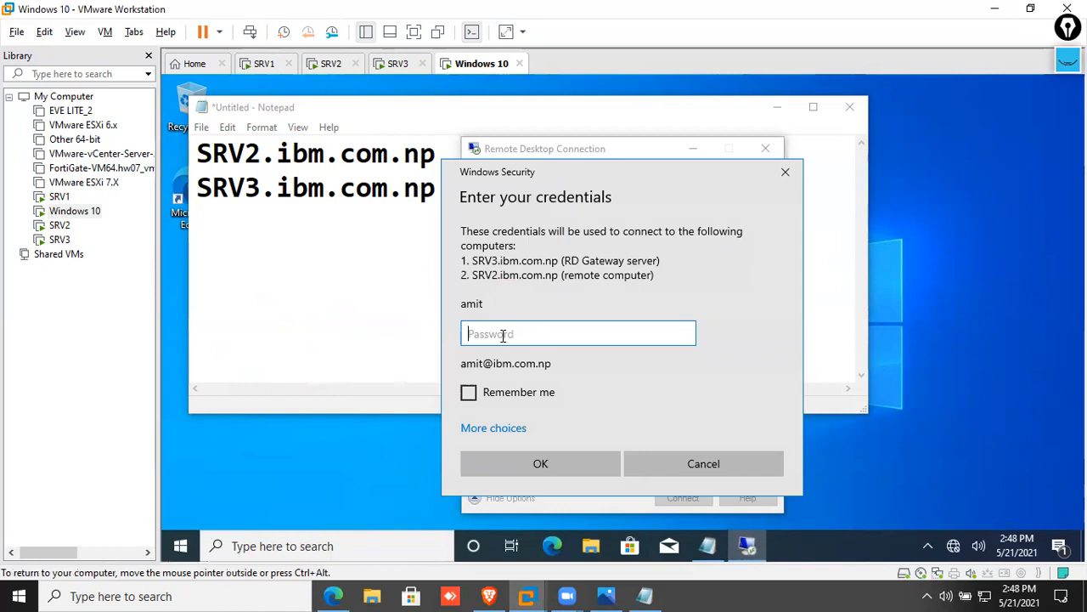
# Submit the user's password to connect, then refresh SRV3's RD Gateway monitoring list
pyautogui.write('********')
pyautogui.press('Return')
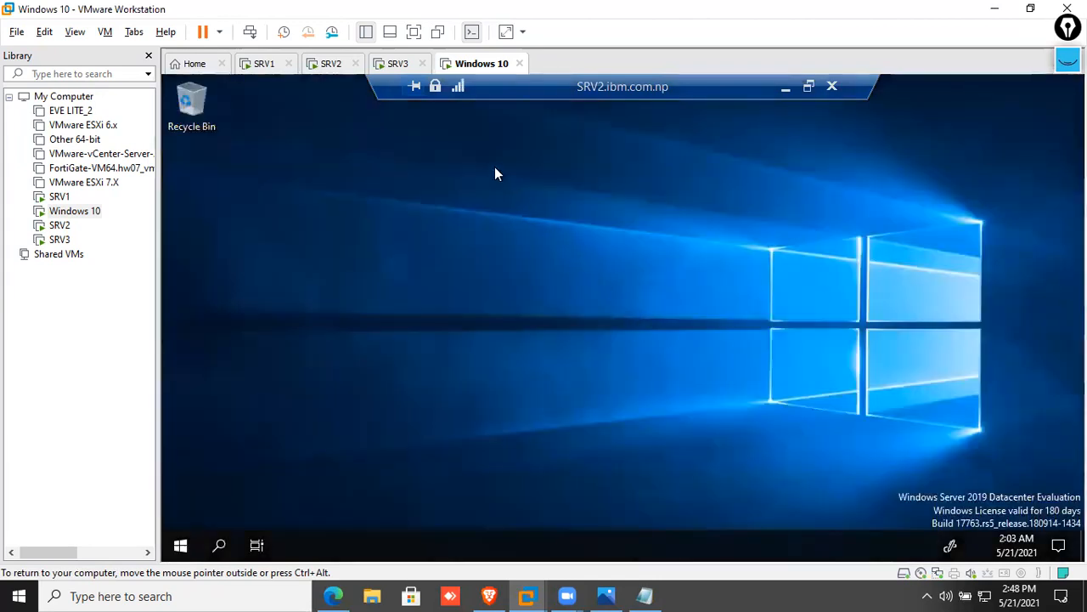
pyautogui.click(403, 66)
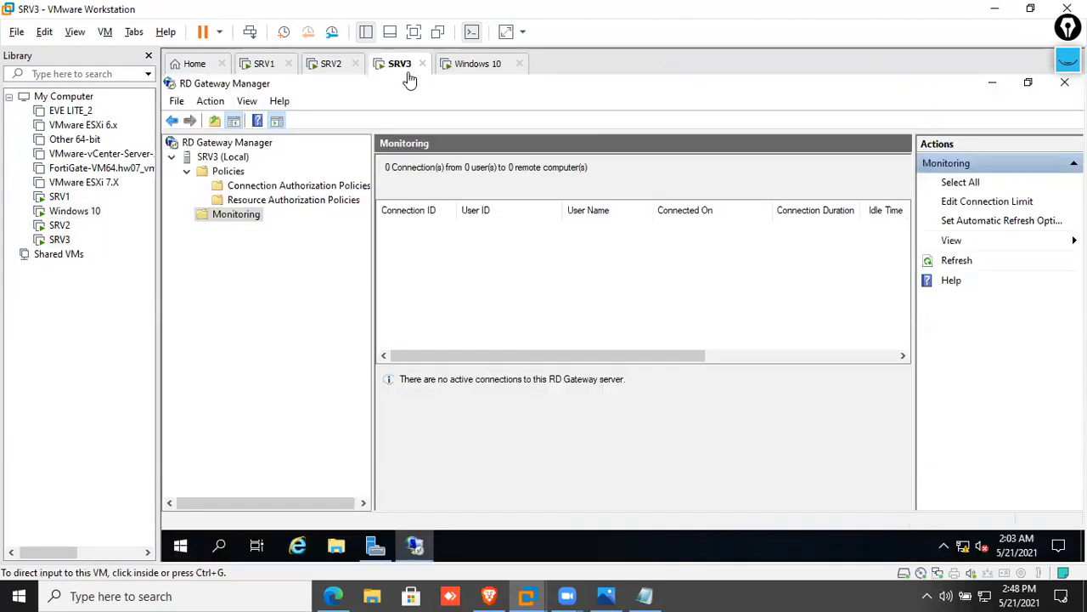
pyautogui.click(947, 262)
# Inspect the details of gateway connections 1:1 and 2:1 to SRV2.ibm.com.np
pyautogui.click(553, 245)
pyautogui.click(554, 246)
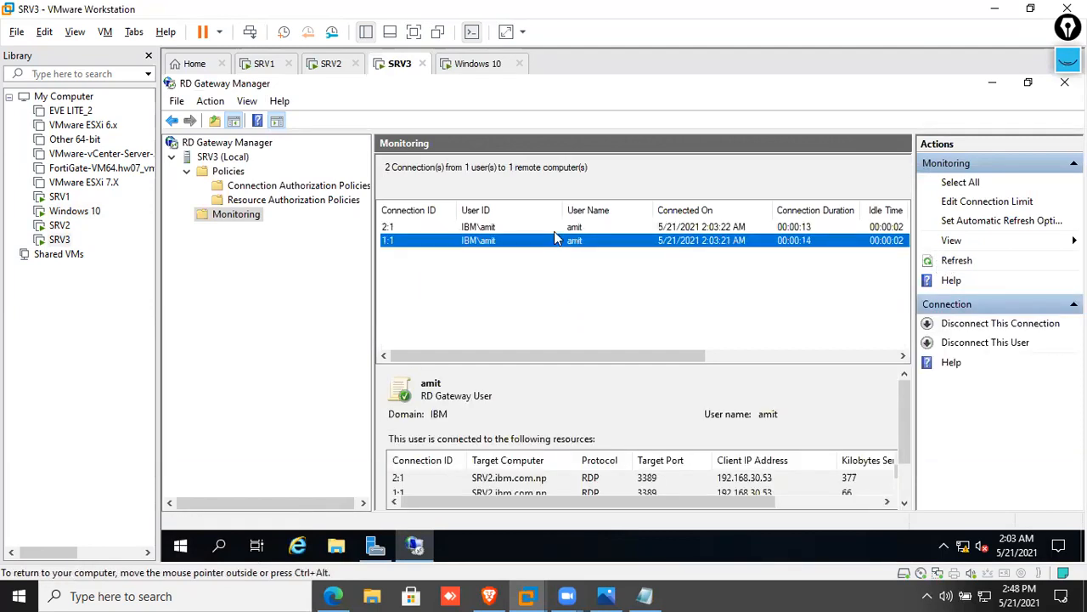
pyautogui.click(555, 229)
pyautogui.click(565, 283)
pyautogui.click(534, 237)
pyautogui.click(530, 226)
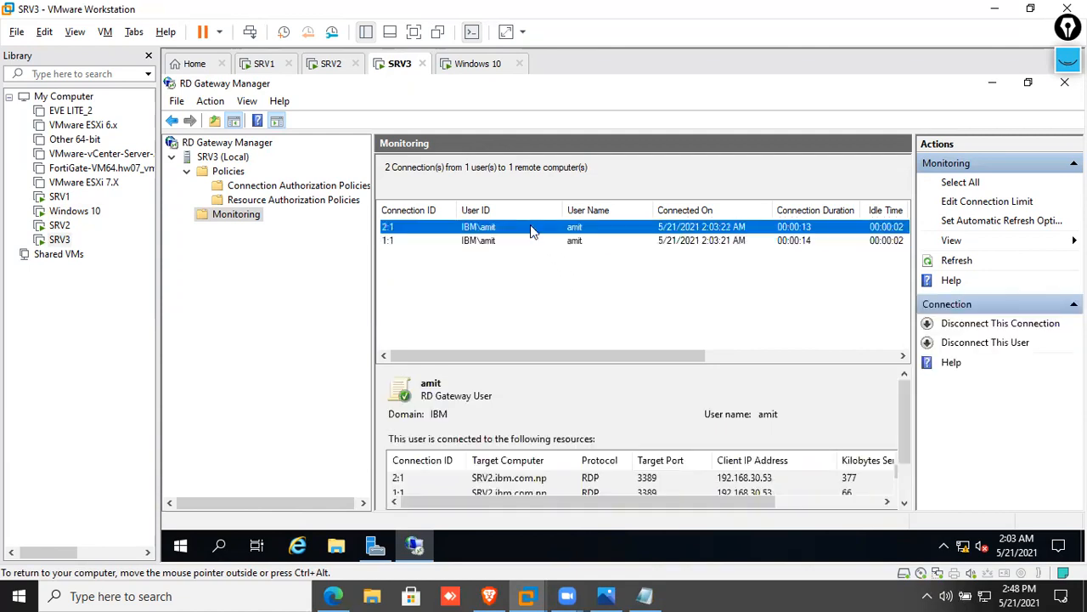
pyautogui.click(503, 251)
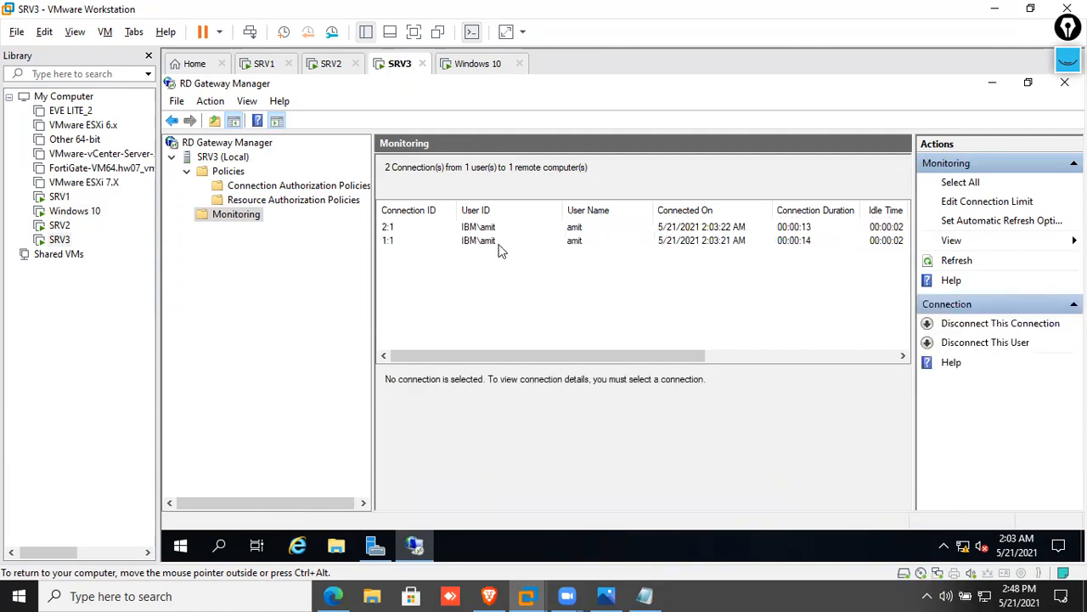
pyautogui.click(495, 243)
pyautogui.click(489, 228)
pyautogui.click(487, 241)
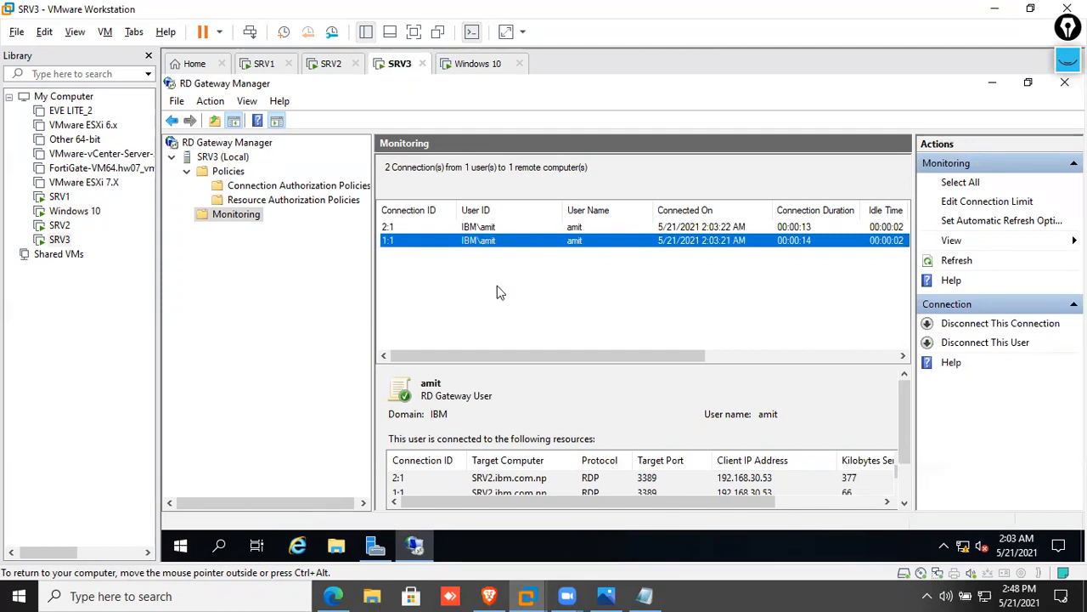
# Open QuickSessionCollection in SRV2's Server Manager and refresh its connections to find the new session
pyautogui.click(476, 227)
pyautogui.click(329, 65)
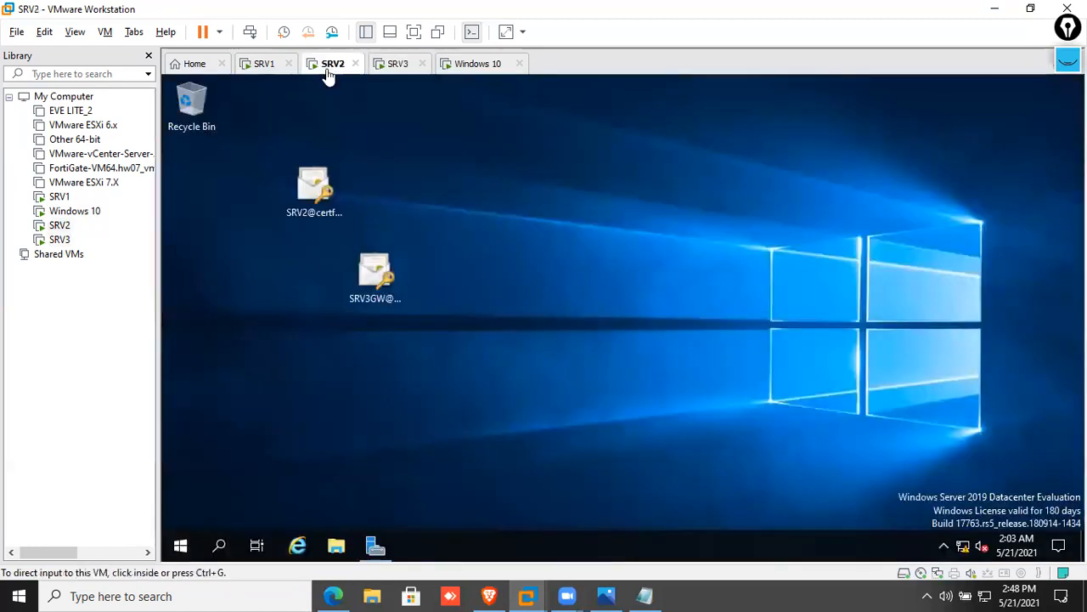
pyautogui.click(380, 543)
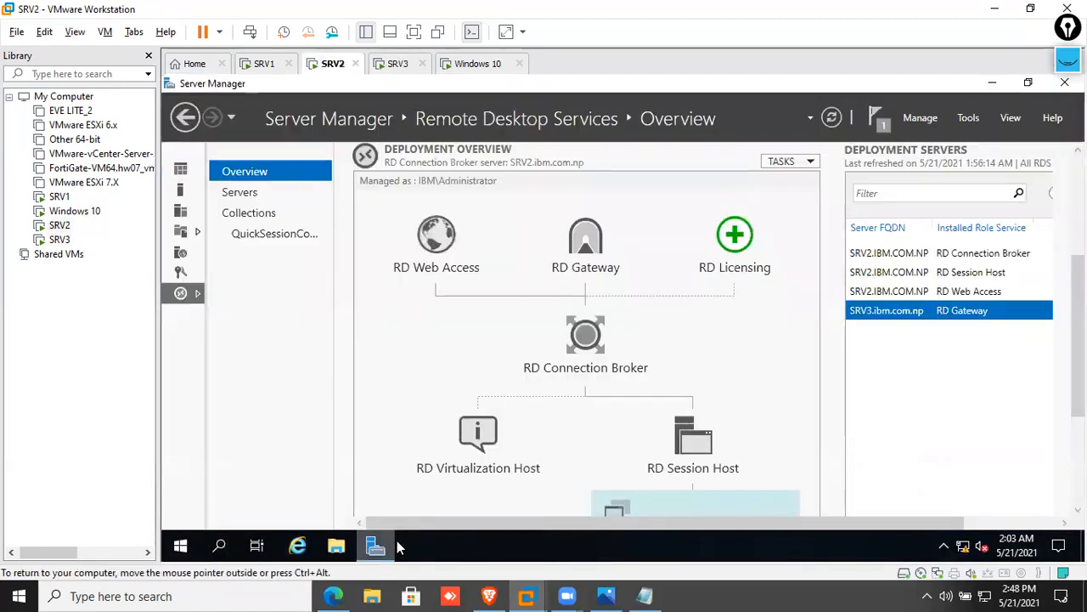
pyautogui.click(282, 212)
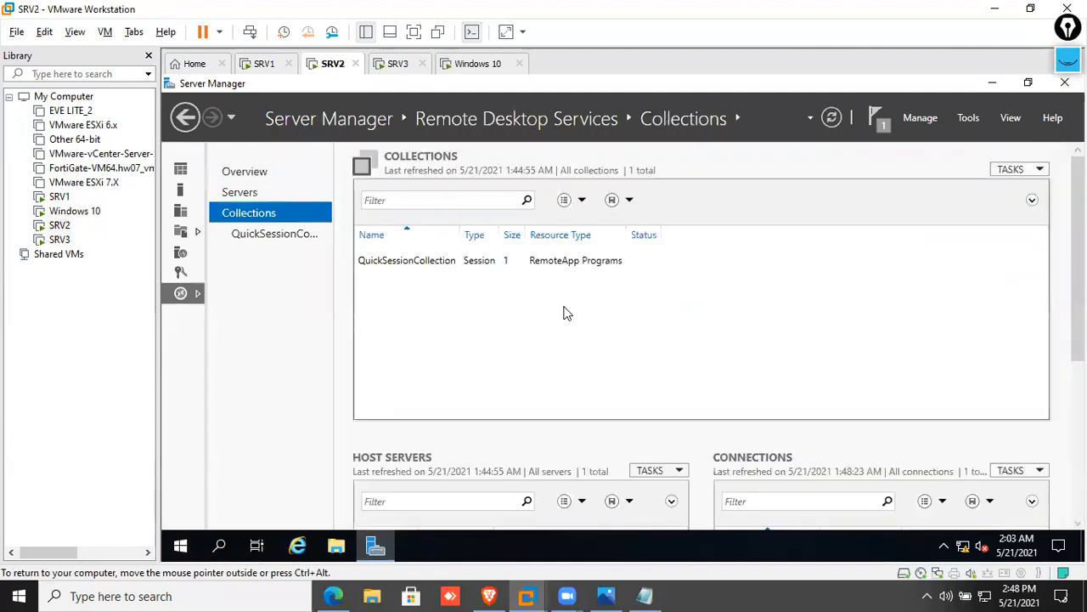
pyautogui.click(316, 231)
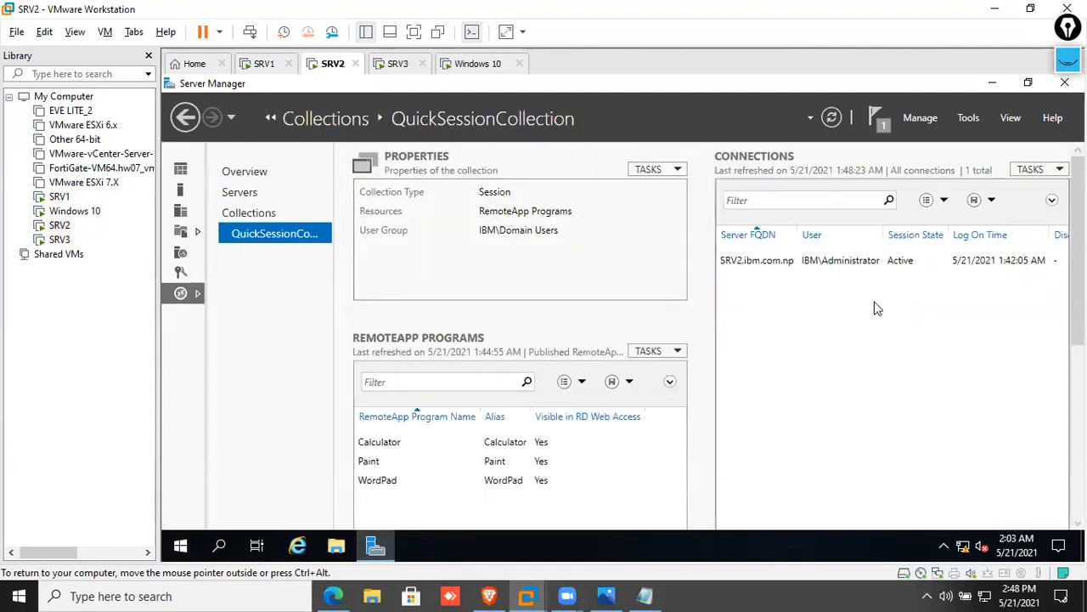
pyautogui.click(1047, 170)
pyautogui.click(1033, 187)
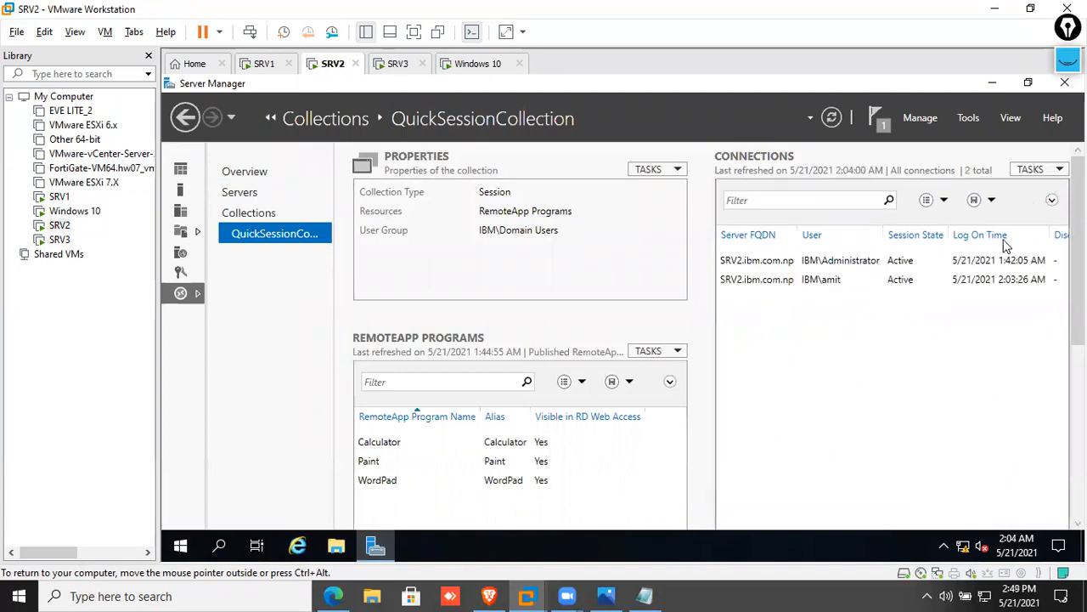
pyautogui.click(814, 282)
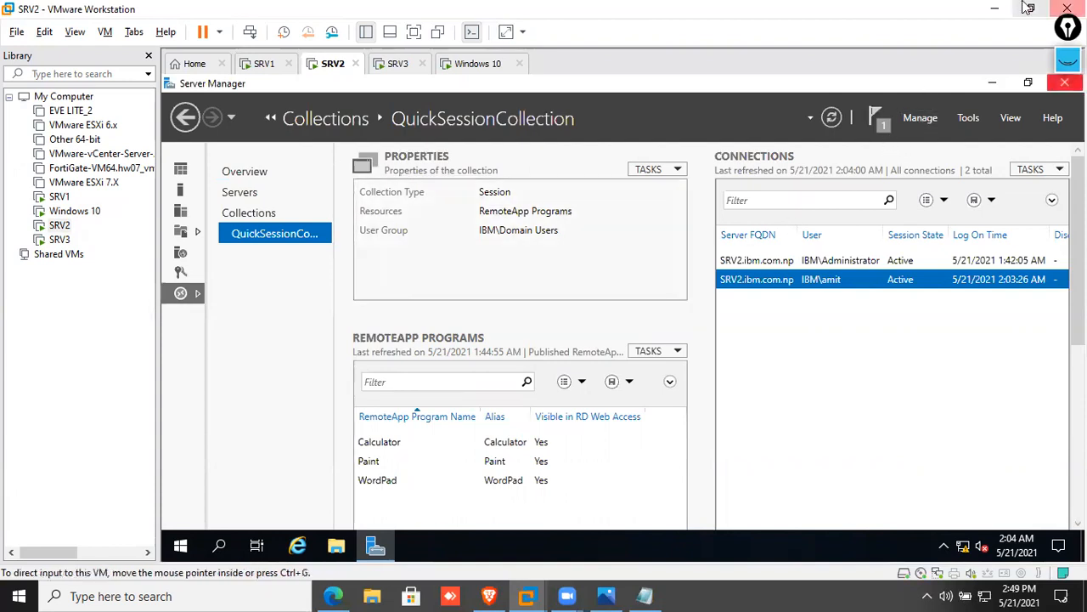
# Minimize the open windows on the host and launch Remote Desktop Connection via mstsc
pyautogui.click(992, 11)
pyautogui.click(994, 17)
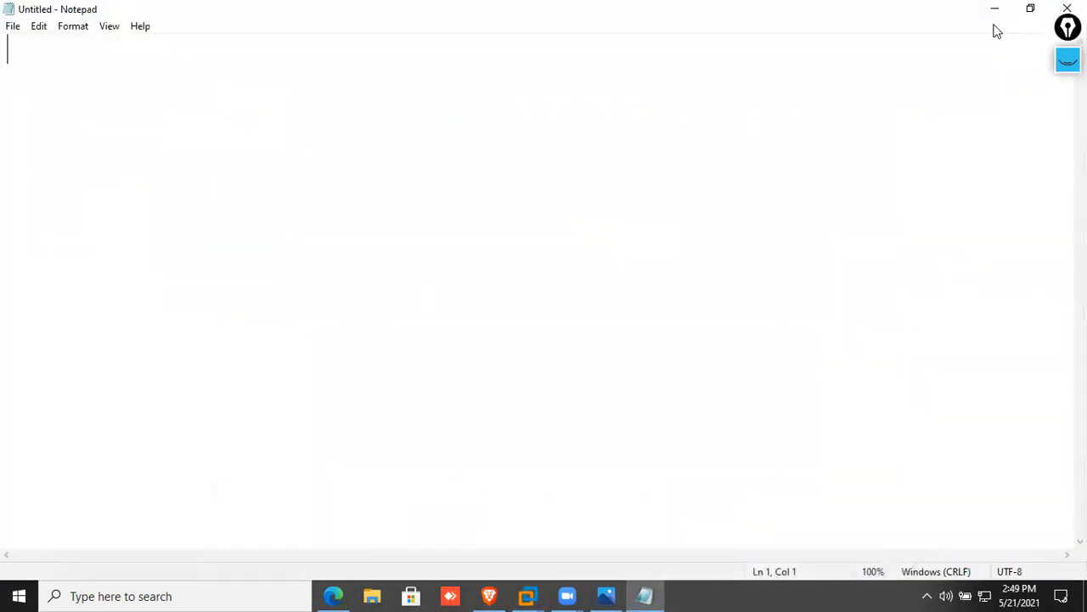
pyautogui.click(994, 10)
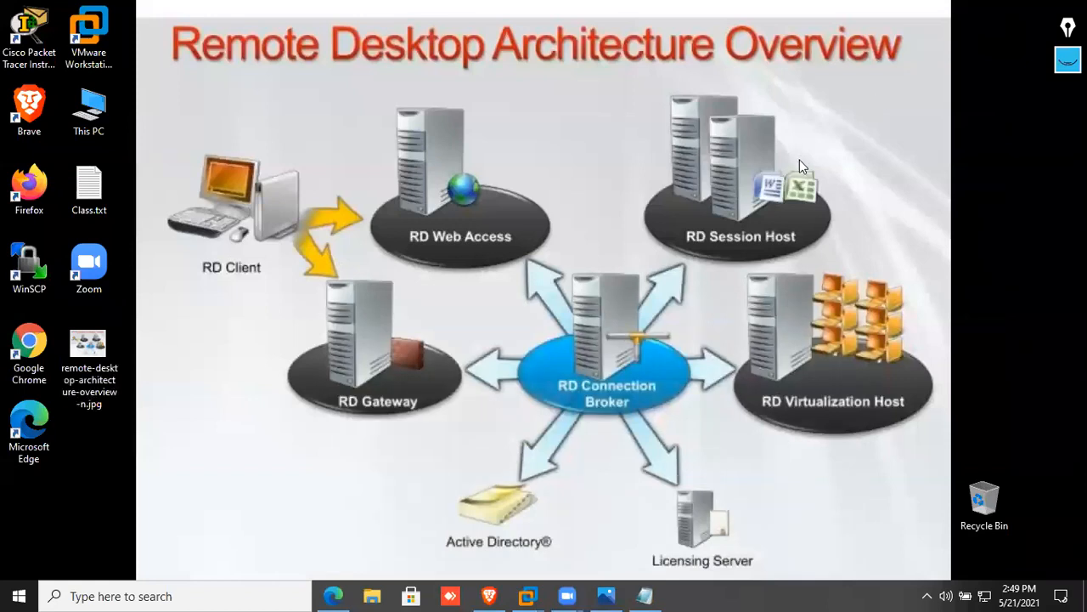
pyautogui.press('super+r')
pyautogui.write('ms')
pyautogui.press('Down')
pyautogui.press('Down')
pyautogui.press('Down')
pyautogui.press('Down')
pyautogui.press('Down')
pyautogui.press('Down')
pyautogui.press('Down')
pyautogui.press('Down')
pyautogui.press('Return')
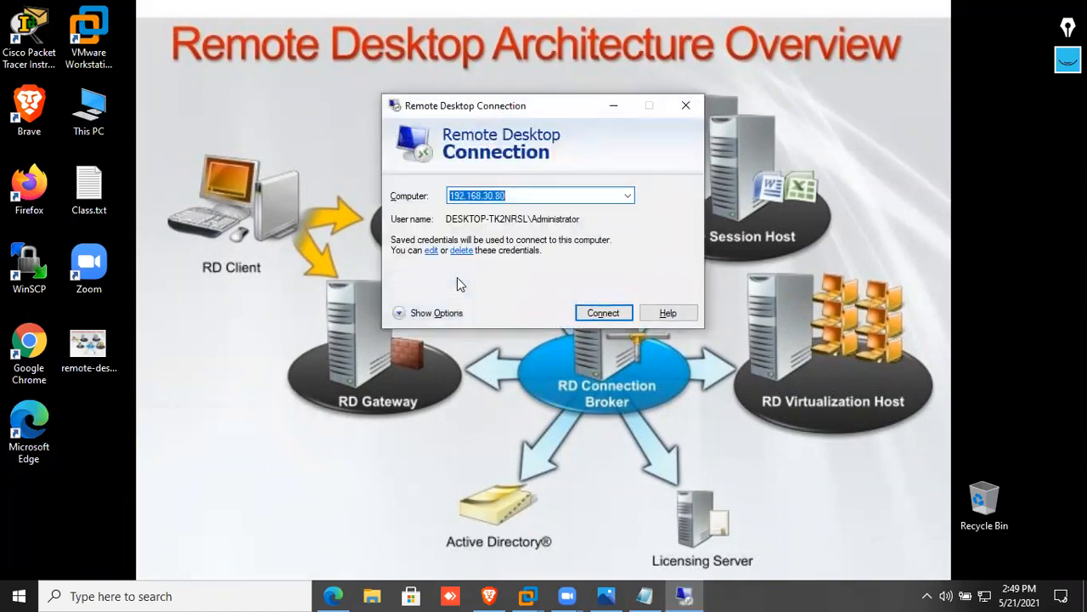
# Switch the RD Gateway settings to 'Use these RD Gateway server settings'
pyautogui.hotkey('alt', 'o')
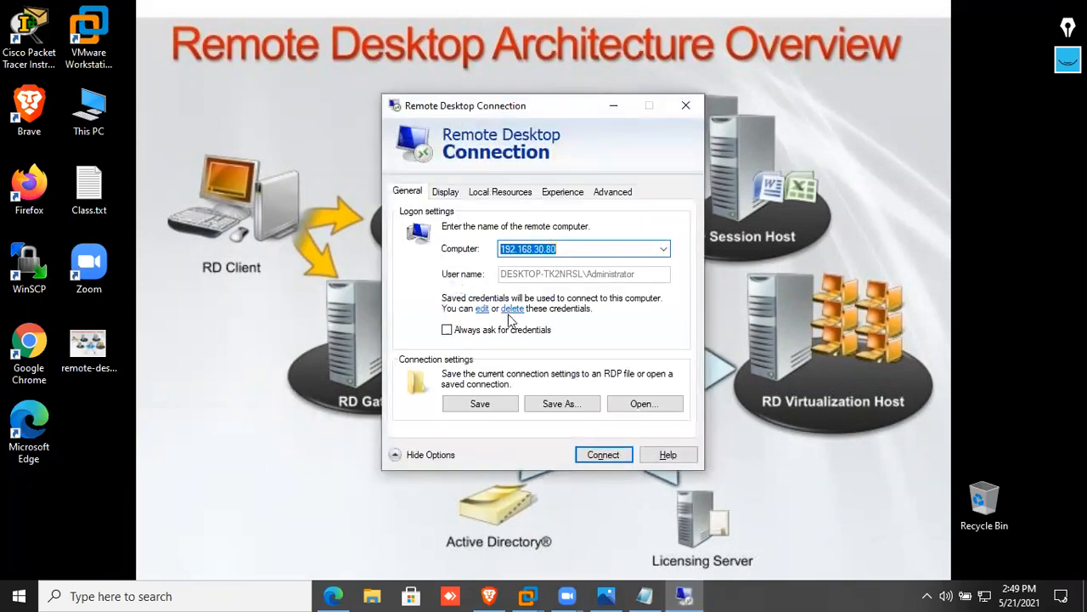
pyautogui.click(607, 195)
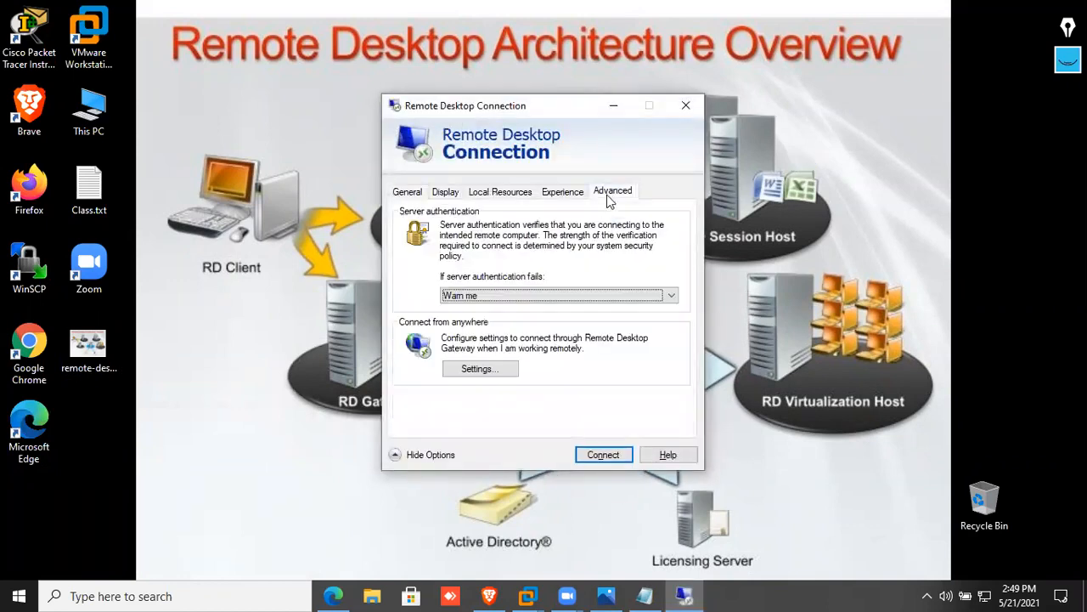
pyautogui.click(501, 374)
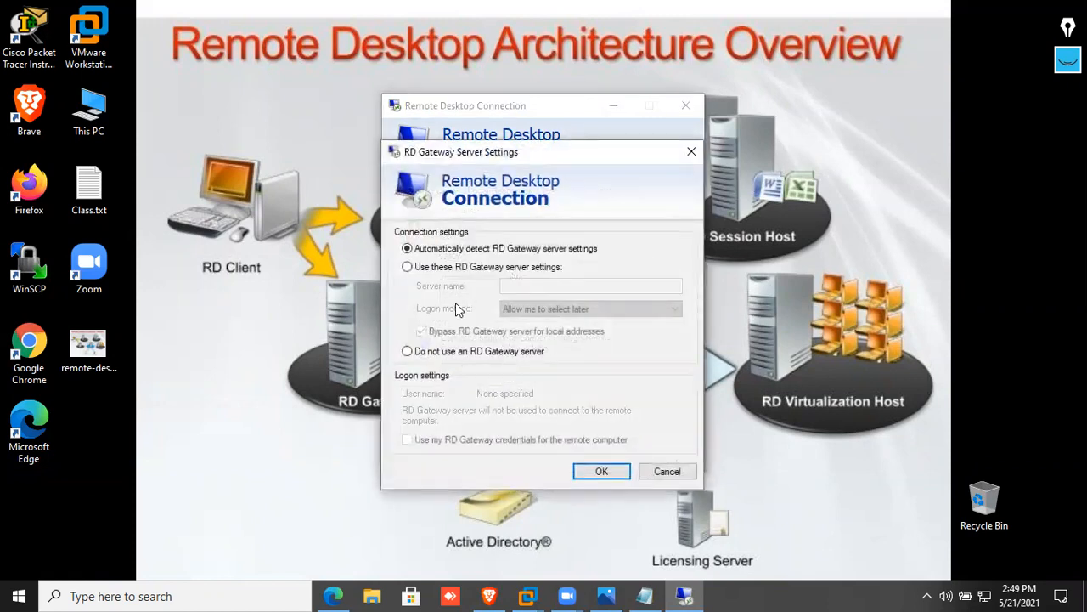
pyautogui.click(477, 272)
pyautogui.click(512, 286)
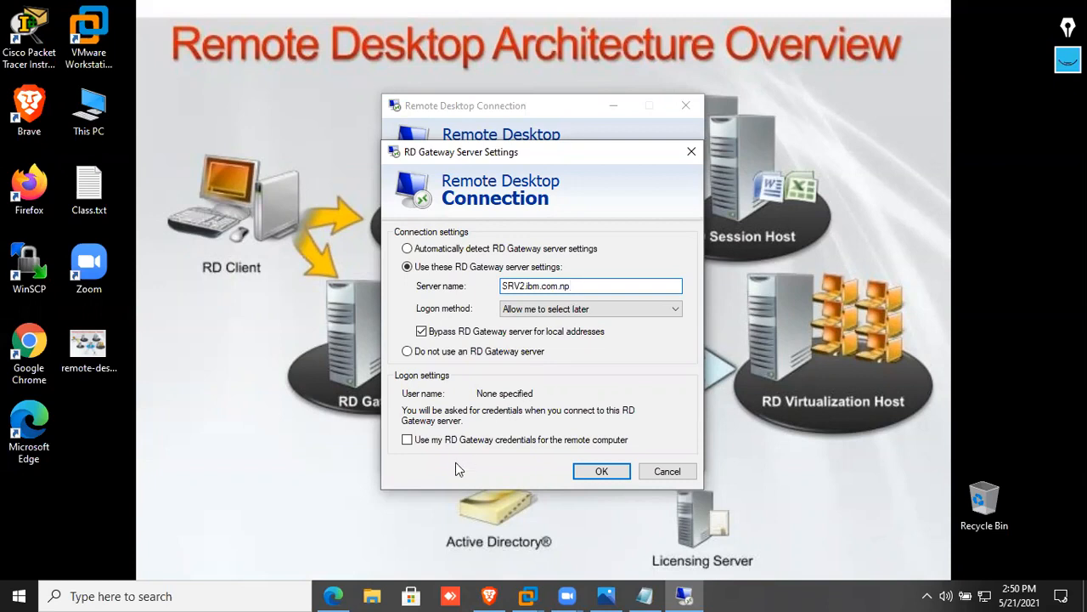
# Stop bypassing the gateway for local addresses and reuse the RD Gateway credentials for the remote computer
pyautogui.click(469, 440)
pyautogui.click(458, 332)
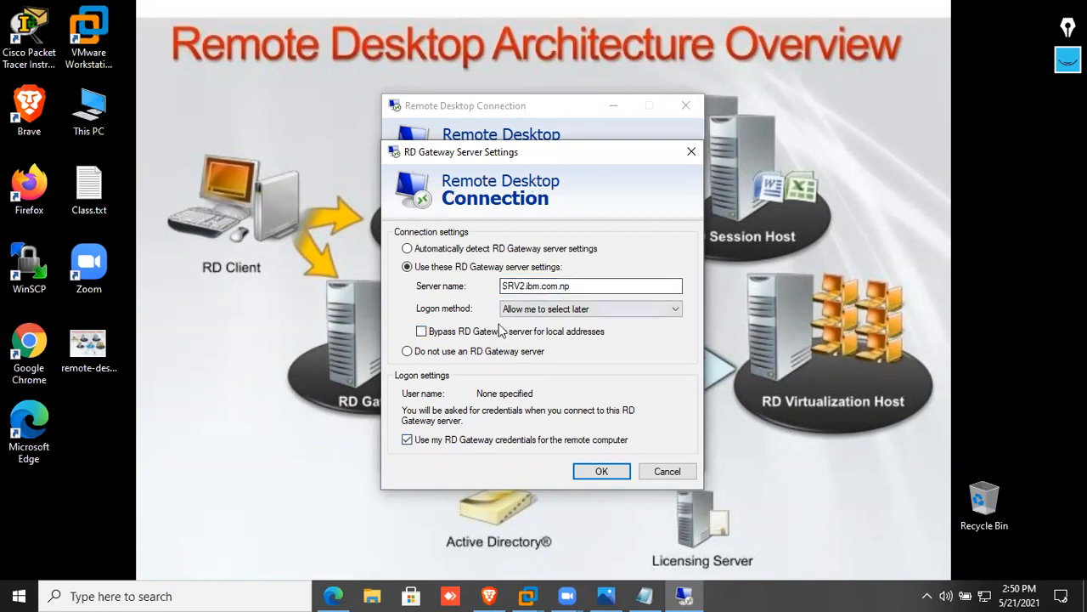
pyautogui.click(602, 473)
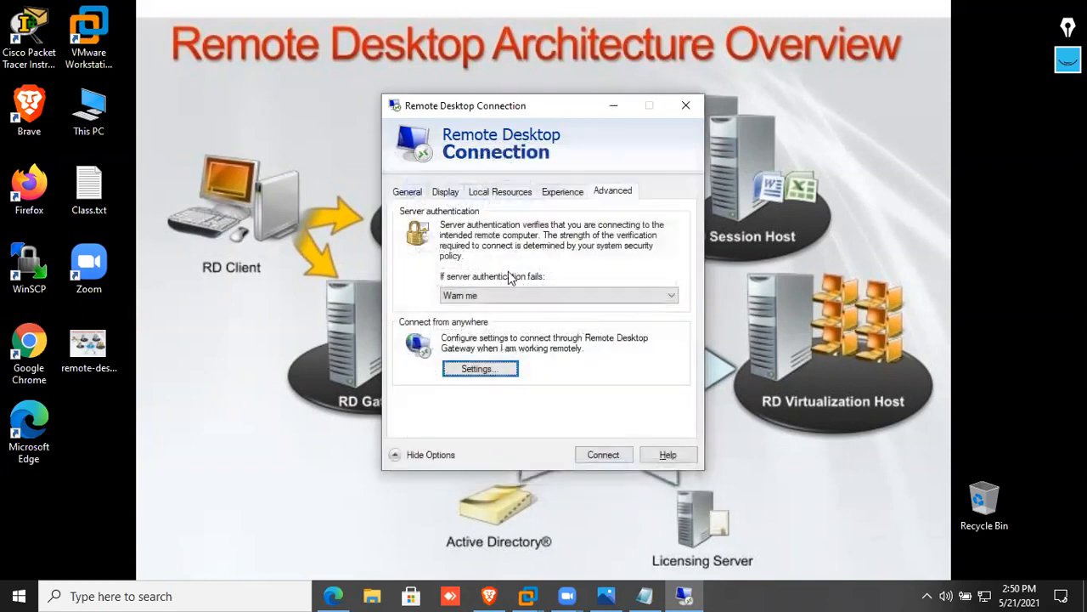
# Replace the target computer 192.168.30.80 with SRV2.ibm.com.np and enter the domain user name
pyautogui.click(441, 193)
pyautogui.click(407, 191)
pyautogui.moveTo(568, 250); pyautogui.dragTo(446, 248)
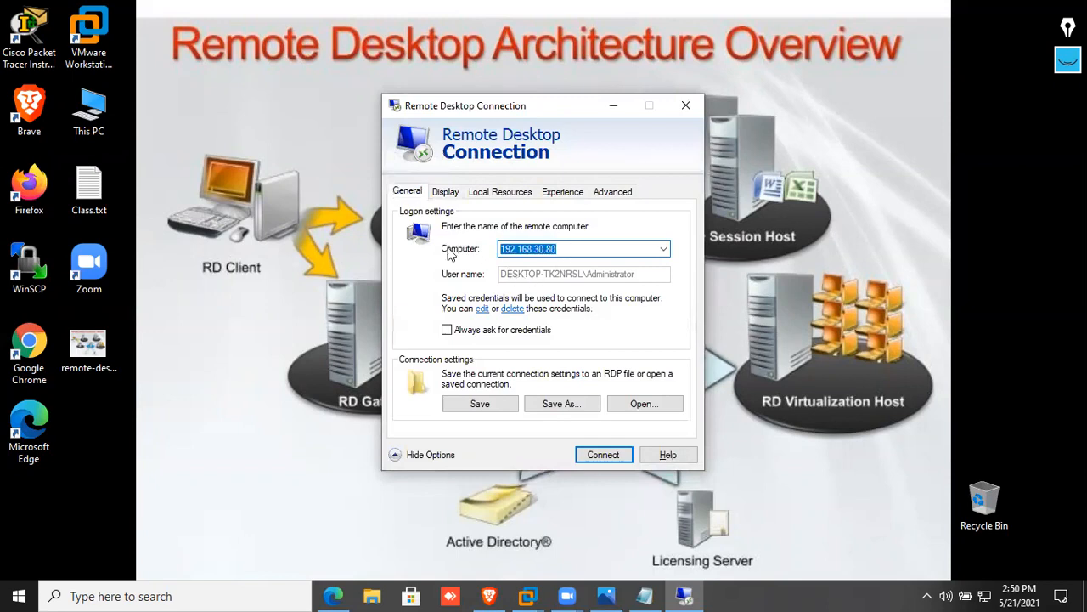
pyautogui.press('BackSpace')
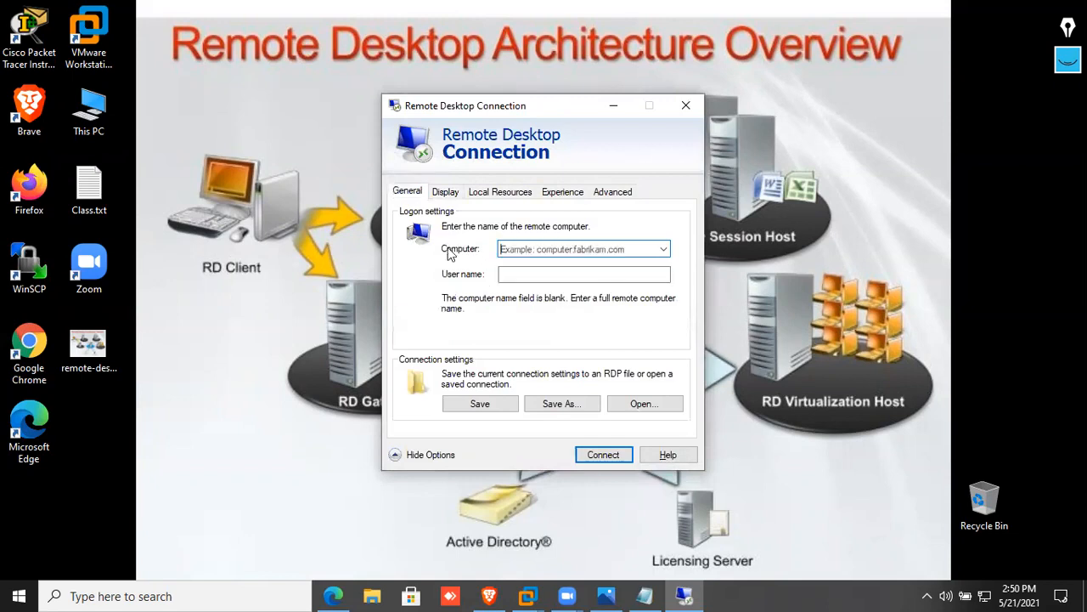
pyautogui.write('SRV2.ibm.com.np')
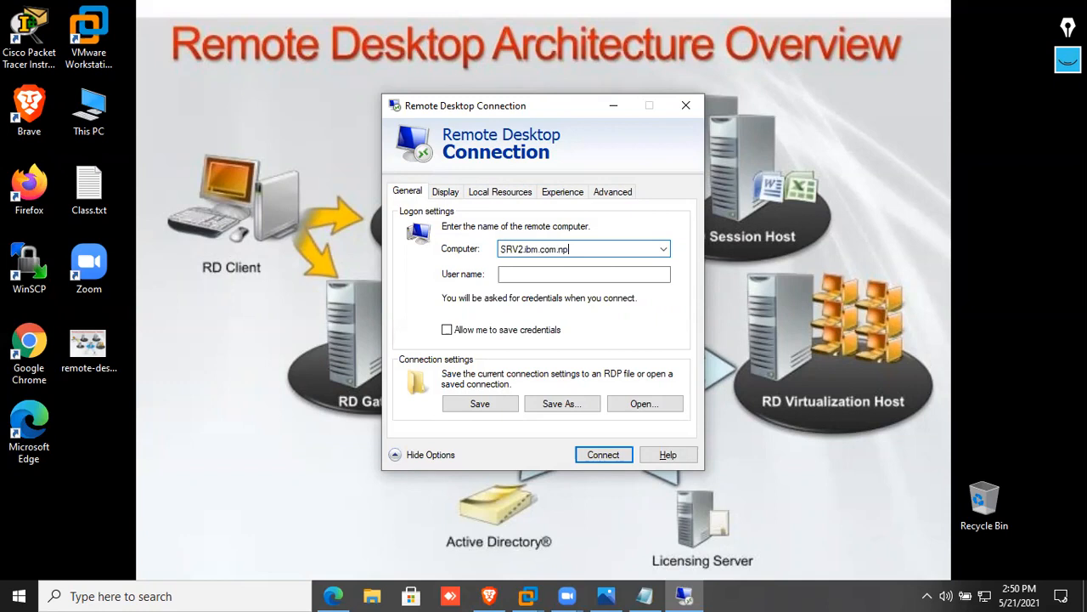
pyautogui.click(538, 274)
pyautogui.write('sumi')
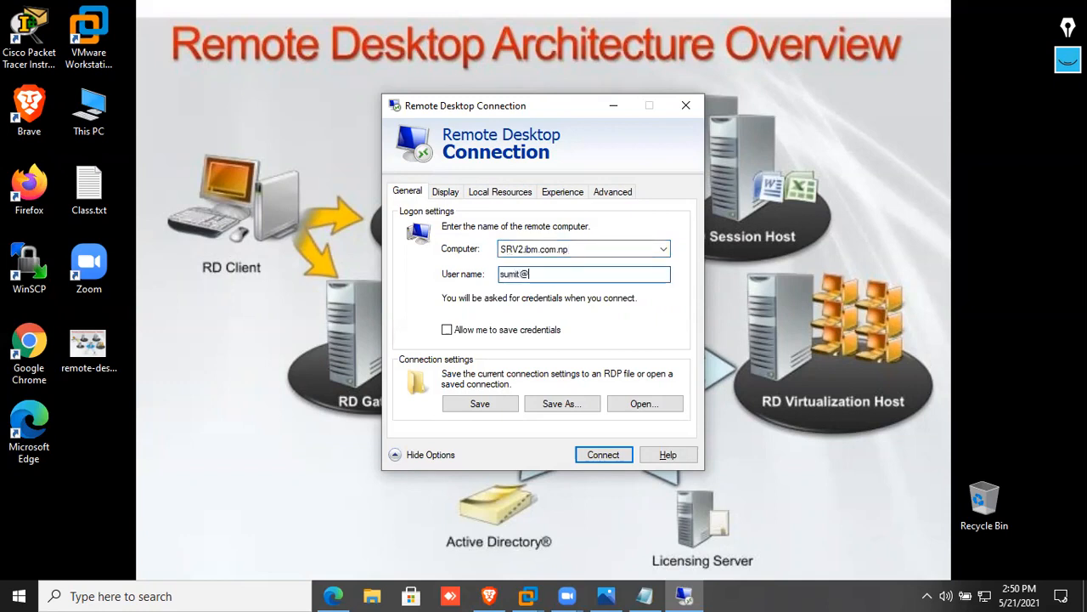
pyautogui.write('t@')
pyautogui.rightClick(985, 595)
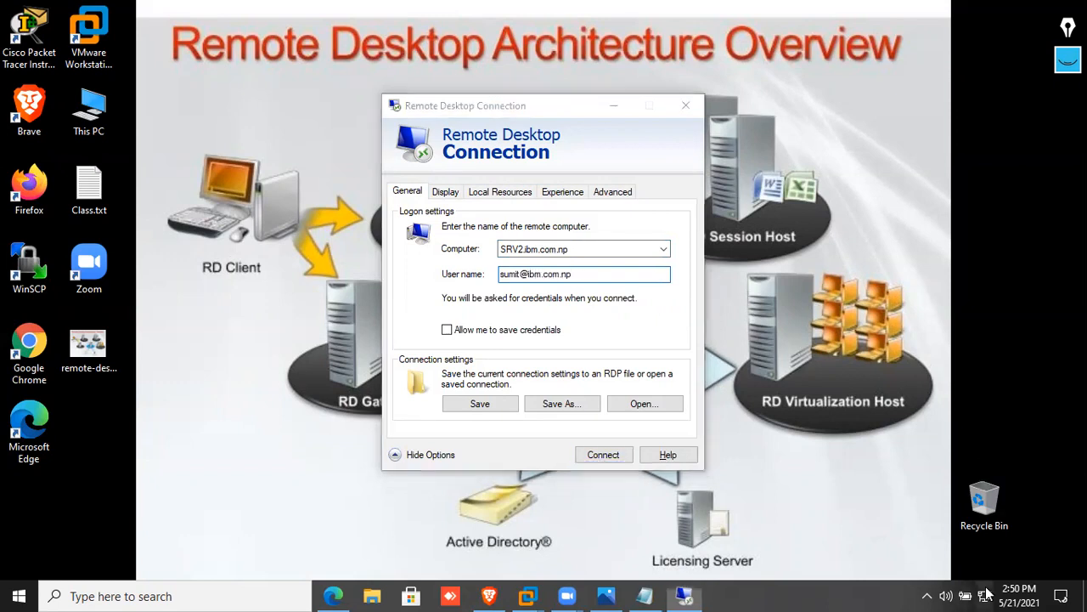
pyautogui.click(986, 594)
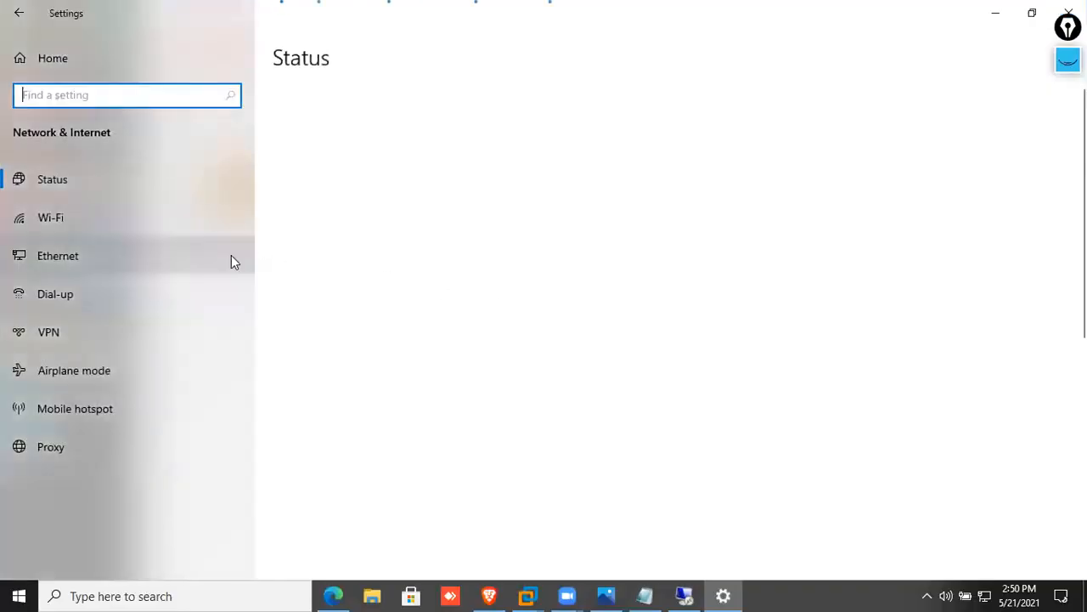
pyautogui.click(156, 262)
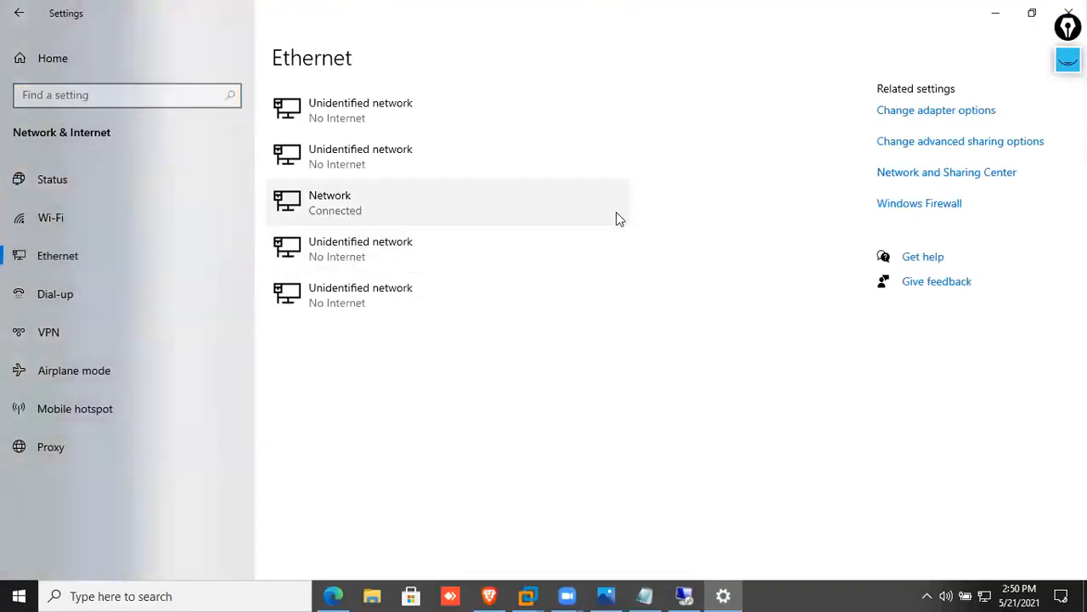
pyautogui.click(907, 119)
pyautogui.click(164, 243)
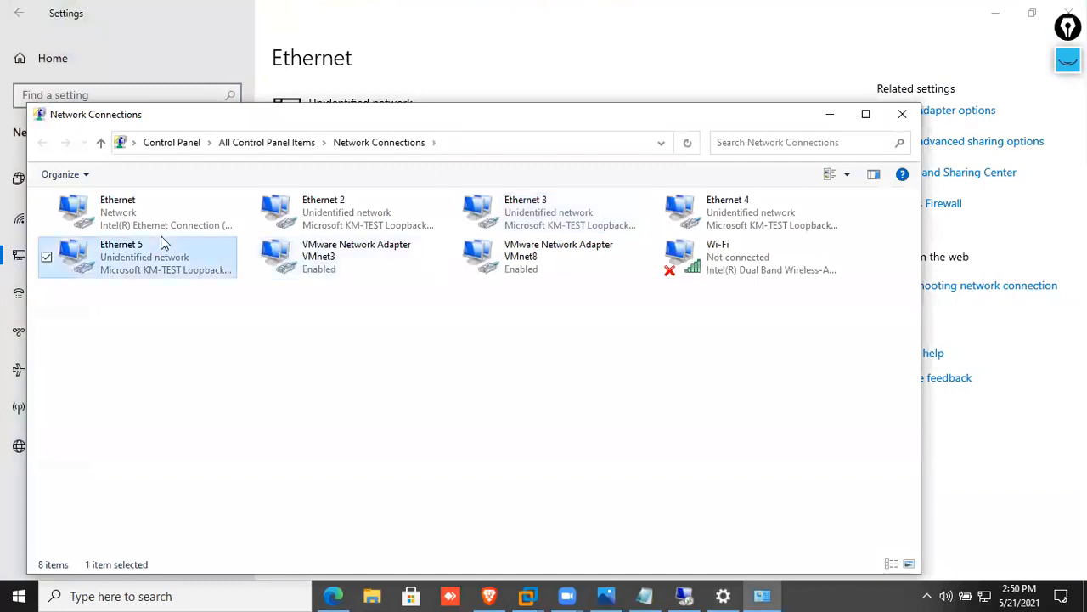
pyautogui.rightClick(161, 227)
pyautogui.click(209, 383)
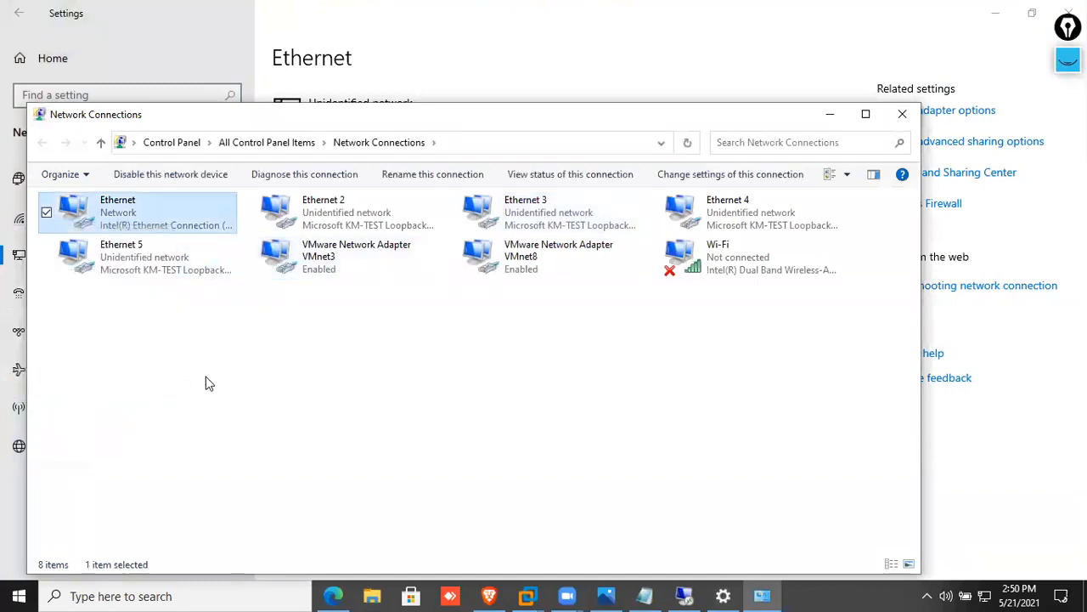
pyautogui.doubleClick(235, 382)
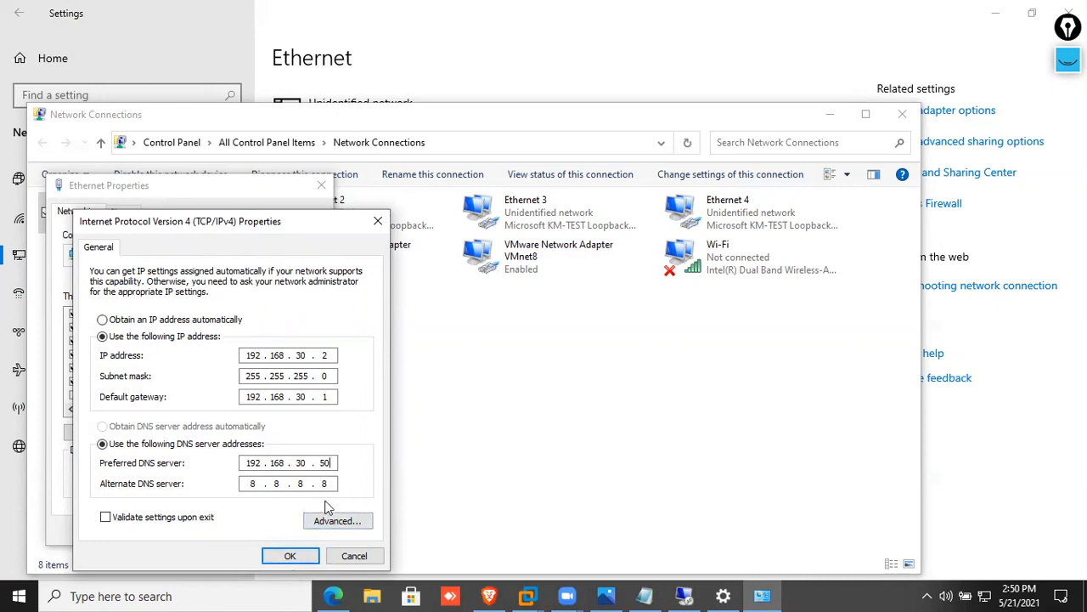
pyautogui.click(288, 556)
pyautogui.click(247, 530)
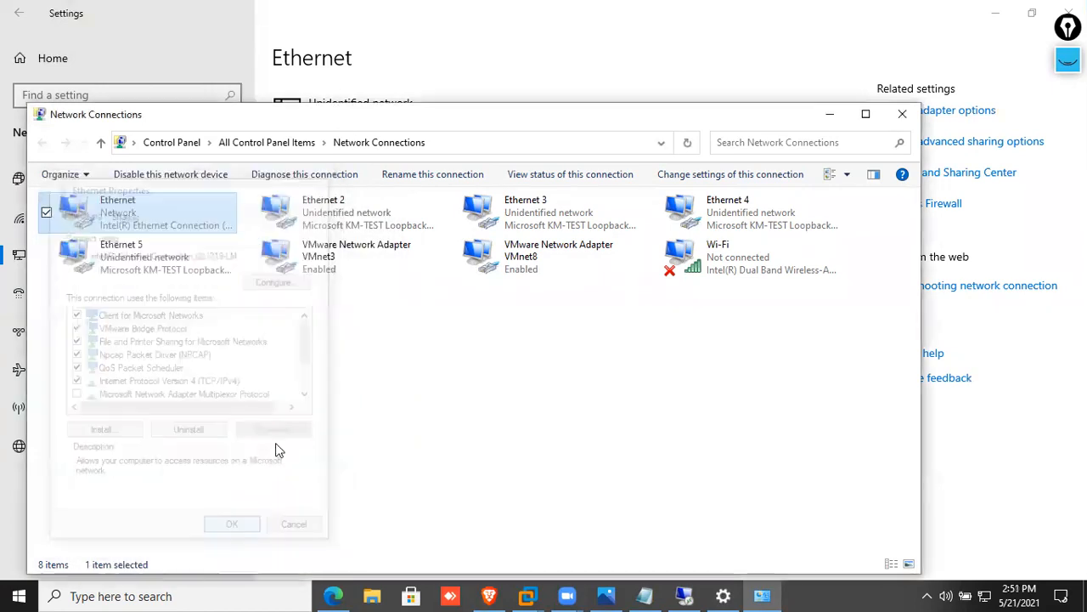
pyautogui.click(902, 114)
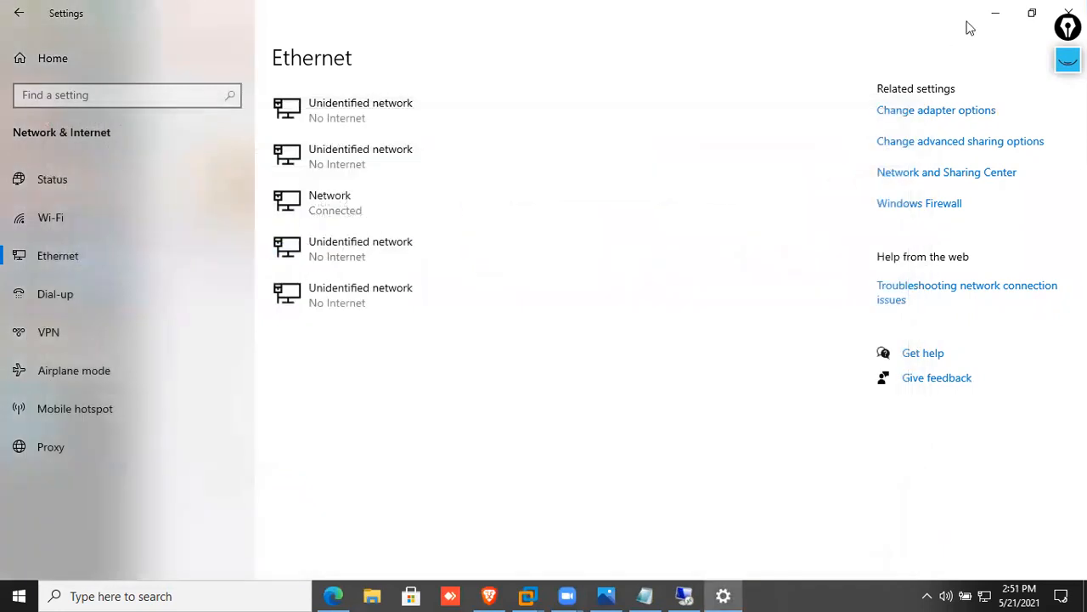
pyautogui.click(993, 14)
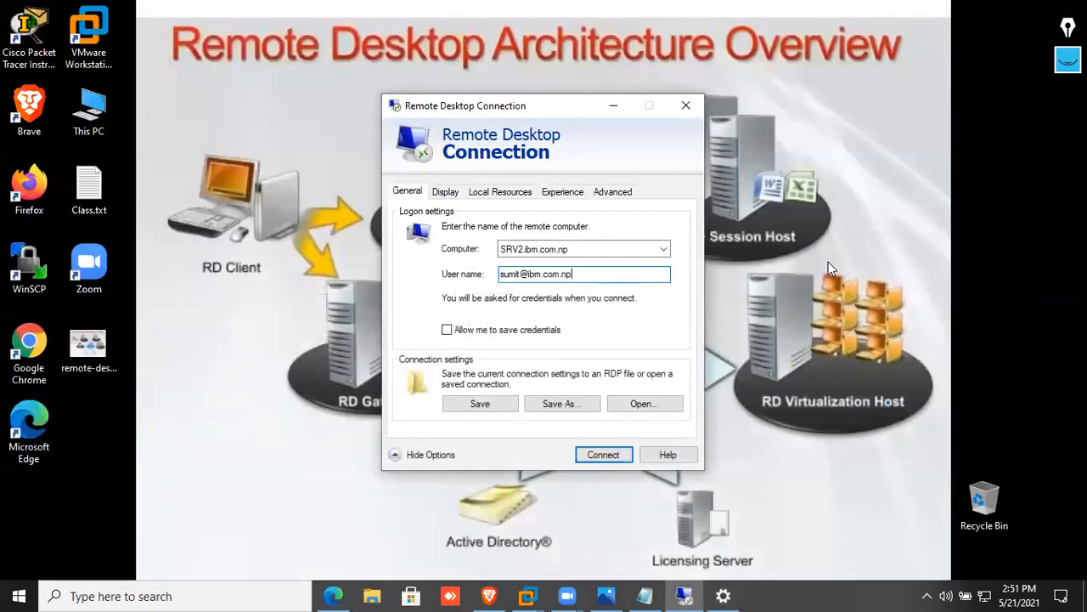
pyautogui.click(598, 455)
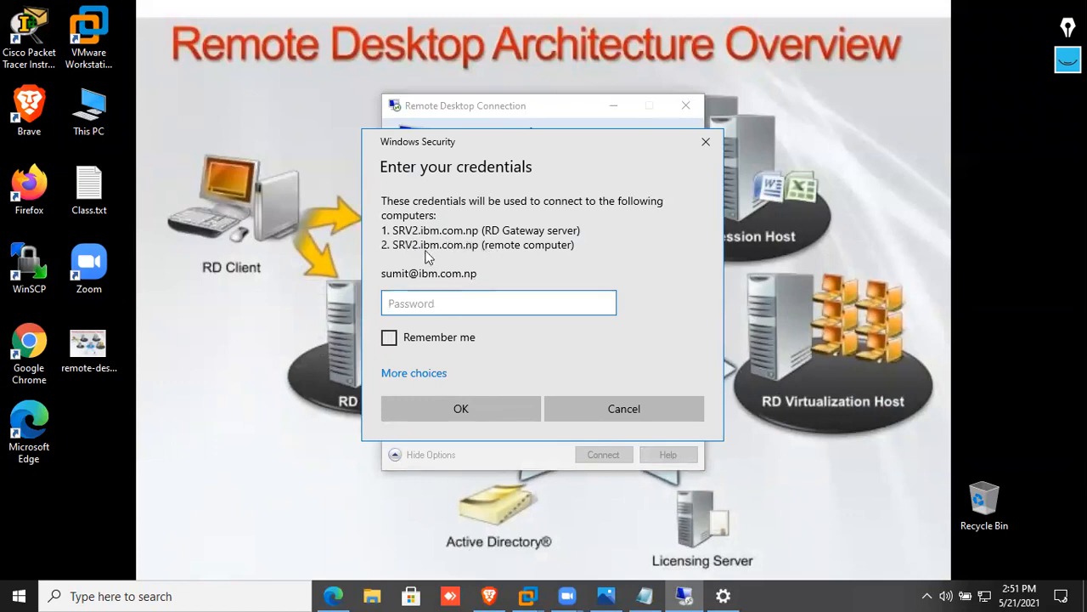
pyautogui.click(628, 406)
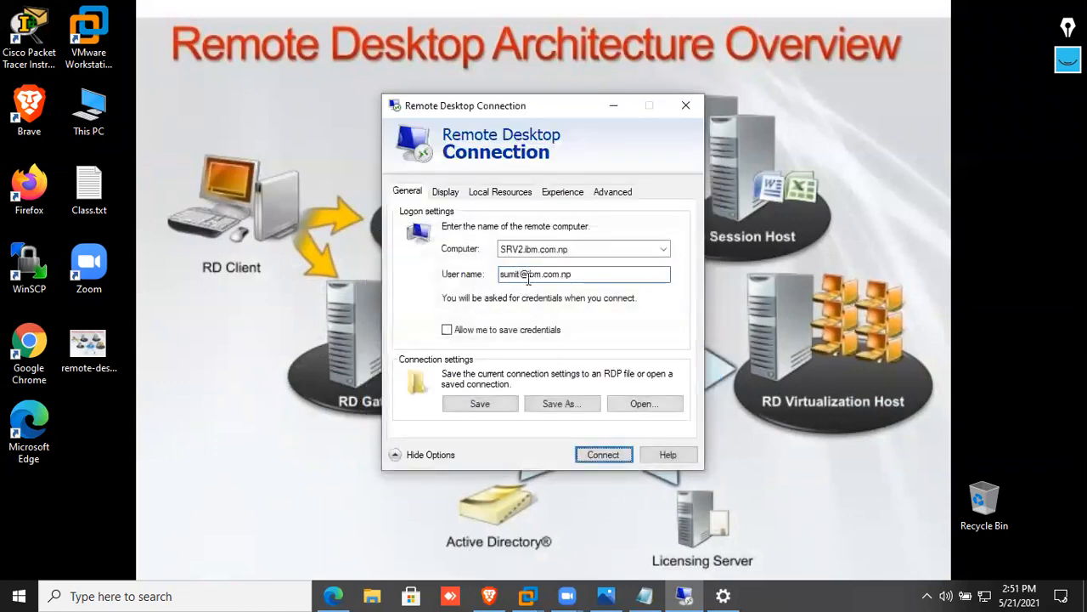
pyautogui.click(609, 194)
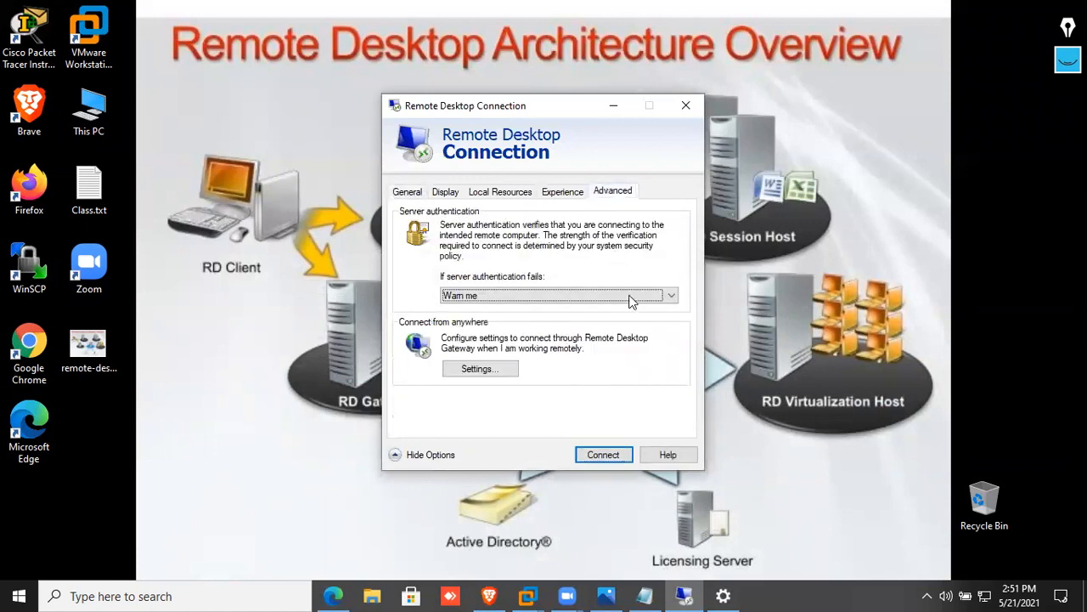
pyautogui.click(509, 368)
pyautogui.click(526, 286)
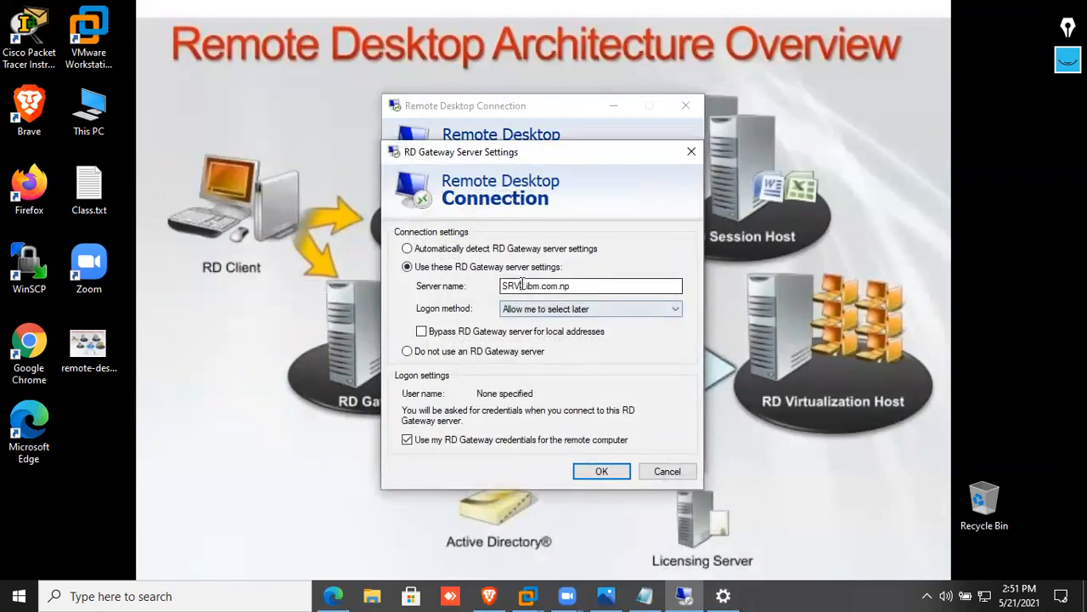
pyautogui.press('BackSpace')
pyautogui.write('3')
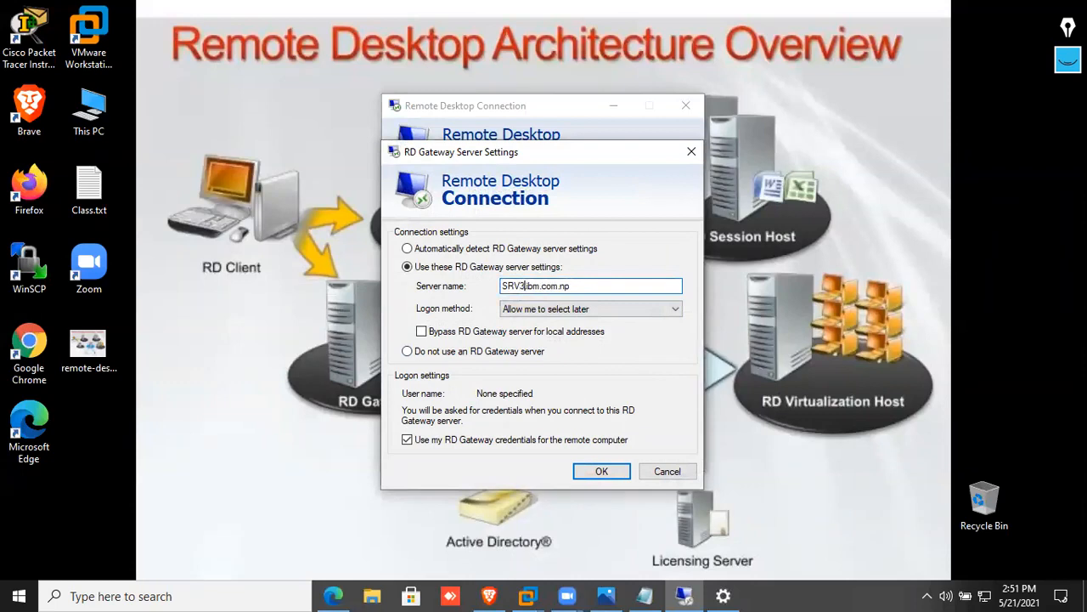
pyautogui.press('BackSpace')
pyautogui.click(600, 471)
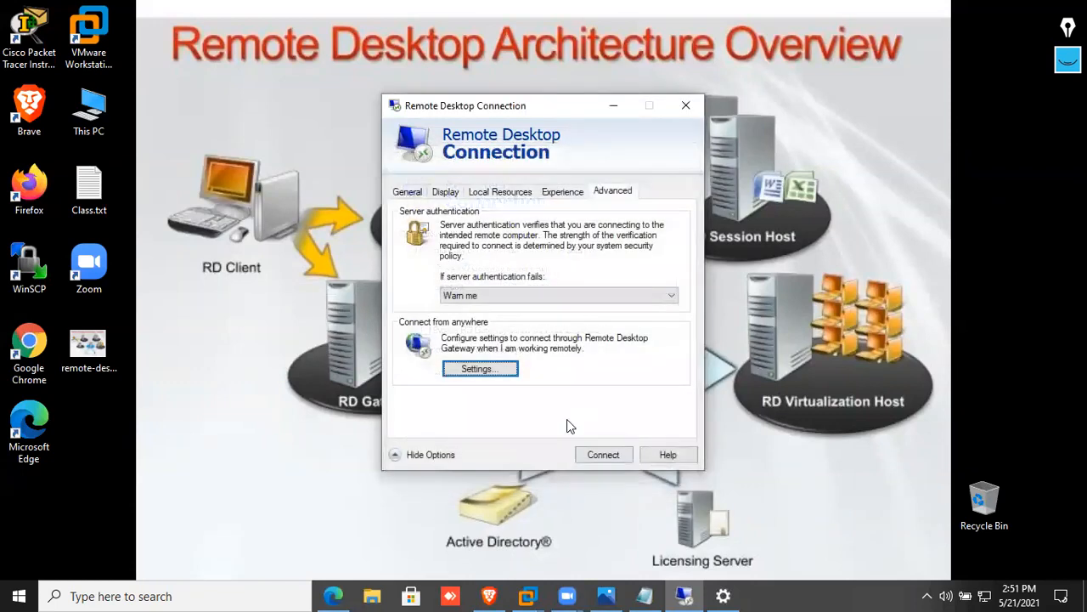
pyautogui.click(592, 458)
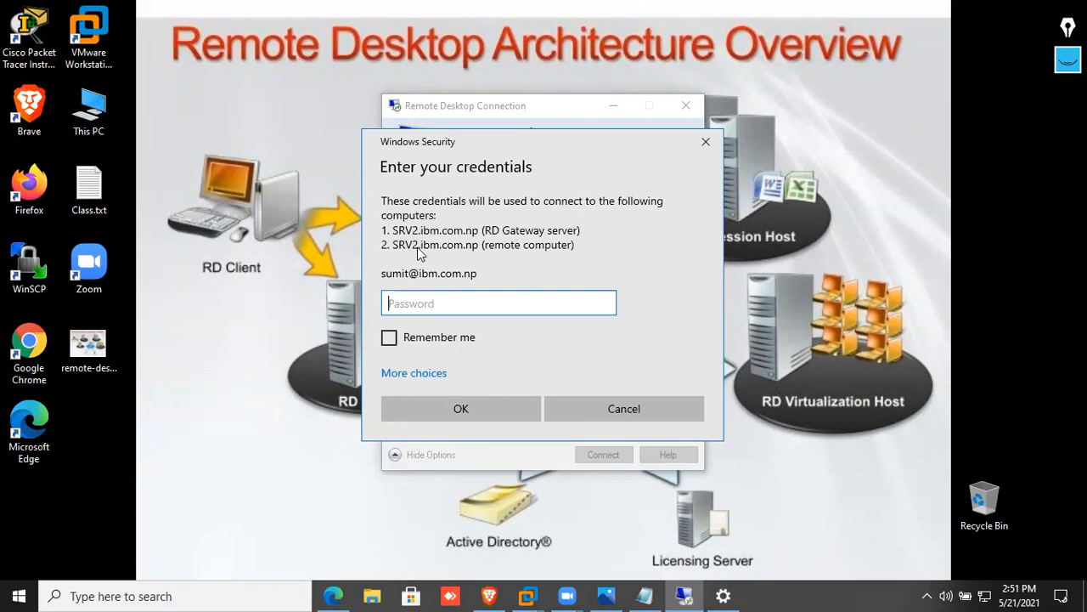
pyautogui.click(629, 404)
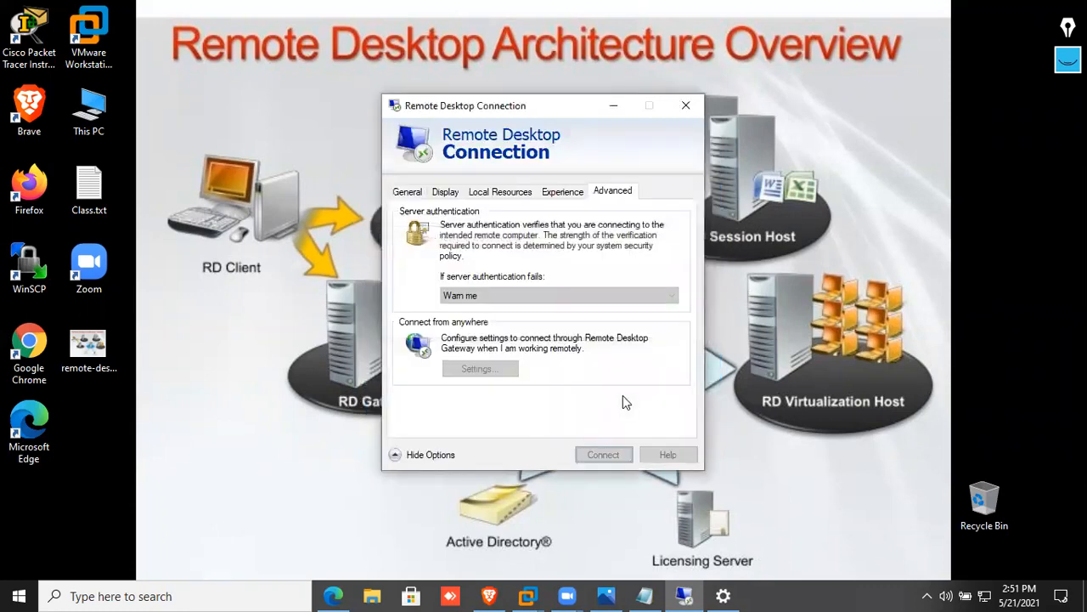
pyautogui.click(448, 195)
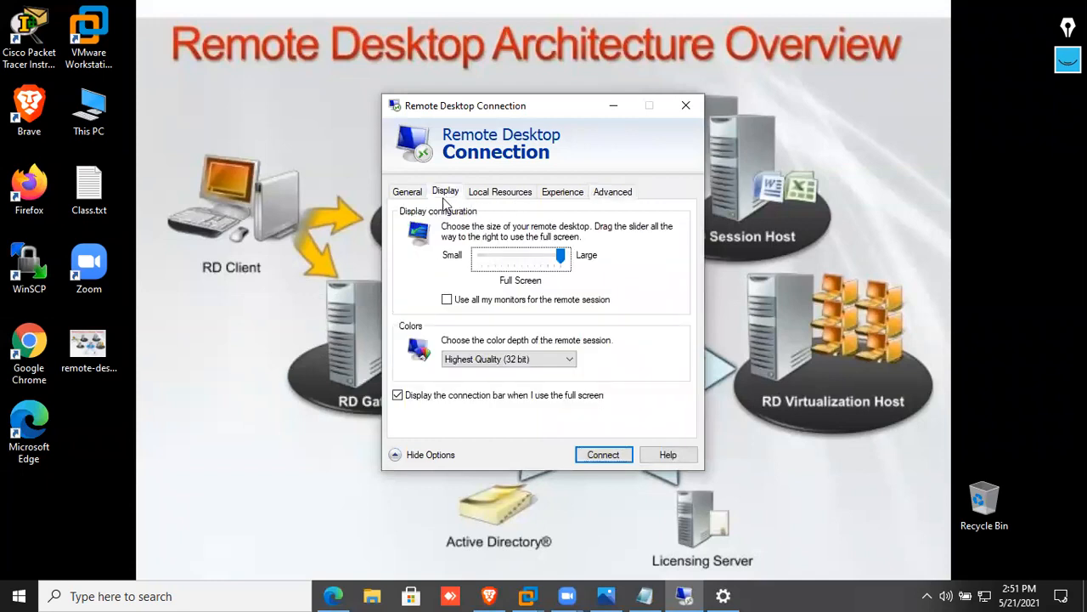
pyautogui.click(412, 193)
pyautogui.click(594, 246)
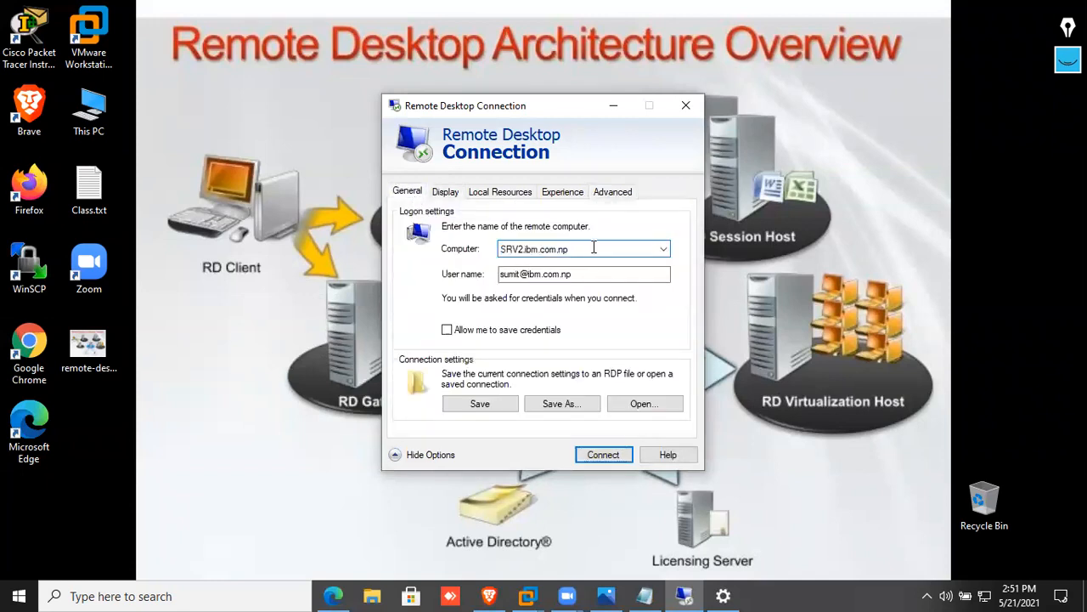
# Change the RD Gateway server name from SRV2 to SRV3.ibm.com.np
pyautogui.click(599, 194)
pyautogui.click(497, 370)
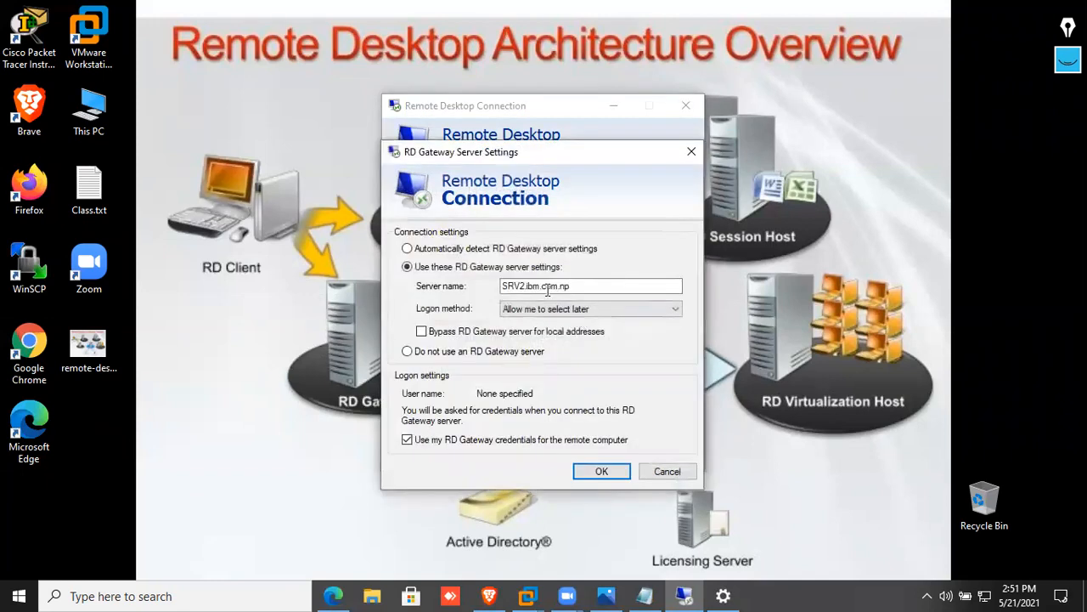
pyautogui.click(523, 285)
pyautogui.press('BackSpace')
pyautogui.write('3')
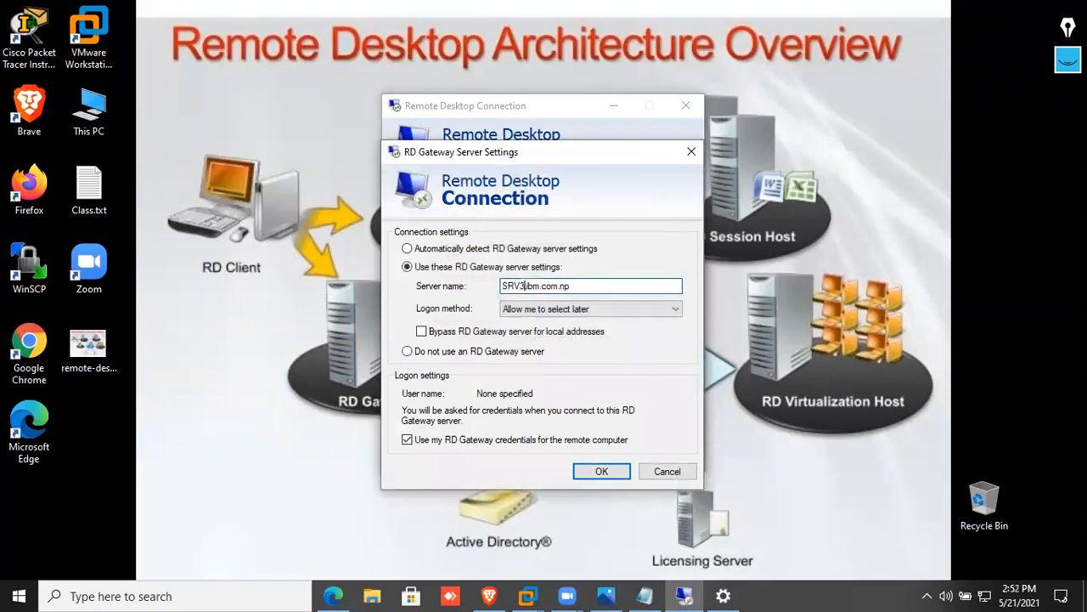
pyautogui.click(602, 470)
# Connect with the account password, dismiss the gateway identity warning, retry, then cancel the sign-in
pyautogui.click(596, 454)
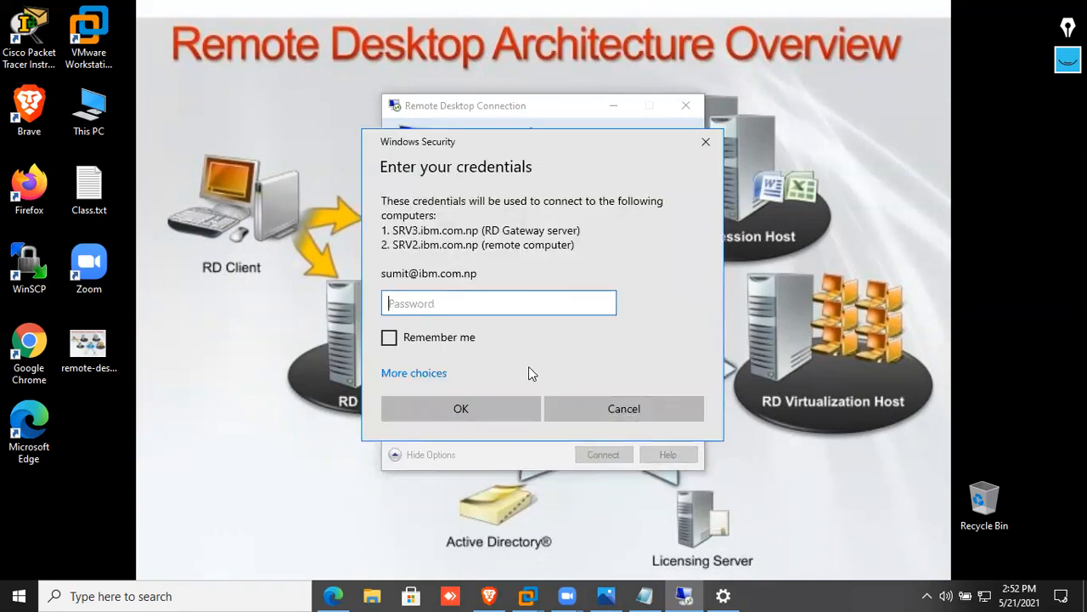
pyautogui.write('••')
pyautogui.press('Return')
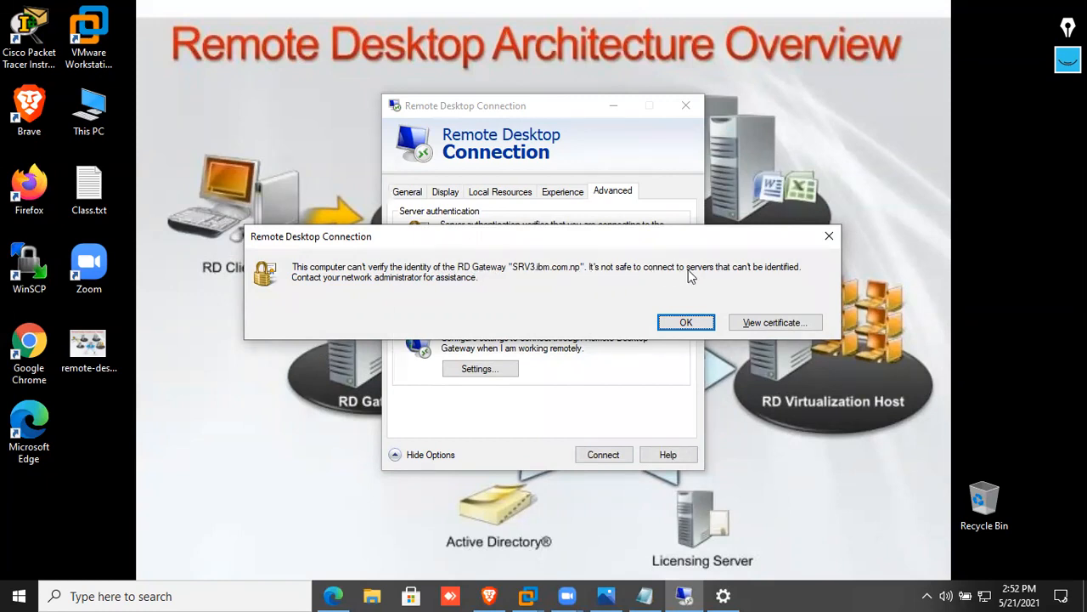
pyautogui.click(686, 322)
pyautogui.click(612, 454)
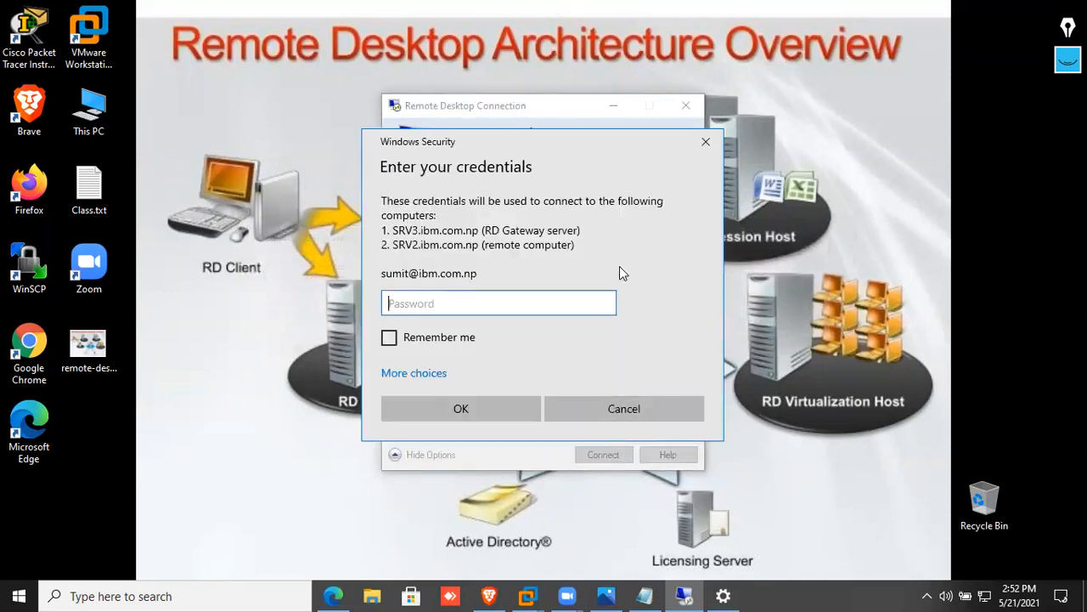
pyautogui.click(654, 410)
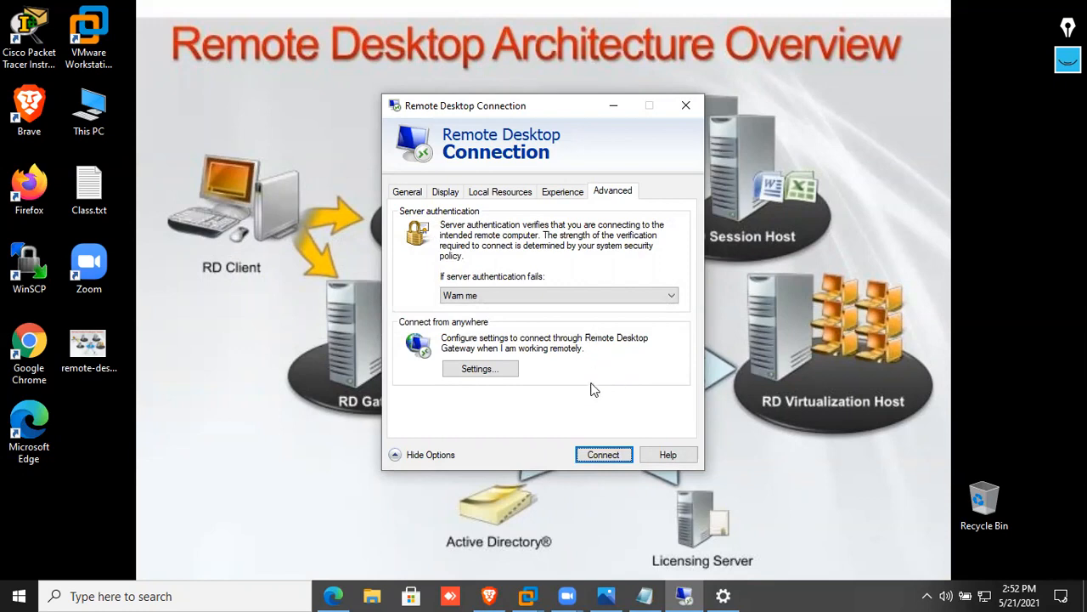
pyautogui.click(30, 422)
pyautogui.doubleClick(30, 422)
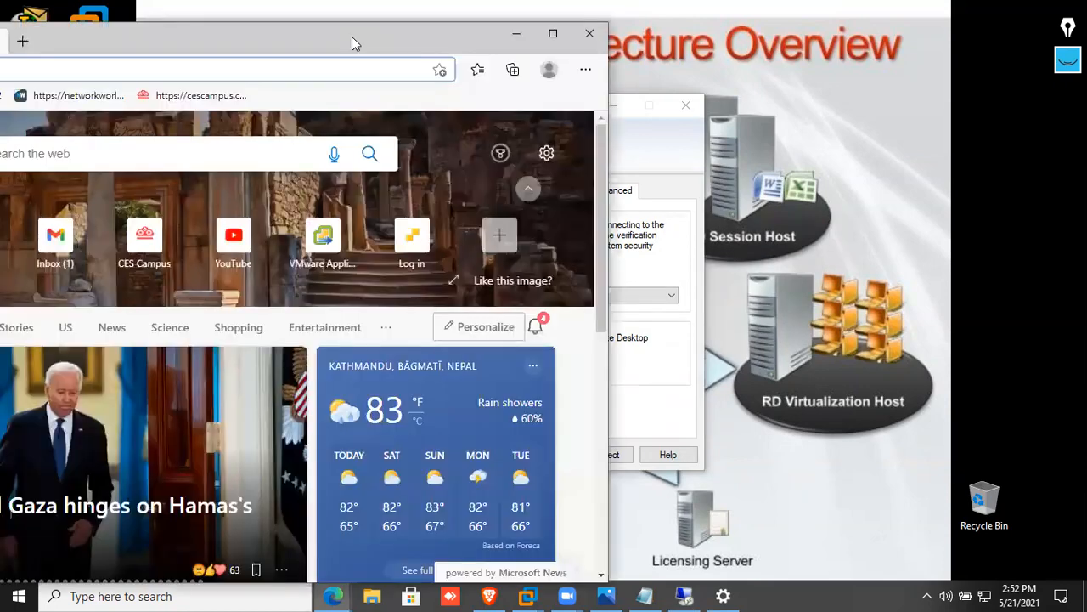
pyautogui.doubleClick(352, 39)
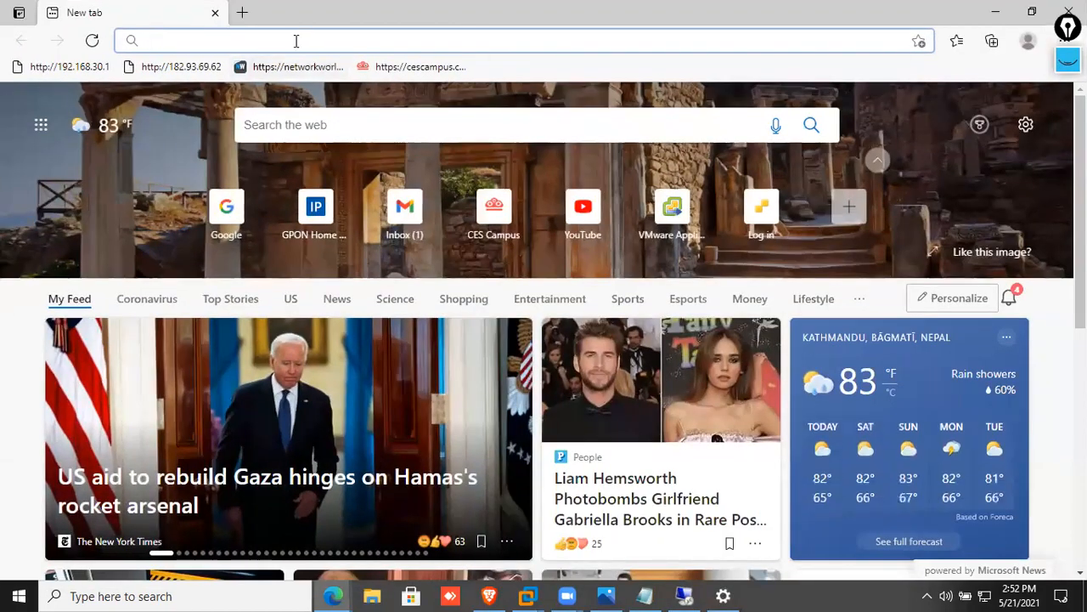
pyautogui.click(295, 41)
pyautogui.write('http')
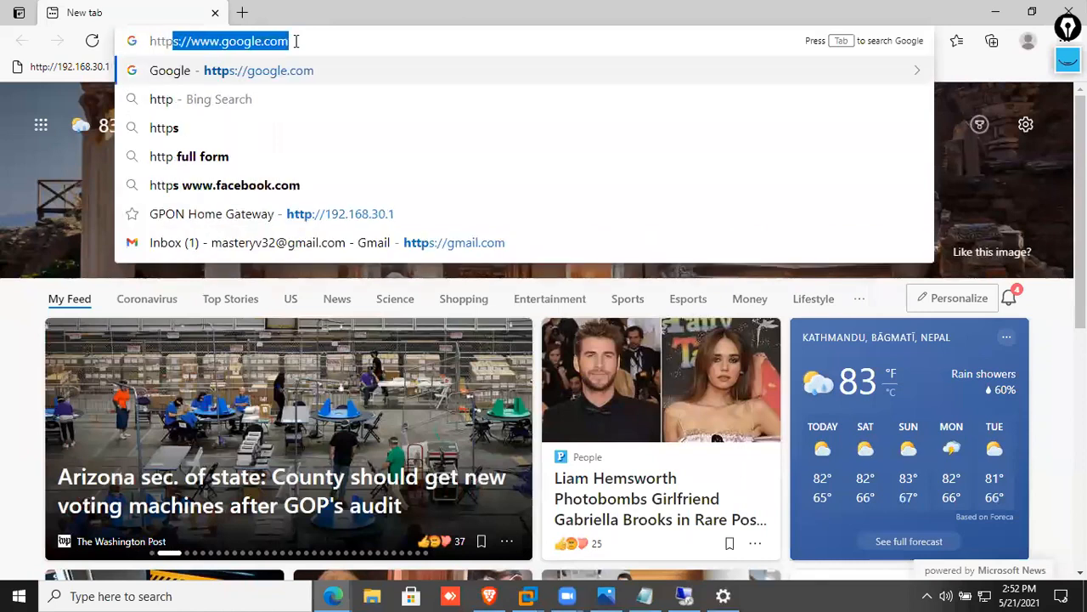
pyautogui.write('://192.1')
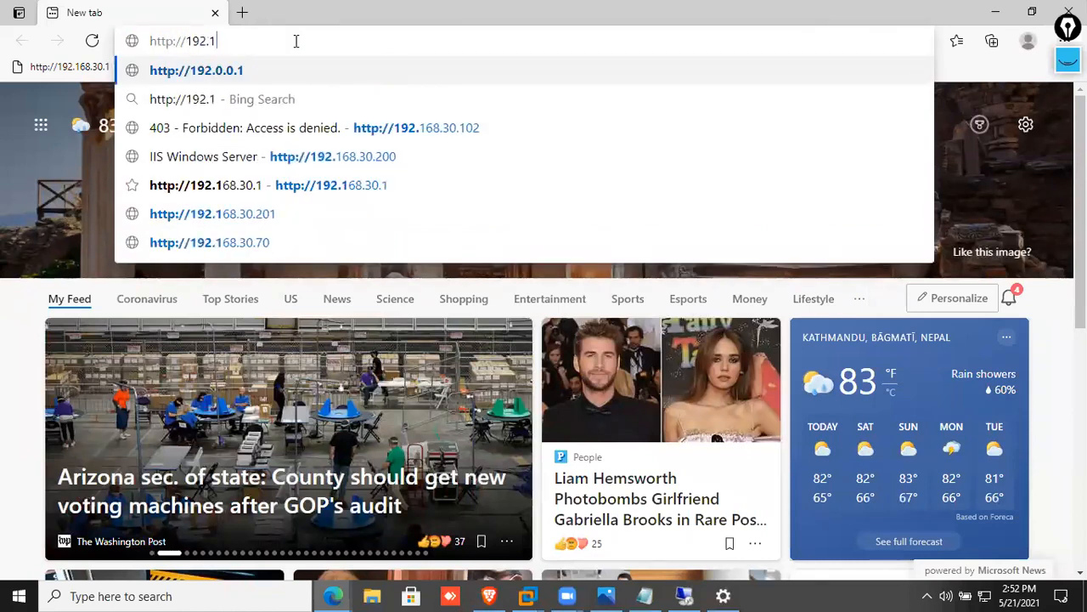
pyautogui.write('68.30.50')
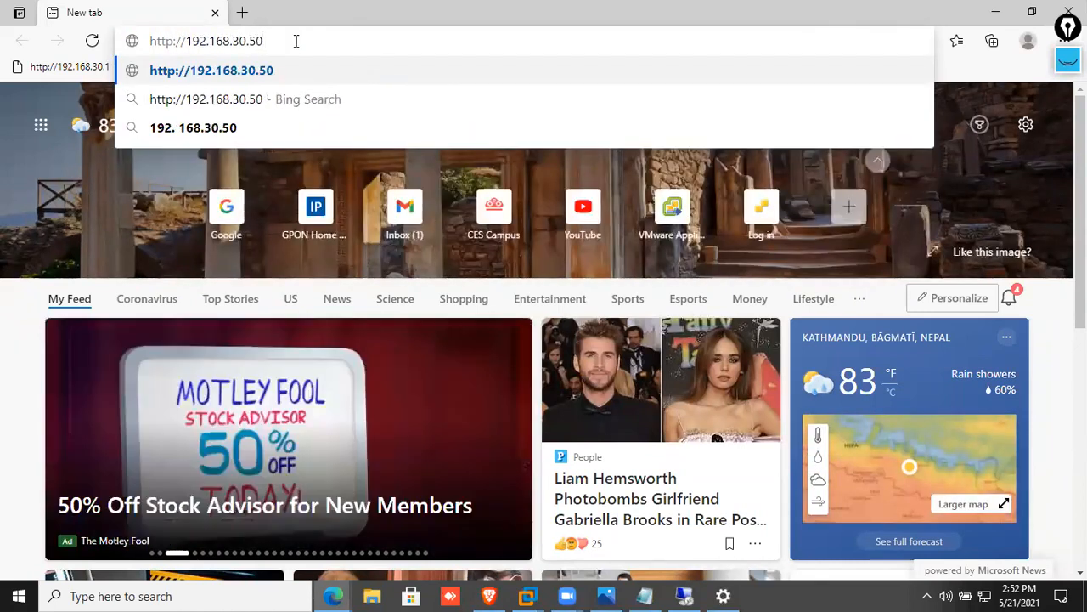
pyautogui.write('/certsrv')
pyautogui.press('Return')
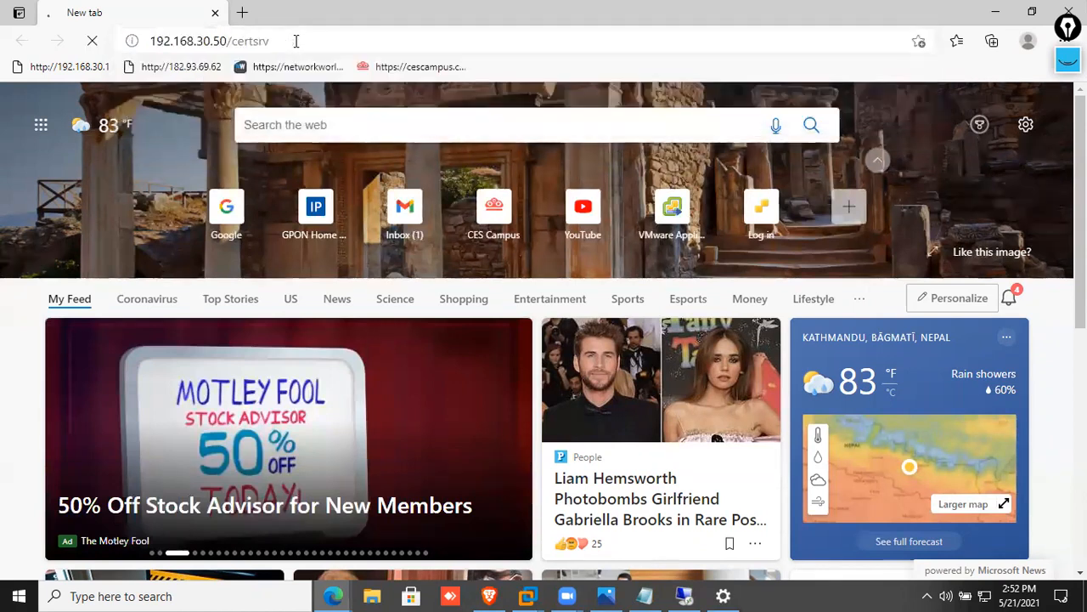
pyautogui.write('ami')
pyautogui.press('BackSpace')
pyautogui.write('sumit')
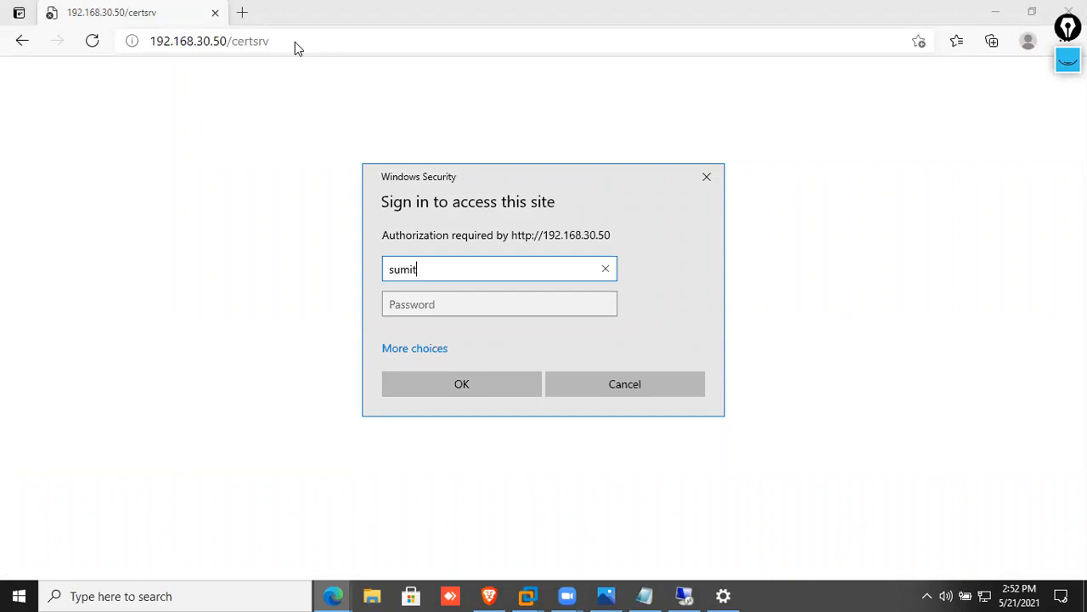
pyautogui.press('Tab')
pyautogui.write('••')
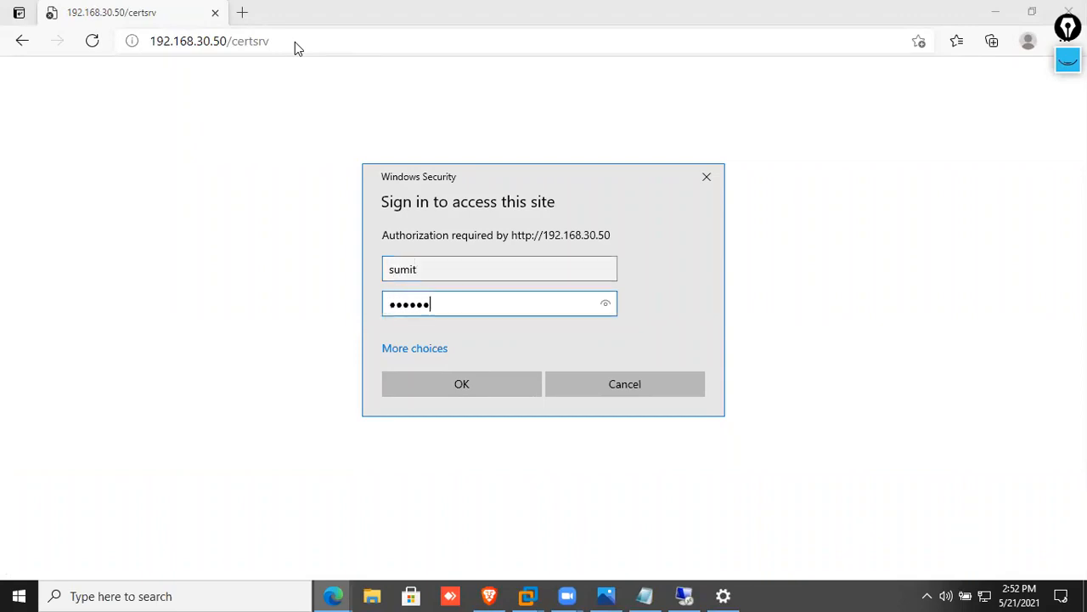
pyautogui.press('Return')
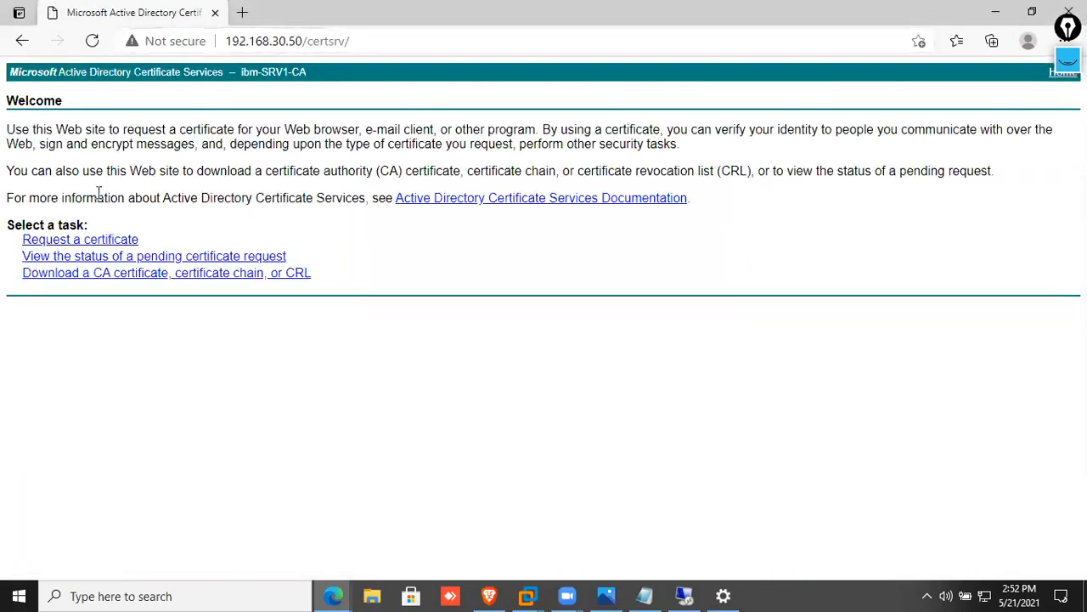
# Download the ibm-SRV1-CA certificate and open the certnew (1).cer file
pyautogui.click(121, 274)
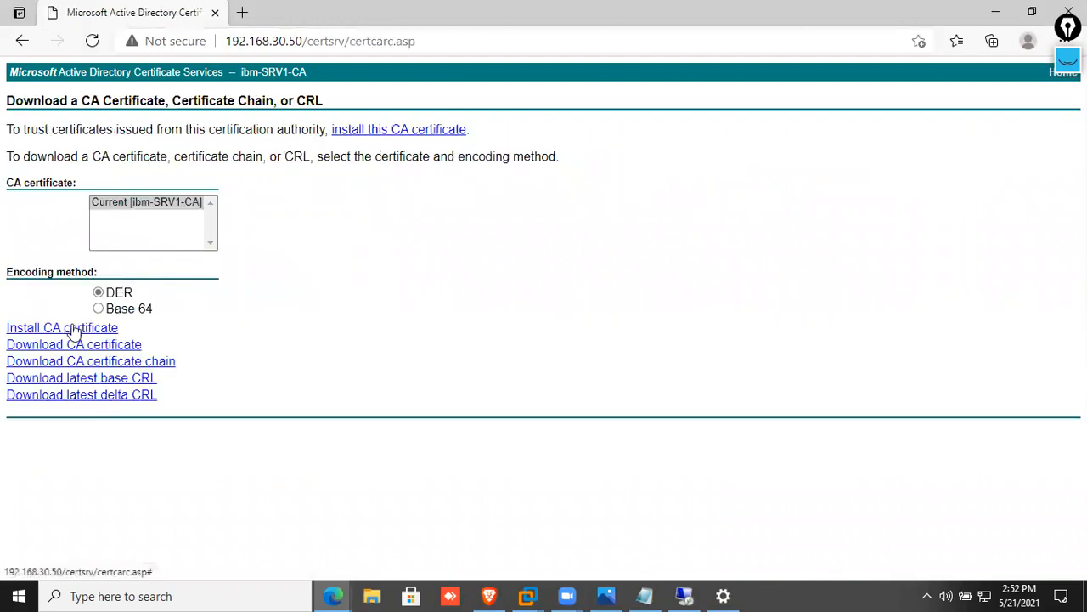
pyautogui.click(73, 332)
pyautogui.click(734, 111)
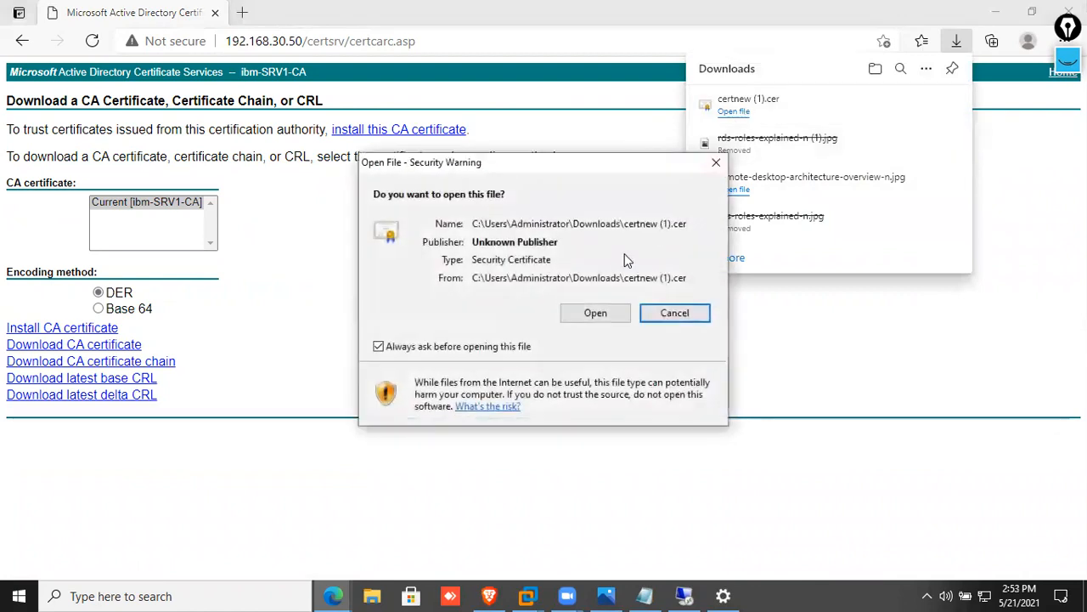
pyautogui.click(581, 308)
# Import the certificate for the Local Machine into Trusted Root Certification Authorities, then minimize Edge
pyautogui.click(225, 355)
pyautogui.click(103, 275)
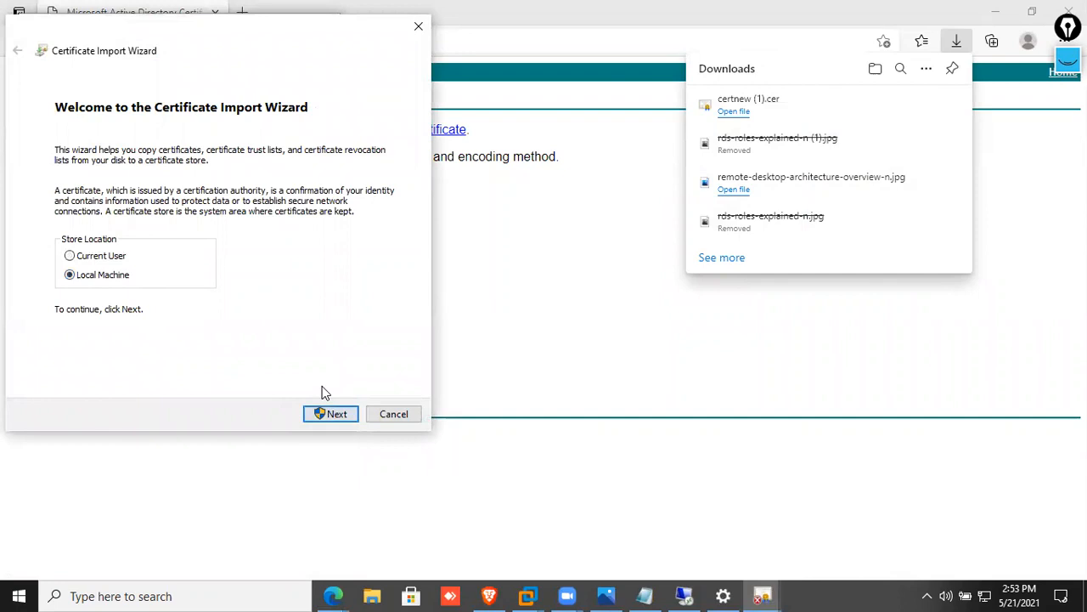
pyautogui.click(330, 413)
pyautogui.click(211, 209)
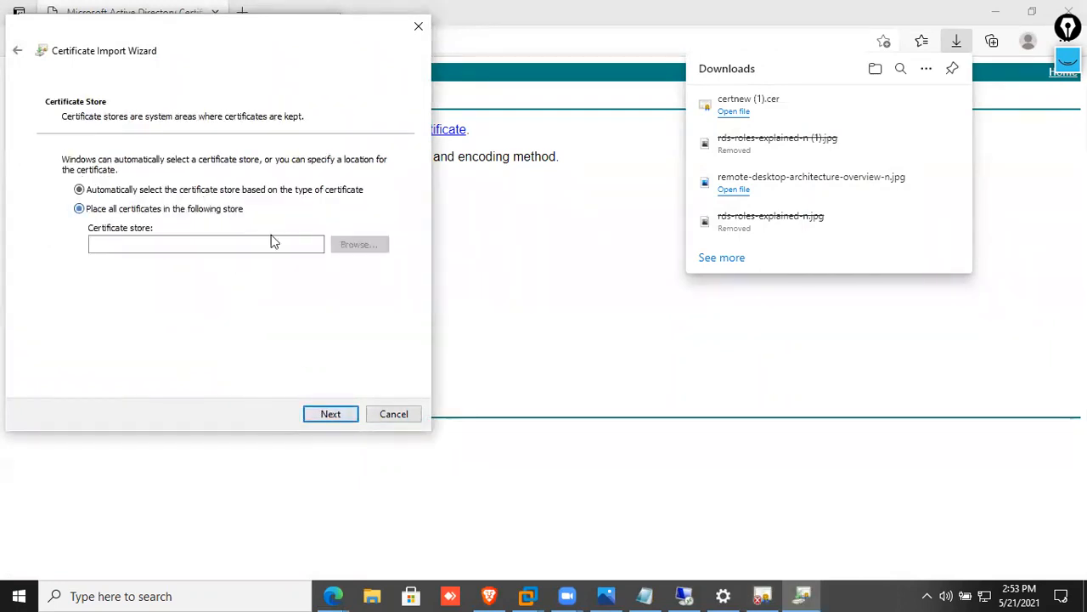
pyautogui.click(360, 244)
pyautogui.click(97, 127)
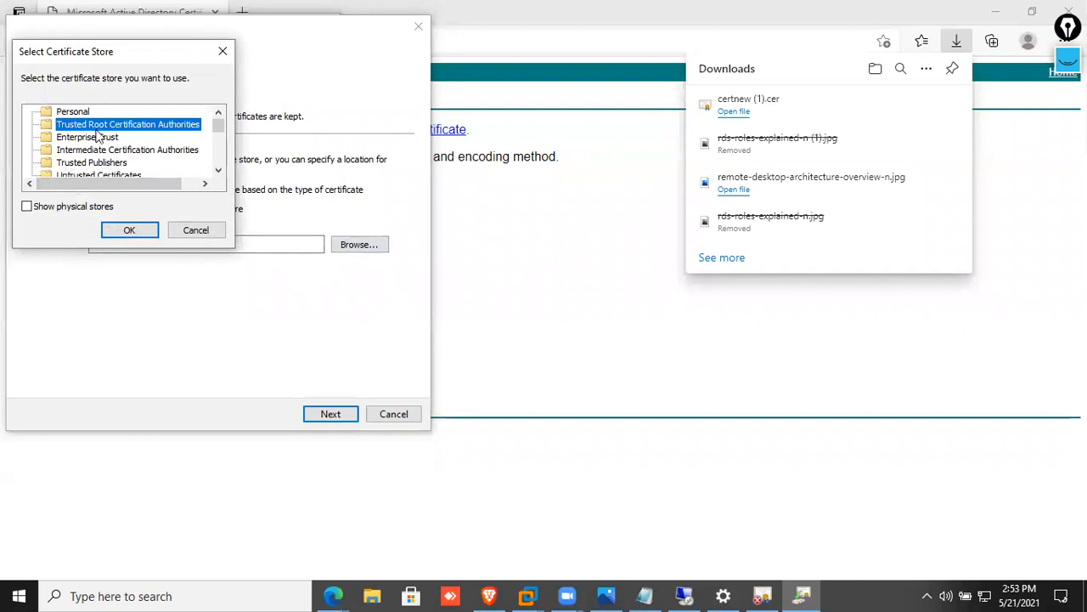
pyautogui.click(119, 232)
pyautogui.click(337, 416)
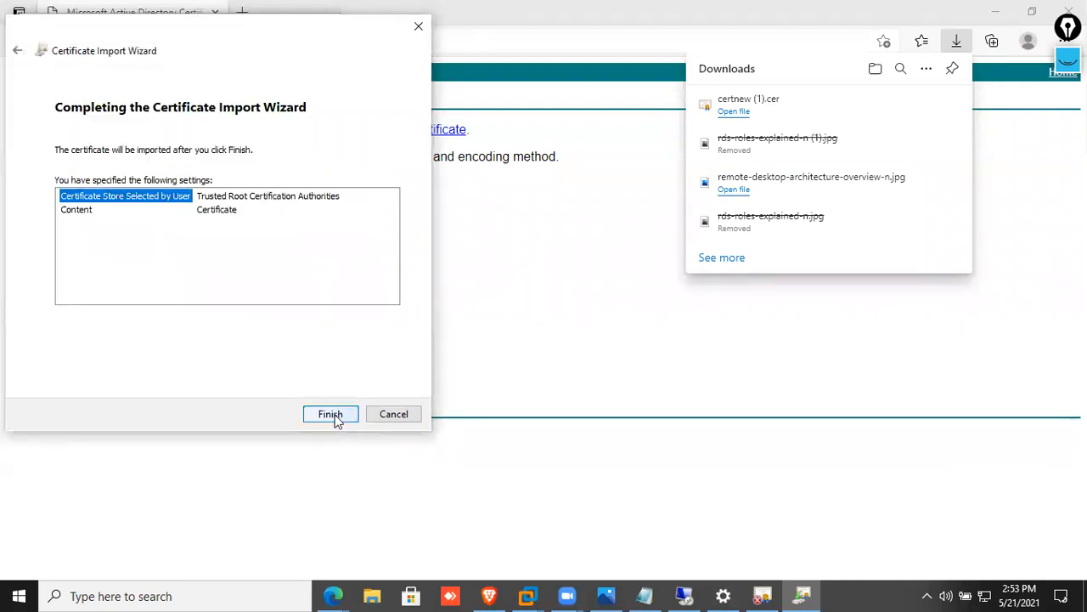
pyautogui.click(331, 415)
pyautogui.click(600, 355)
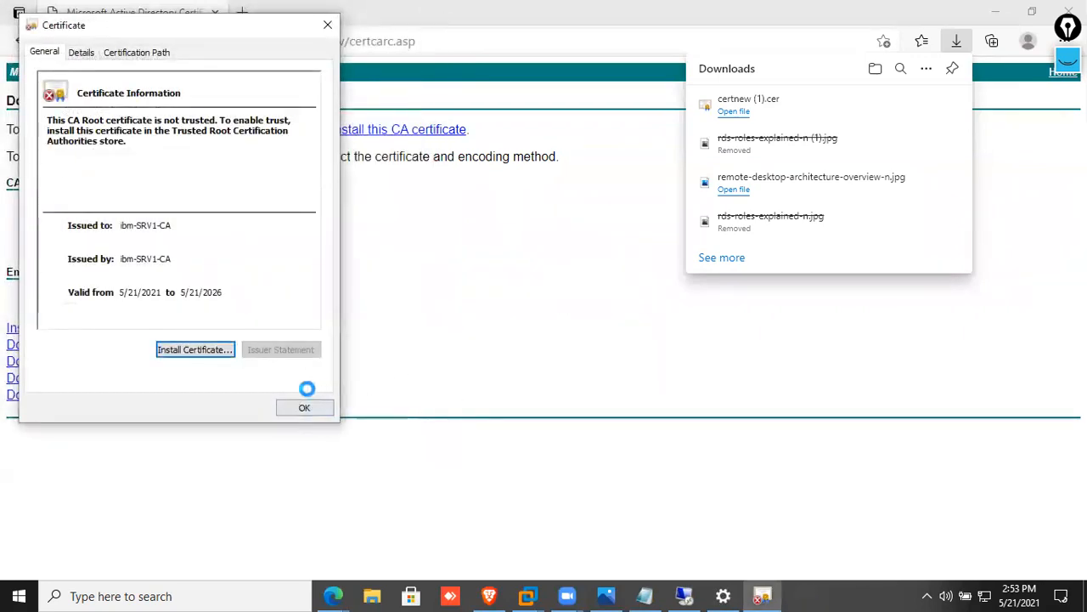
pyautogui.click(305, 406)
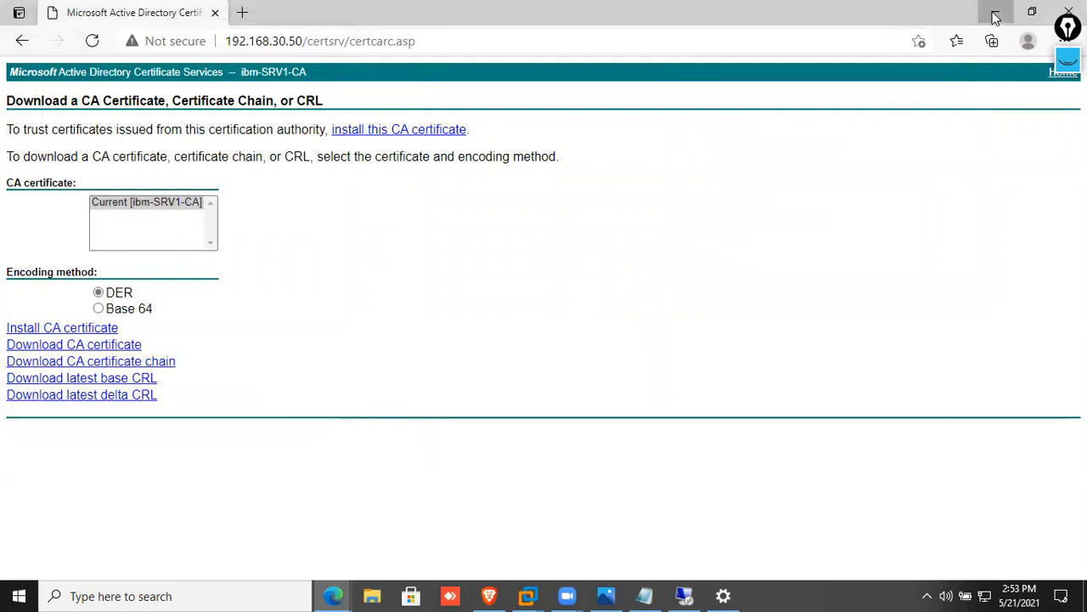
pyautogui.click(996, 17)
# Reconnect to SRV2 through the SRV3 gateway and submit the account password
pyautogui.click(594, 452)
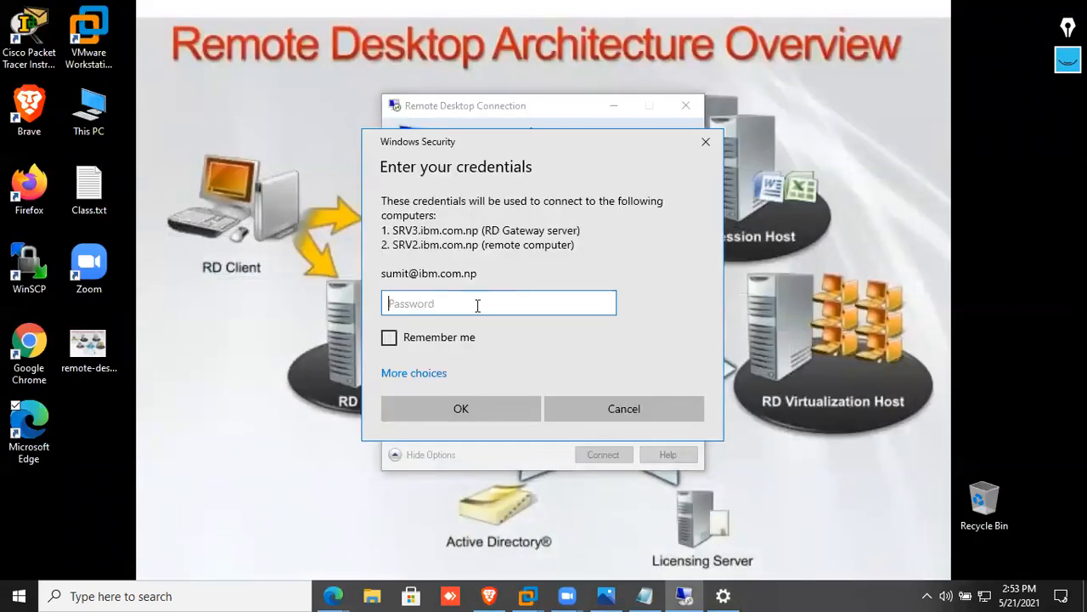
pyautogui.write('•••••••••')
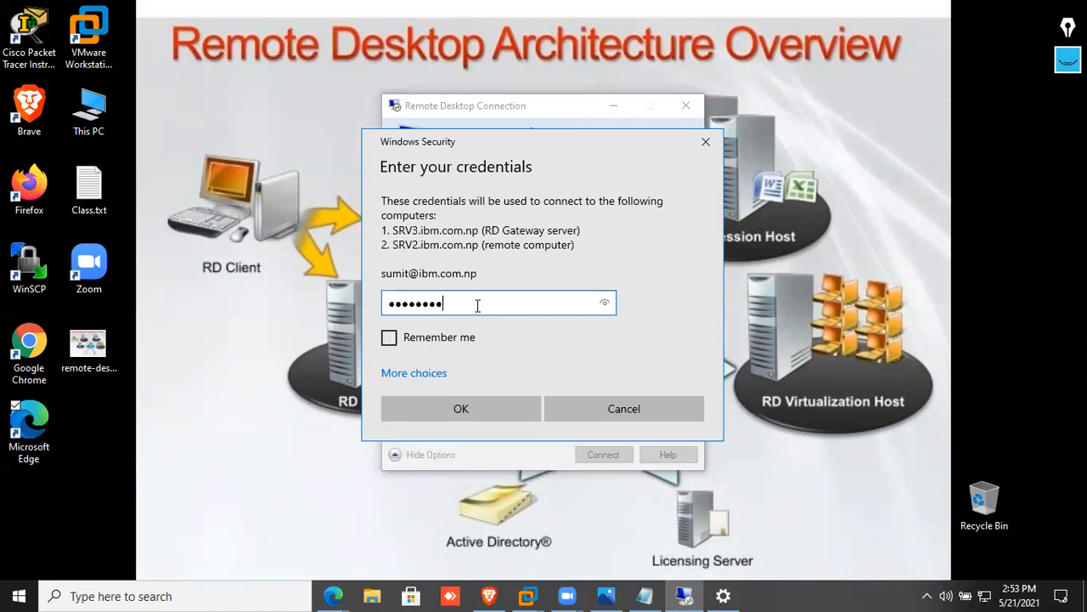
pyautogui.press('Return')
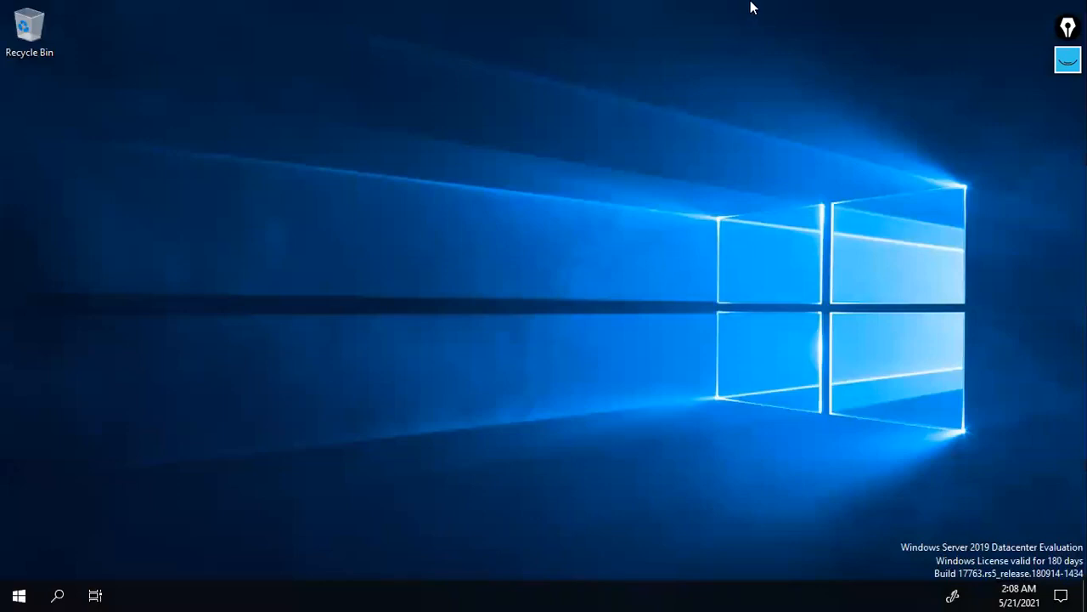
# Back in VMware, refresh SRV3's RD Gateway monitoring to see four connections from two users
pyautogui.click(731, 17)
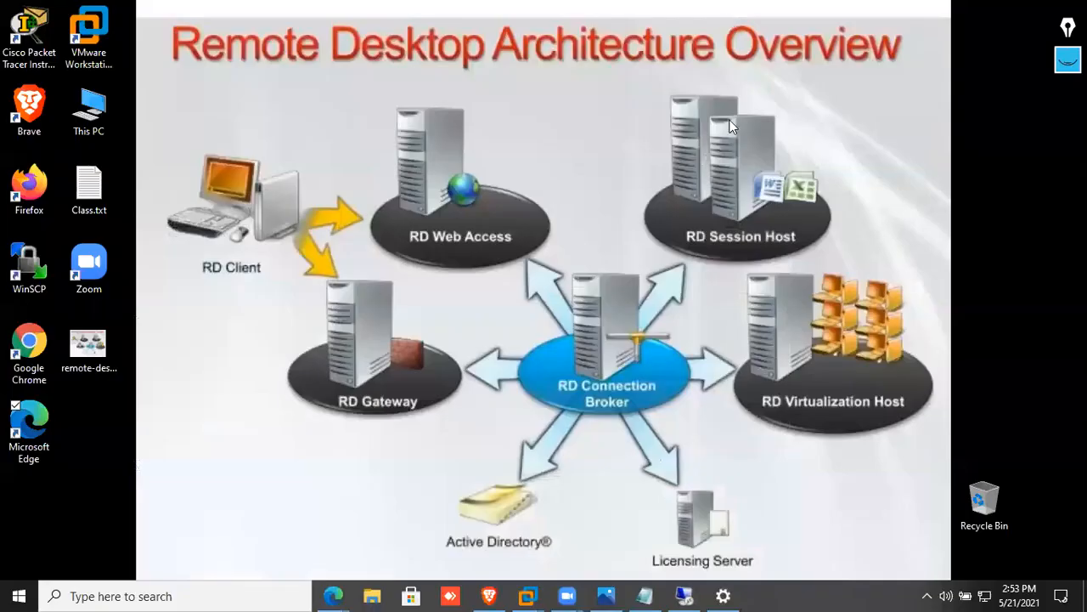
pyautogui.moveTo(528, 594)
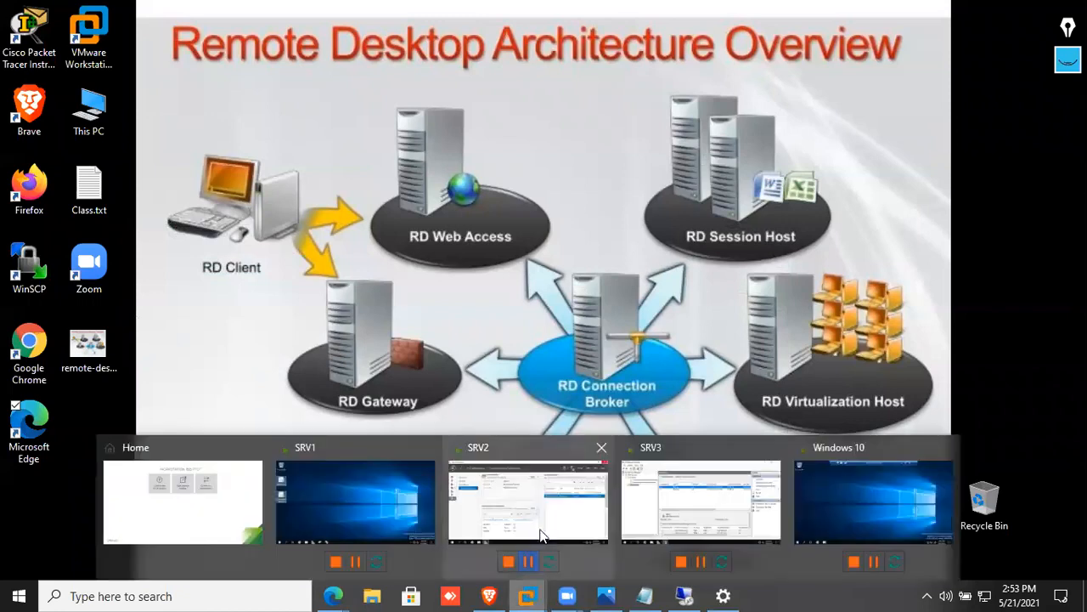
pyautogui.click(414, 510)
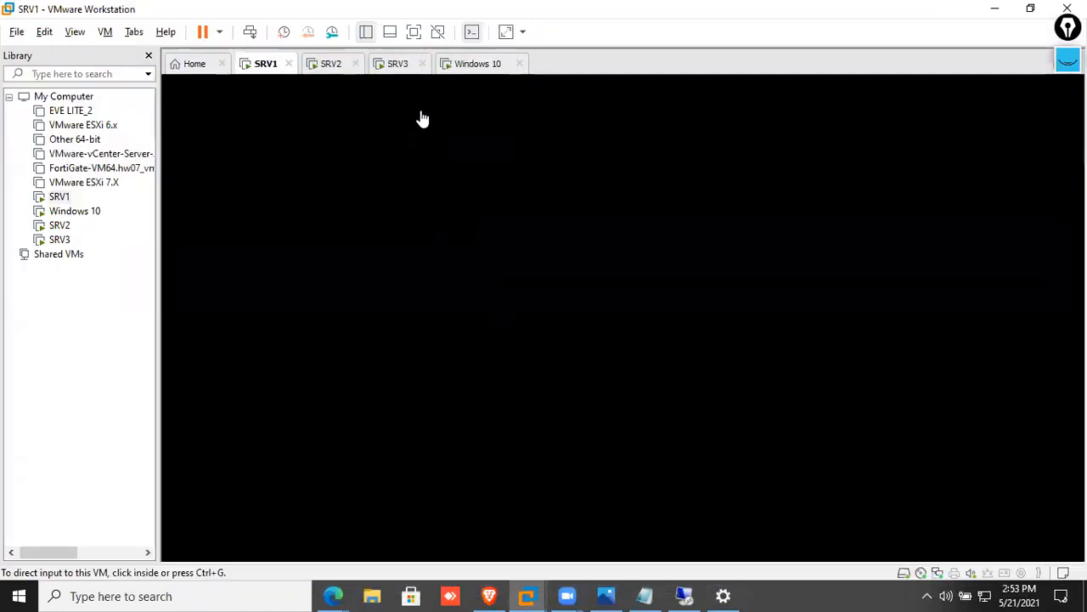
pyautogui.click(397, 65)
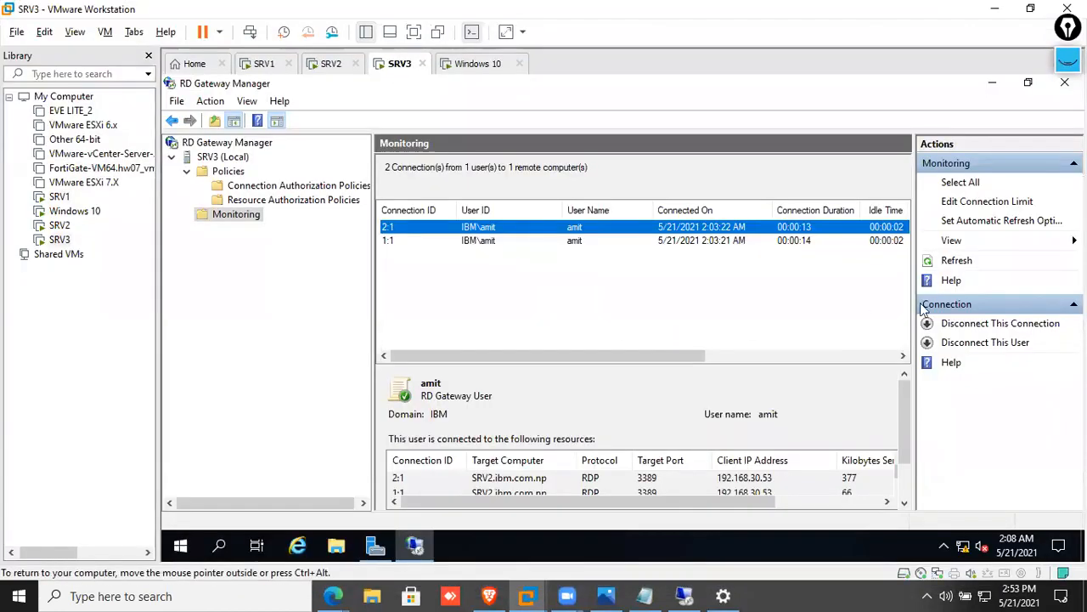
pyautogui.click(955, 262)
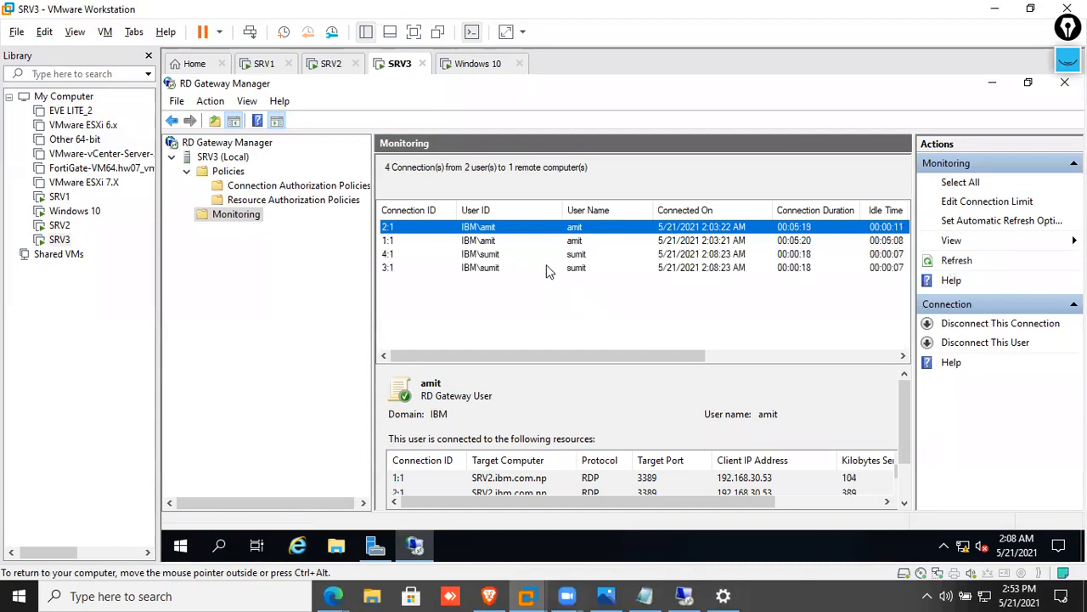
pyautogui.click(548, 266)
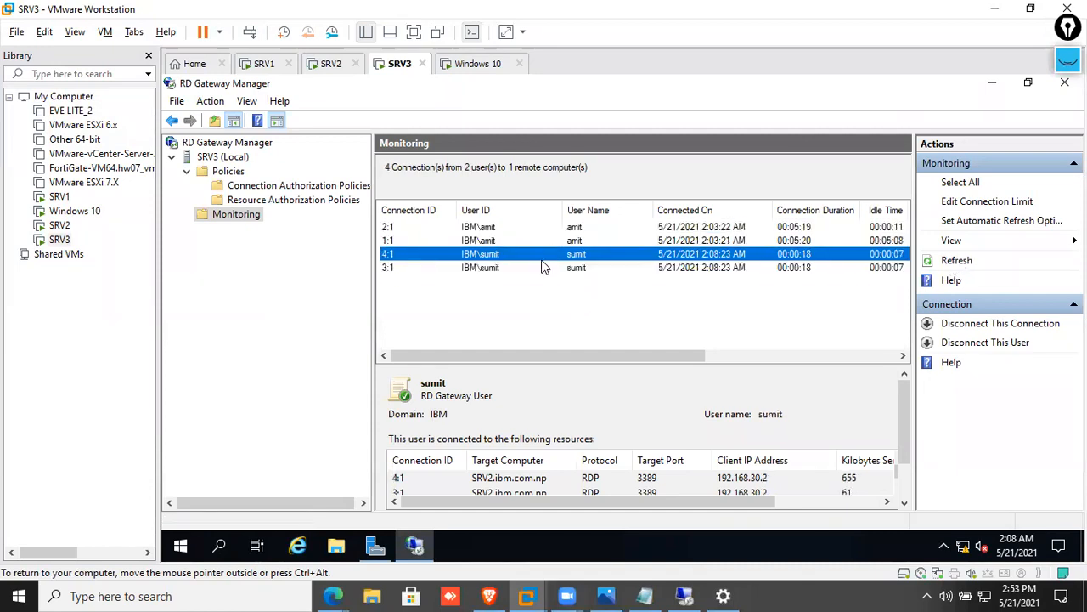
pyautogui.click(332, 64)
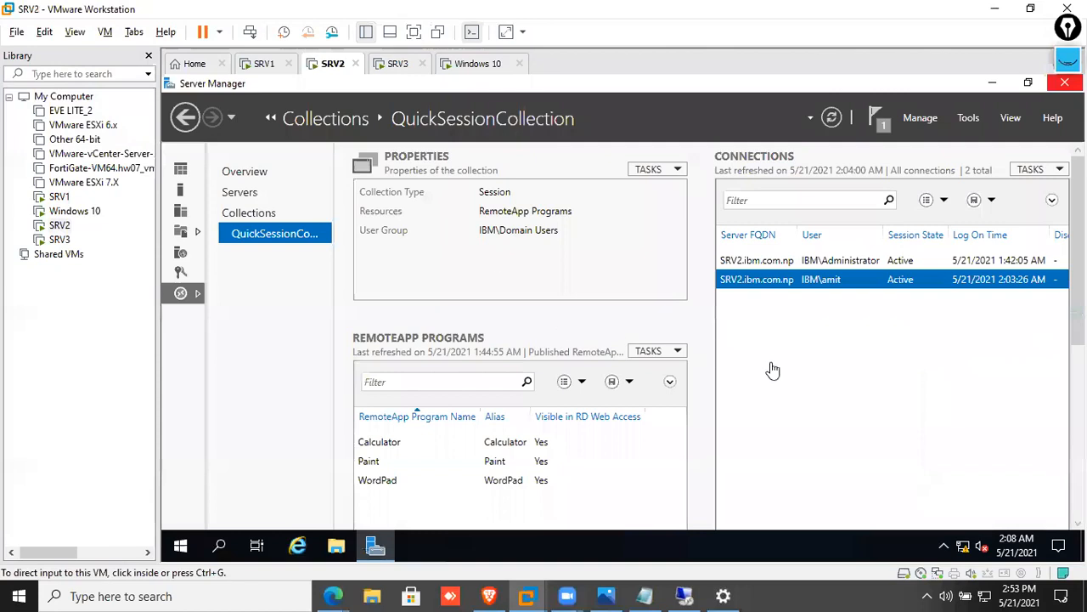
# Refresh SRV2's collection connections to reveal the new user's third active session
pyautogui.click(1032, 169)
pyautogui.click(1022, 189)
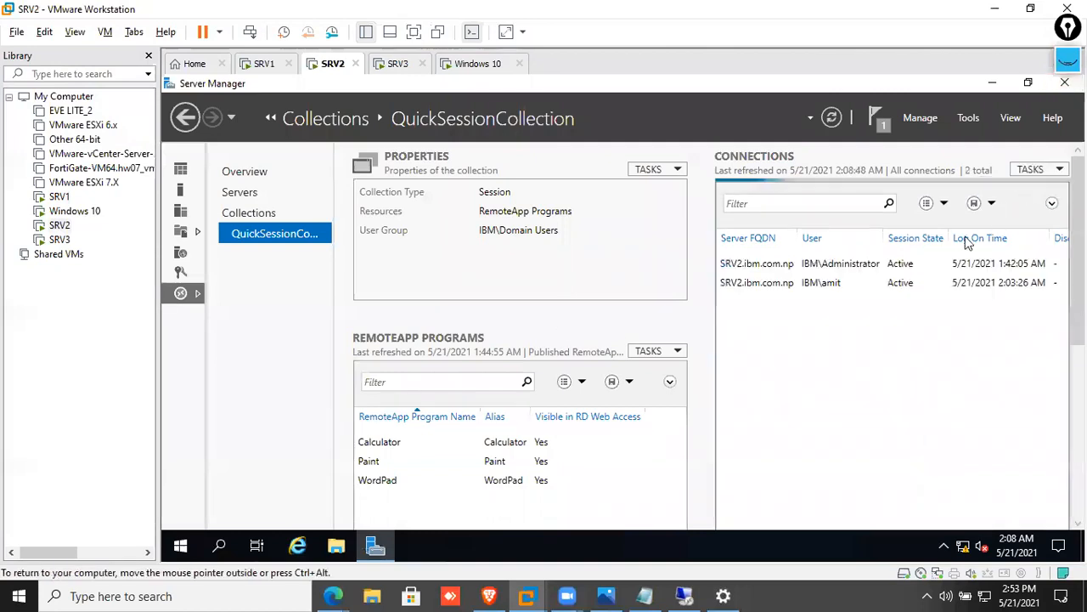
pyautogui.click(884, 302)
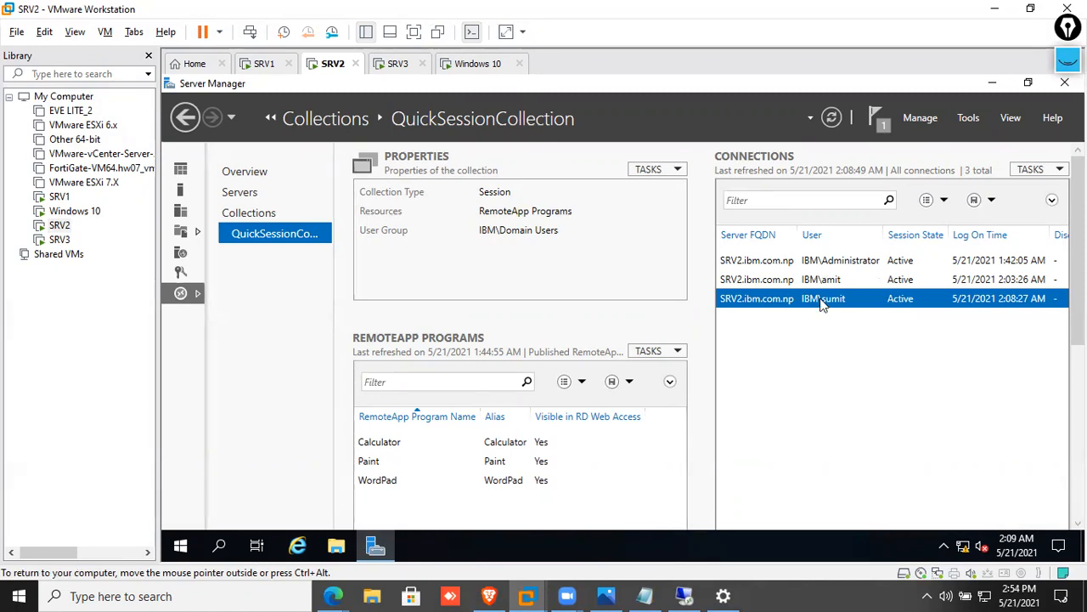
pyautogui.click(398, 63)
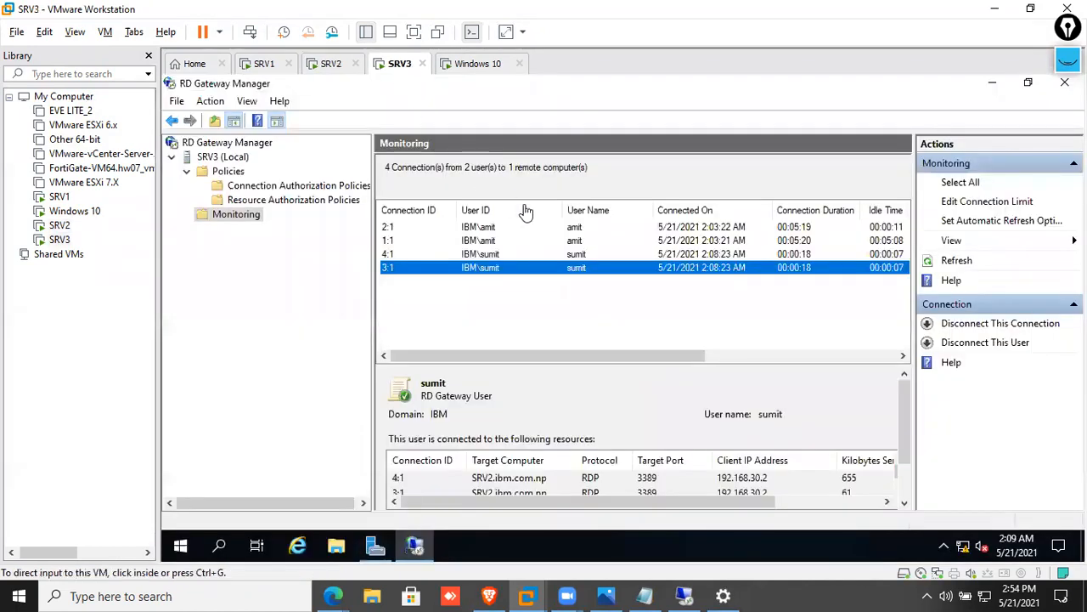
# Select each user's connection rows in SRV3's gateway monitoring list
pyautogui.click(578, 256)
pyautogui.click(577, 243)
pyautogui.click(575, 228)
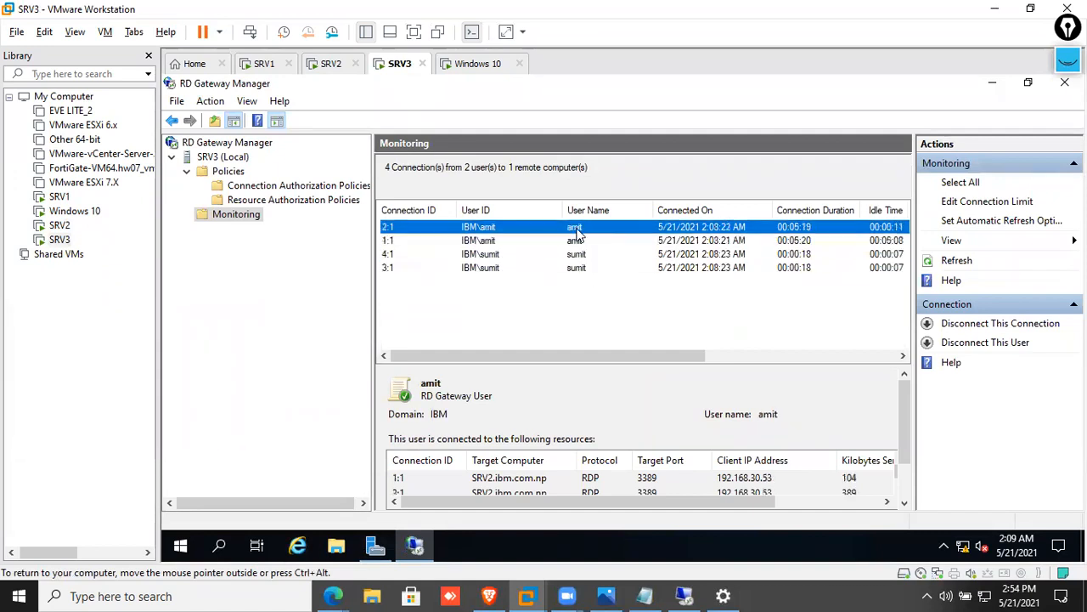
pyautogui.click(578, 268)
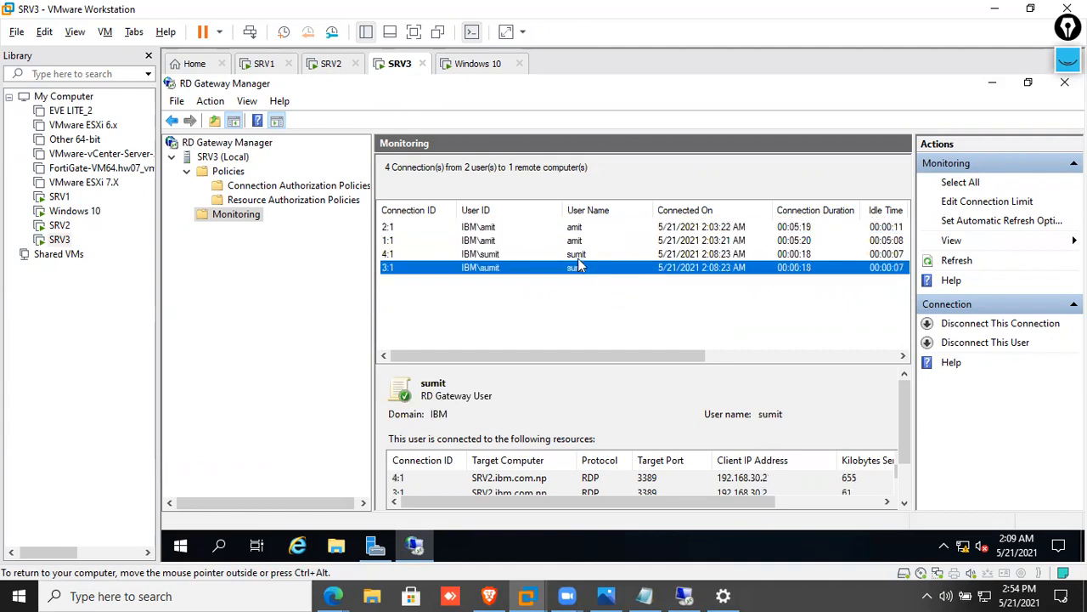
pyautogui.click(578, 255)
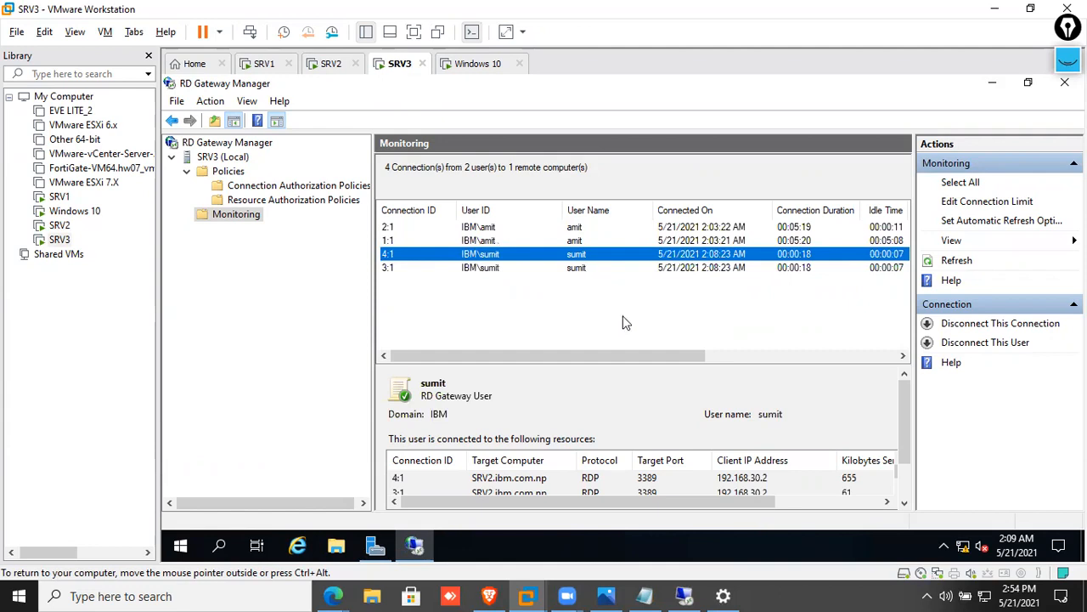
# Compare the new user's UDP and HTTP connections by IP, port and transport, then refresh
pyautogui.hscroll(2, 629, 327)
pyautogui.hscroll(5, 633, 336)
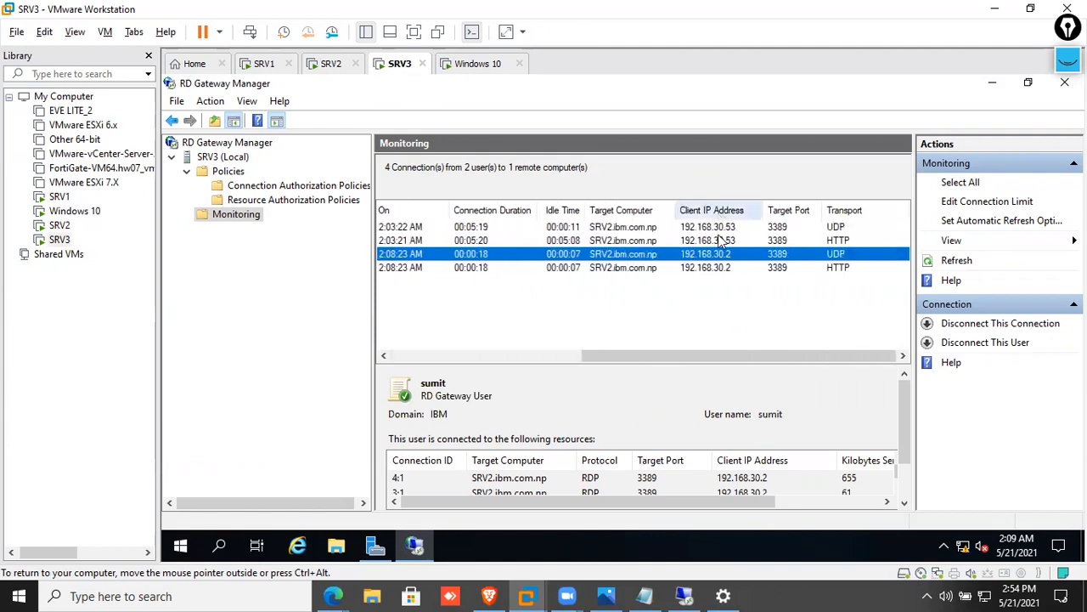
pyautogui.click(721, 267)
pyautogui.click(720, 256)
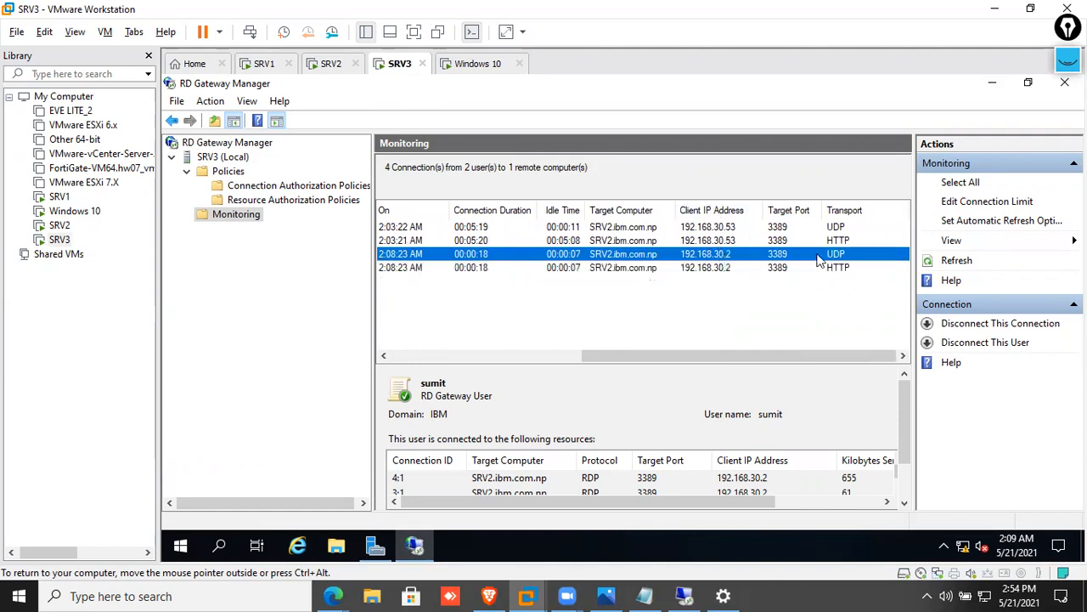
pyautogui.click(767, 269)
pyautogui.hscroll(-1, 811, 282)
pyautogui.hscroll(-4, 811, 285)
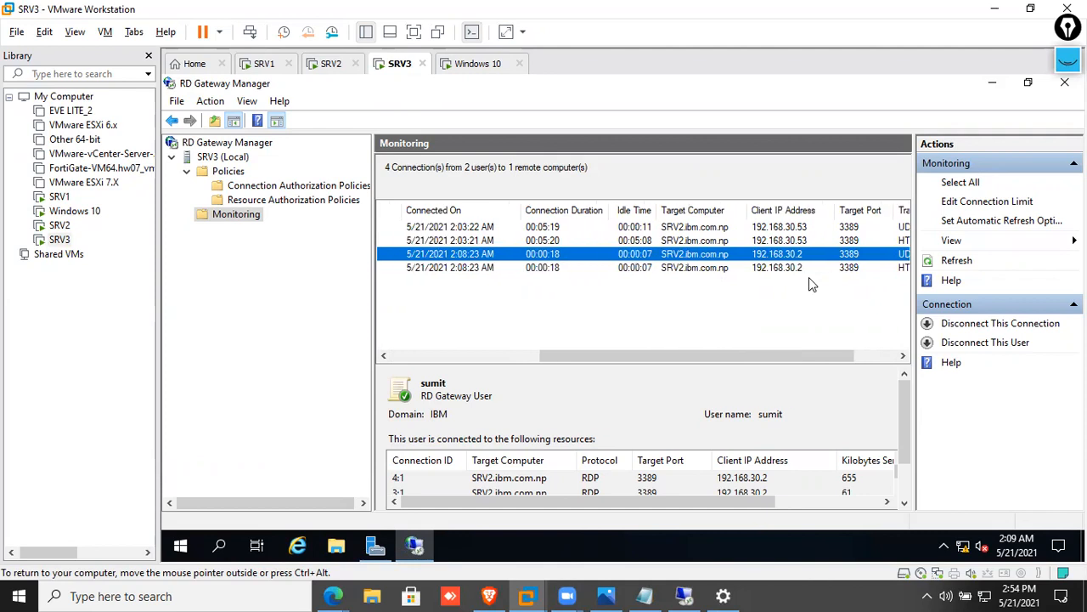
pyautogui.hscroll(-1, 807, 287)
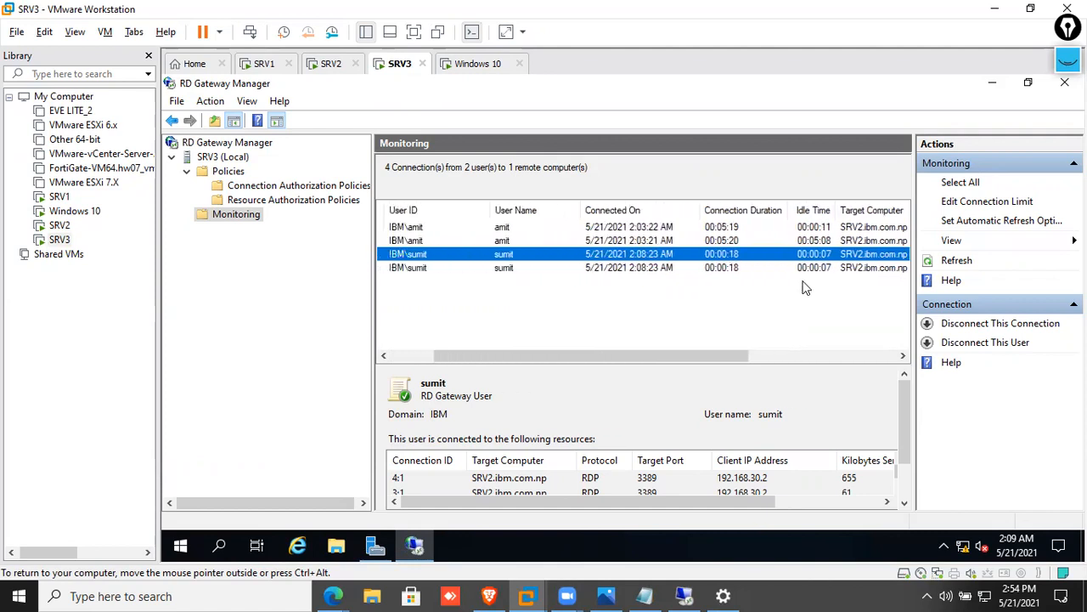
pyautogui.hscroll(-3, 661, 255)
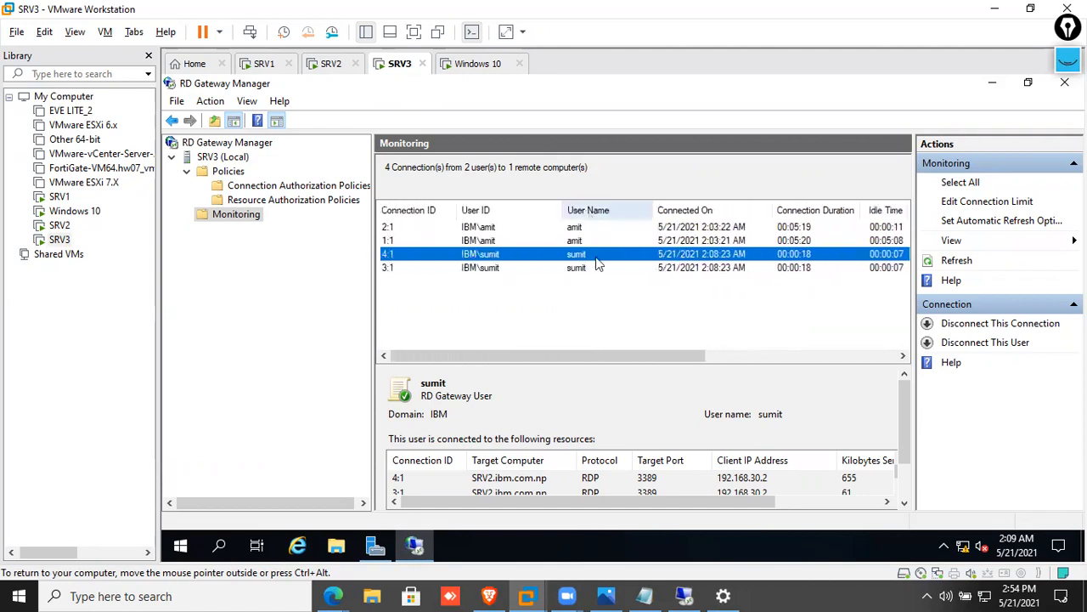
pyautogui.hscroll(11, 595, 263)
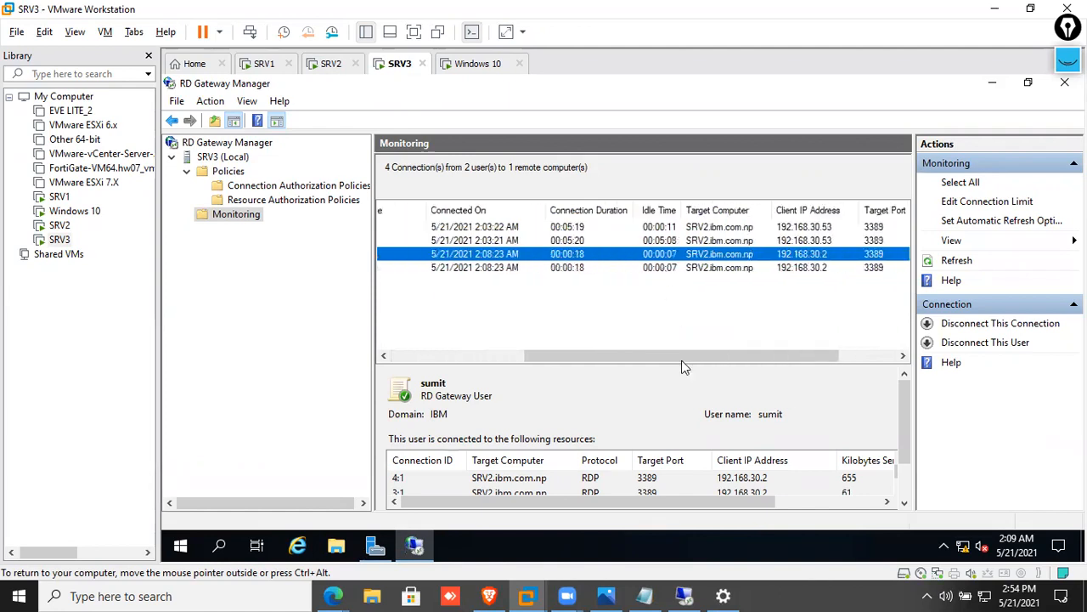
pyautogui.scroll(-2, 718, 459)
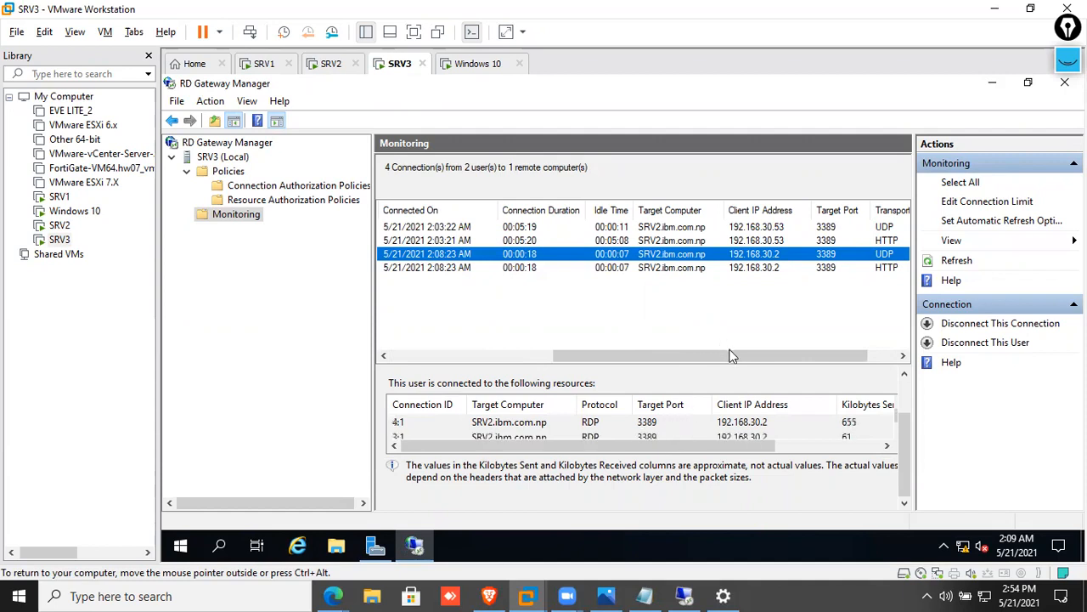
pyautogui.click(957, 261)
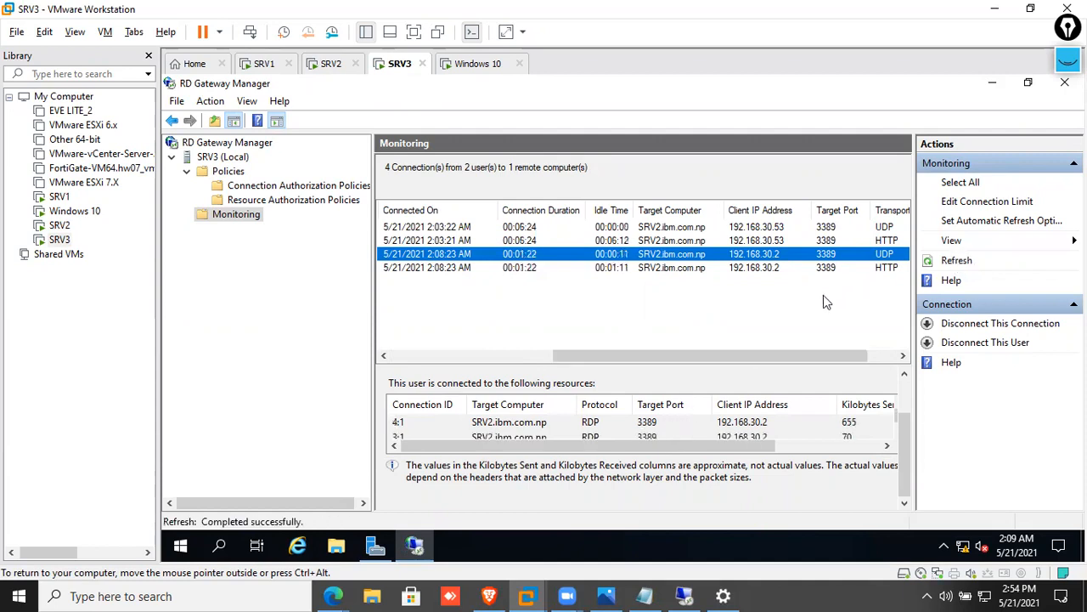
pyautogui.moveTo(573, 355); pyautogui.dragTo(408, 365)
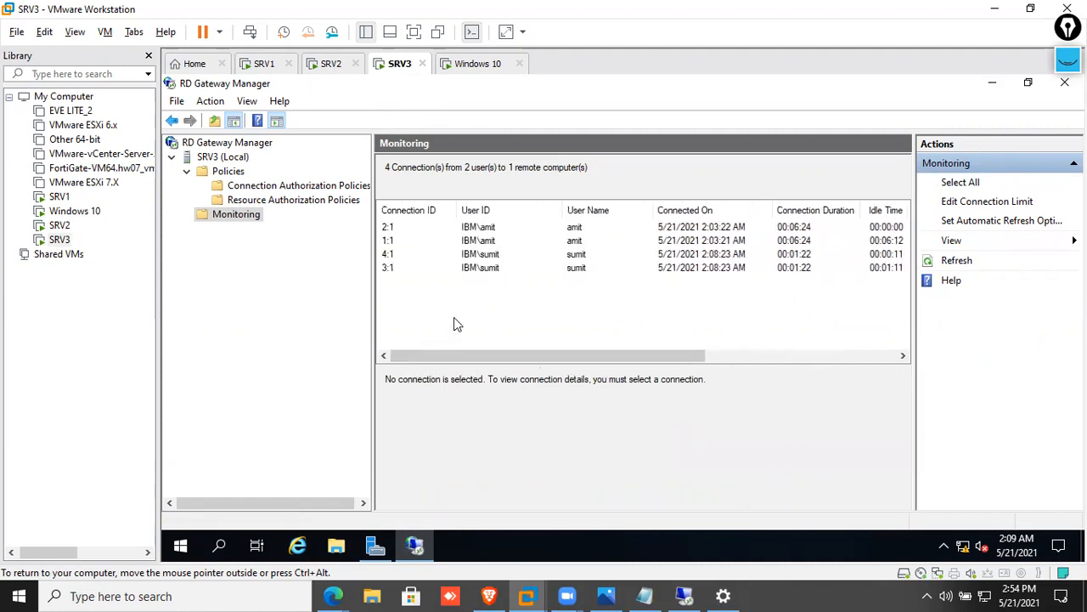